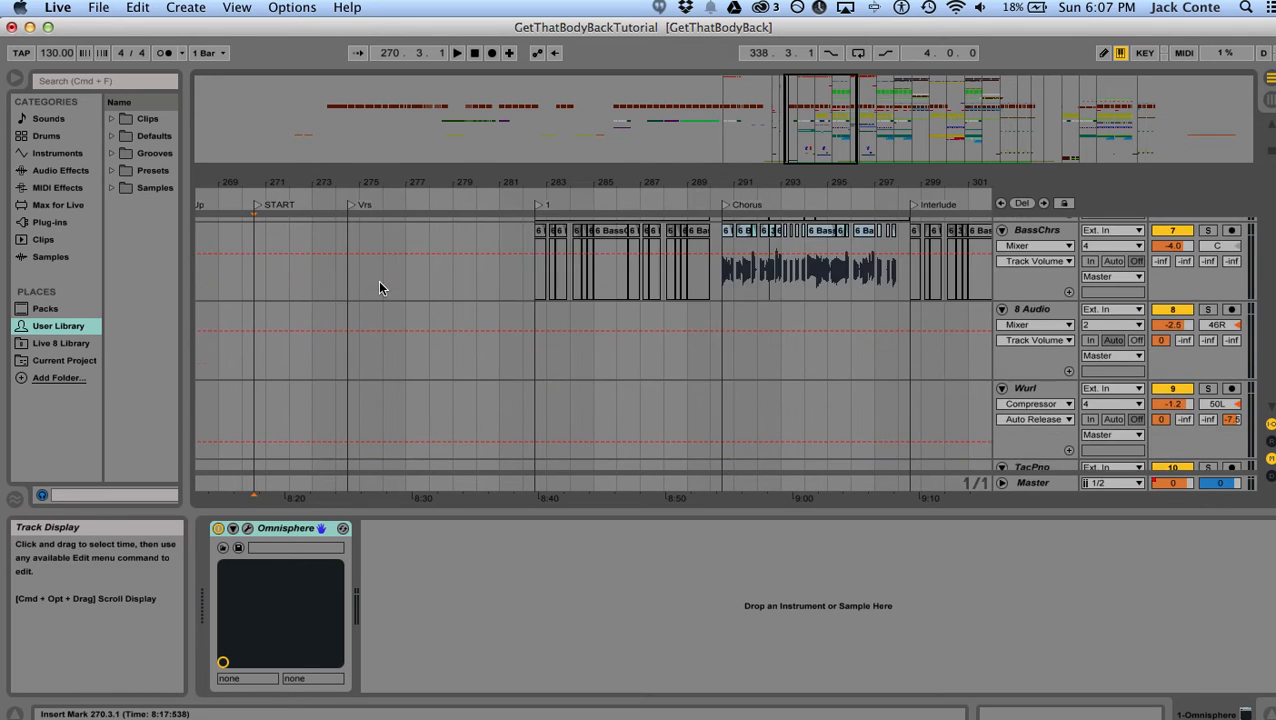
# - Select the Air2 track's MIDI clips spanning the Chorus section up to the Interlude marker
pyautogui.scroll(-10, 380, 287)
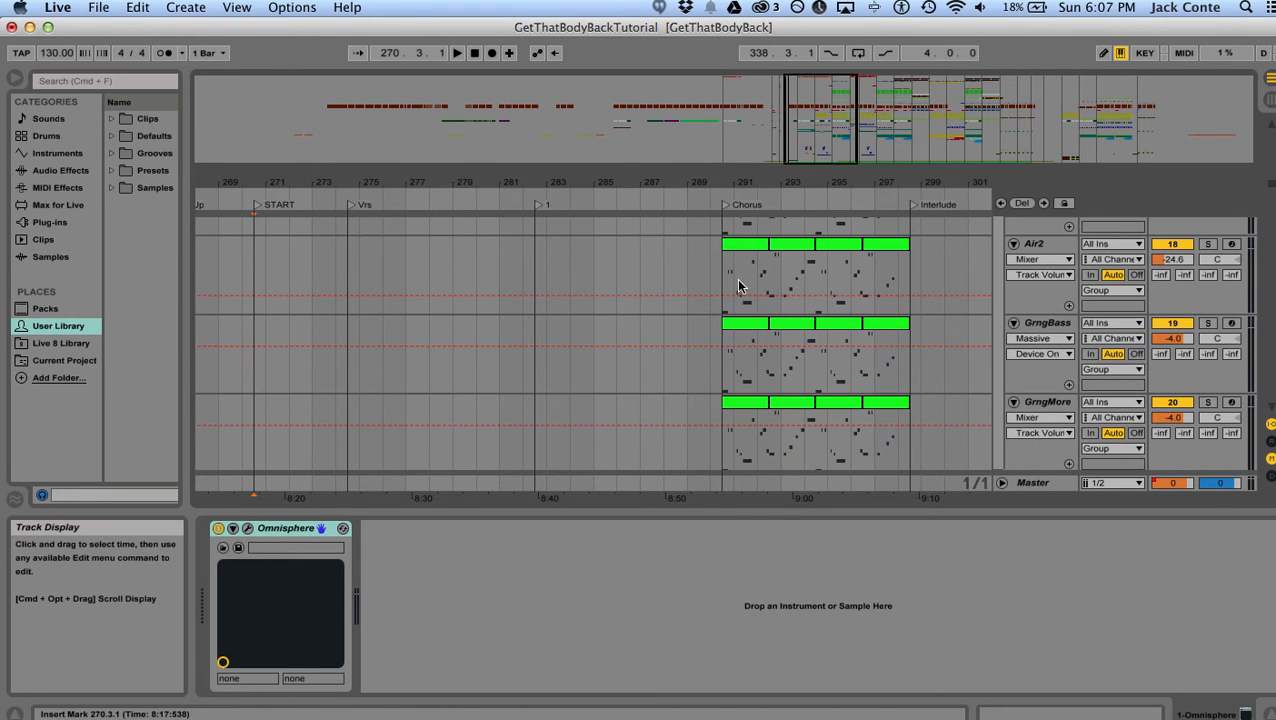
pyautogui.moveTo(722, 278); pyautogui.dragTo(925, 281)
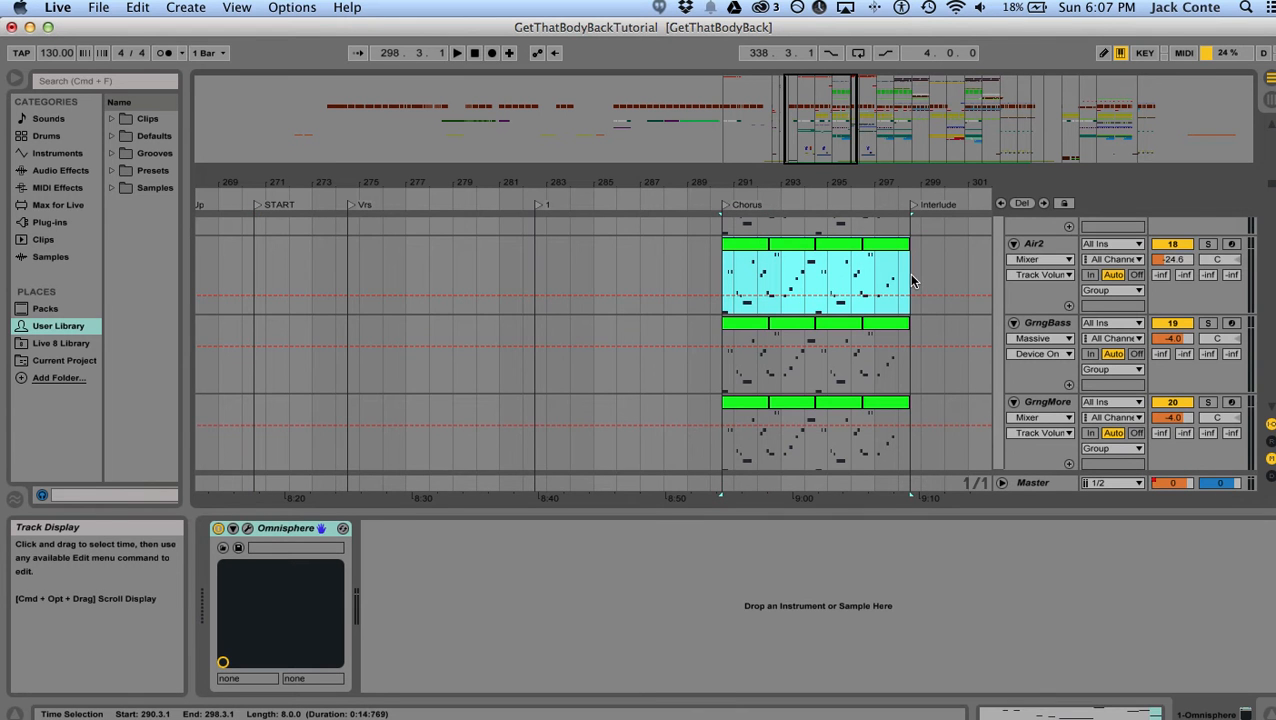
pyautogui.scroll(3, 780, 316)
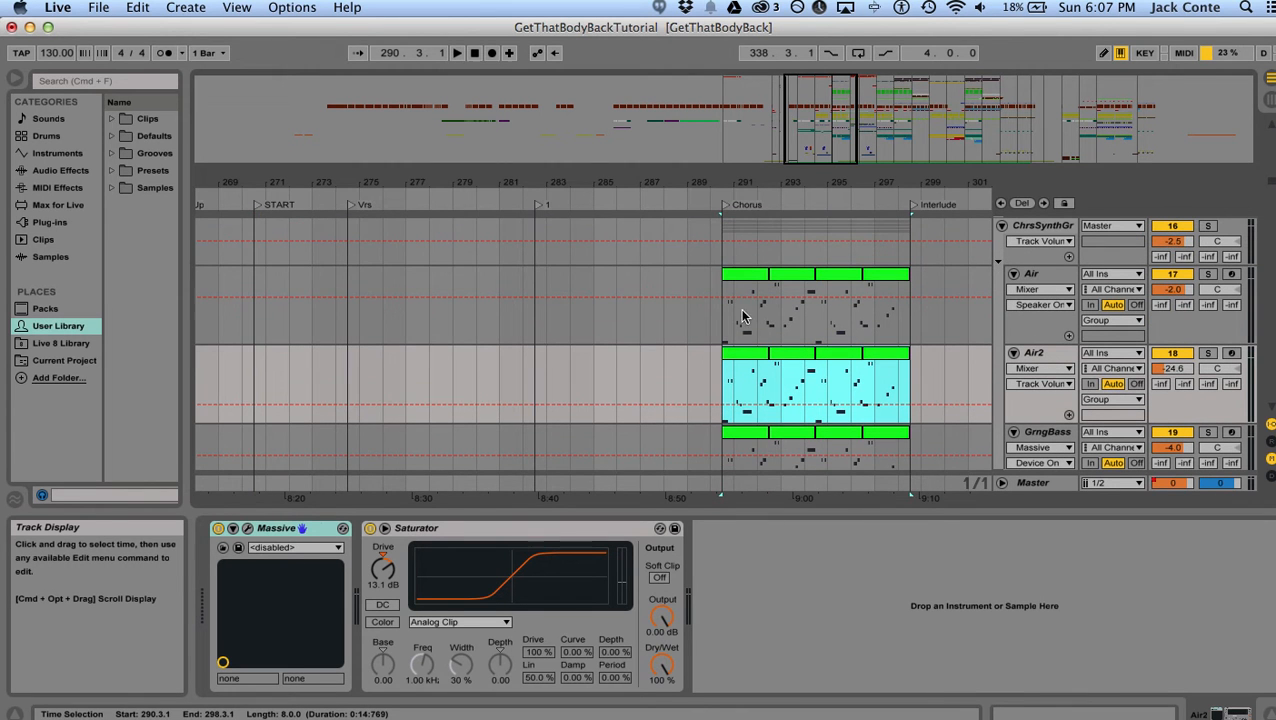
pyautogui.moveTo(742, 182); pyautogui.dragTo(742, 250)
pyautogui.scroll(2, 465, 341)
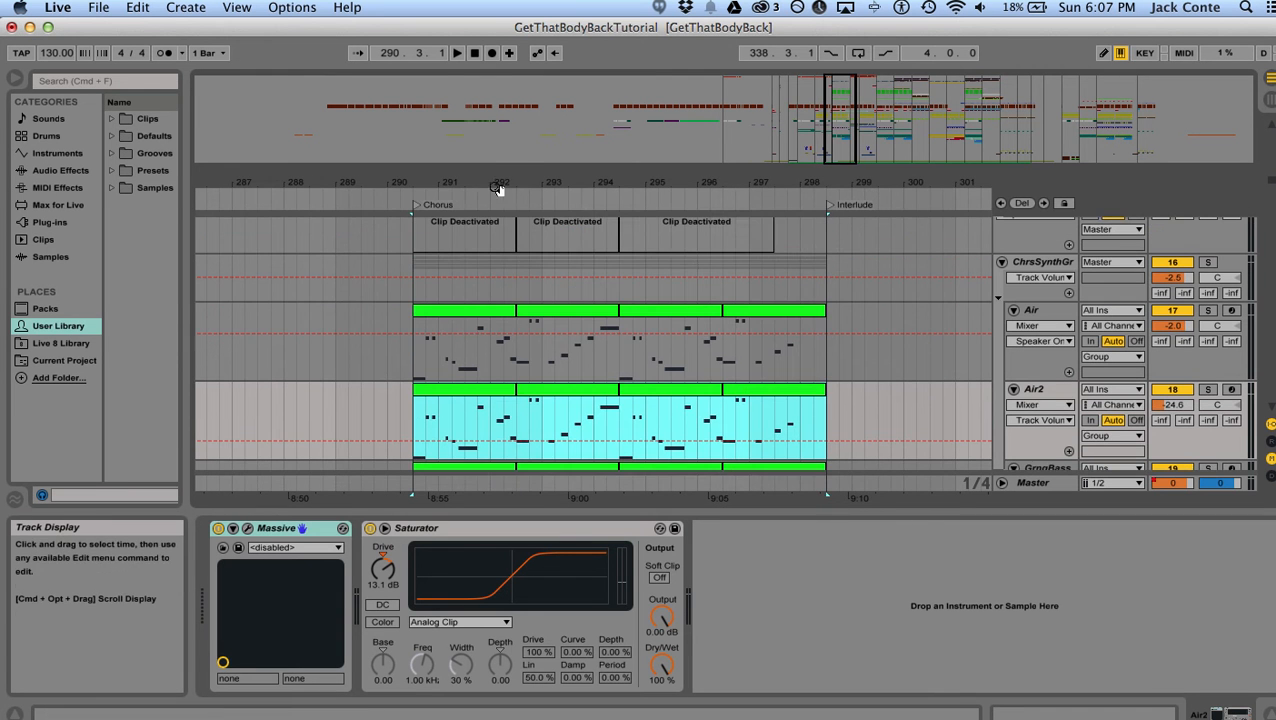
# - Look over the tracks above the synth group and select the Air track's clips across the Chorus section
pyautogui.moveTo(530, 182); pyautogui.dragTo(530, 150)
pyautogui.scroll(5, 531, 277)
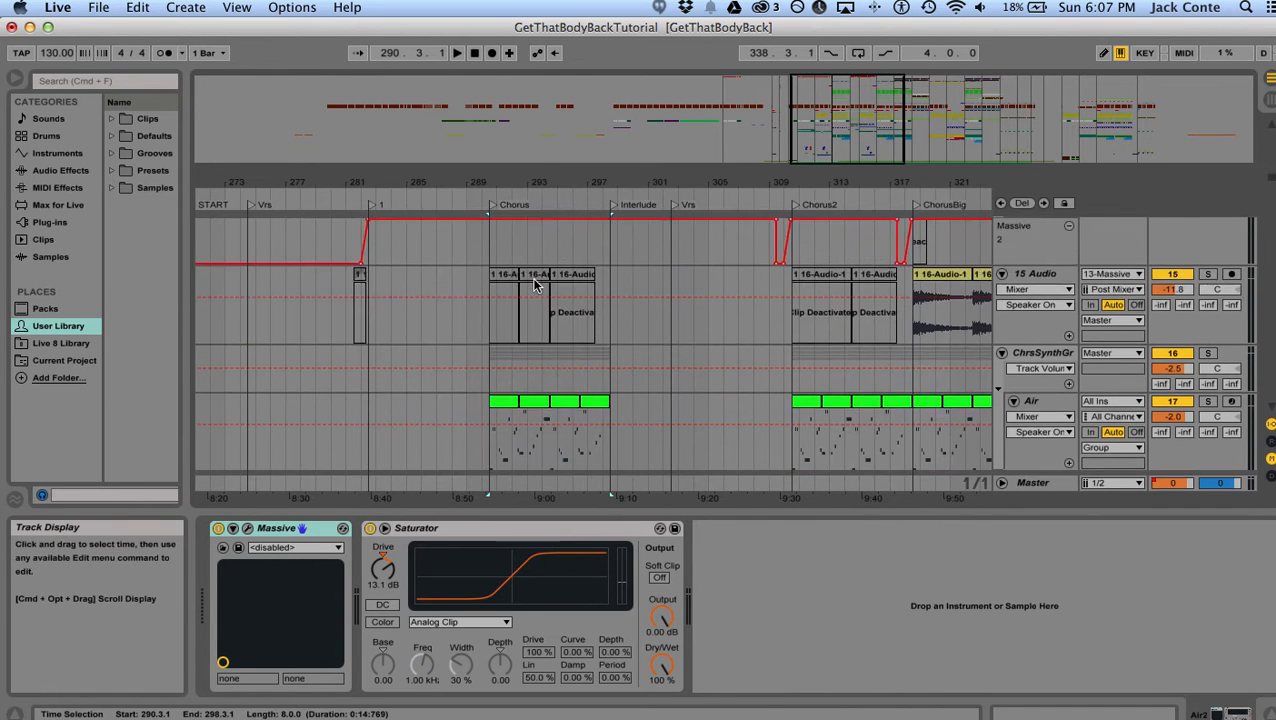
pyautogui.scroll(5, 531, 277)
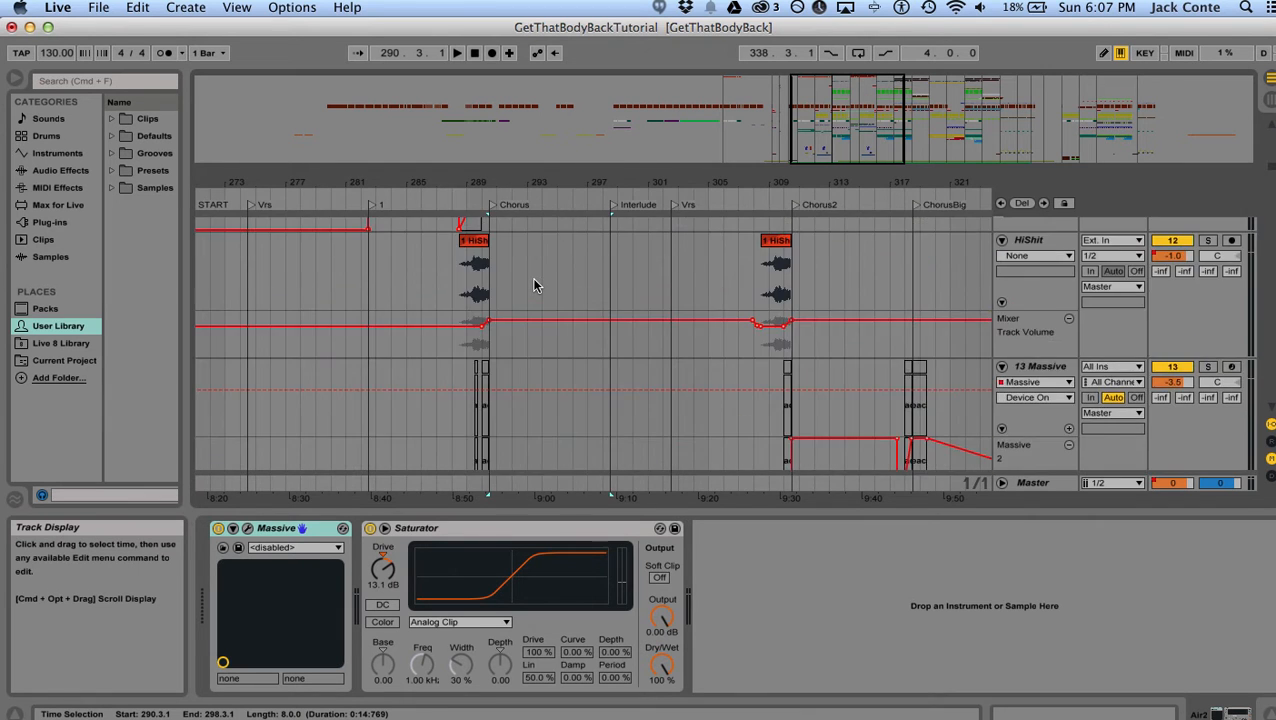
pyautogui.scroll(-6, 533, 285)
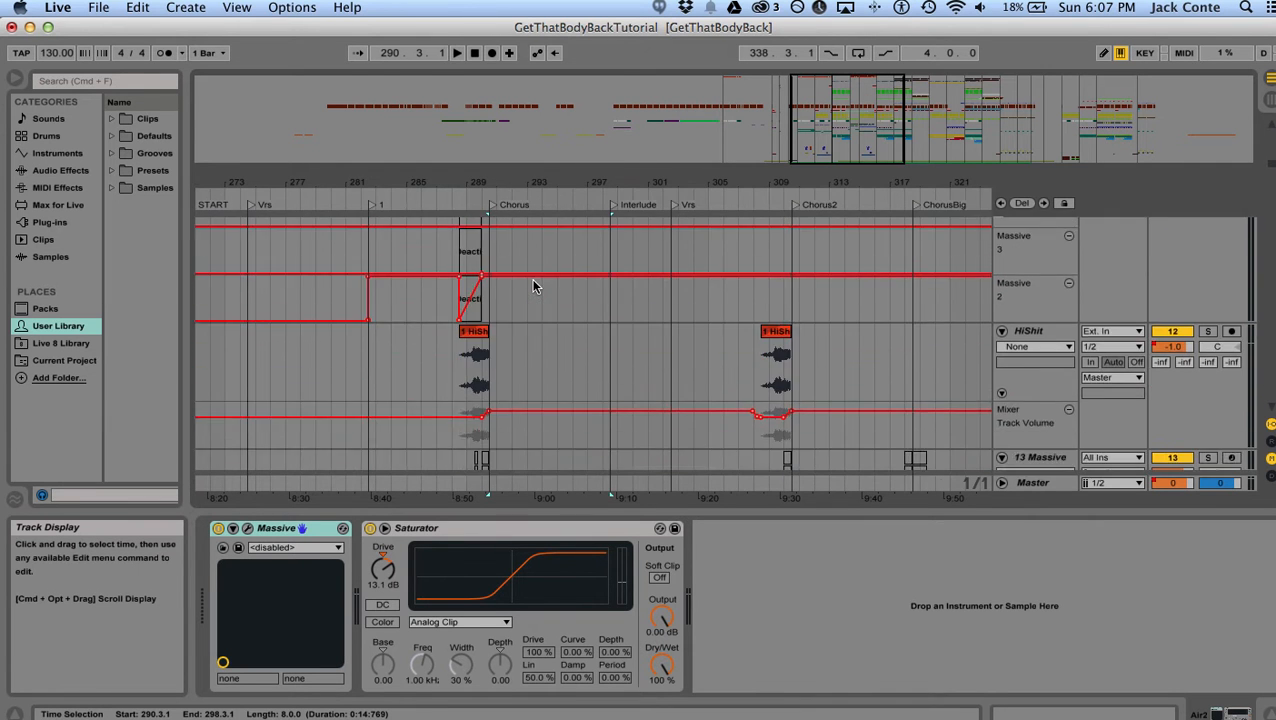
pyautogui.scroll(-6, 532, 280)
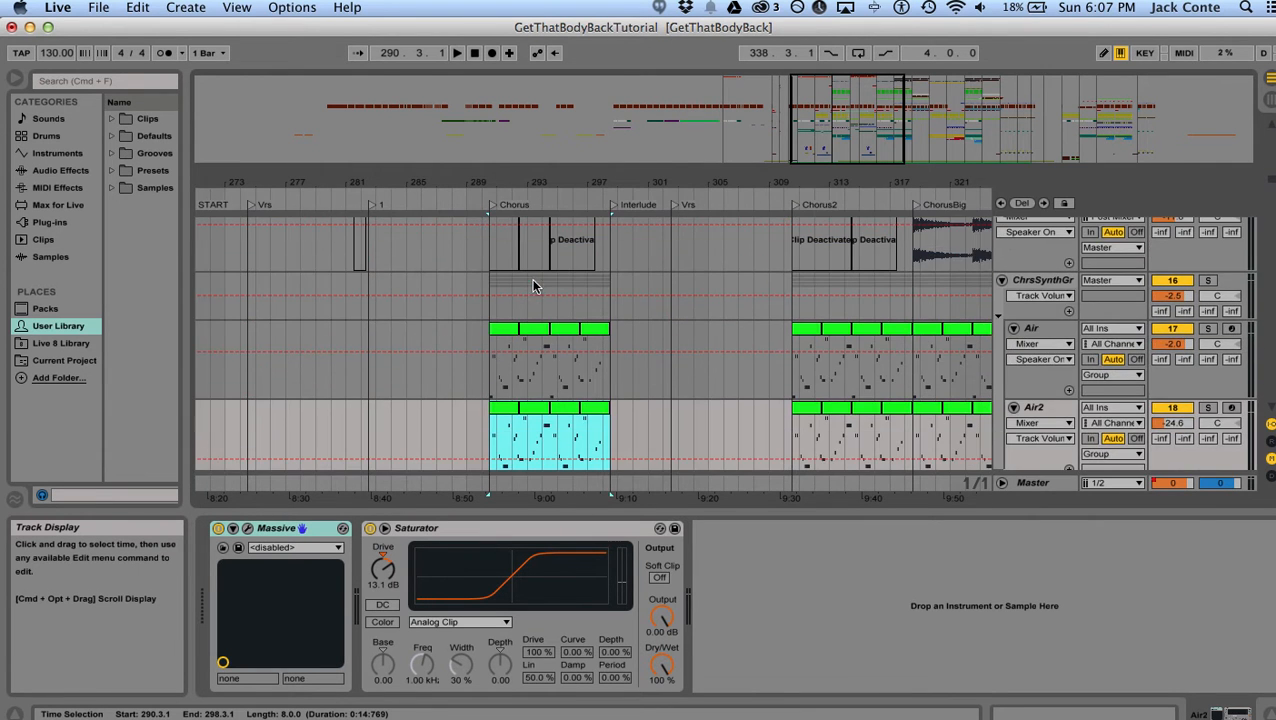
pyautogui.moveTo(540, 177); pyautogui.dragTo(565, 380)
pyautogui.moveTo(448, 381); pyautogui.dragTo(676, 370)
pyautogui.moveTo(570, 182); pyautogui.dragTo(570, 378)
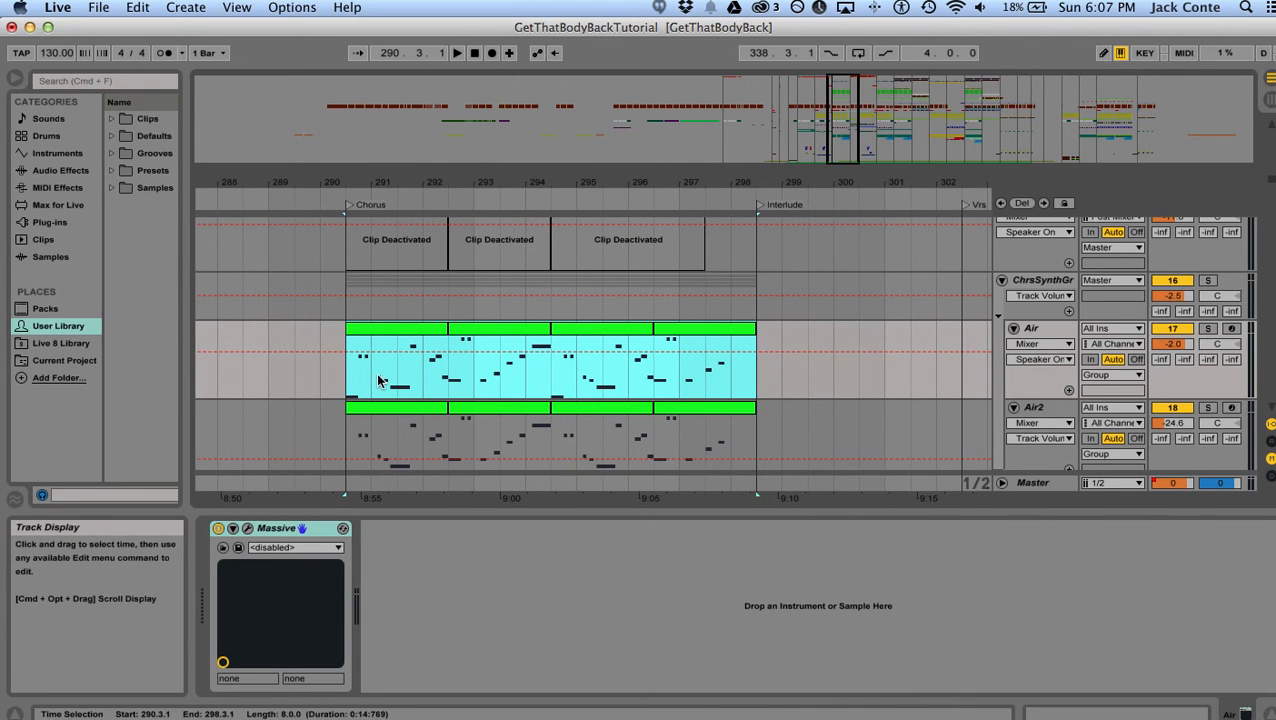
# - Solo the ChrsSynthGr group together with the BassChrs track and play the Chorus section
pyautogui.click(1208, 280)
pyautogui.scroll(15, 462, 308)
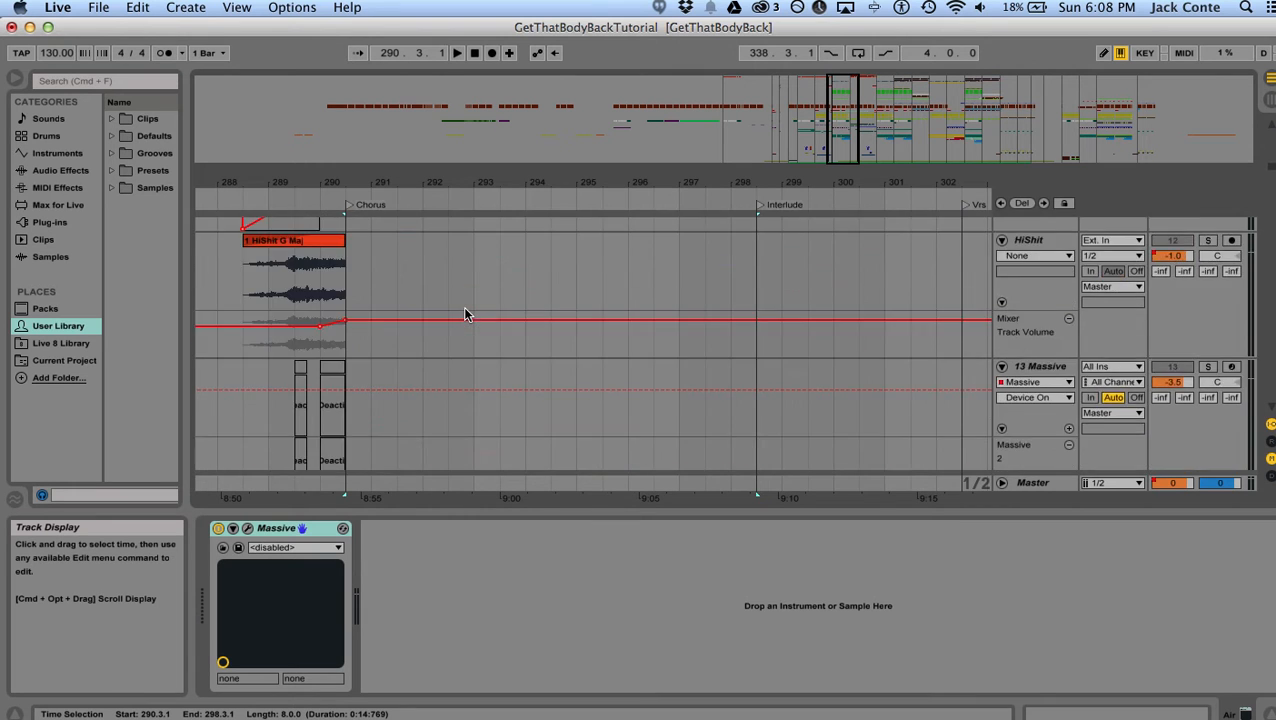
pyautogui.scroll(5, 463, 313)
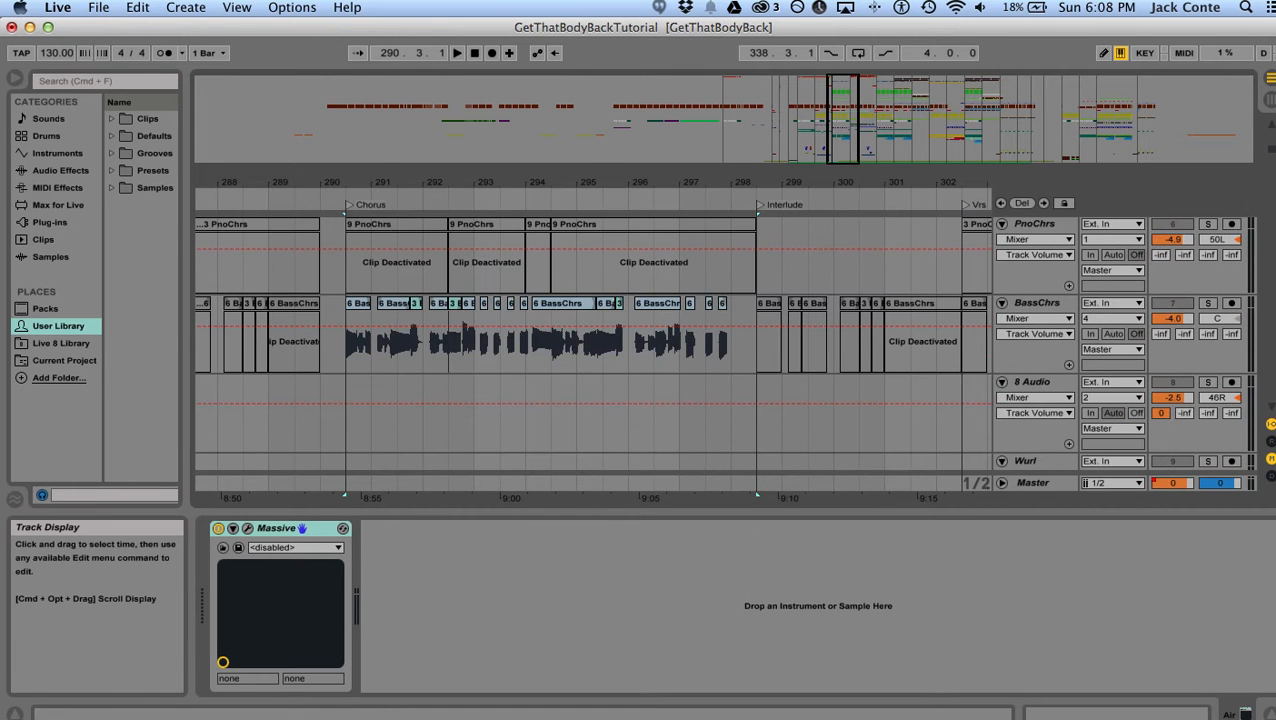
pyautogui.click(1206, 304)
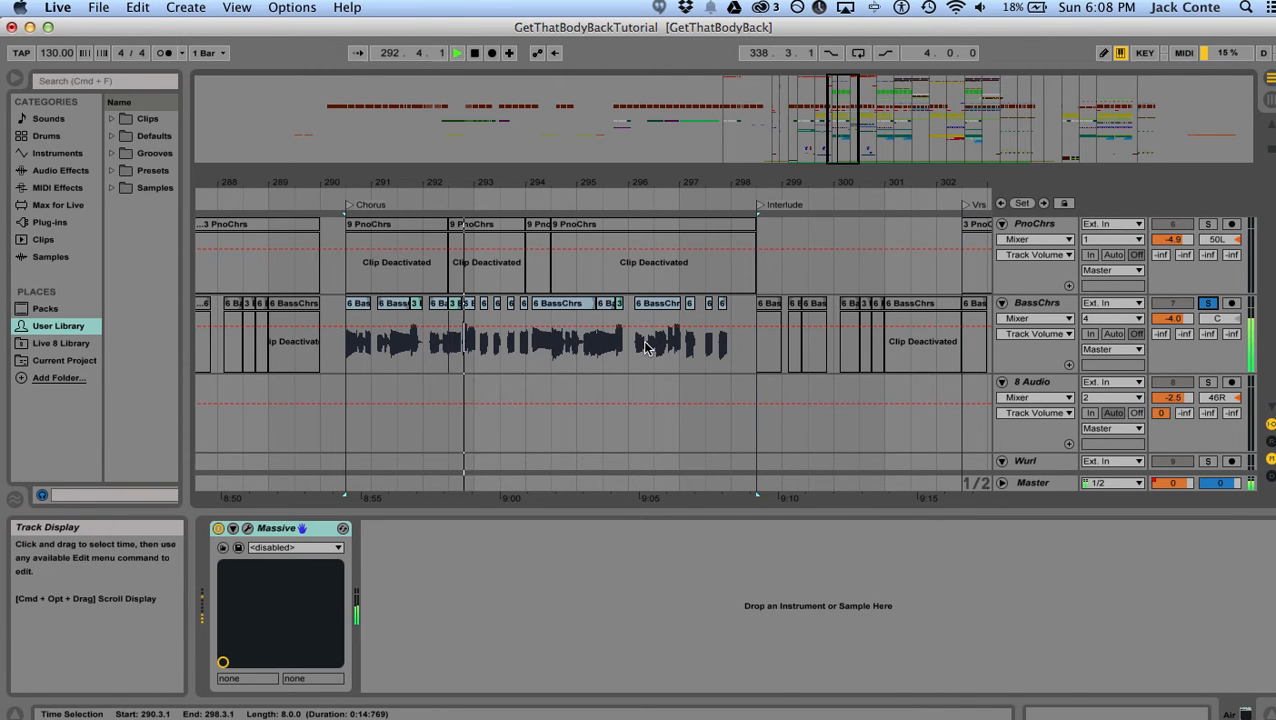
pyautogui.scroll(-10, 545, 355)
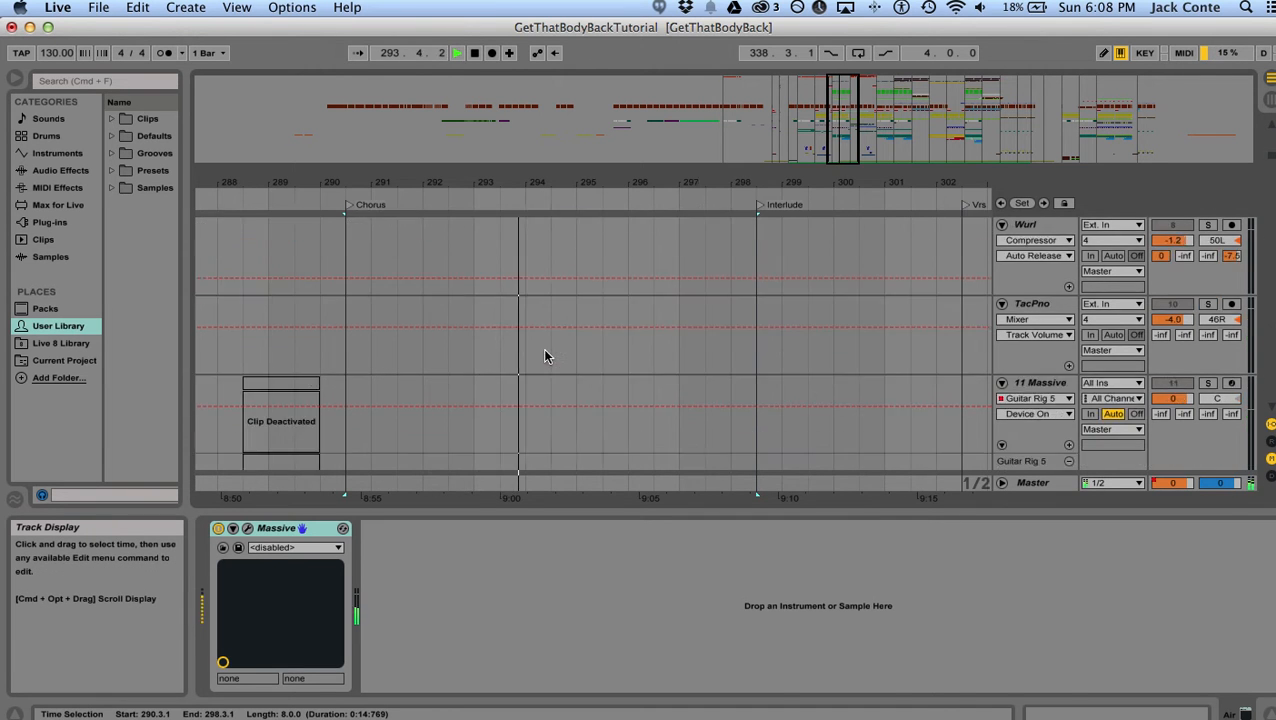
pyautogui.scroll(-10, 545, 355)
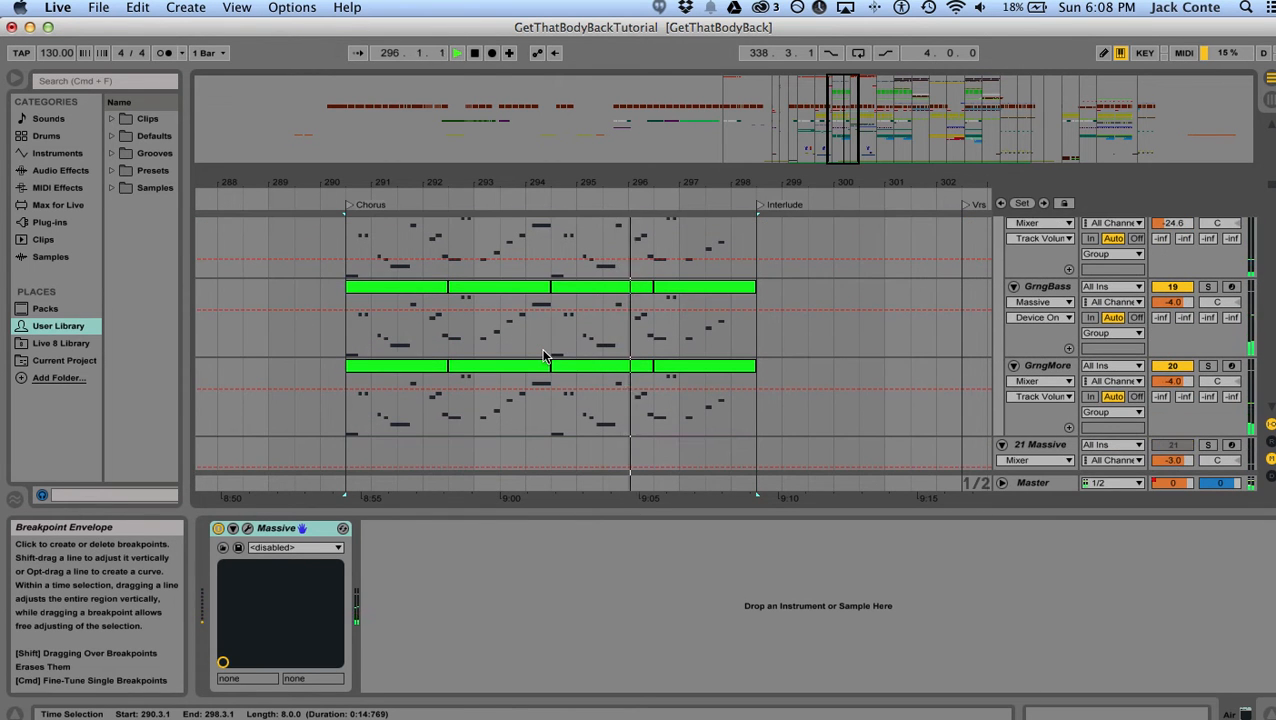
pyautogui.scroll(6, 605, 355)
pyautogui.scroll(8, 612, 350)
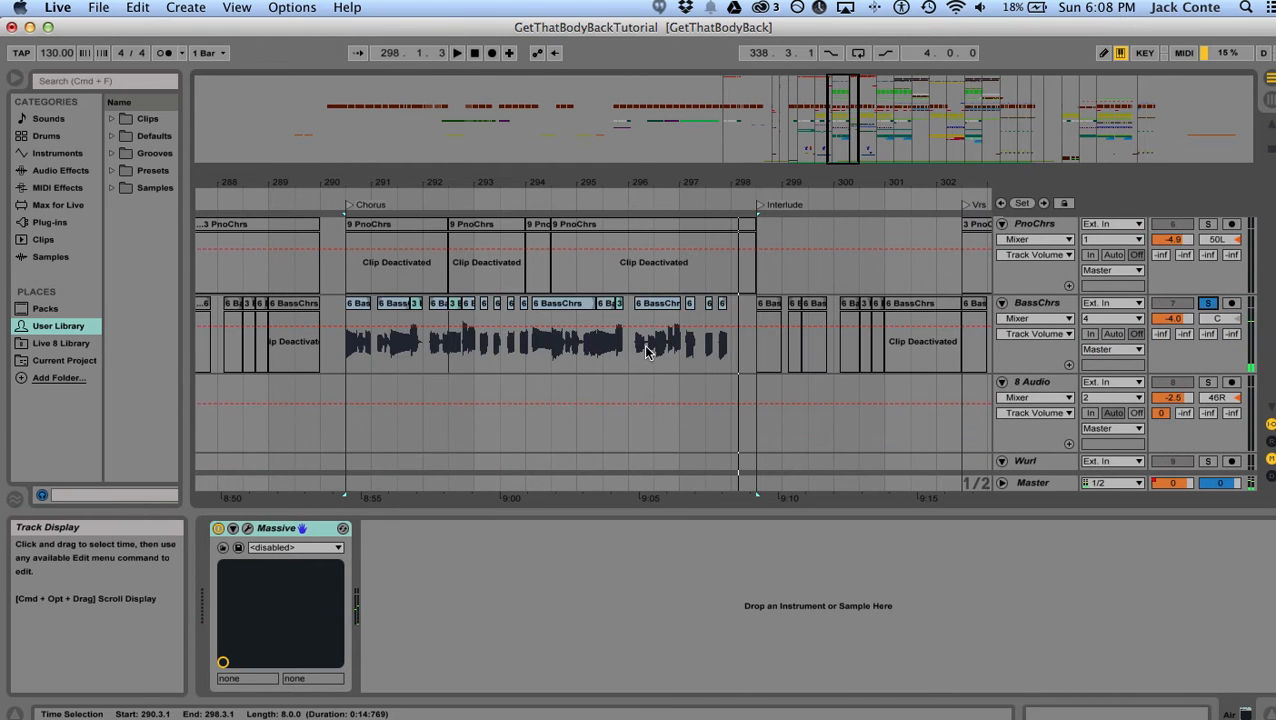
# - Solo only the BassChrs track and play it from the start of the Chorus
pyautogui.click(358, 350)
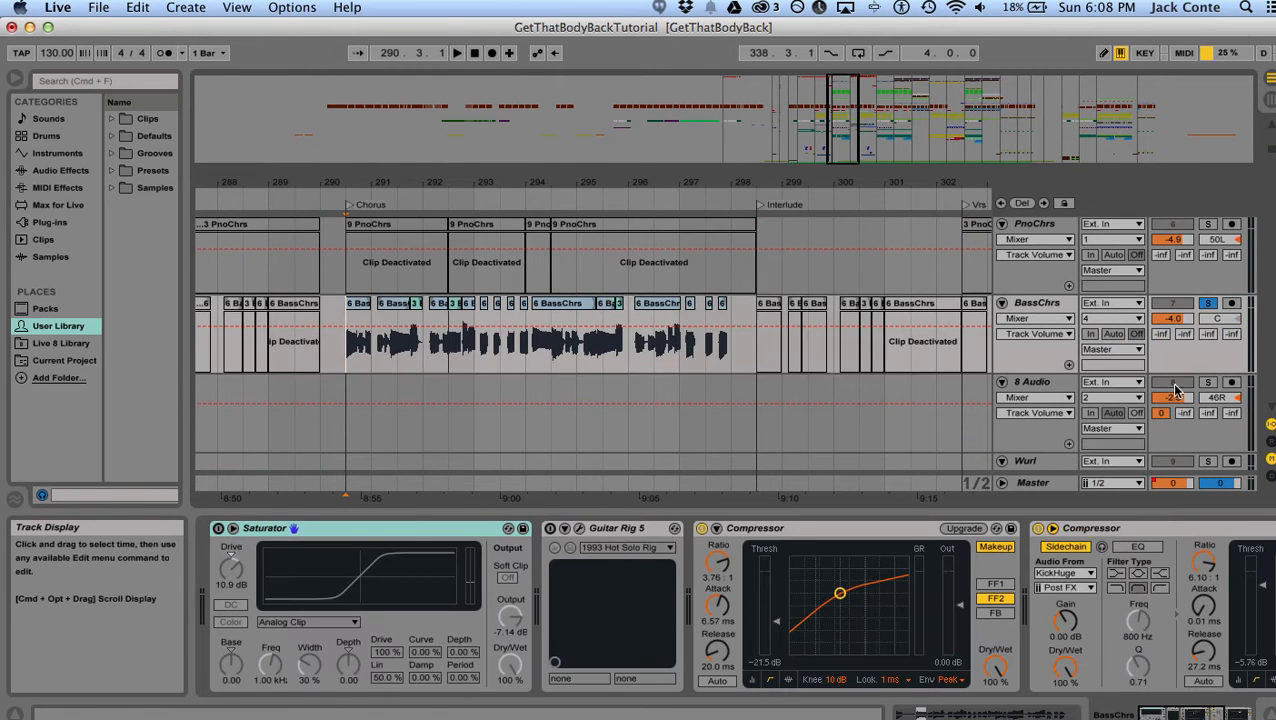
pyautogui.click(1208, 307)
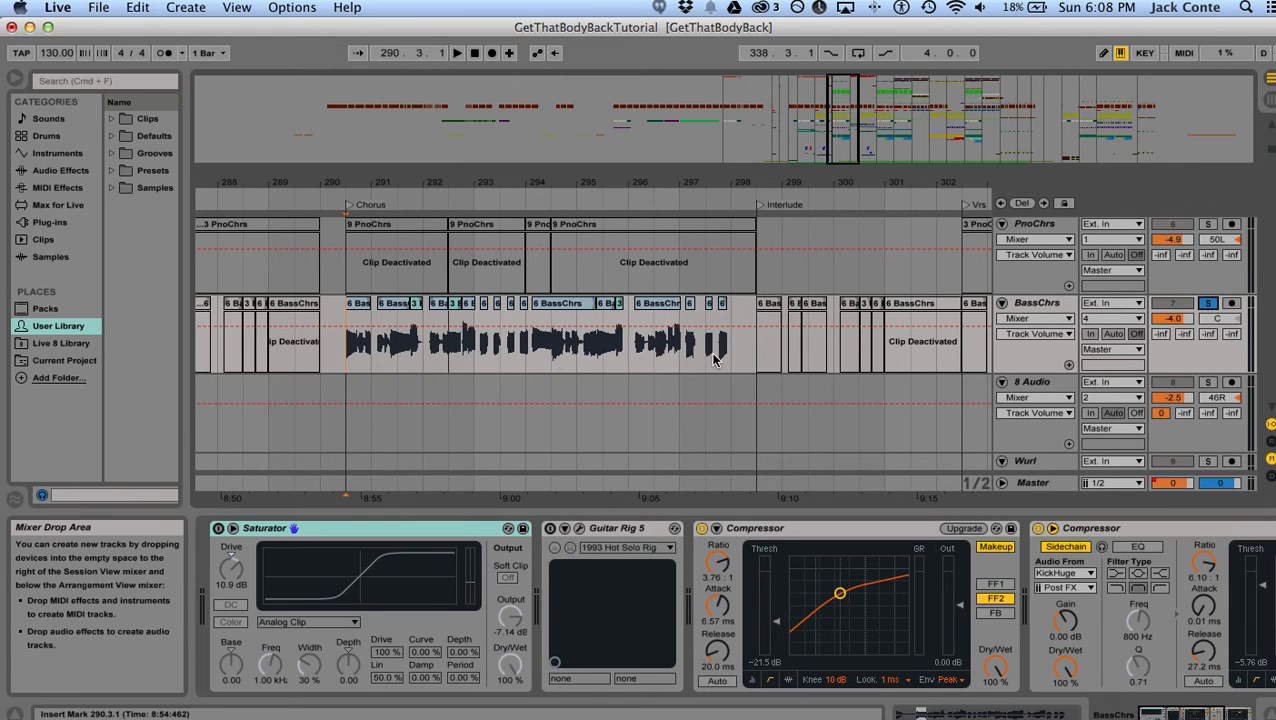
pyautogui.moveTo(358, 189)
pyautogui.mouseDown()
pyautogui.moveTo(362, 240)
pyautogui.moveTo(364, 186)
pyautogui.mouseUp()
pyautogui.press('space')
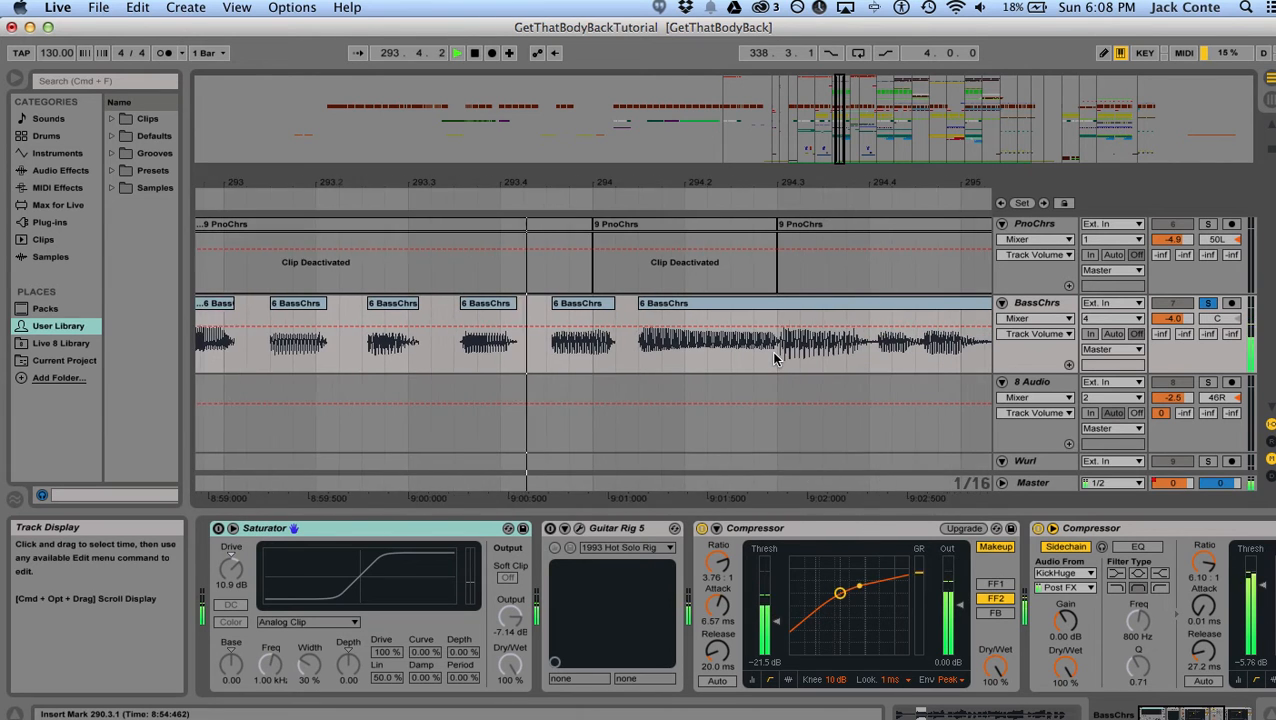
pyautogui.moveTo(715, 186); pyautogui.dragTo(706, 100)
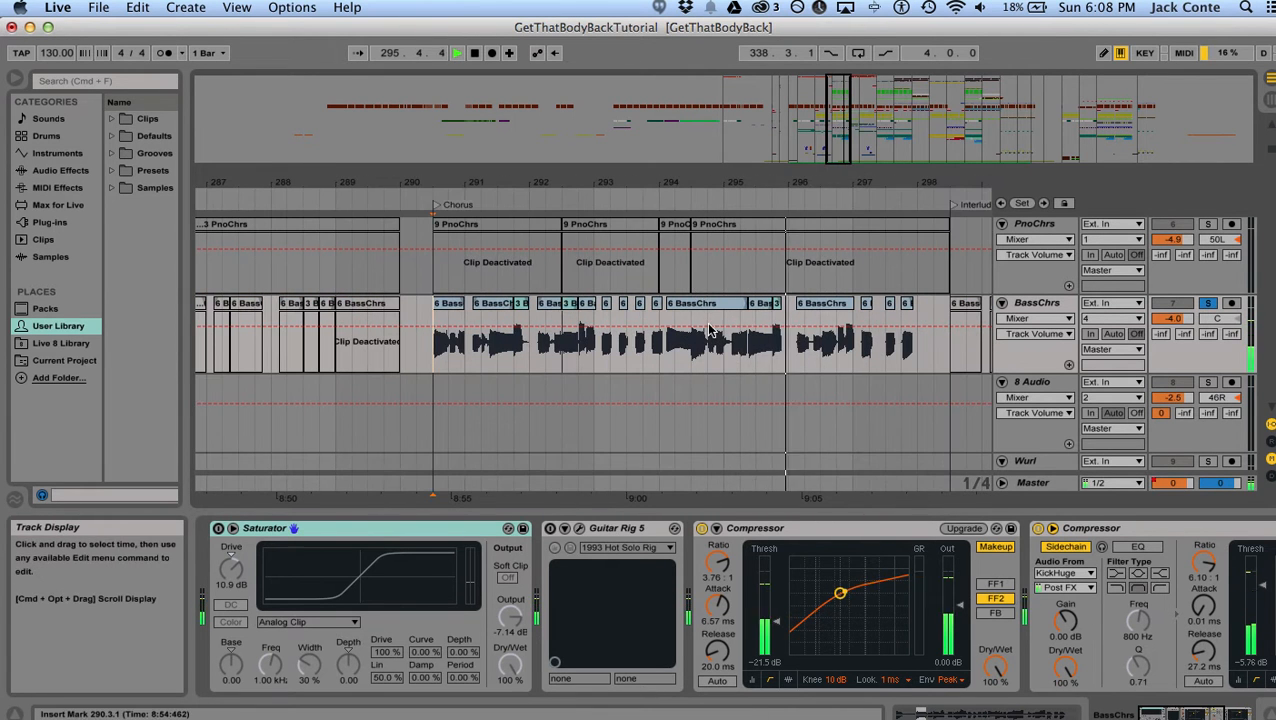
# - Select the first two bars of the BassChrs Chorus and review its device chain from Saturator to the sidechained Compressor
pyautogui.moveTo(393, 345); pyautogui.dragTo(540, 342)
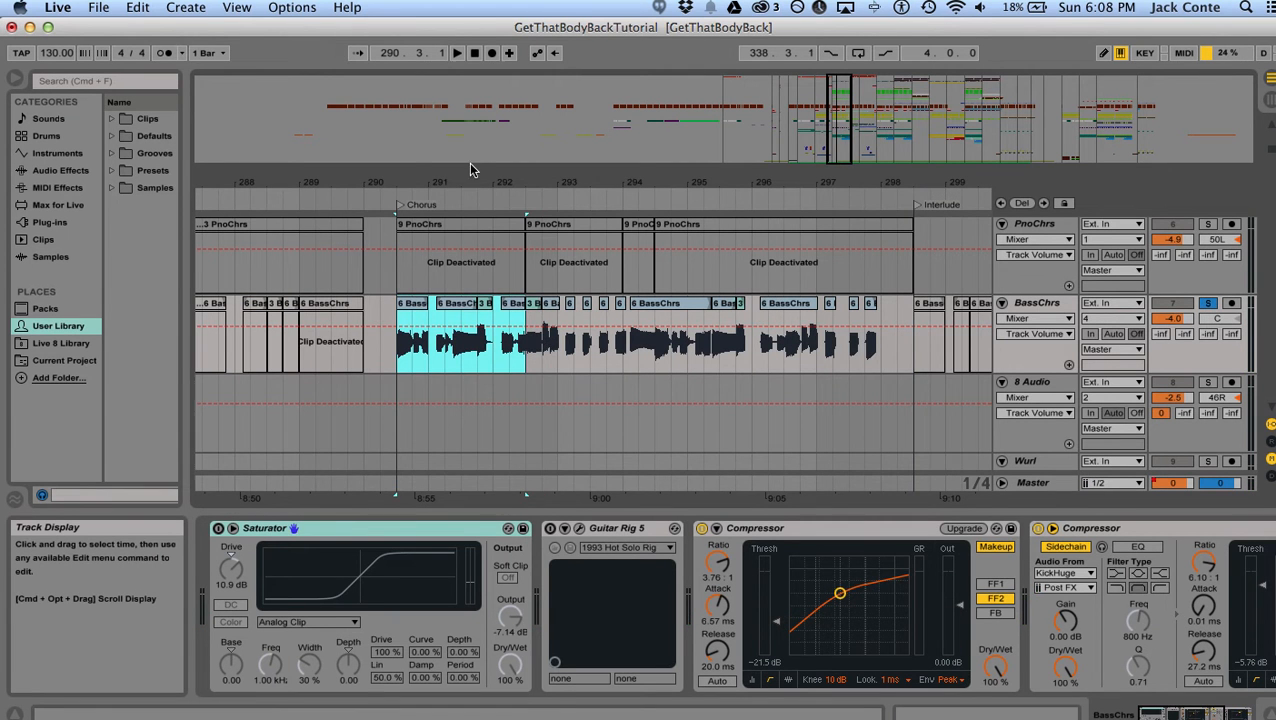
pyautogui.moveTo(421, 184); pyautogui.dragTo(421, 215)
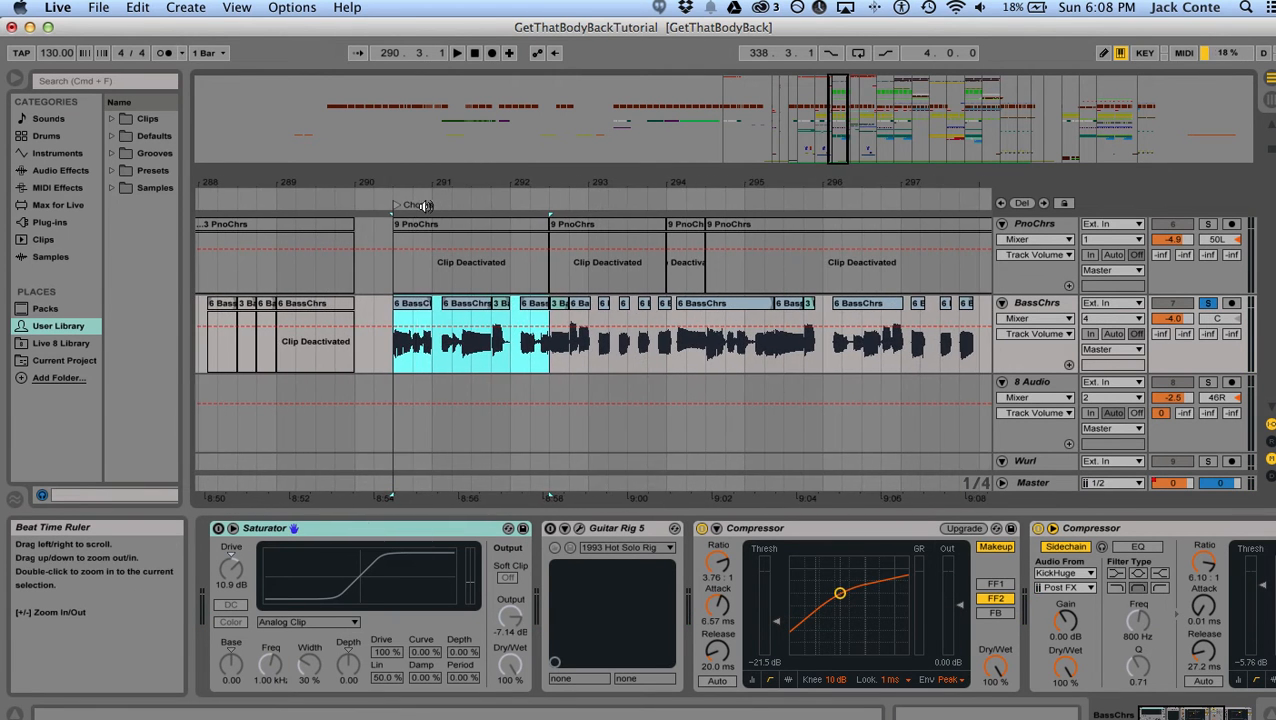
pyautogui.click(787, 533)
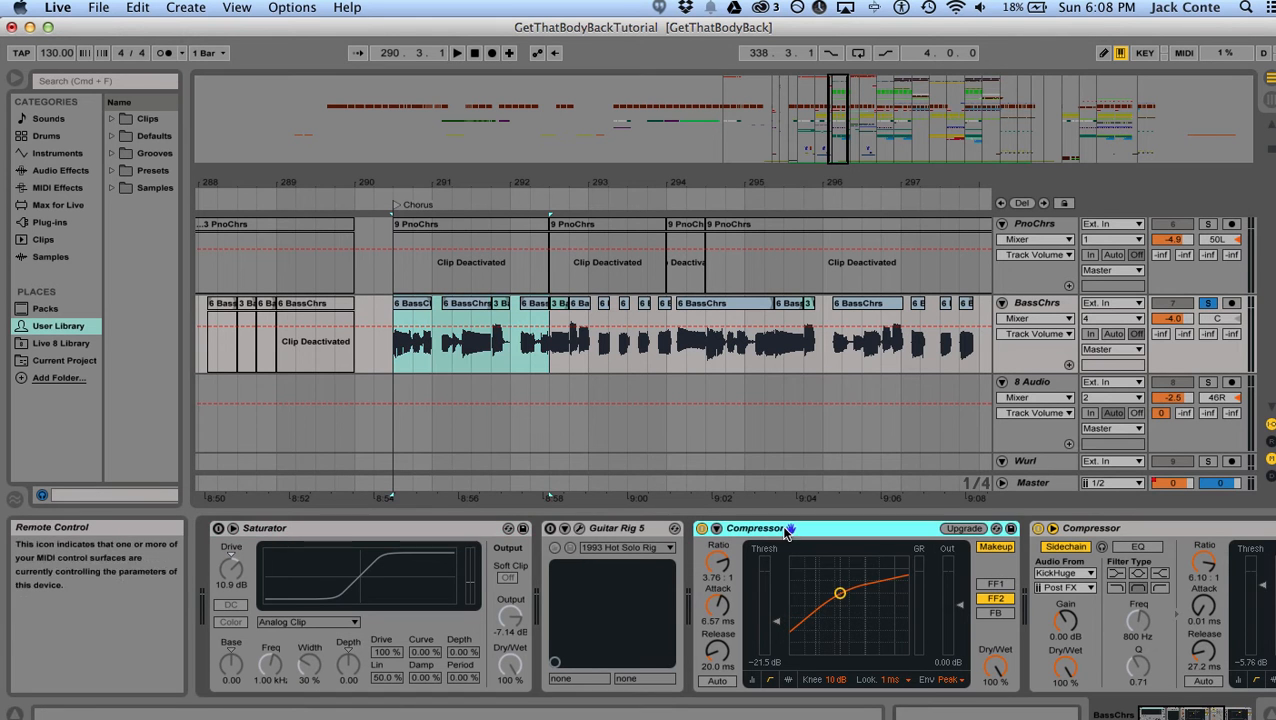
pyautogui.click(610, 530)
pyautogui.click(480, 531)
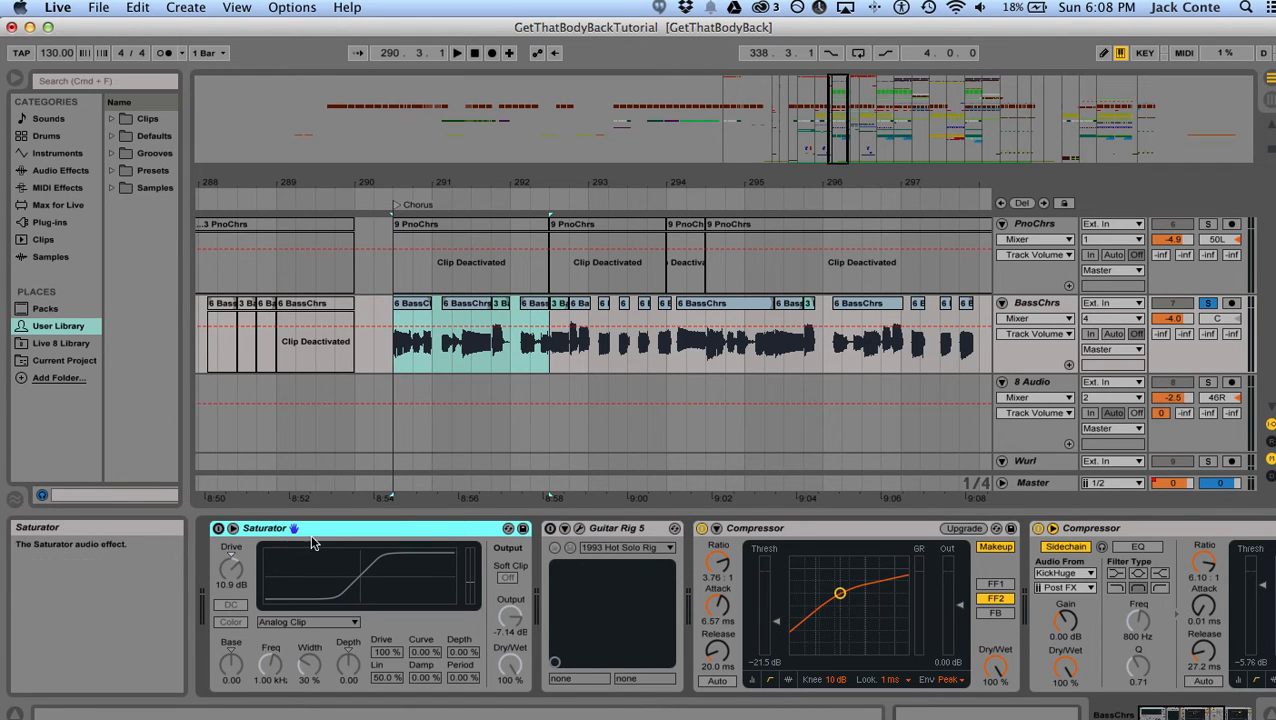
pyautogui.hscroll(3, 836, 558)
pyautogui.hscroll(6, 836, 558)
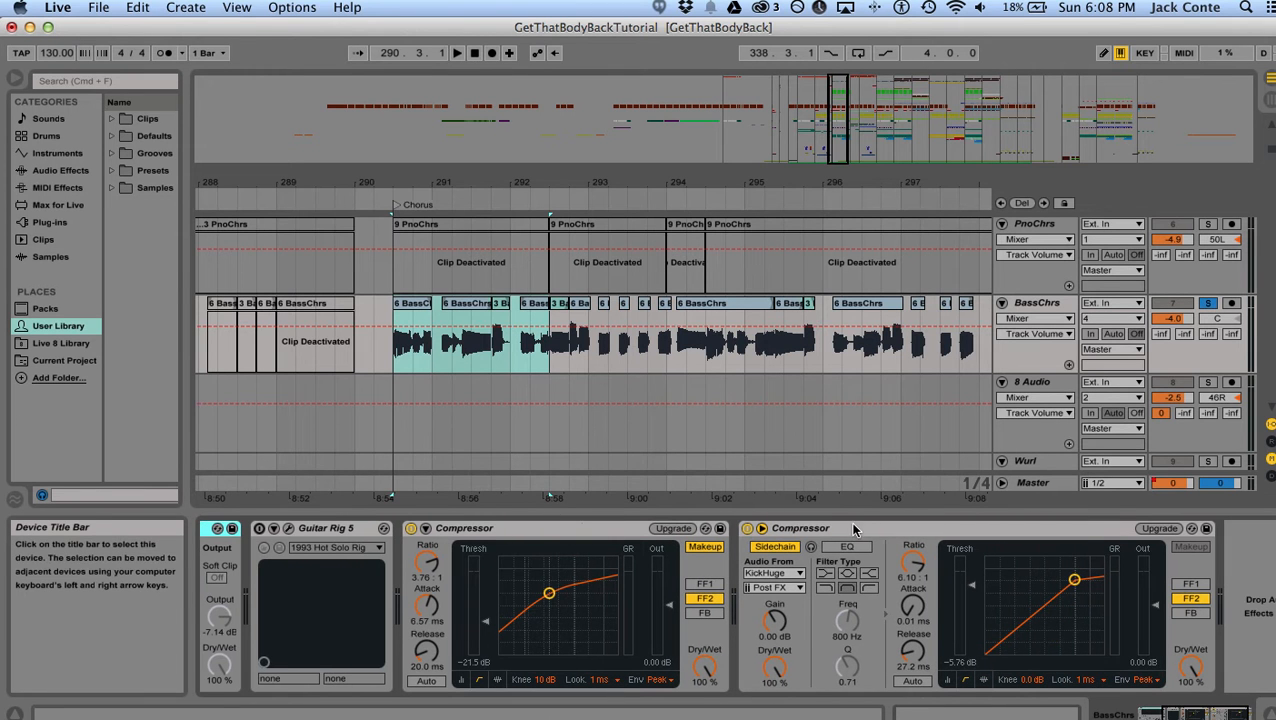
pyautogui.click(855, 528)
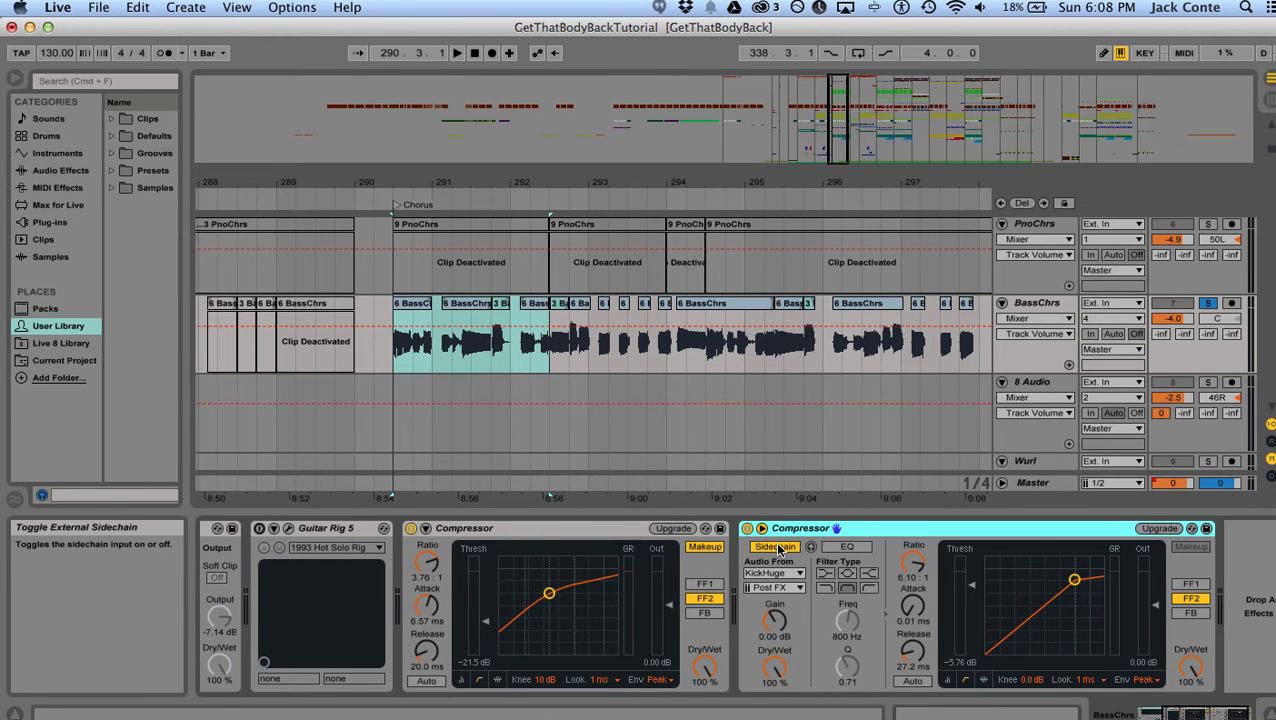
# - Play BassChrs from the Chorus start, comparing the KickHuge-sidechained Compressor switched on and off, and leave it on
pyautogui.click(390, 345)
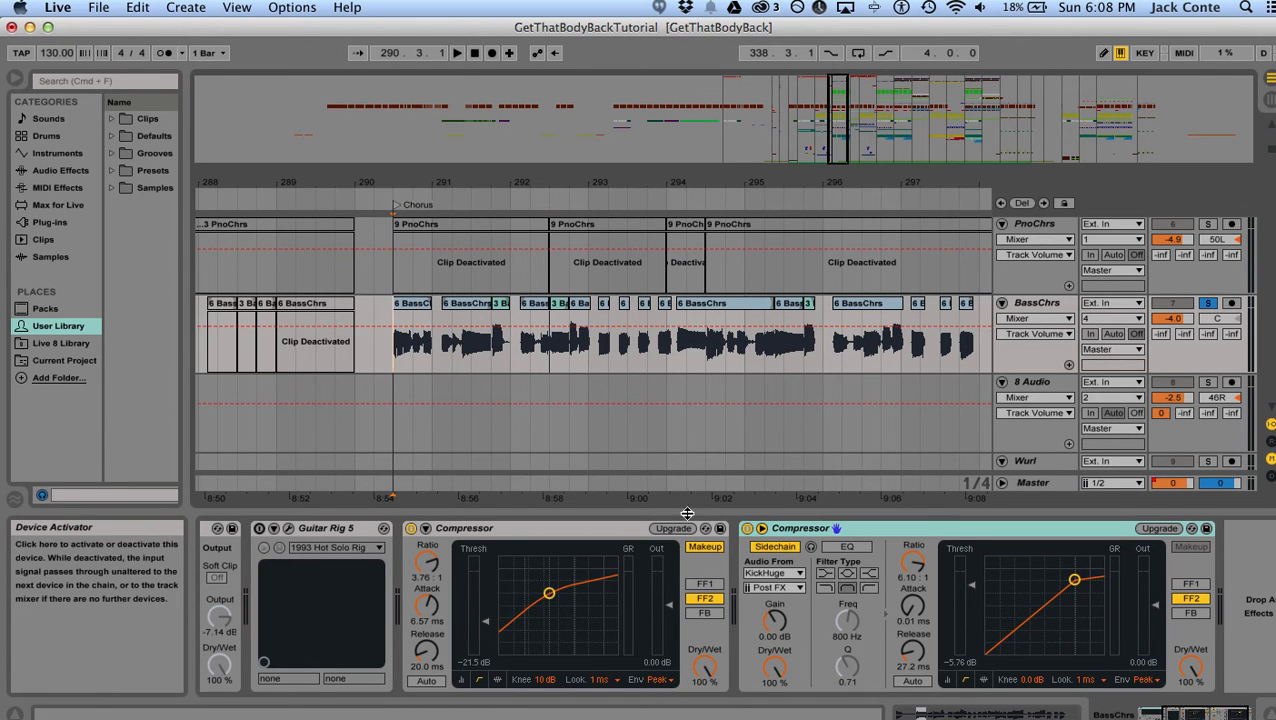
pyautogui.press('space')
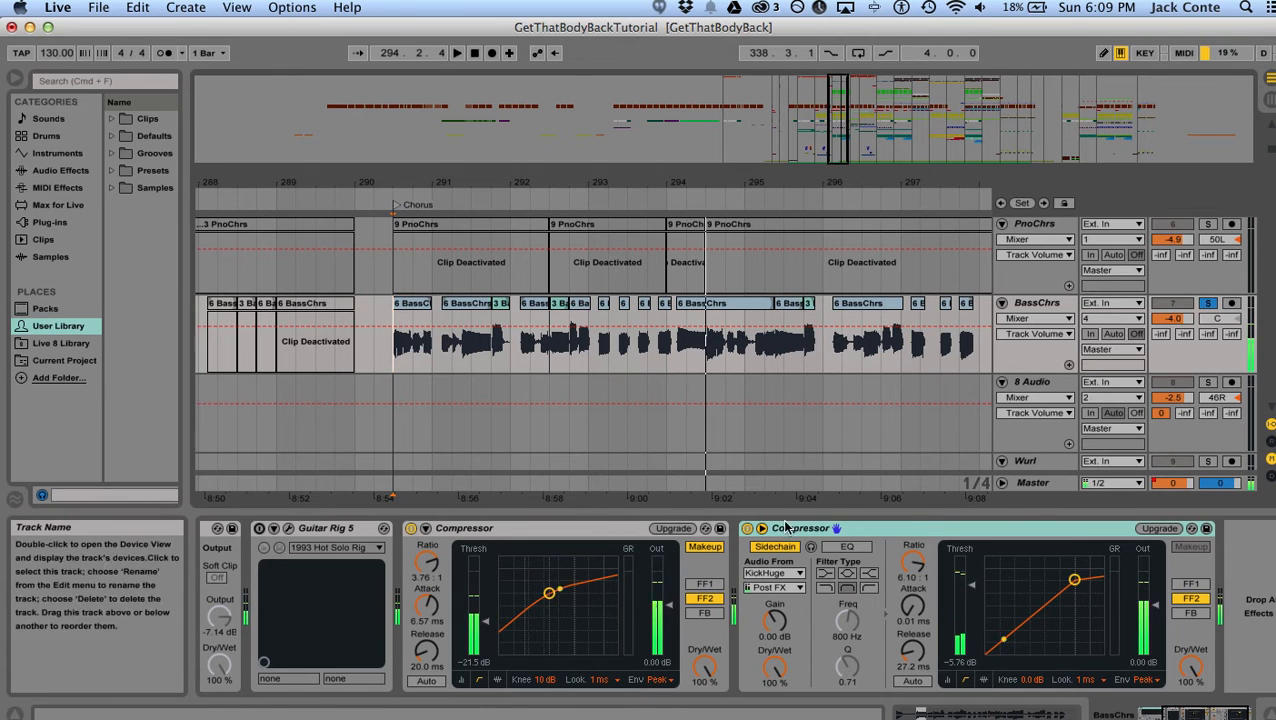
pyautogui.click(748, 529)
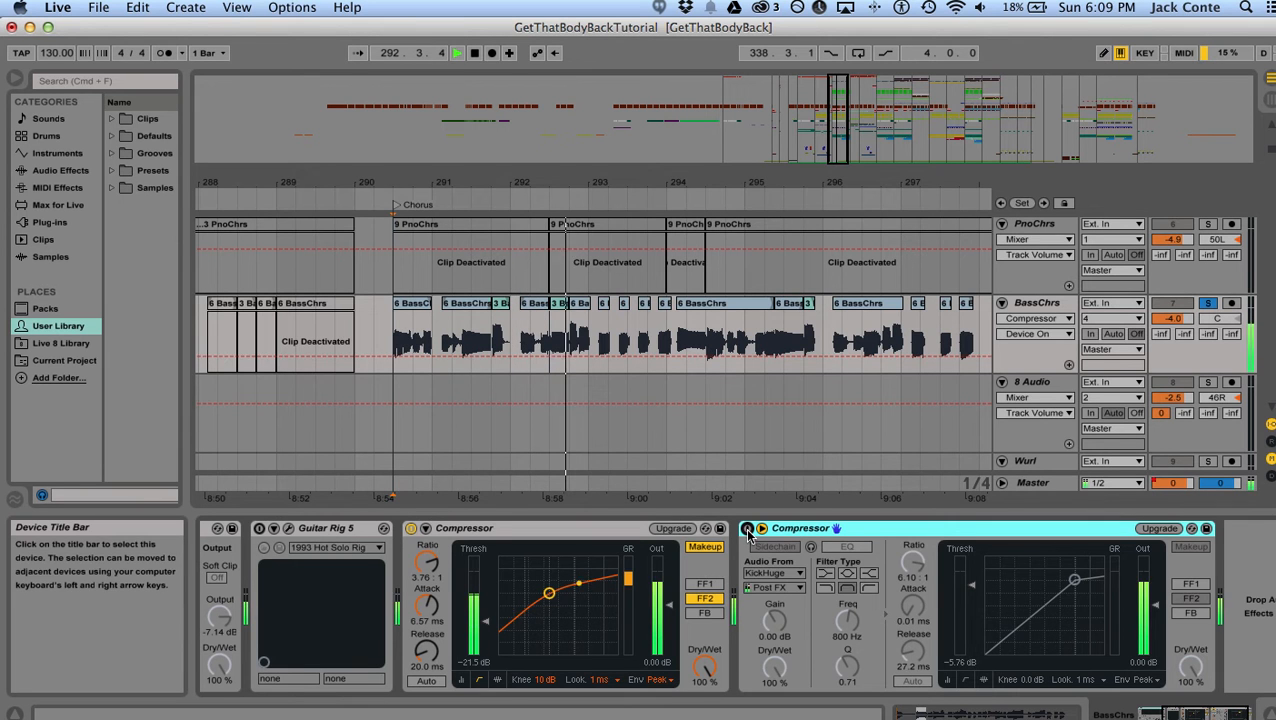
pyautogui.click(748, 529)
pyautogui.press('space')
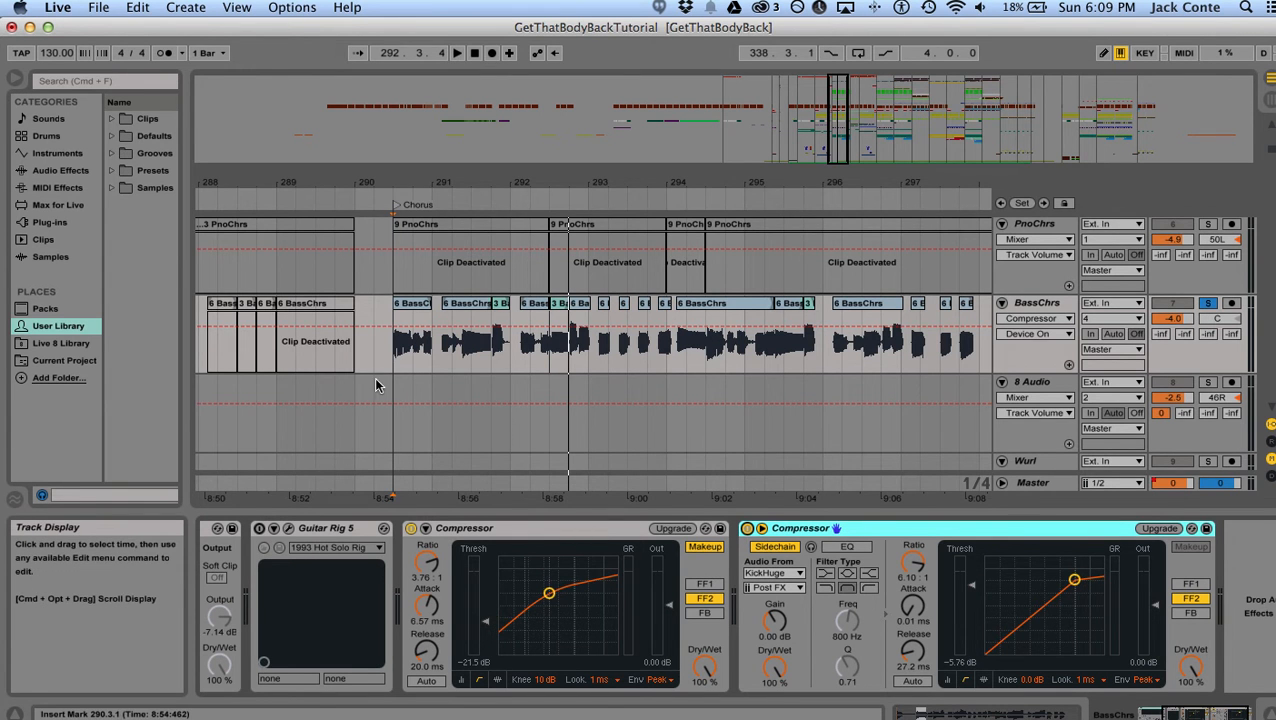
# - Solo the ChrsSynthGr group instead of BassChrs and play it from the Chorus start
pyautogui.scroll(-10, 395, 368)
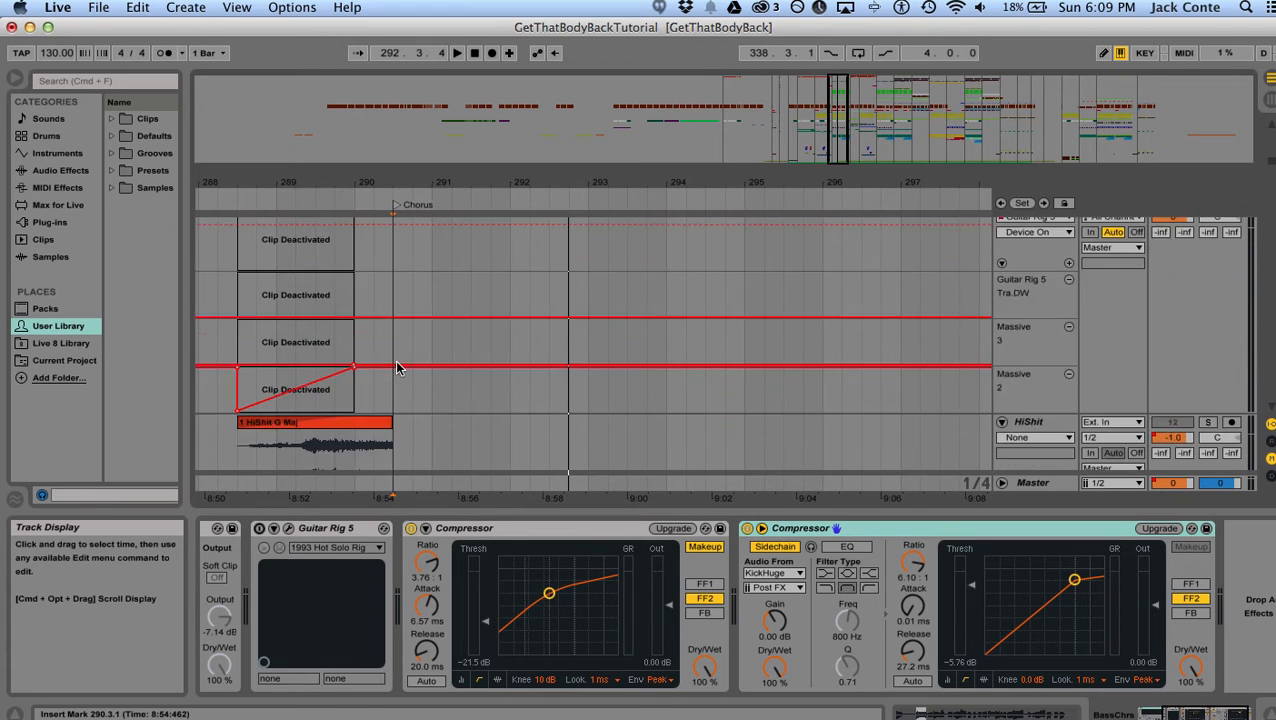
pyautogui.scroll(-12, 395, 368)
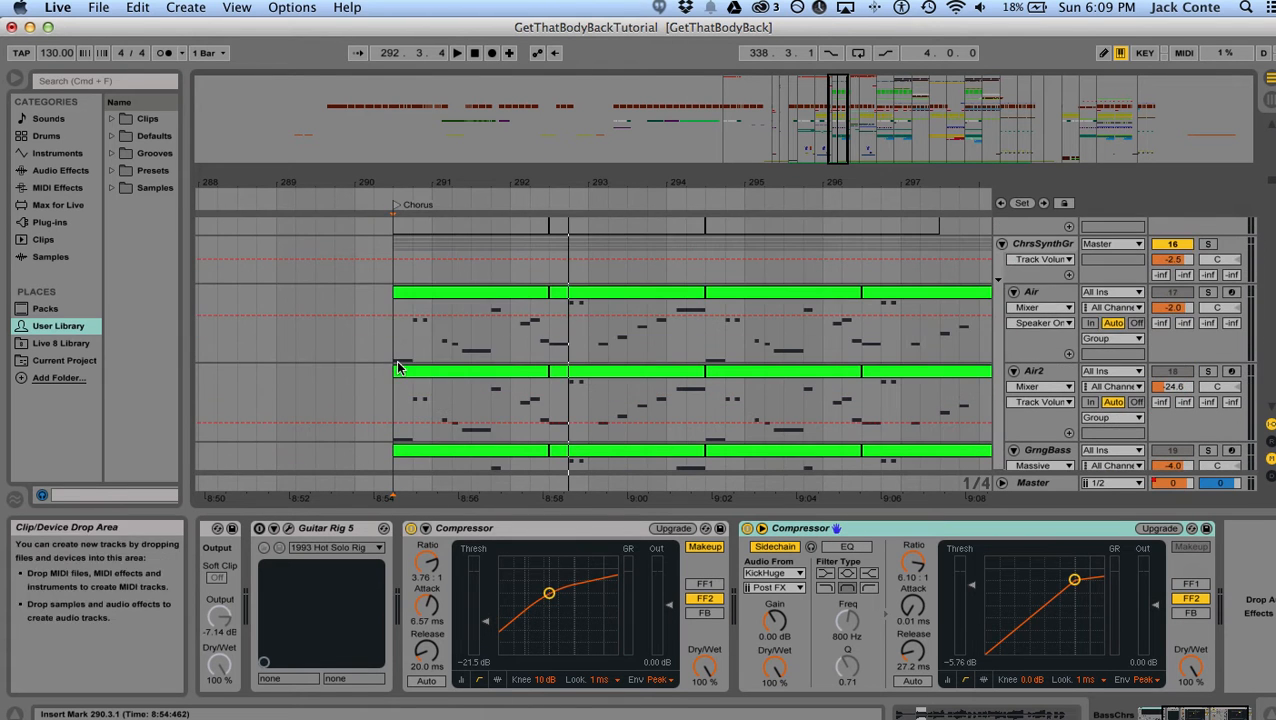
pyautogui.click(390, 341)
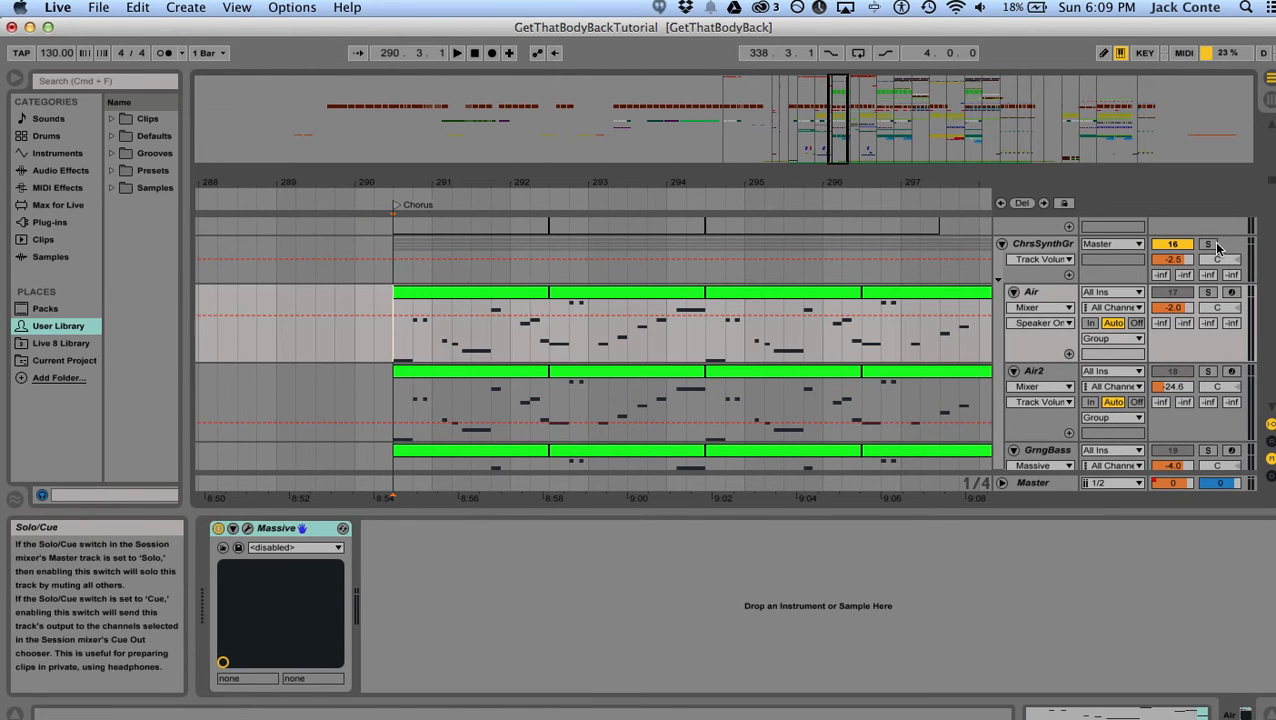
pyautogui.click(1210, 245)
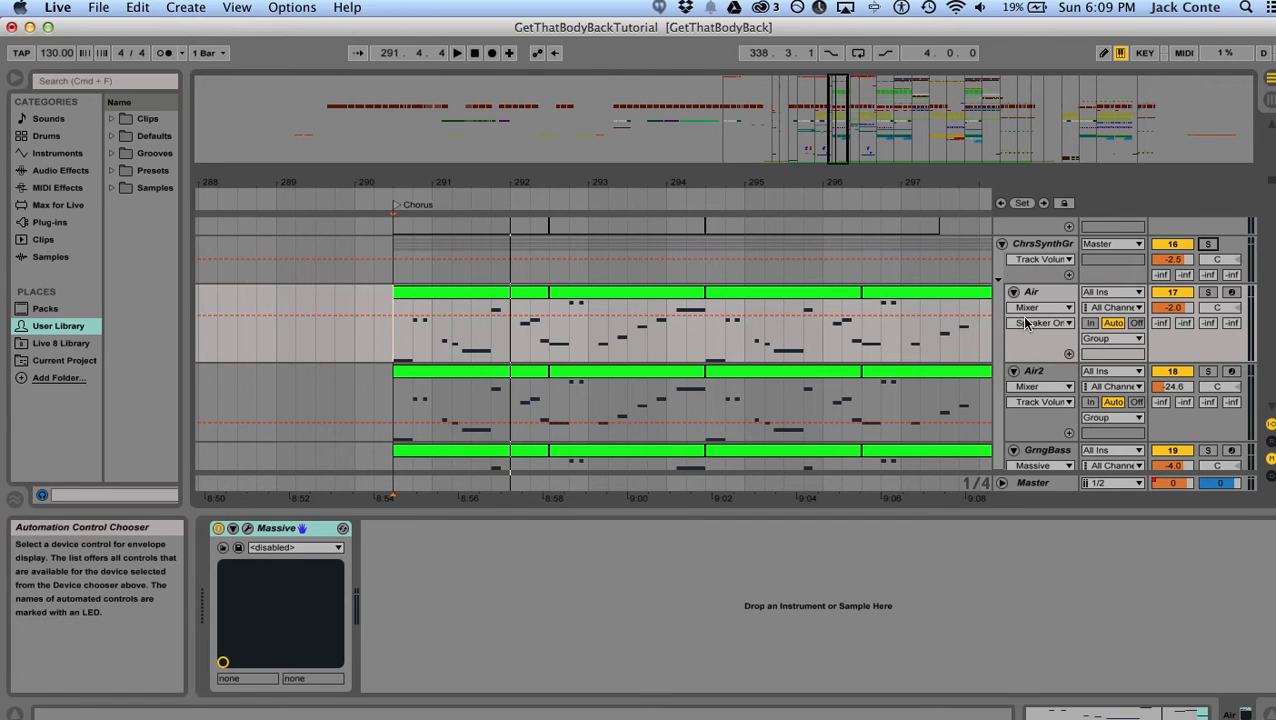
# - Show the ChrsSynthGr group's devices and look over its Air2, GrngBass and GrngMore tracks
pyautogui.click(1061, 248)
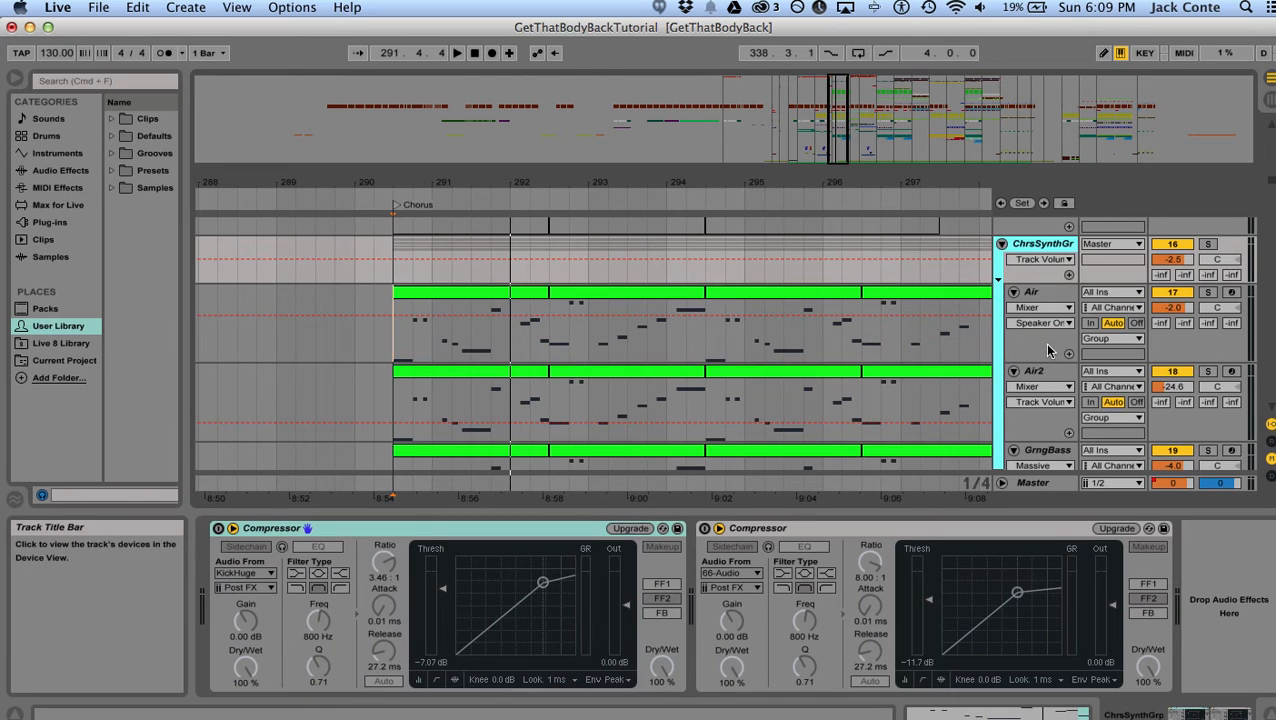
pyautogui.scroll(-6, 1050, 320)
pyautogui.scroll(2, 1040, 343)
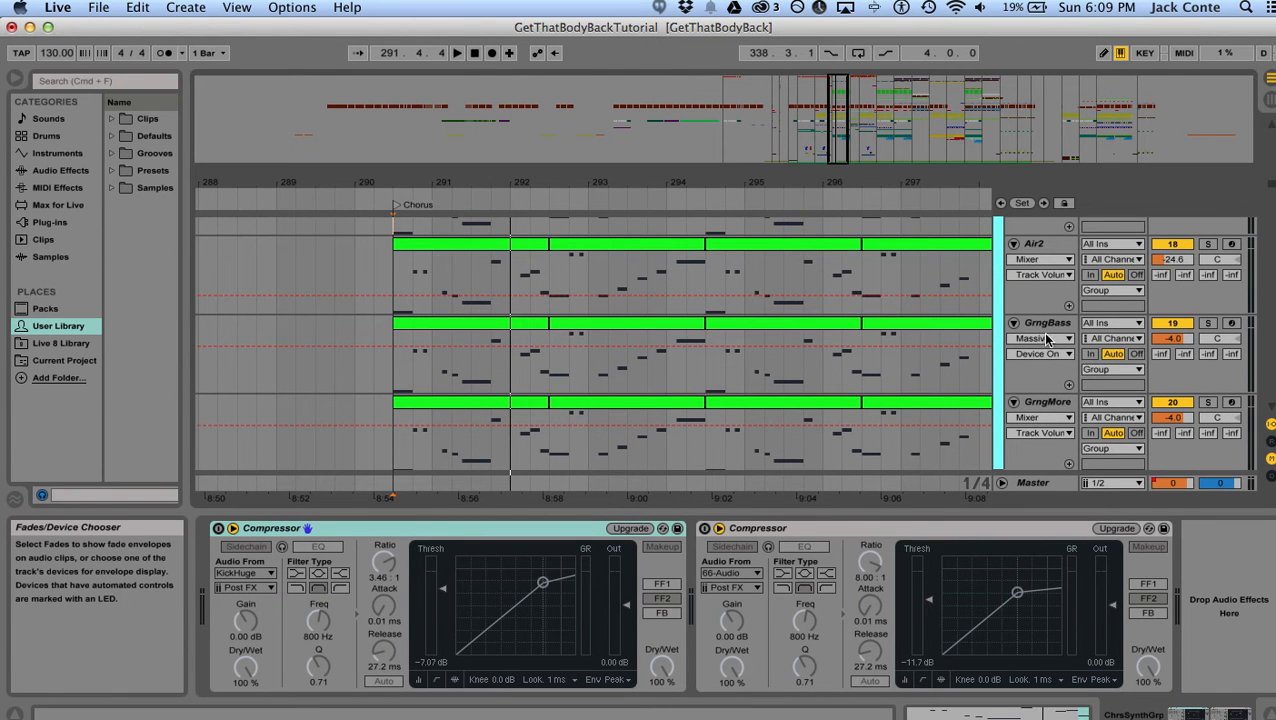
# - Return to the BassChrs track, solo it and play it from the Chorus start
pyautogui.scroll(10, 1048, 345)
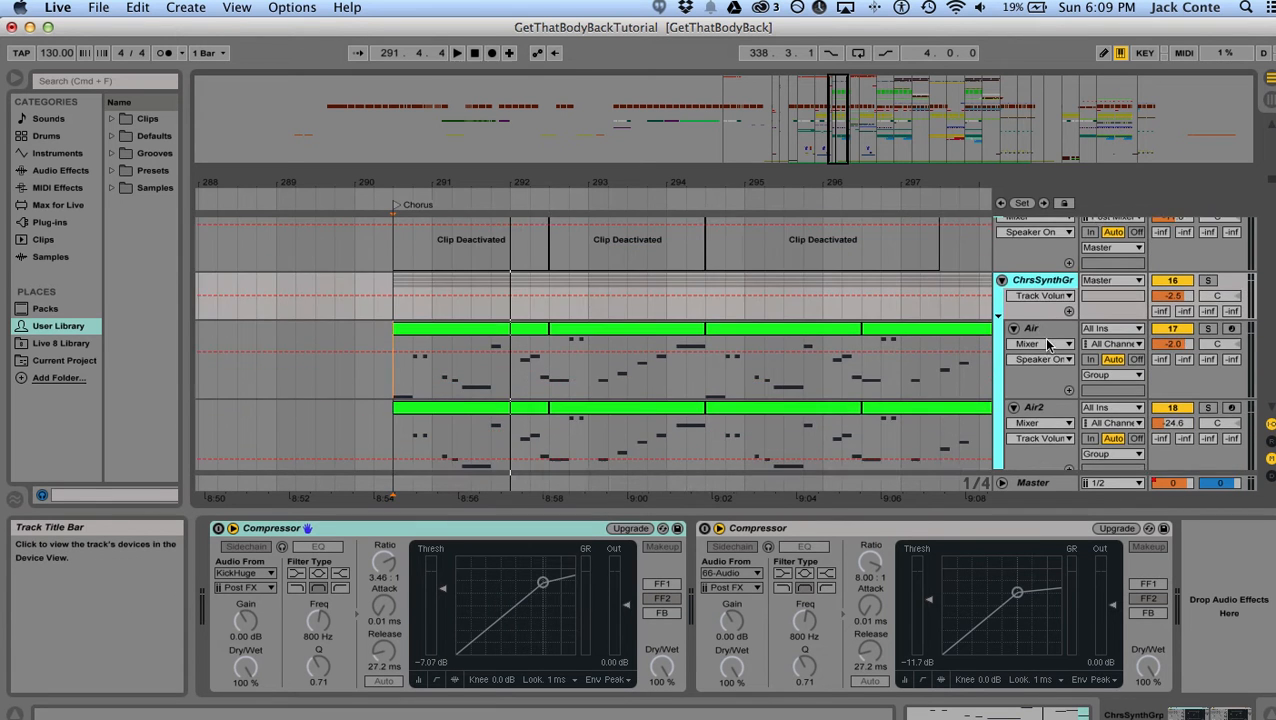
pyautogui.scroll(10, 1047, 345)
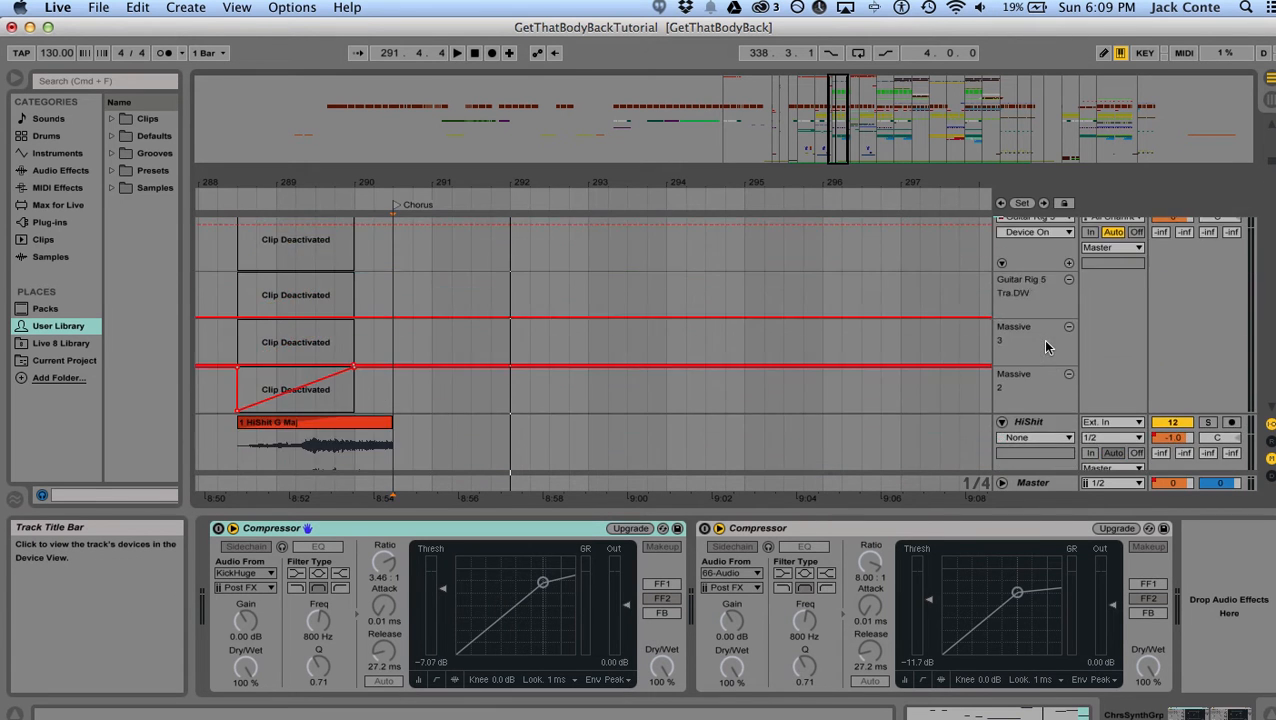
pyautogui.scroll(5, 1047, 345)
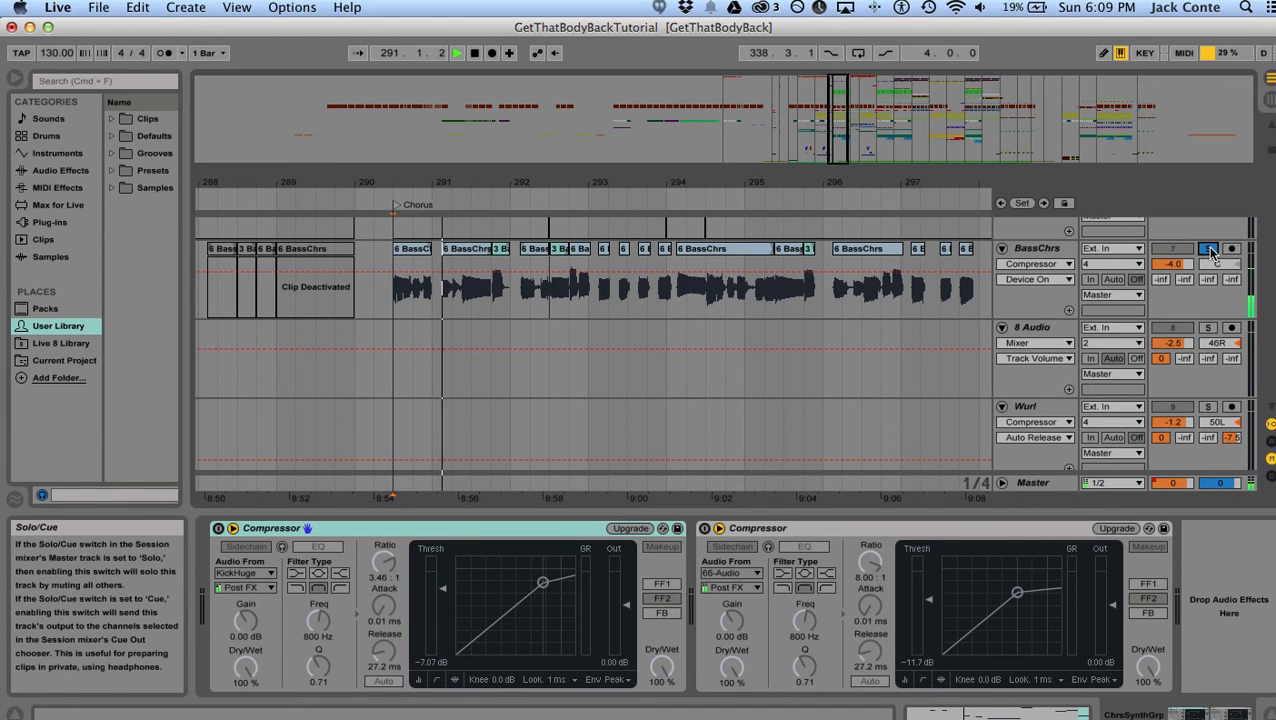
# - Place the start at the Chorus on the Air track of ChrsSynthGr, solo Air and play it
pyautogui.scroll(-10, 524, 323)
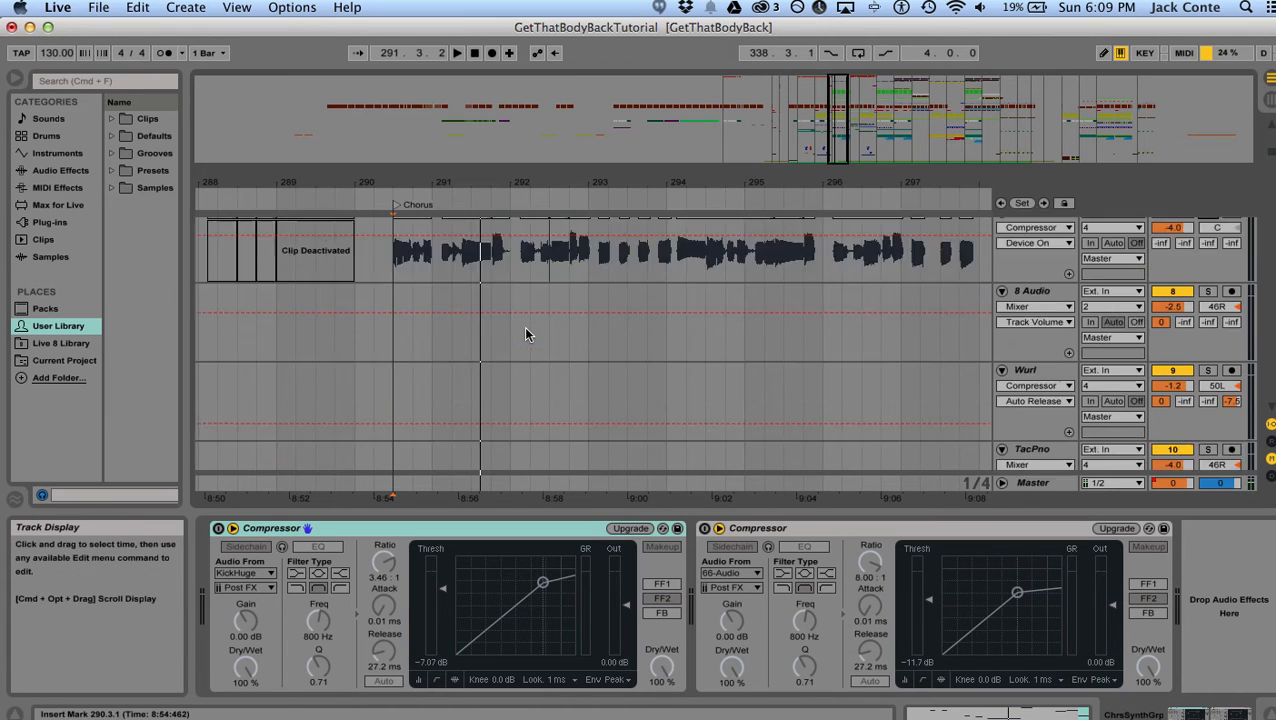
pyautogui.scroll(-10, 530, 326)
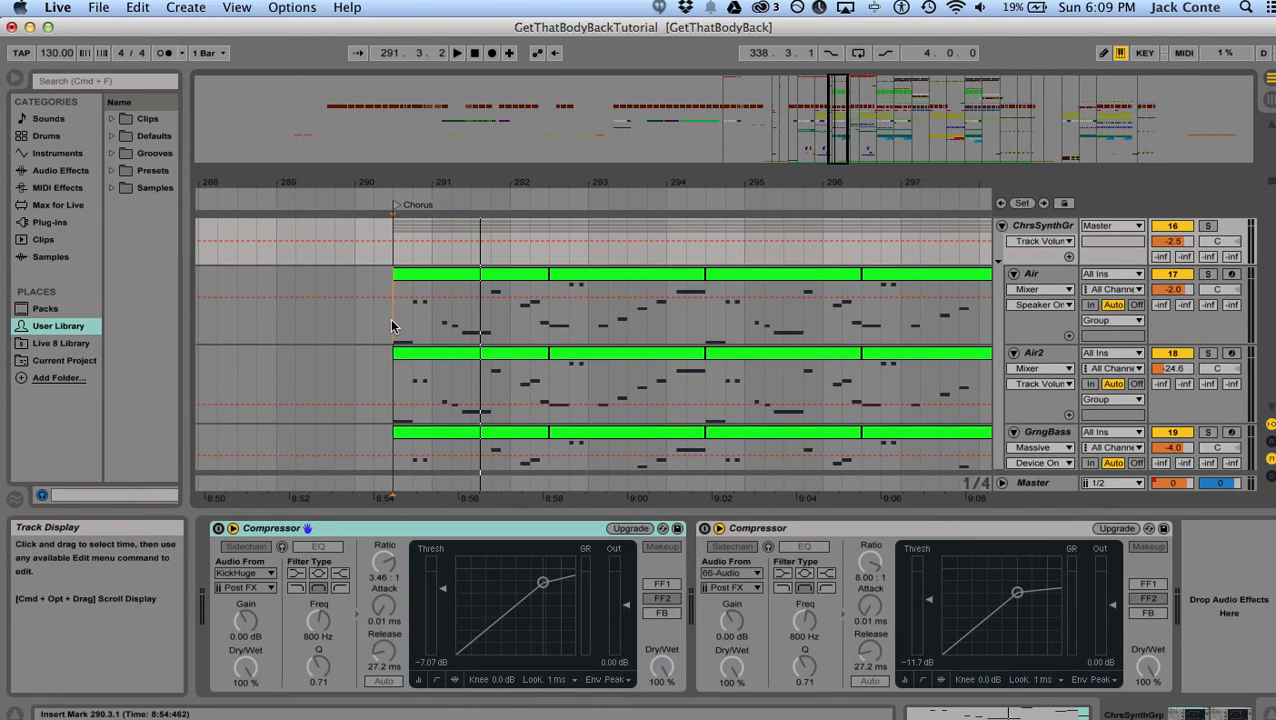
pyautogui.click(398, 326)
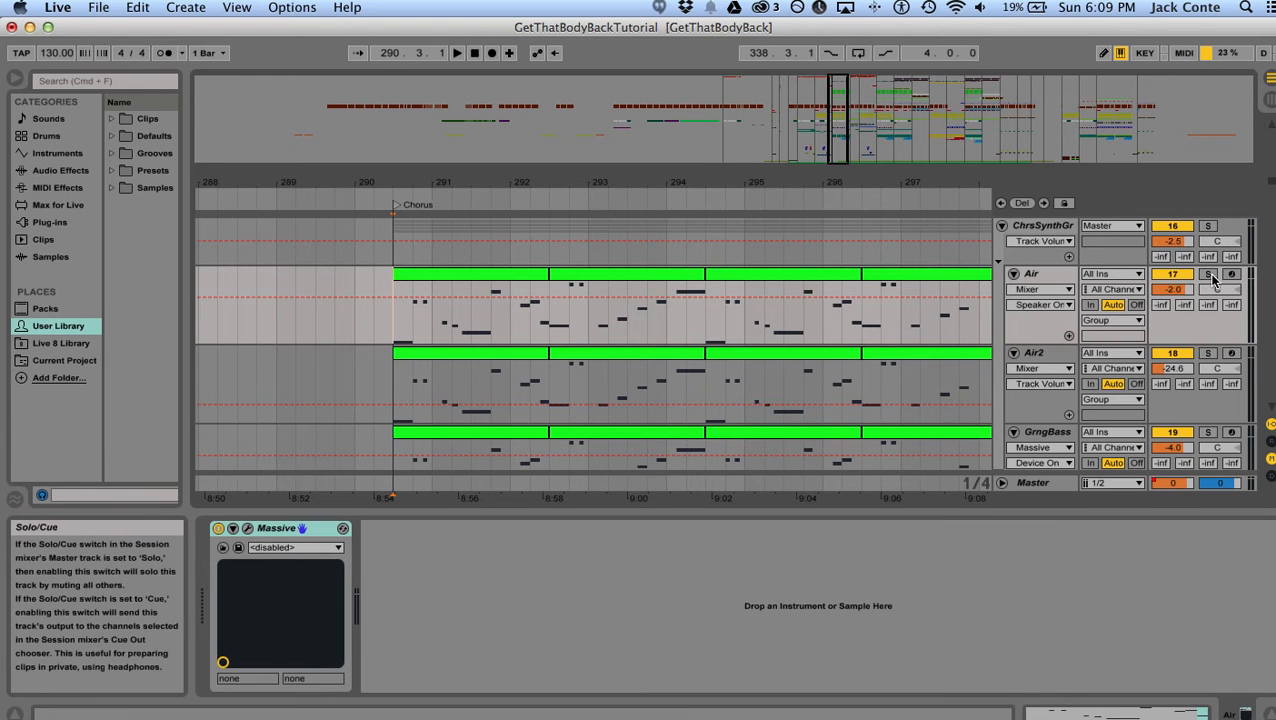
pyautogui.click(1210, 276)
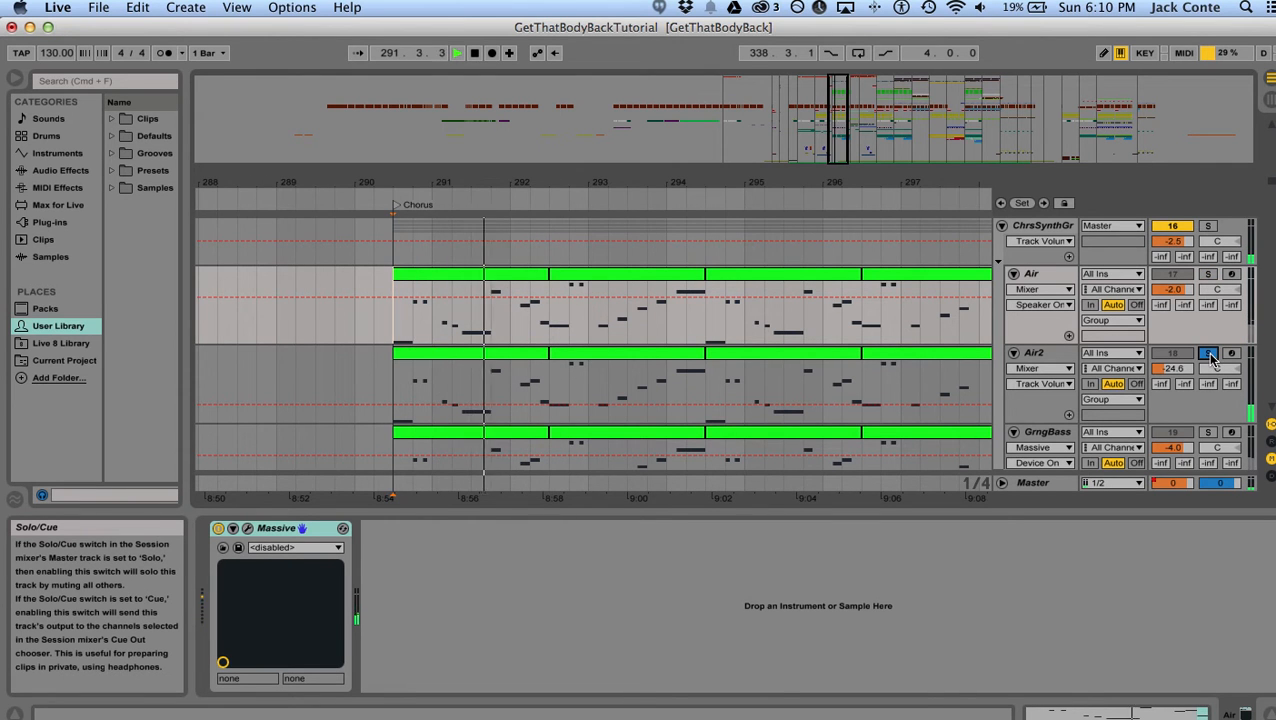
# - Play the soloed Air2 track from the Chorus start and show its Massive and Saturator devices
pyautogui.click(390, 384)
pyautogui.press('space')
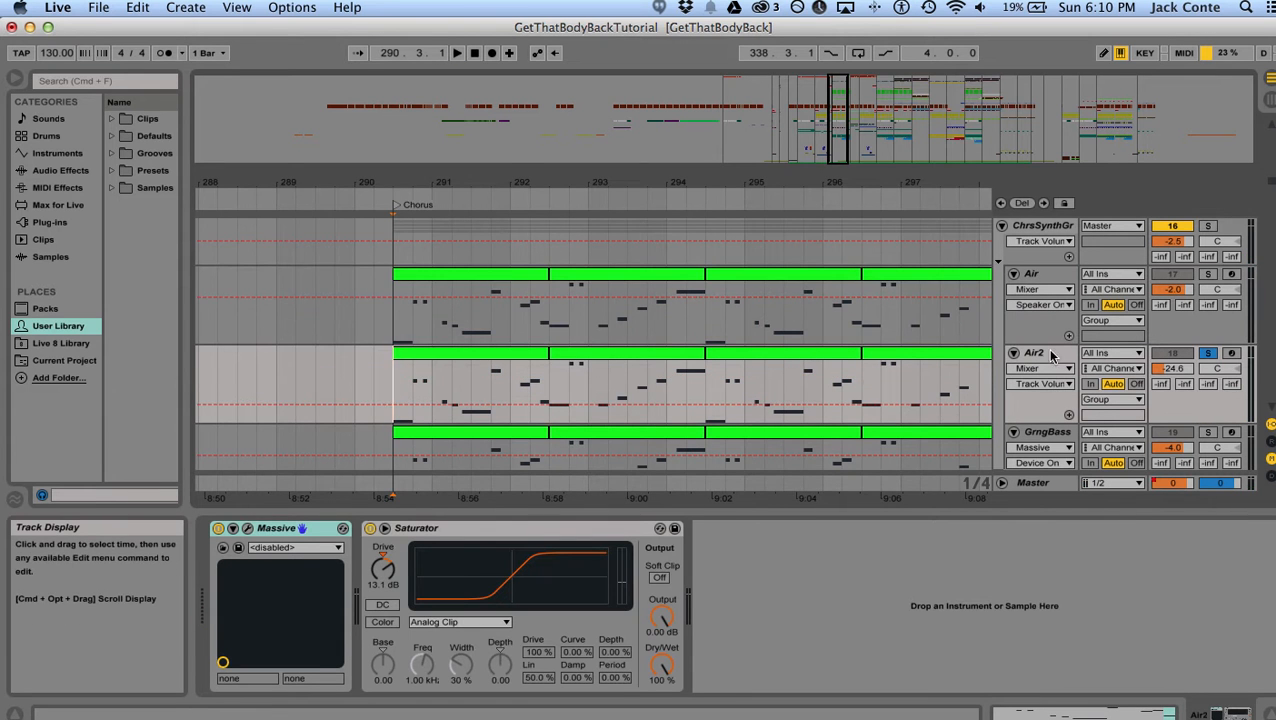
pyautogui.scroll(1, 1080, 336)
pyautogui.press('space')
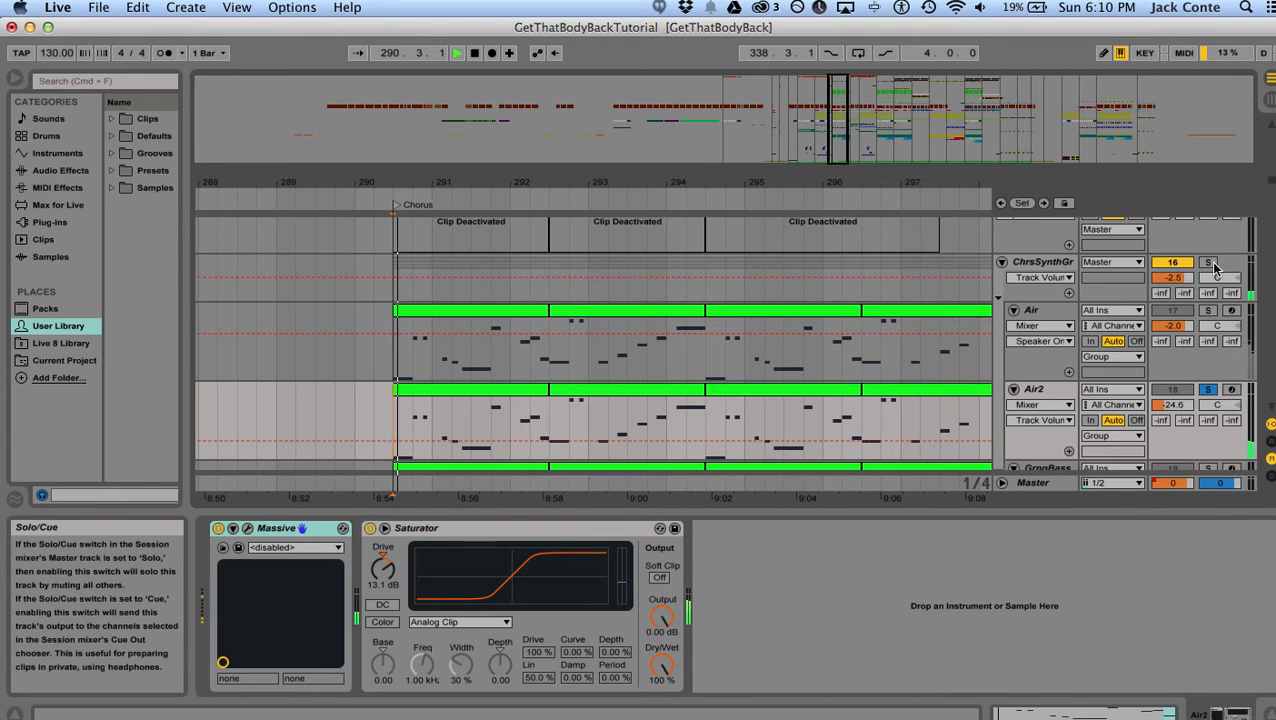
pyautogui.press('space')
# - Temporarily raise Air2's track volume to -11.2 dB, play it from the Chorus start, and restore the volume to -24.6 dB
pyautogui.scroll(-2, 1178, 401)
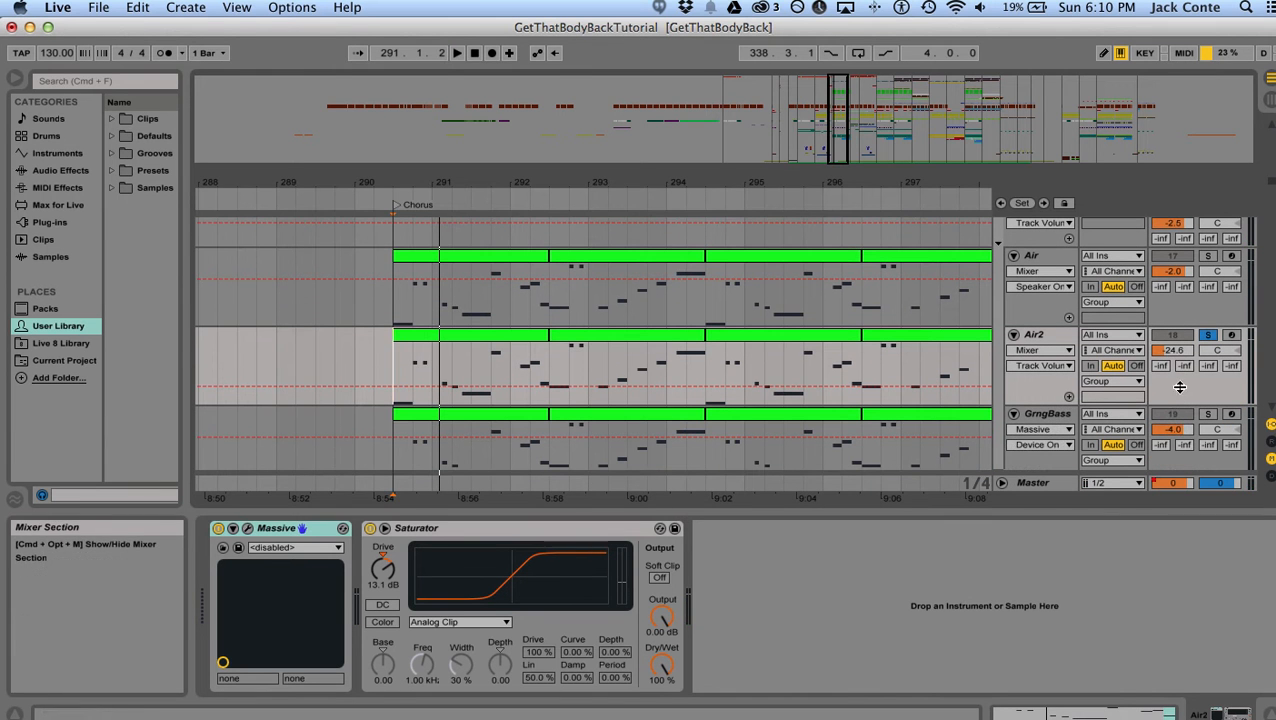
pyautogui.moveTo(1180, 358); pyautogui.dragTo(1180, 354)
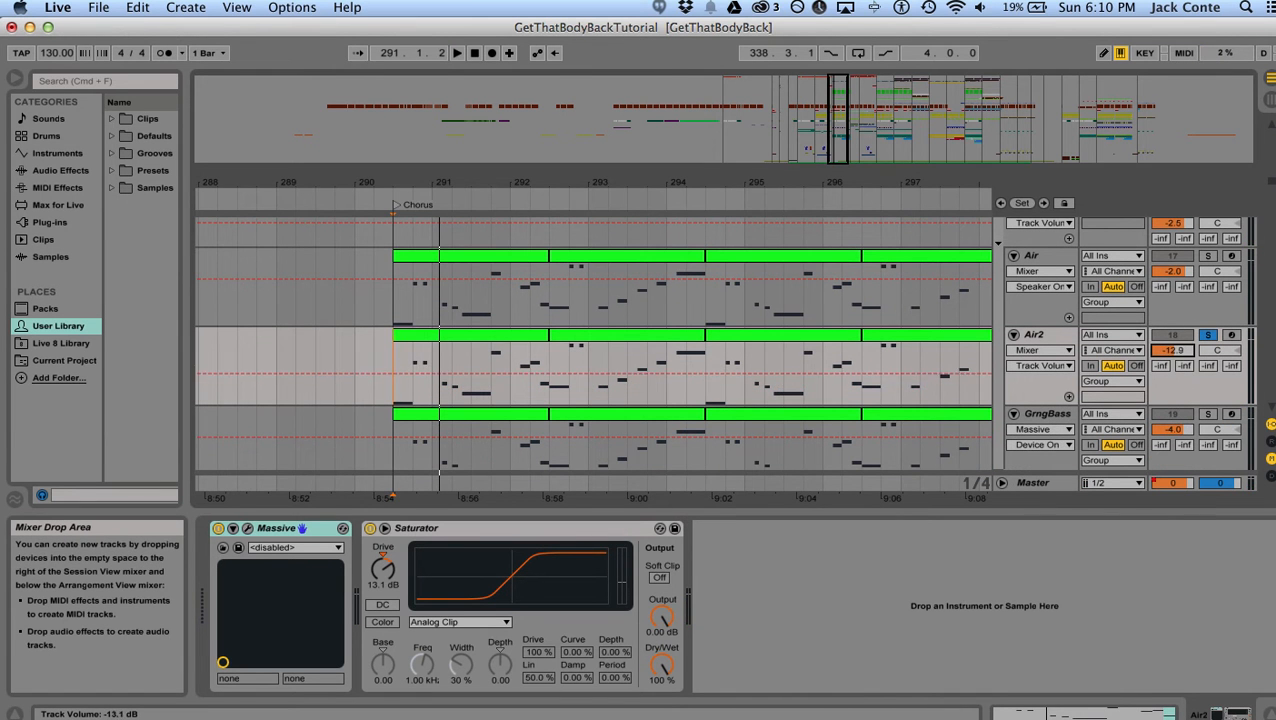
pyautogui.press('space')
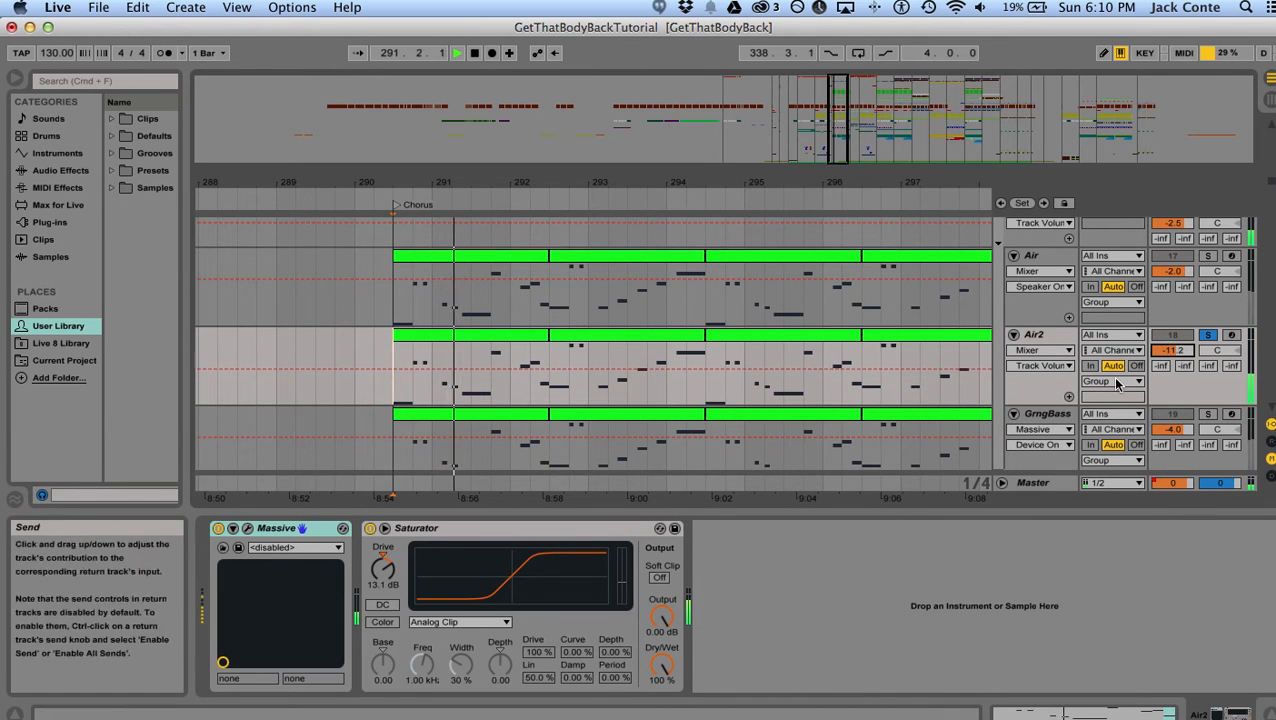
pyautogui.press('space')
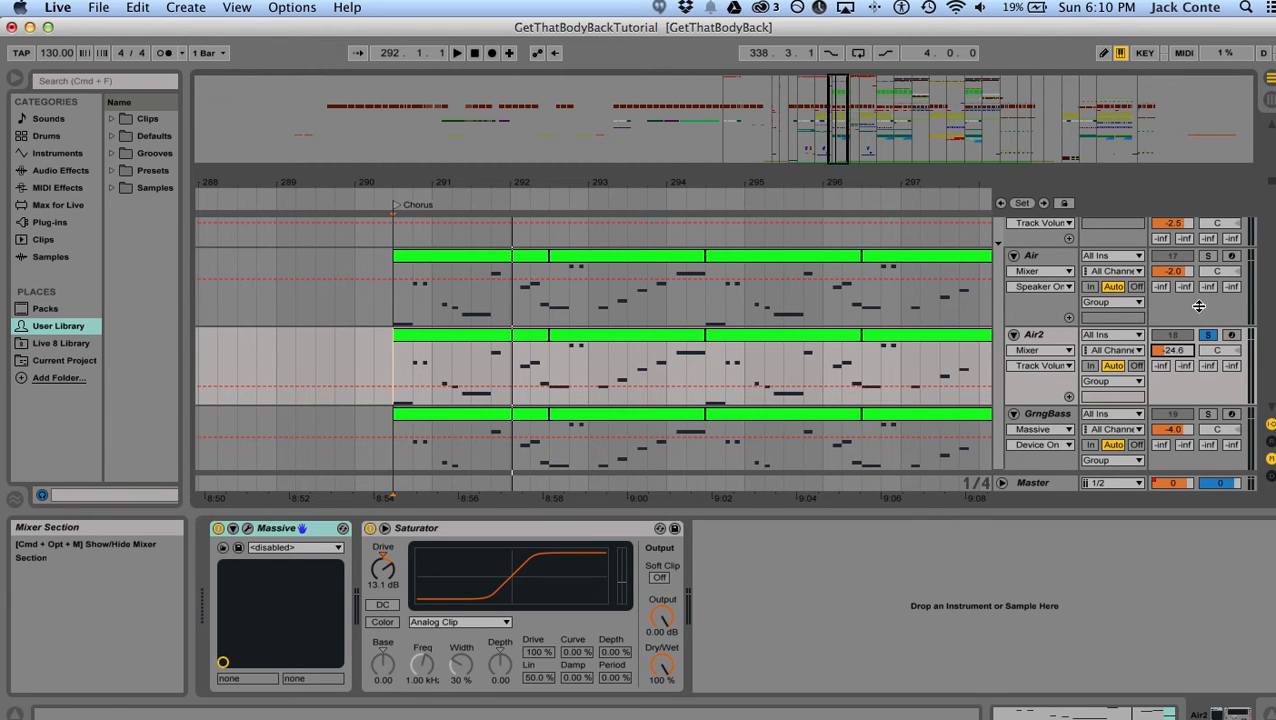
# - Temporarily raise Air2's track volume to -0.9 dB, play it from the Chorus start, and restore the volume to -24.6 dB
pyautogui.scroll(2, 1205, 313)
pyautogui.scroll(-1, 1205, 313)
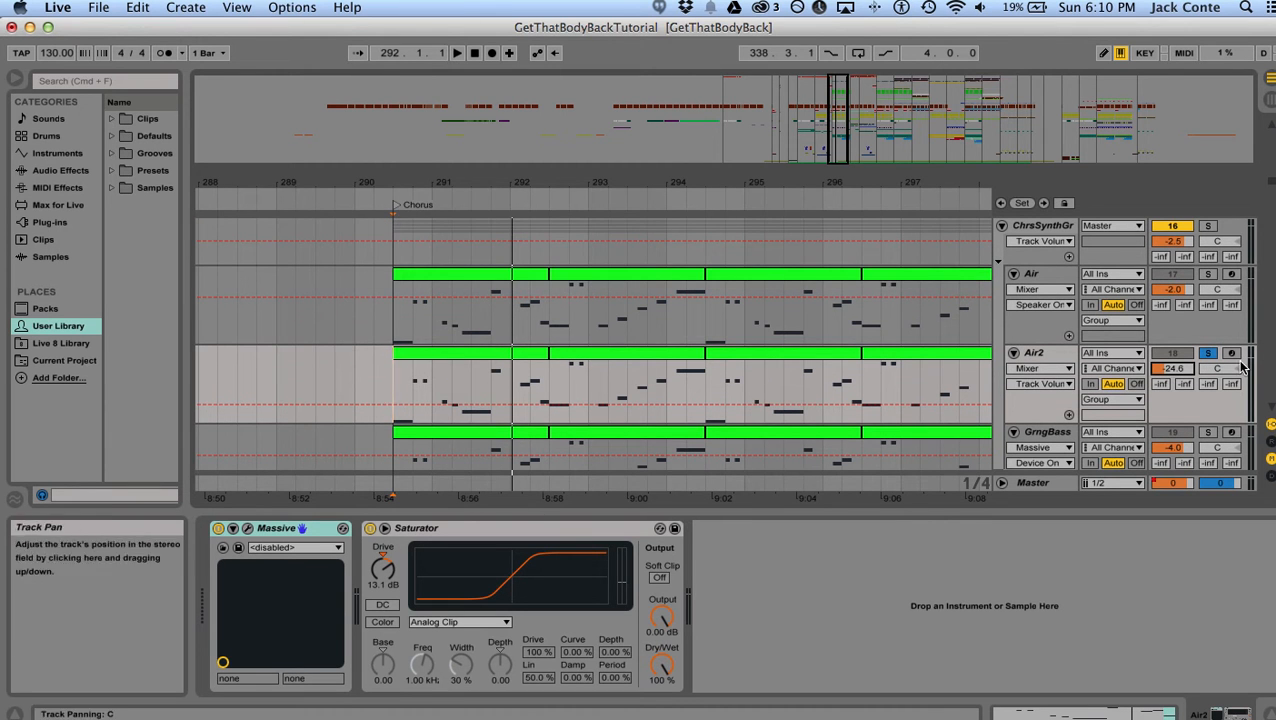
pyautogui.moveTo(1172, 368); pyautogui.dragTo(1172, 340)
pyautogui.press('space')
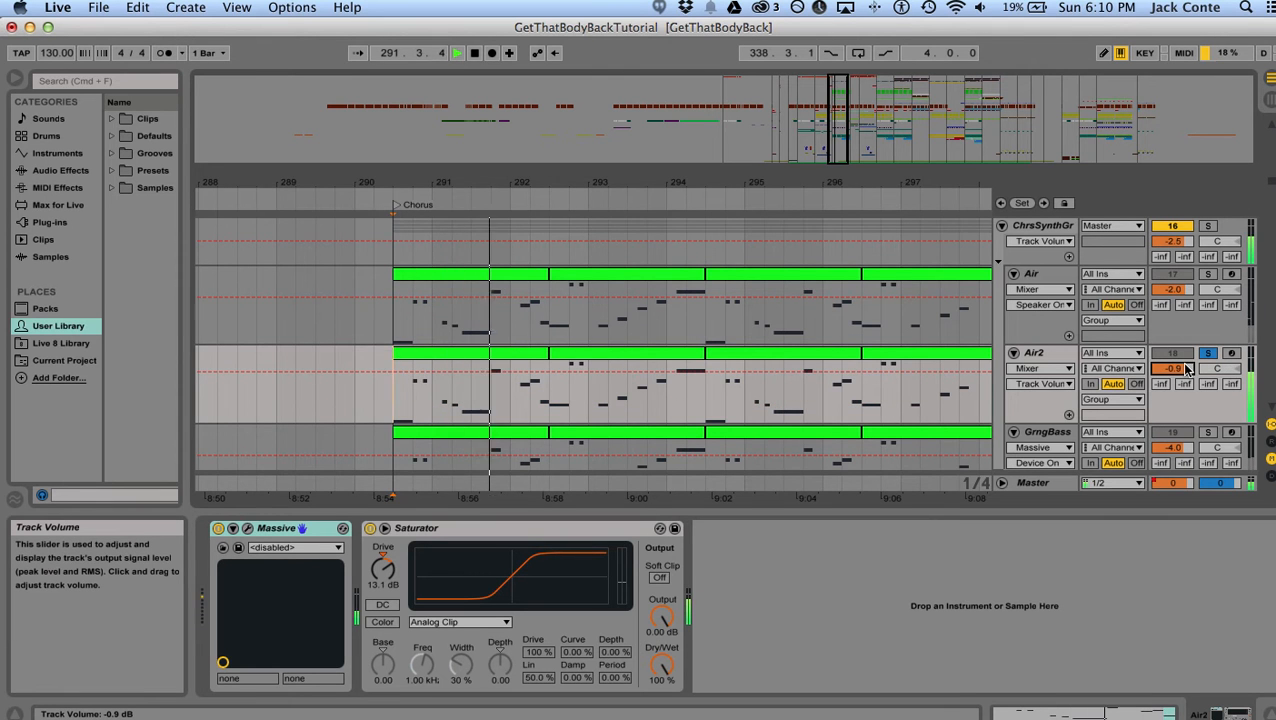
pyautogui.press('space')
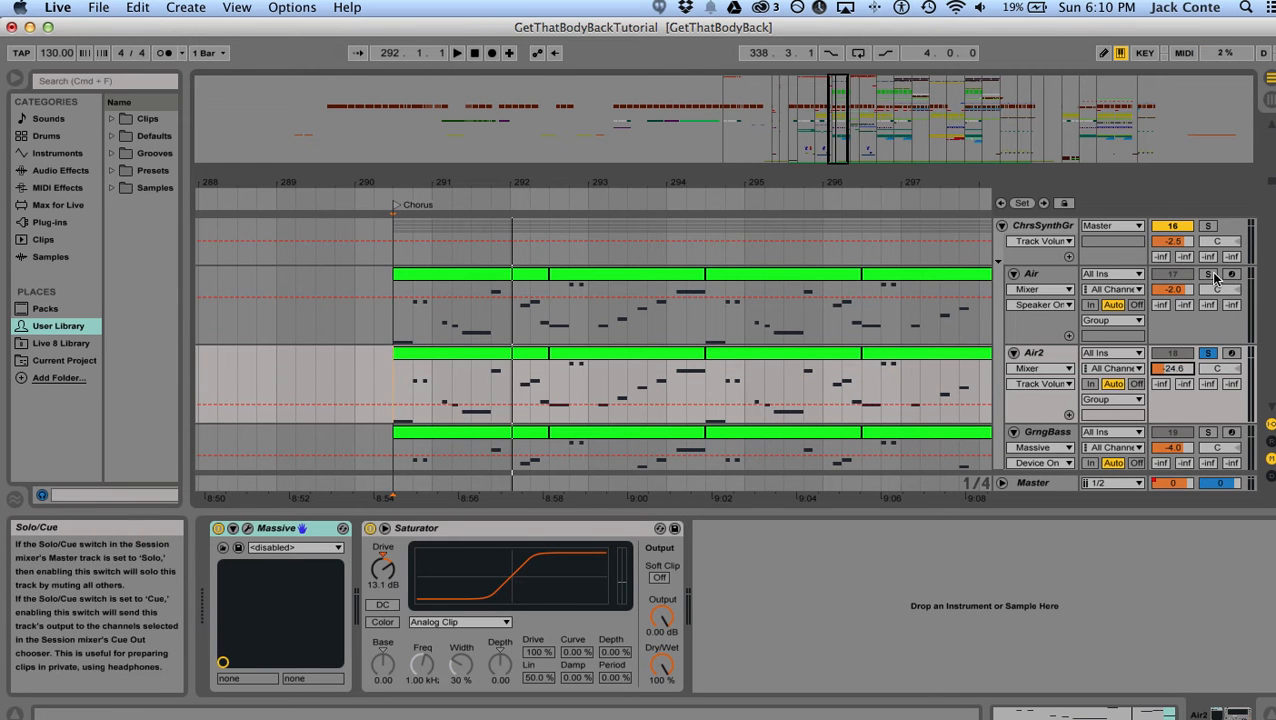
pyautogui.click(1208, 274)
pyautogui.press('space')
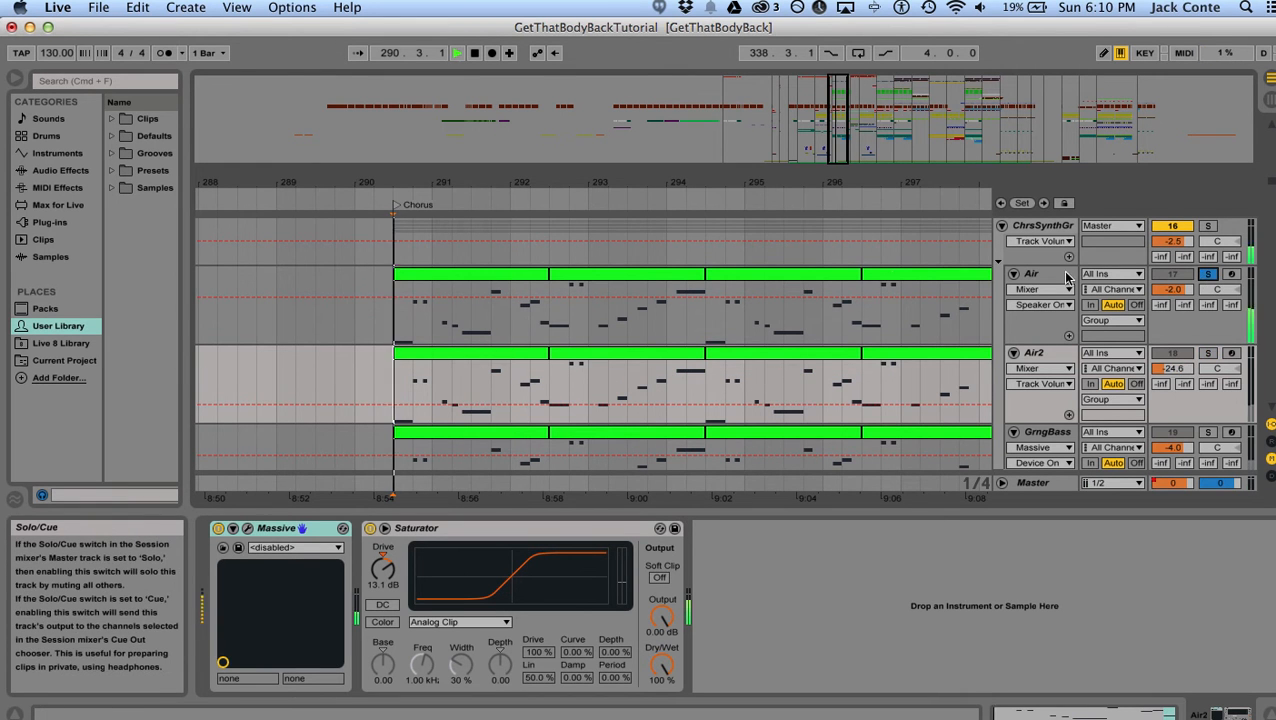
pyautogui.click(385, 321)
pyautogui.press('space')
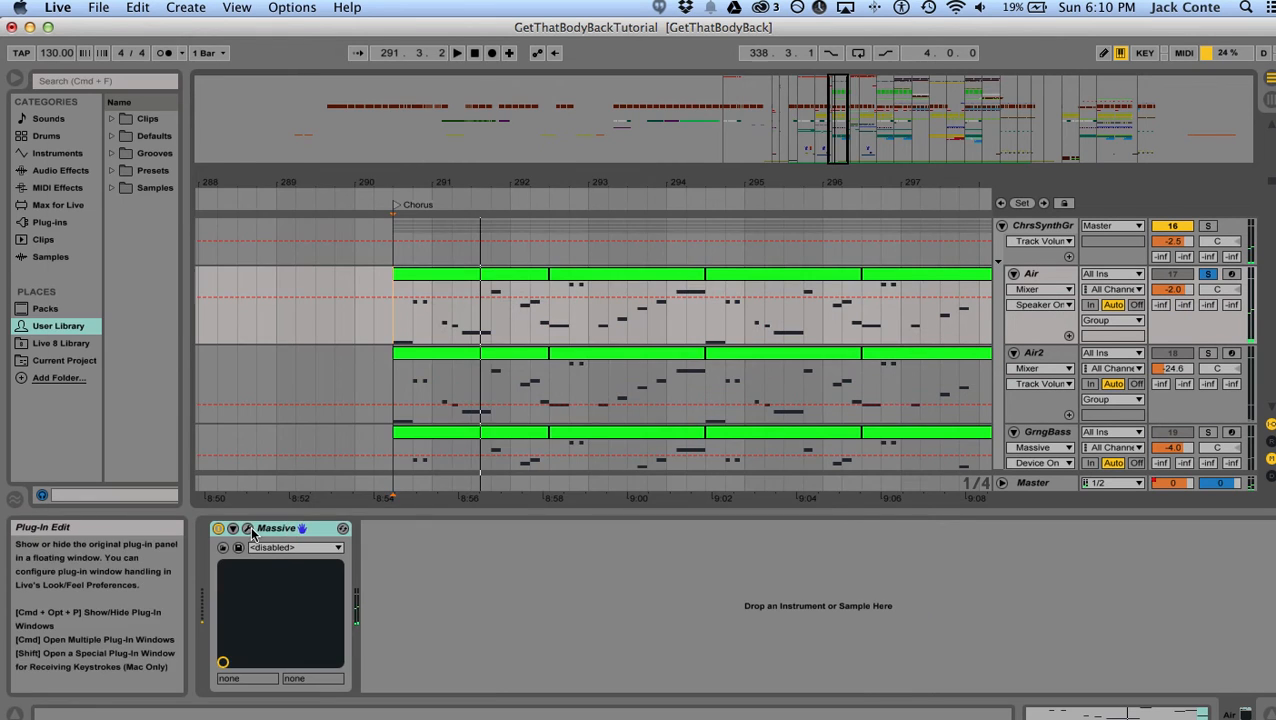
# - Open Air's Massive editor, examine its oscillators and Envelope 1, and close the editor
pyautogui.click(249, 530)
pyautogui.moveTo(520, 66); pyautogui.dragTo(586, 59)
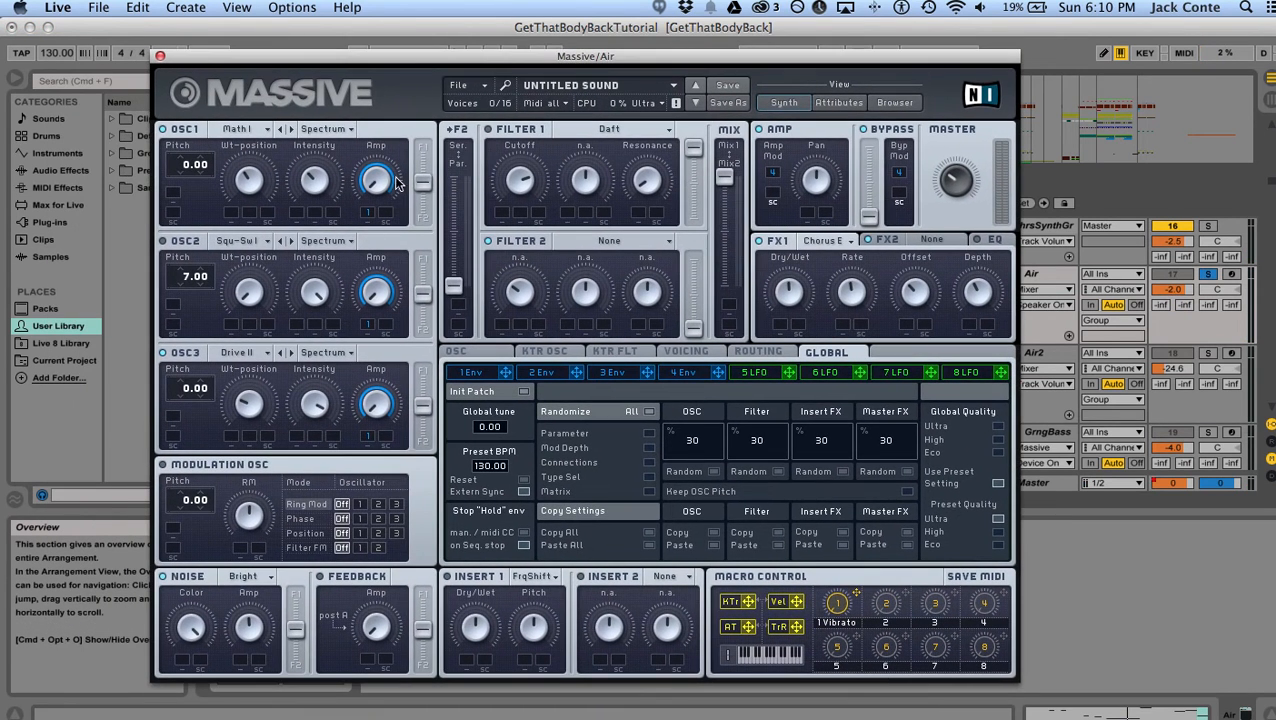
pyautogui.click(470, 373)
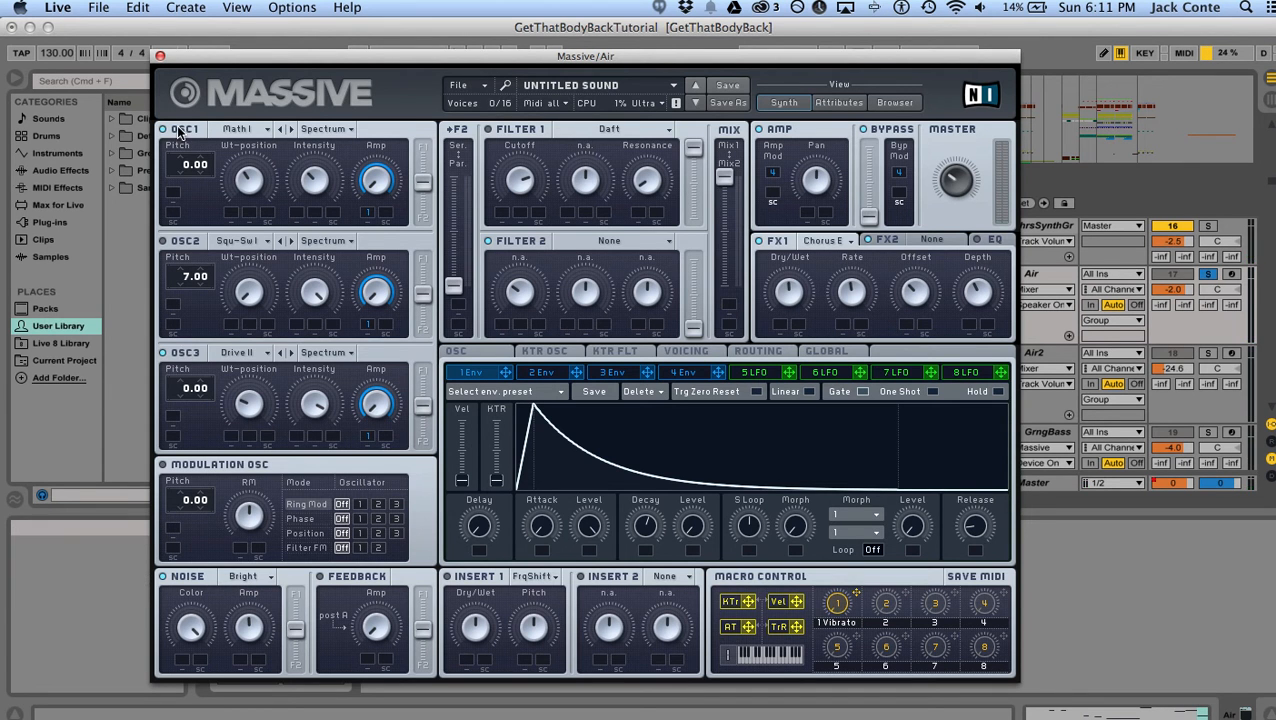
pyautogui.click(160, 57)
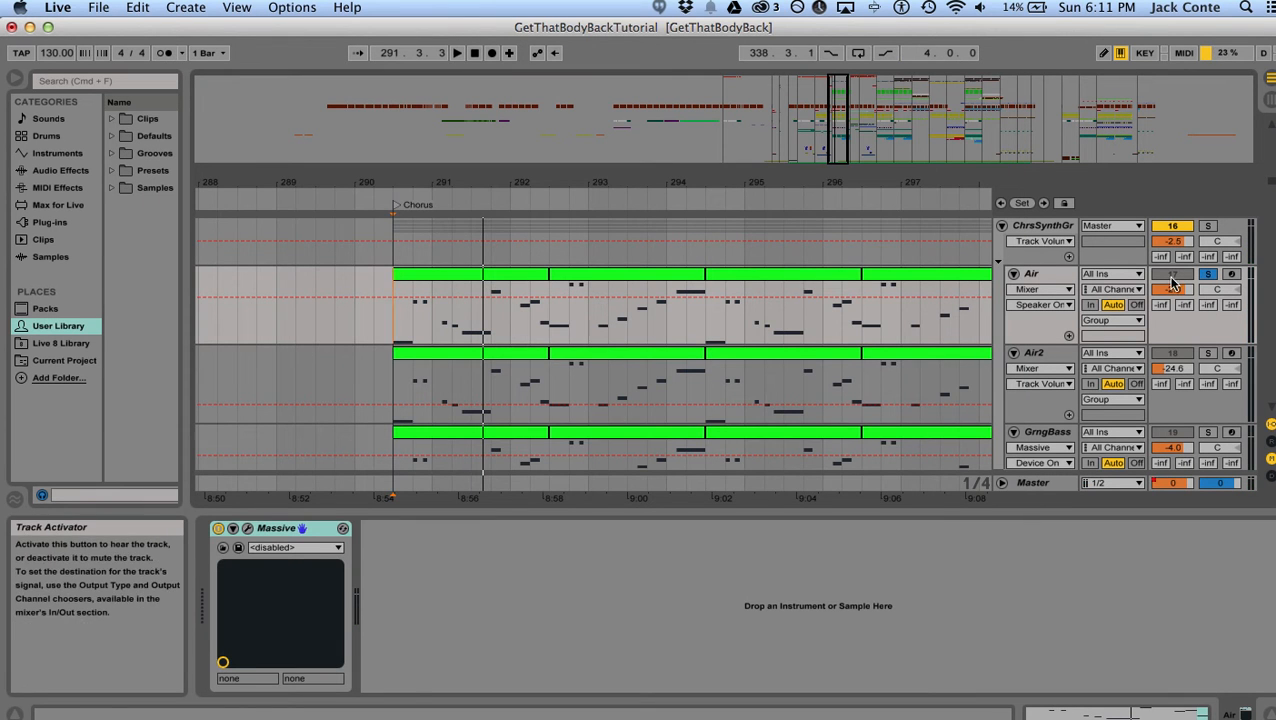
# - Solo Air2 and play it from the Chorus start for comparison with Air, then unsolo it
pyautogui.click(1209, 354)
pyautogui.press('space')
pyautogui.scroll(-2, 1215, 364)
pyautogui.press('space')
pyautogui.click(1209, 317)
# - Solo the GrngBass track, play it from the Chorus start and show its device chain
pyautogui.click(1209, 396)
pyautogui.scroll(-2, 1150, 420)
pyautogui.press('space')
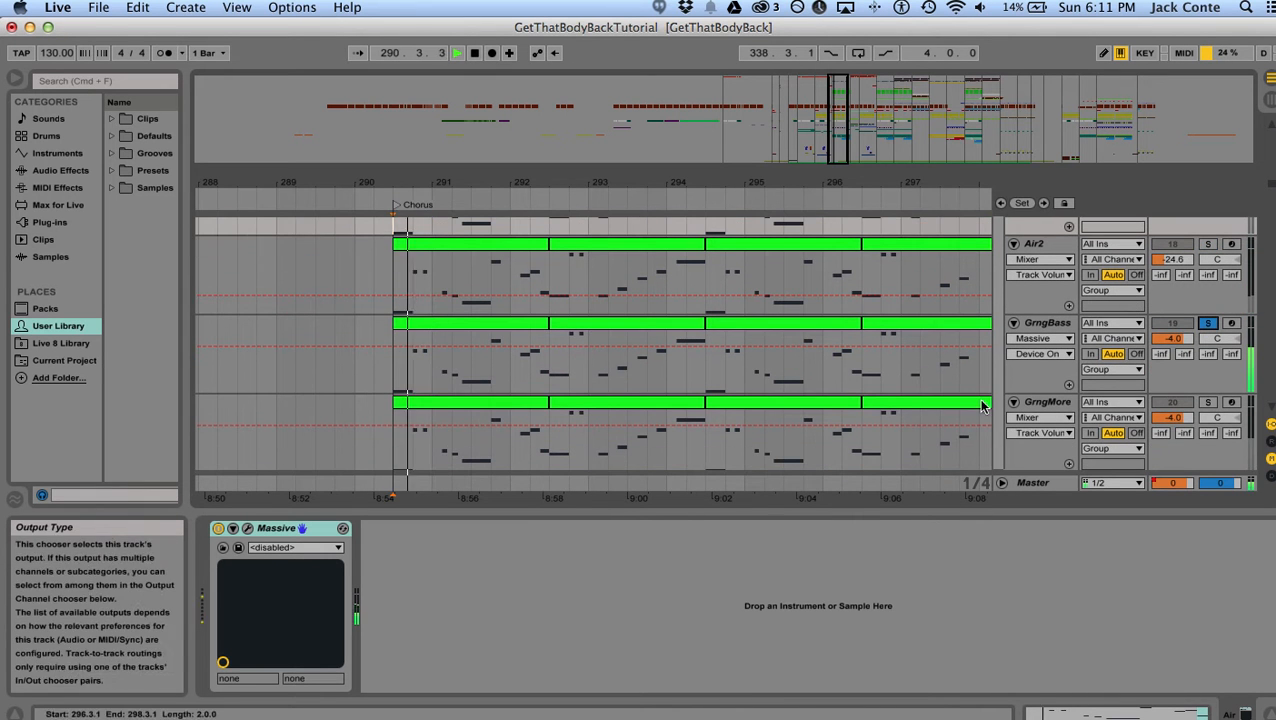
pyautogui.click(315, 370)
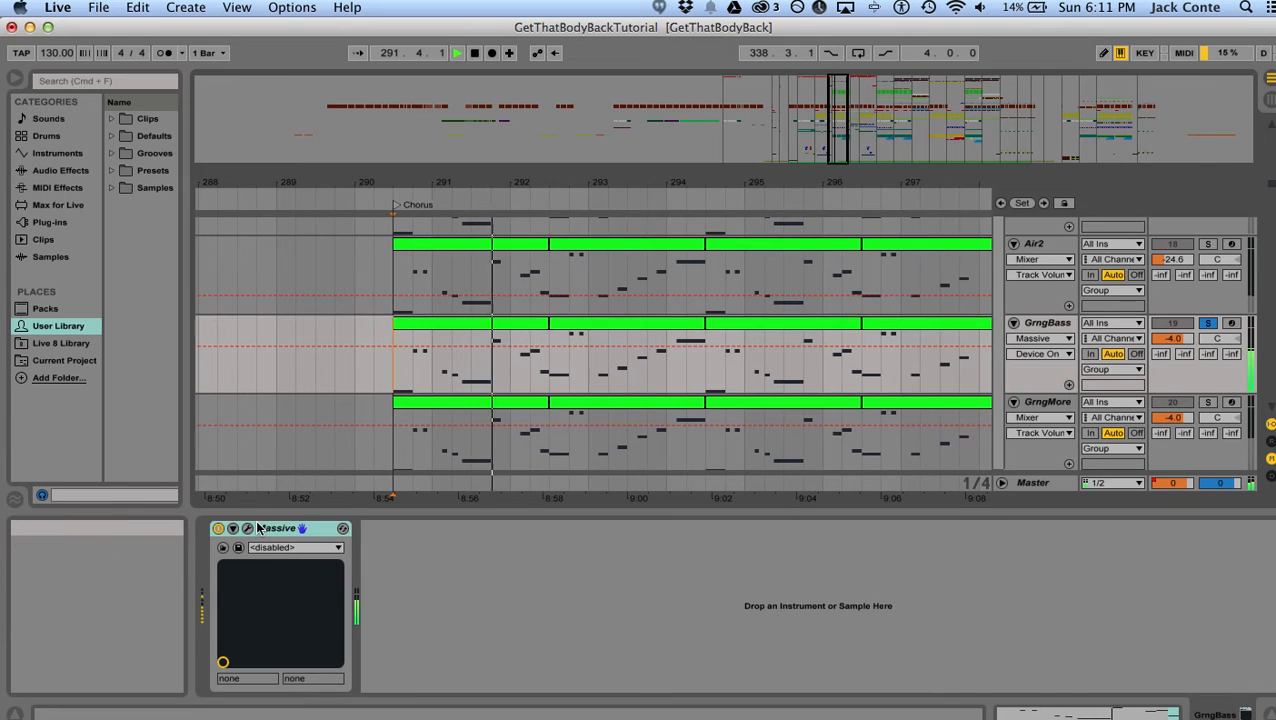
# - Open GrngBass's Massive editor, move its window fully into view and display Envelope 1
pyautogui.click(248, 528)
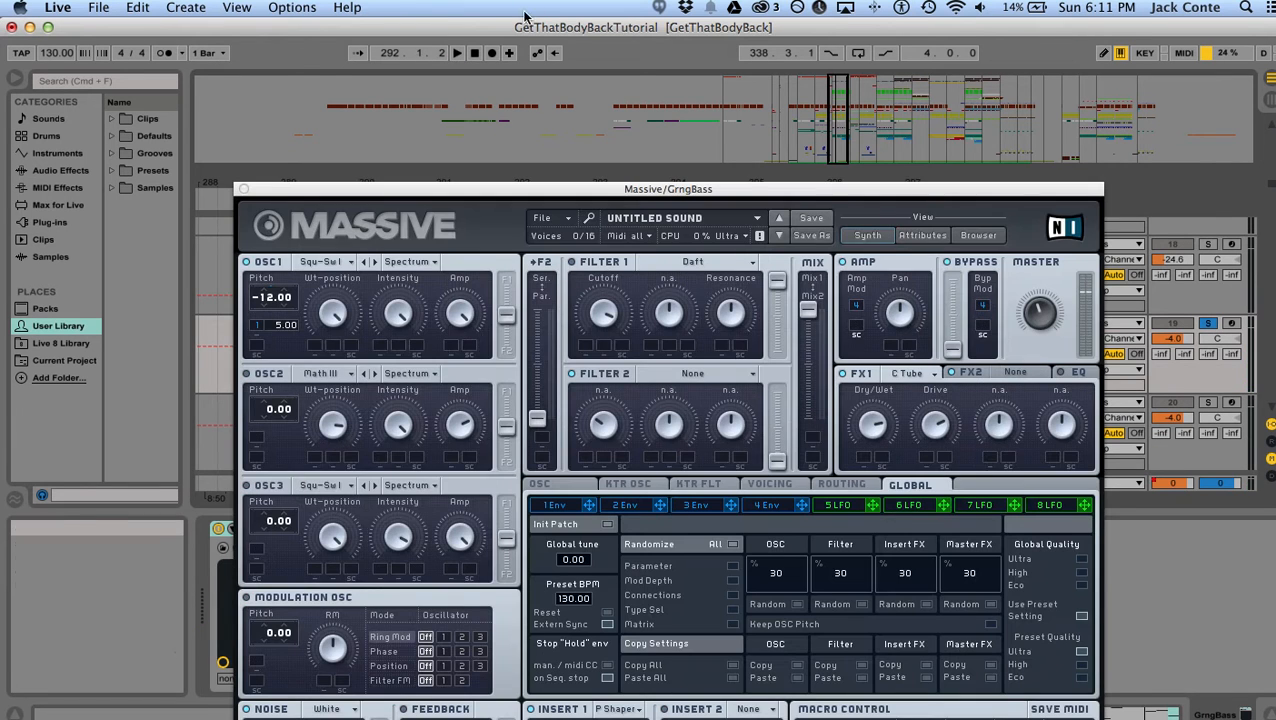
pyautogui.moveTo(455, 188); pyautogui.dragTo(491, 50)
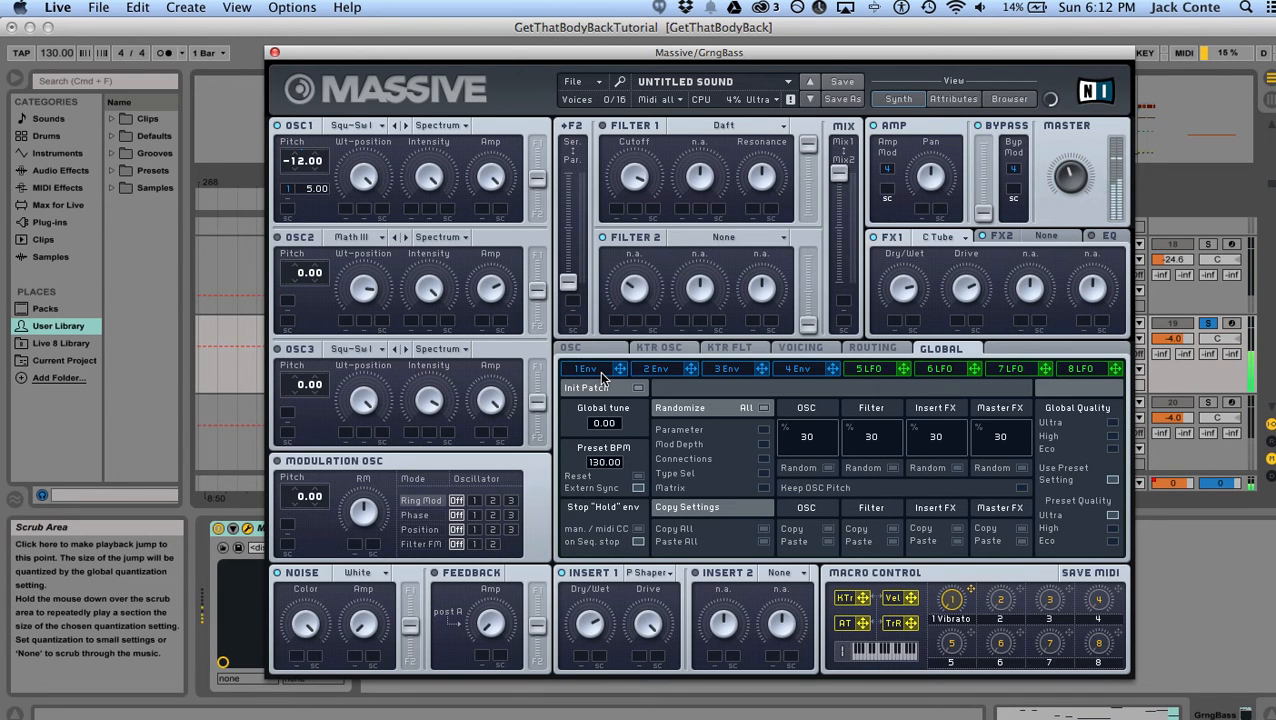
pyautogui.click(596, 370)
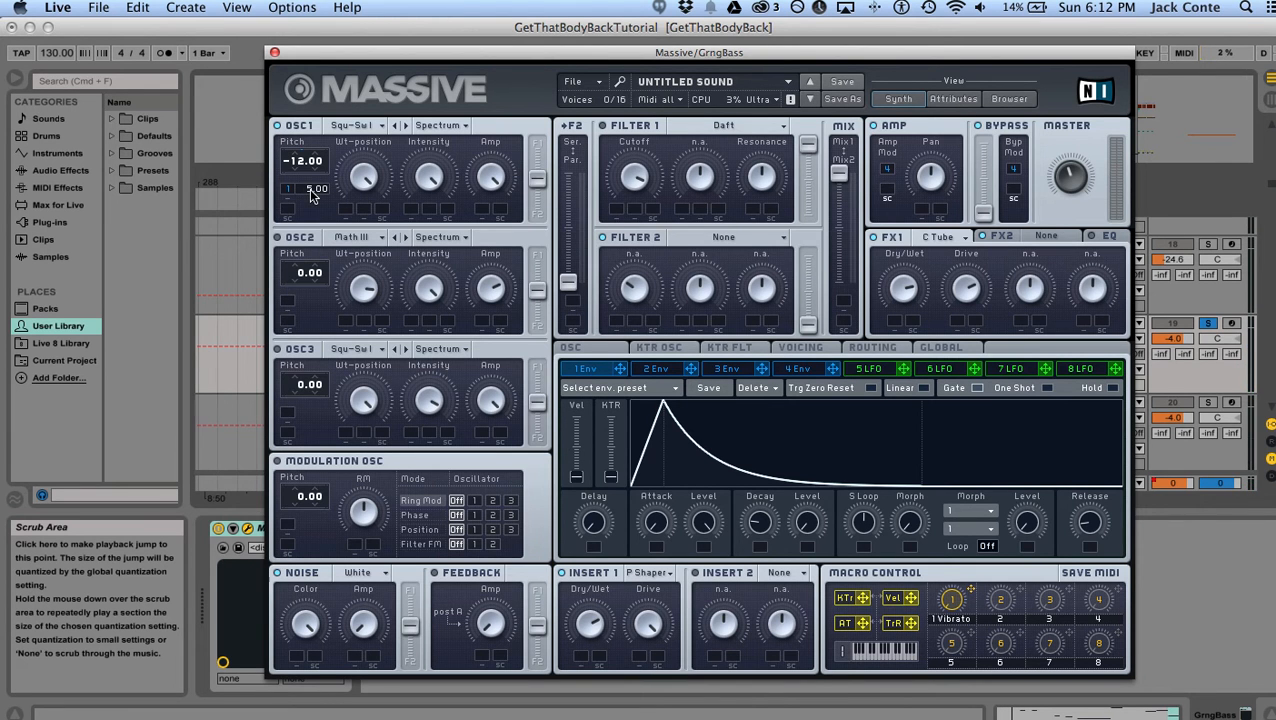
# - Set GrngBass's Massive voicing to Polyphon and raise the Envelope 1 modulation of OSC1's pitch to 42.00
pyautogui.click(814, 348)
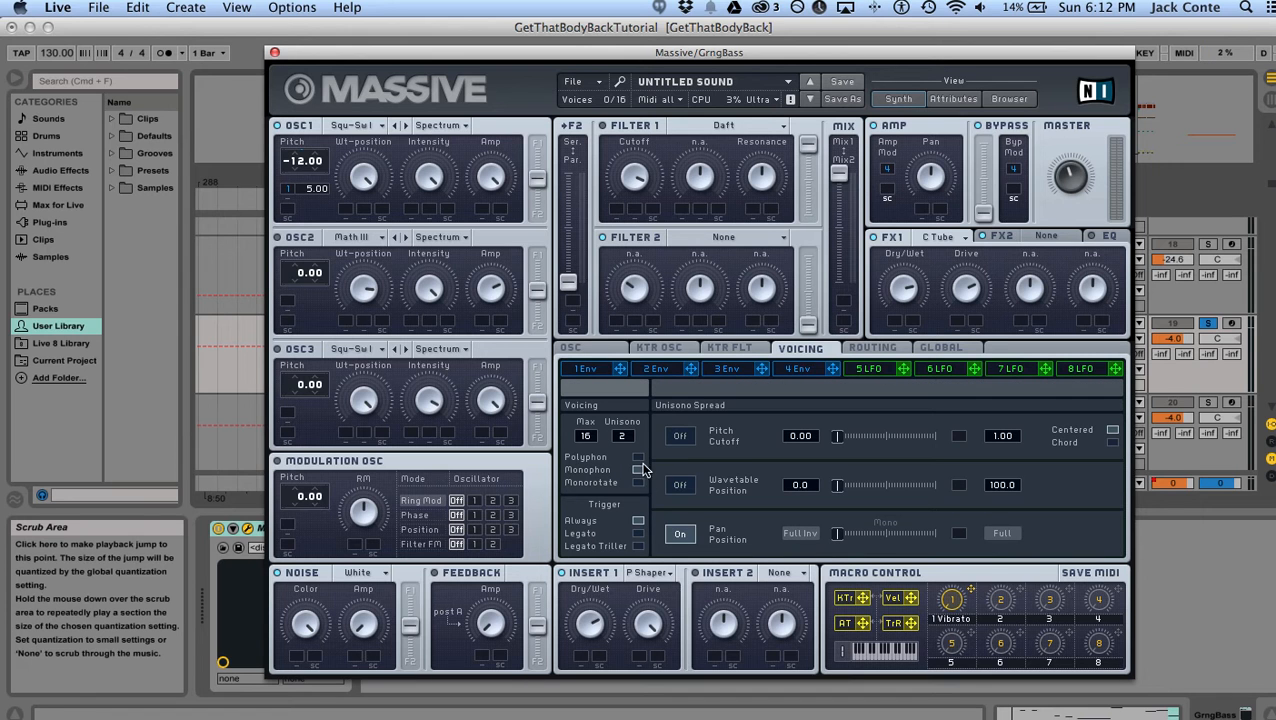
pyautogui.click(638, 462)
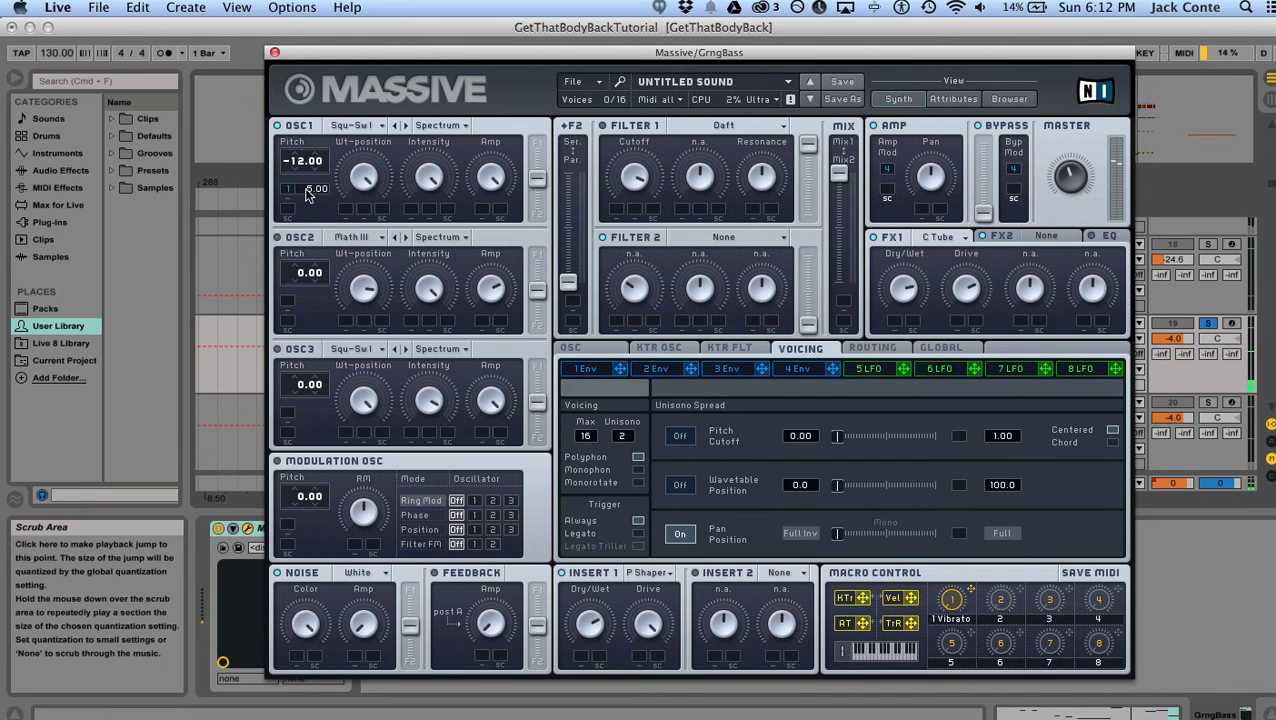
pyautogui.moveTo(313, 189); pyautogui.dragTo(327, 162)
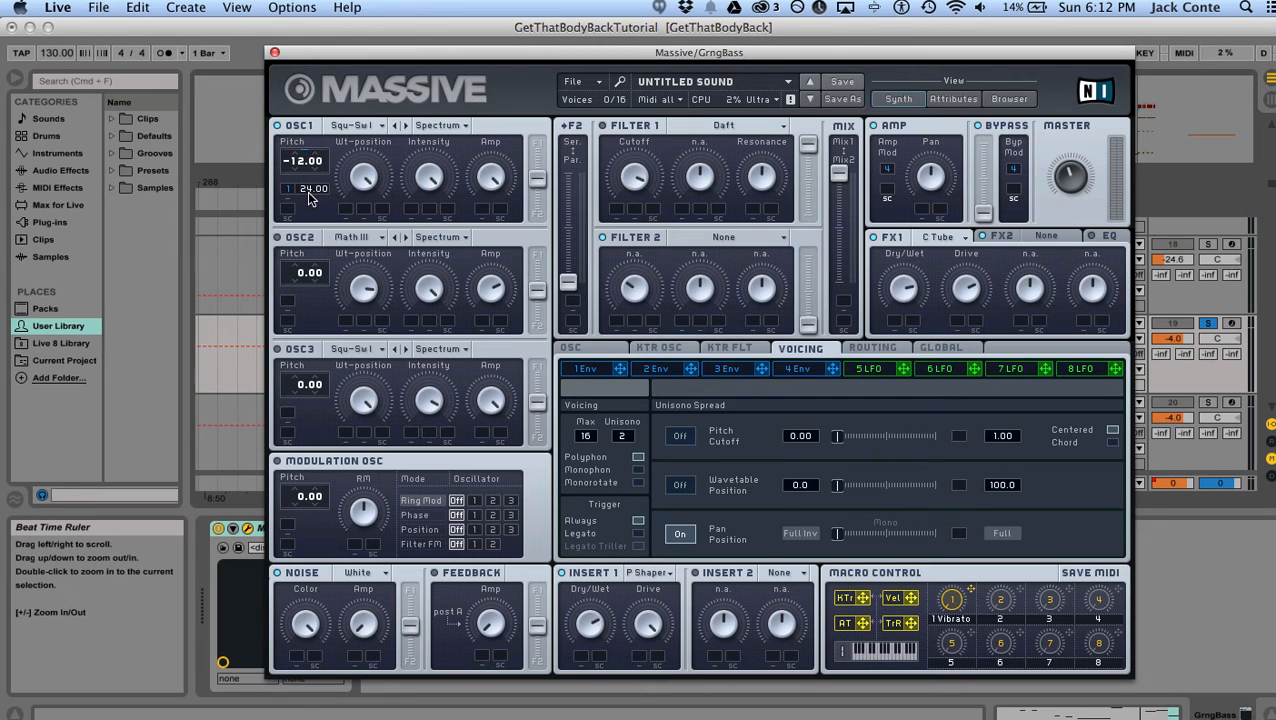
pyautogui.moveTo(310, 198); pyautogui.dragTo(326, 162)
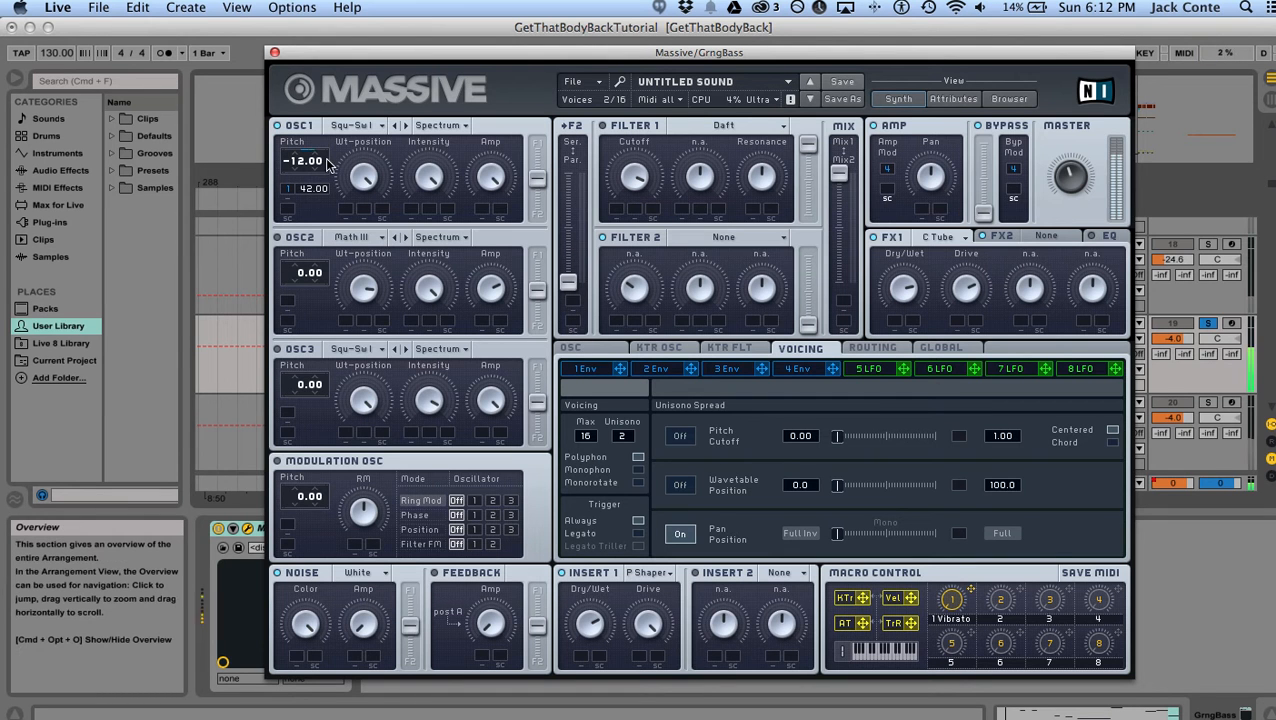
# - Display Envelope 1 and try shorter and longer decay settings while playing GrngBass
pyautogui.click(600, 369)
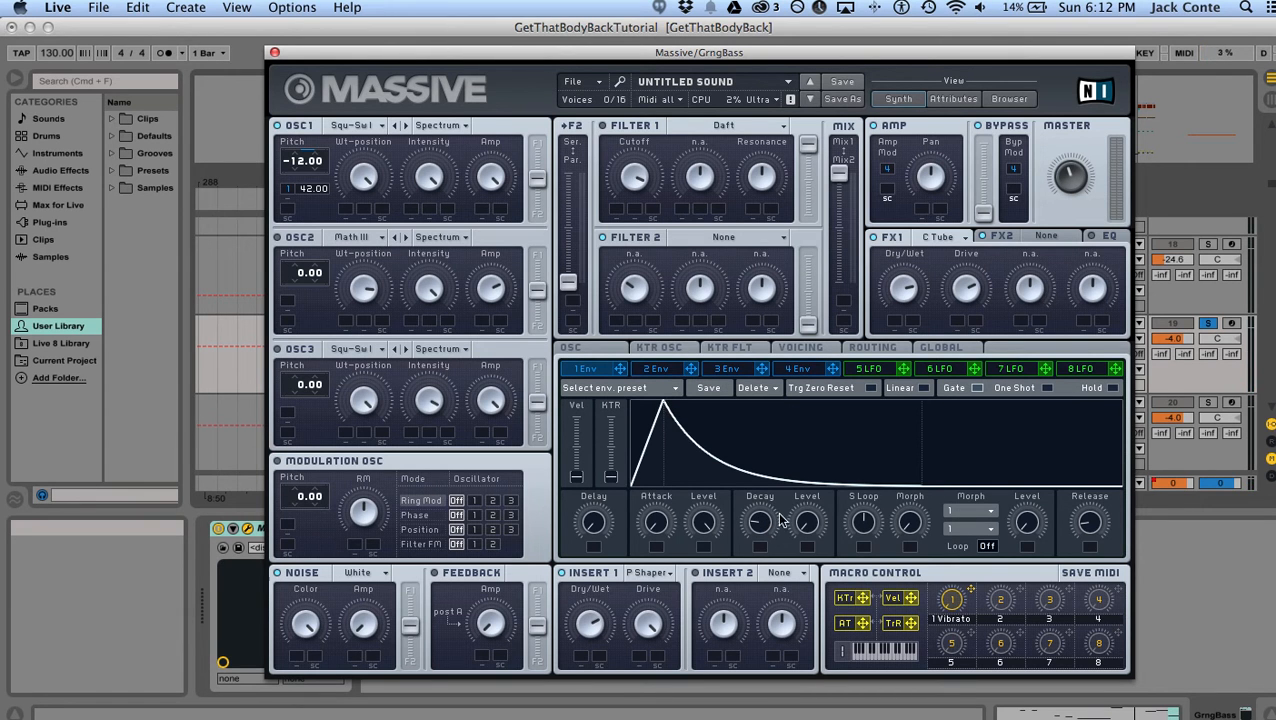
pyautogui.moveTo(768, 517); pyautogui.dragTo(773, 497)
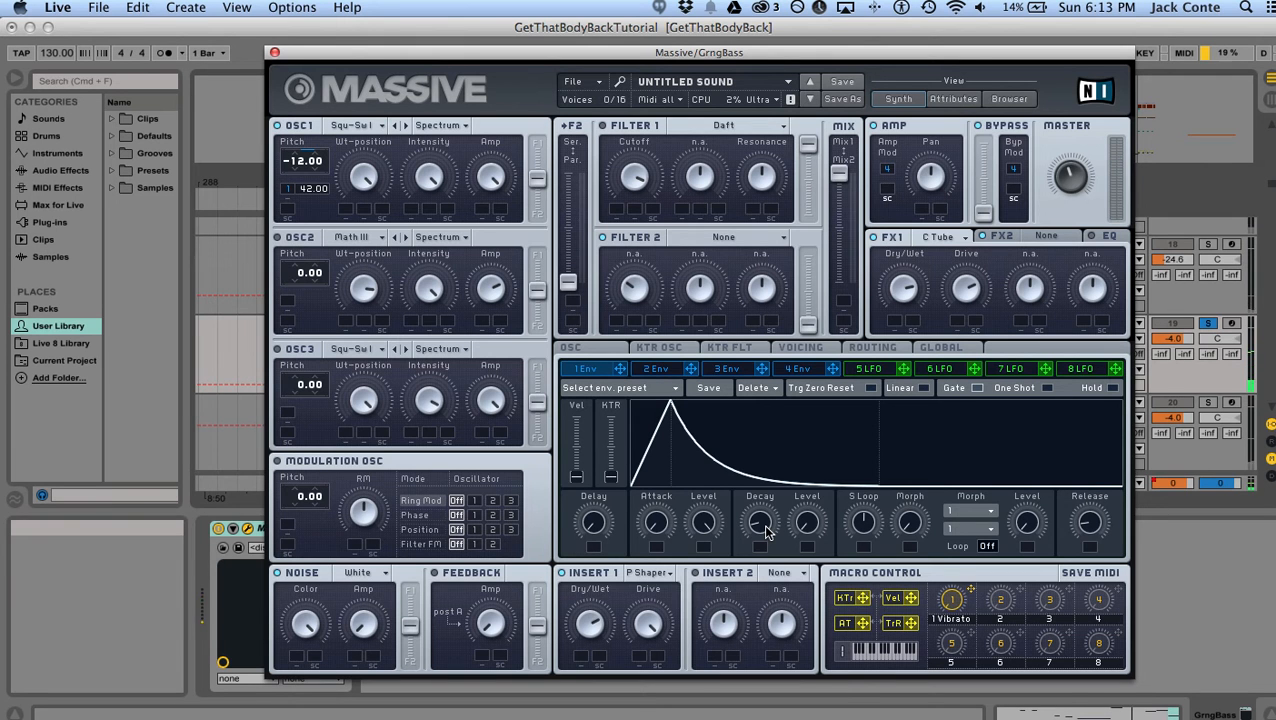
pyautogui.moveTo(766, 532); pyautogui.dragTo(758, 498)
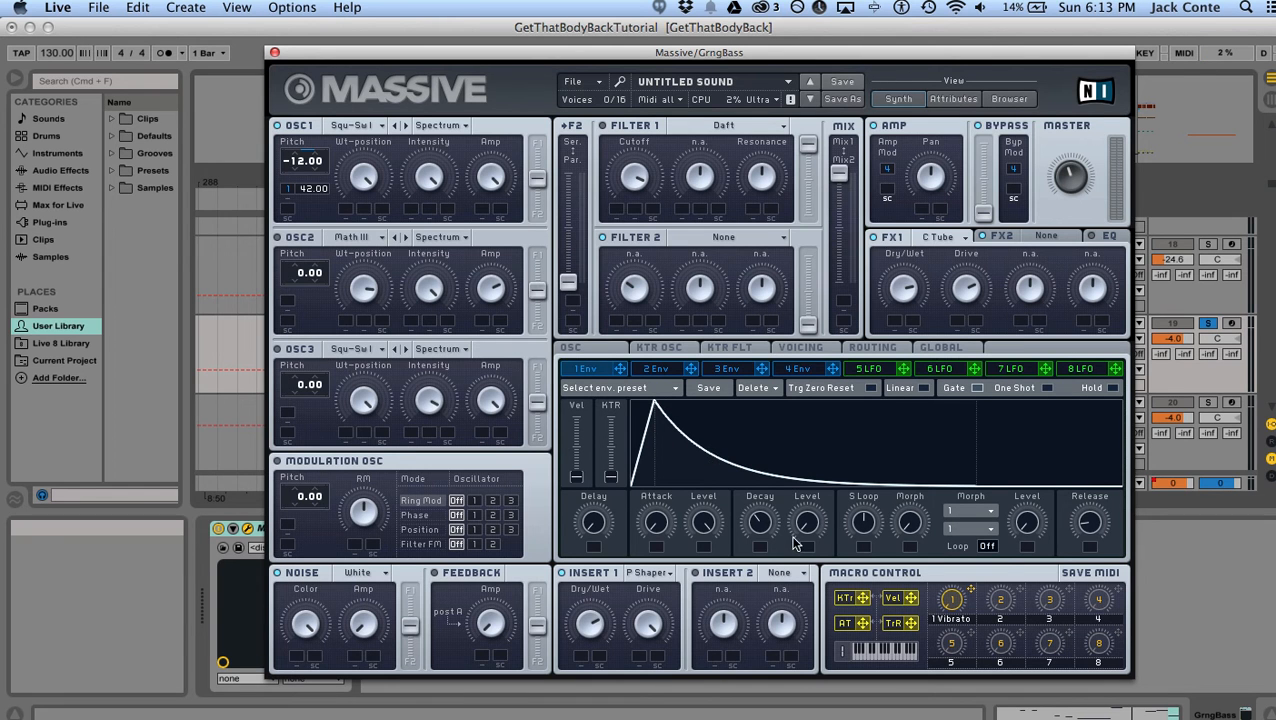
pyautogui.moveTo(763, 521)
pyautogui.mouseDown()
pyautogui.moveTo(760, 497)
pyautogui.moveTo(768, 566)
pyautogui.mouseUp()
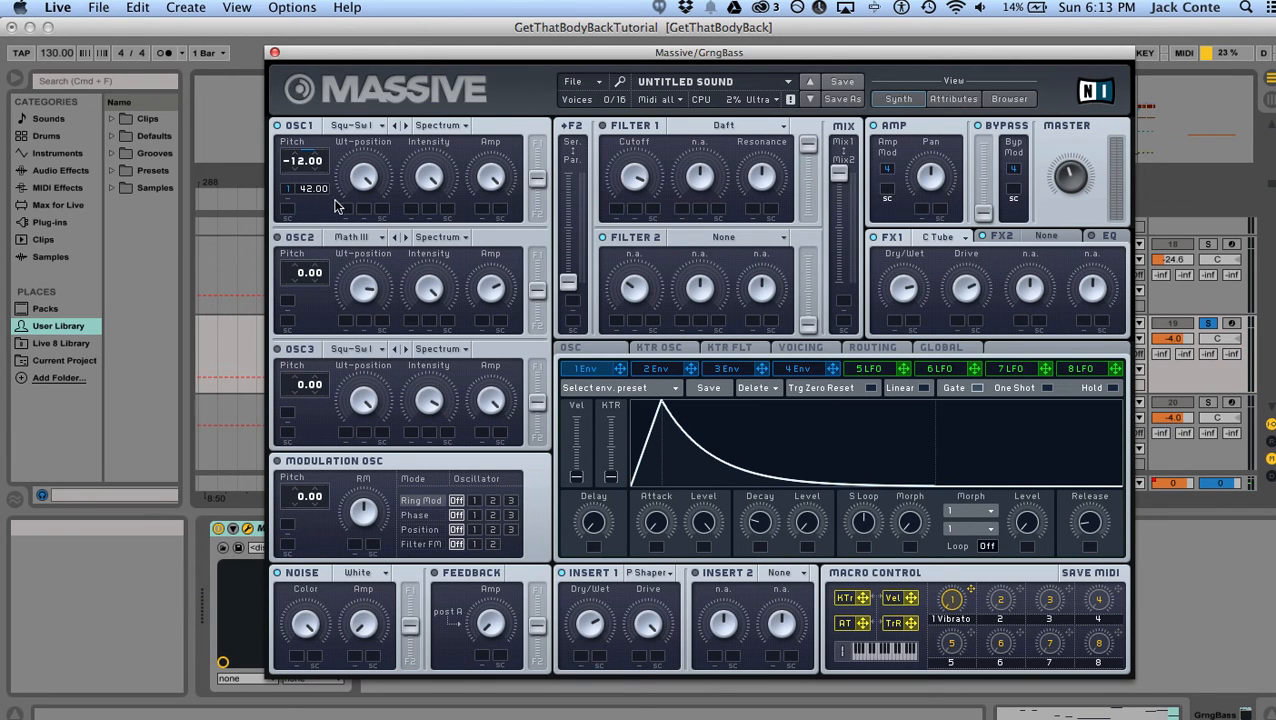
# - Lower the Envelope 1 modulation amount of OSC1's pitch and slightly lengthen Envelope 1's decay
pyautogui.moveTo(306, 188); pyautogui.dragTo(313, 246)
pyautogui.moveTo(313, 197); pyautogui.dragTo(311, 208)
pyautogui.moveTo(757, 525)
pyautogui.mouseDown()
pyautogui.moveTo(759, 503)
pyautogui.moveTo(760, 521)
pyautogui.mouseUp()
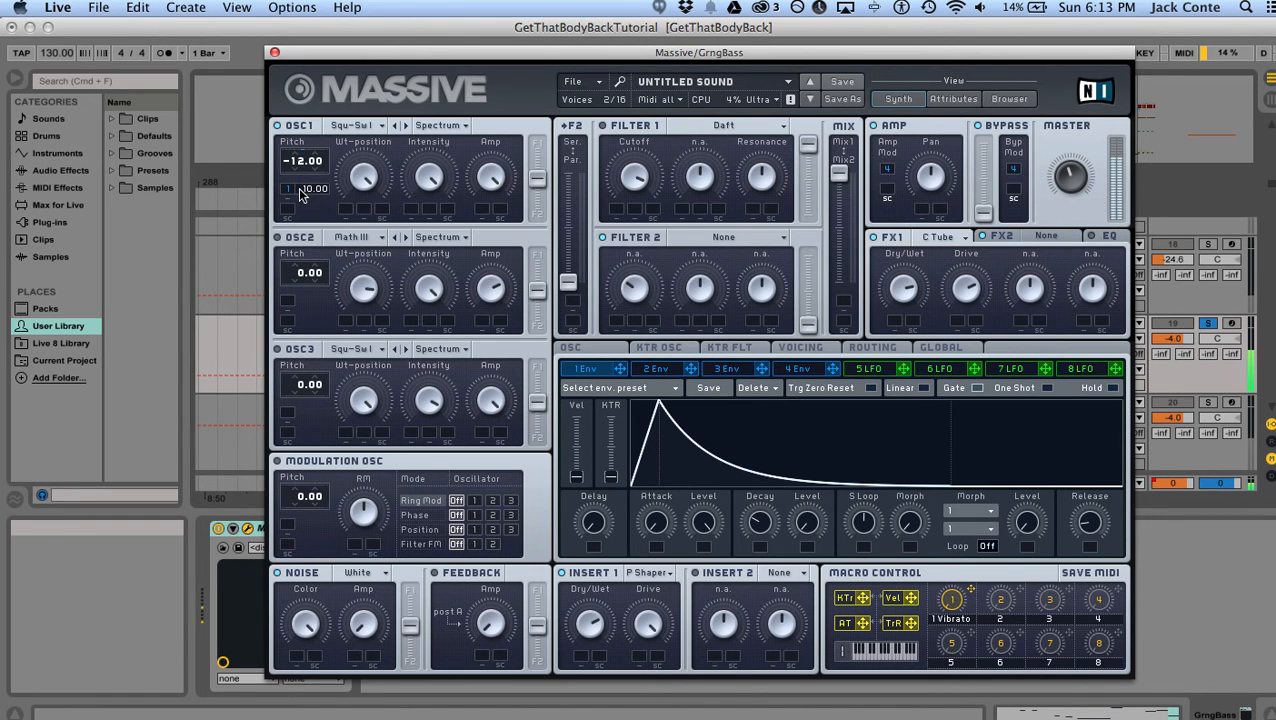
# - Set the Envelope 1 modulation of OSC1's pitch to 5.00 and play the soloed GrngBass track from the chorus start
pyautogui.press('space')
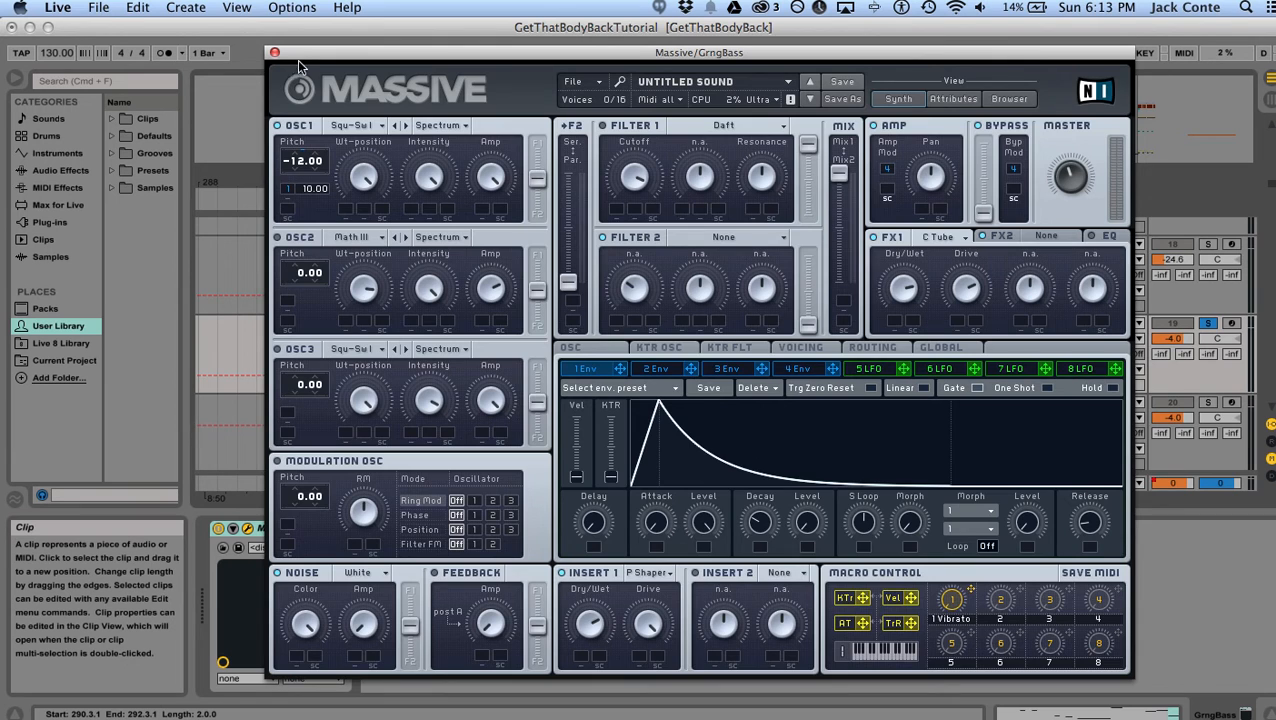
pyautogui.moveTo(299, 50); pyautogui.dragTo(402, 387)
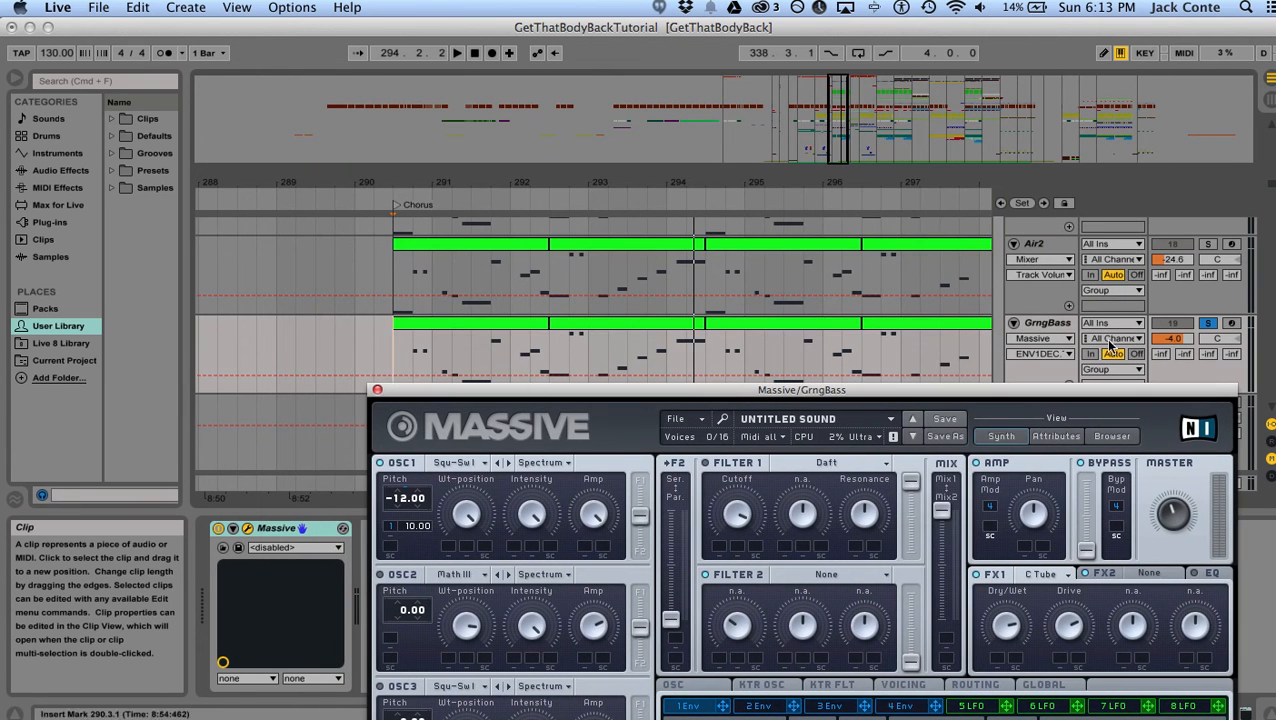
pyautogui.click(1208, 324)
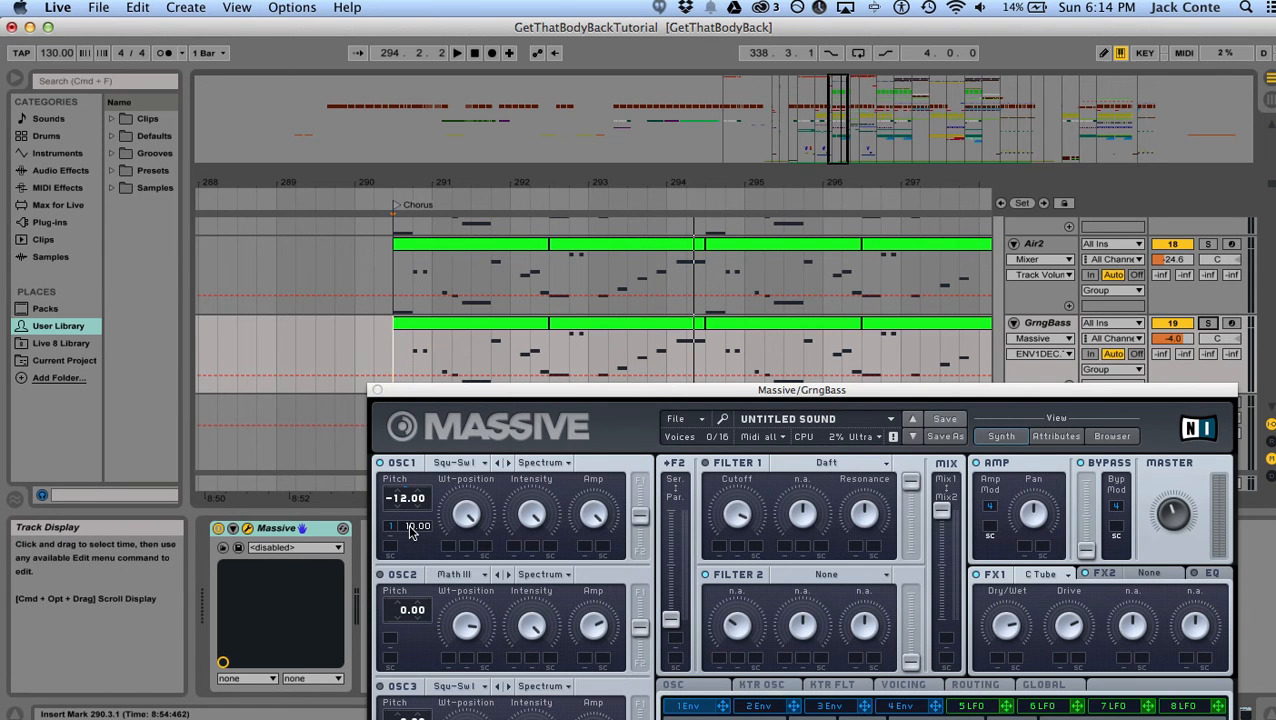
pyautogui.moveTo(410, 530); pyautogui.dragTo(417, 541)
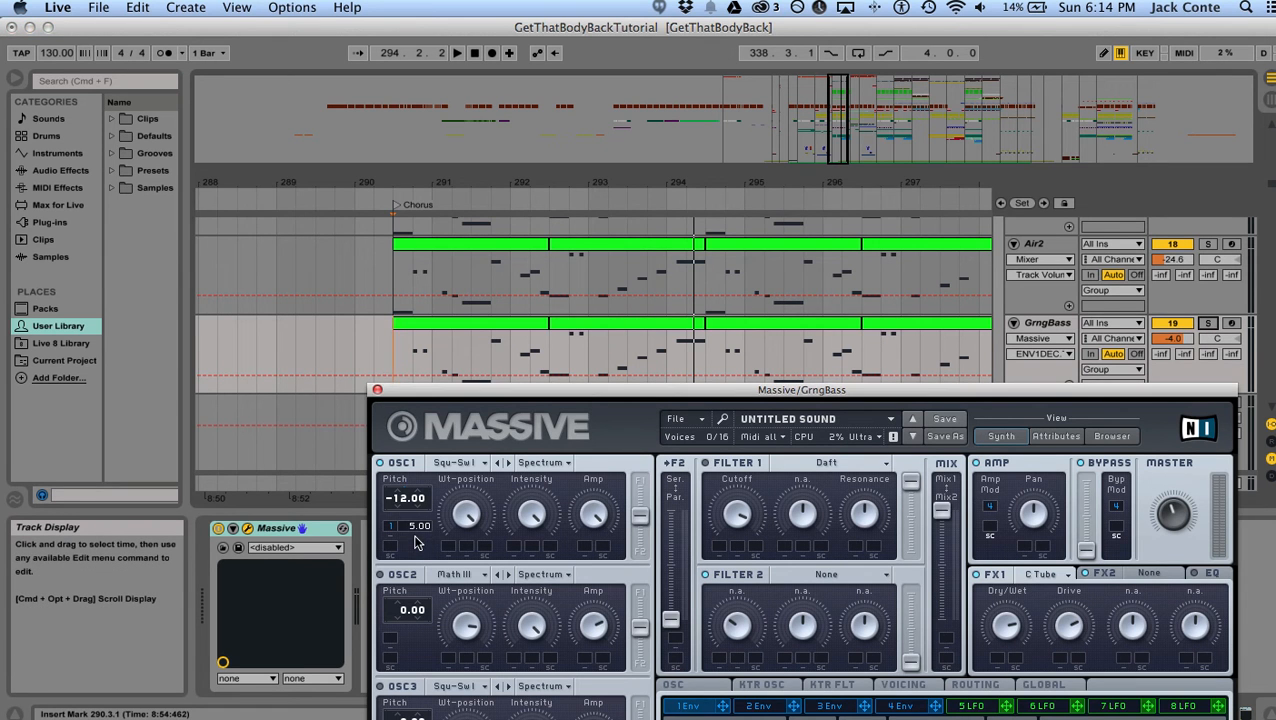
pyautogui.moveTo(567, 390); pyautogui.dragTo(487, 96)
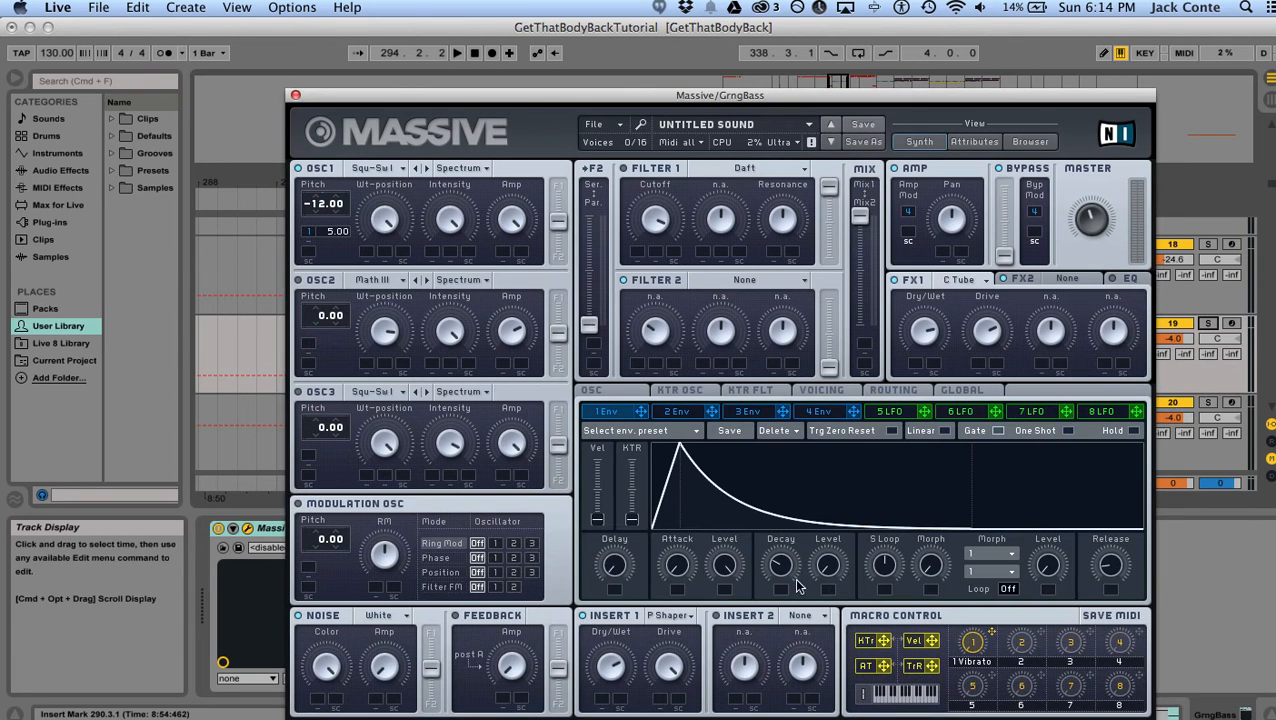
pyautogui.click(1213, 325)
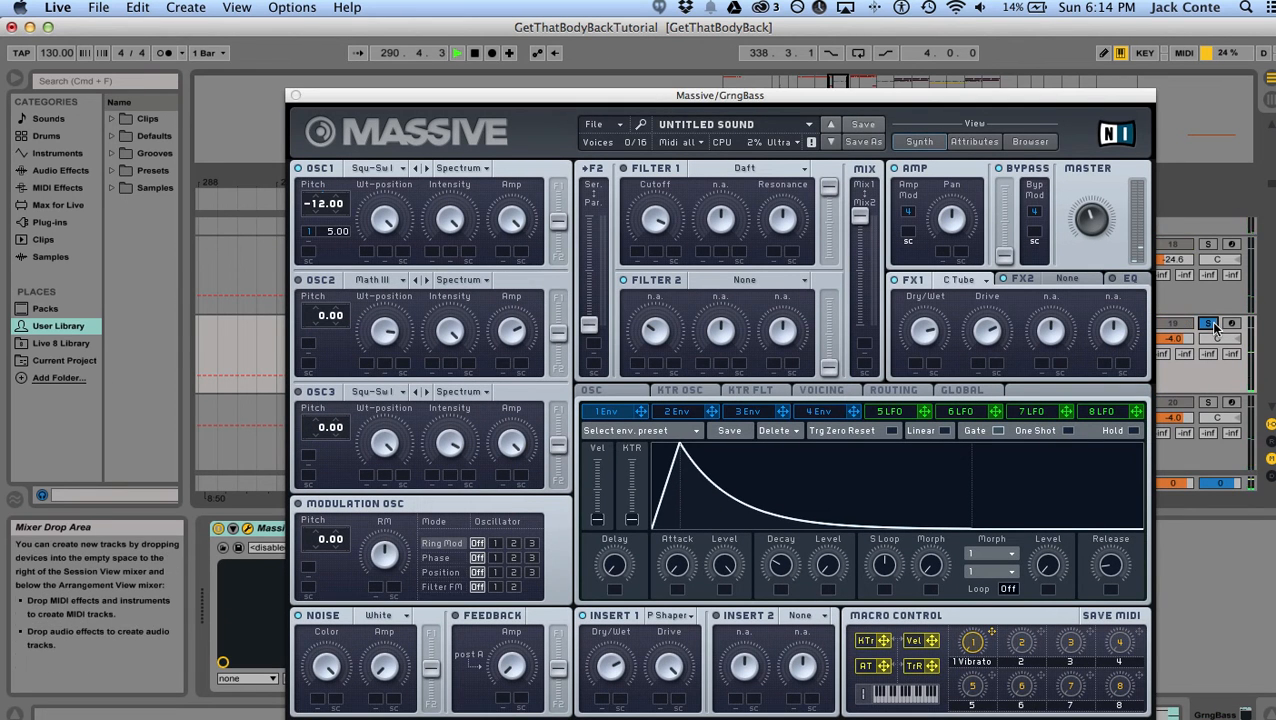
pyautogui.press('space')
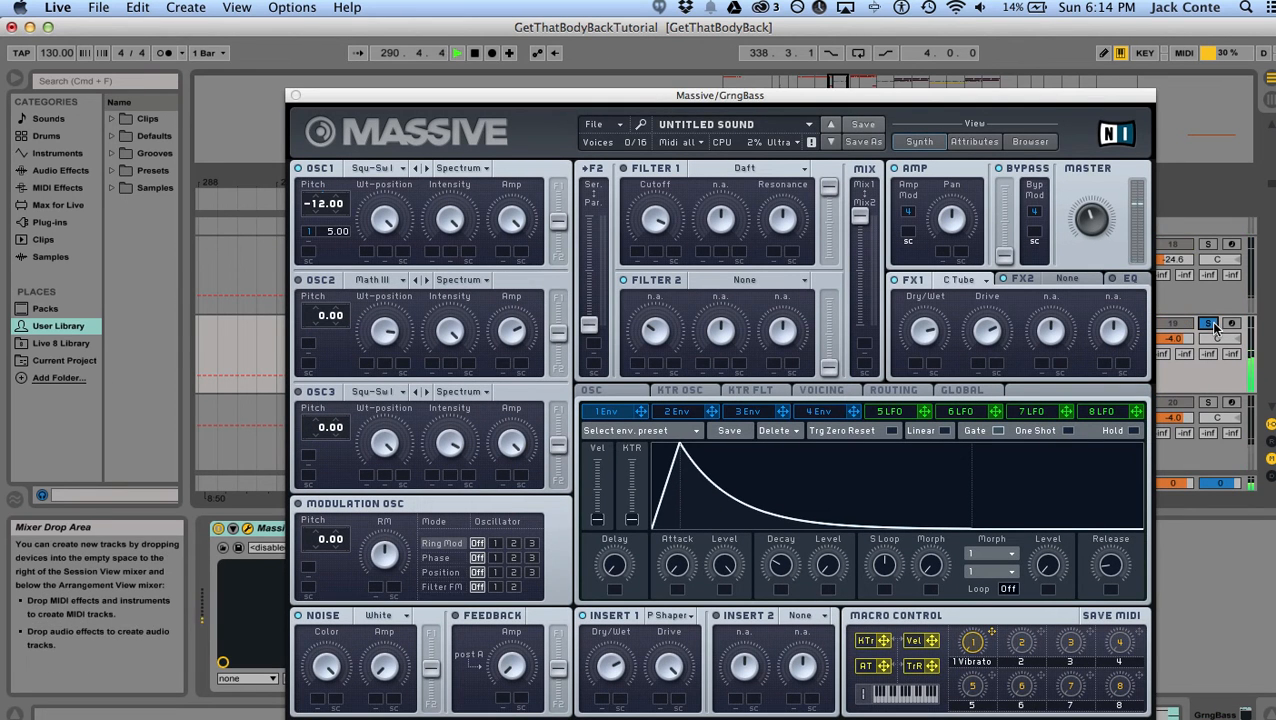
# - Solo GrngMore, close GrngBass's Massive editor and open the Massive editor of the GrngMore track
pyautogui.click(1208, 402)
pyautogui.click(295, 96)
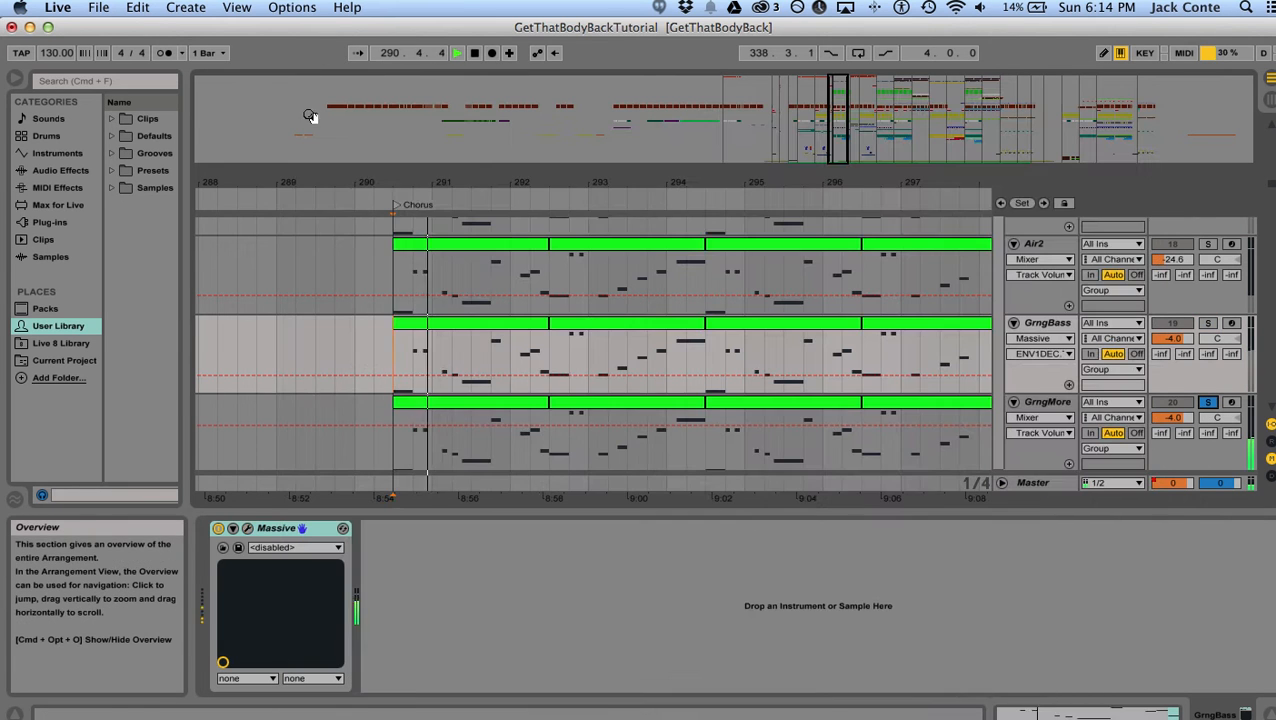
pyautogui.scroll(-3, 391, 412)
pyautogui.click(392, 412)
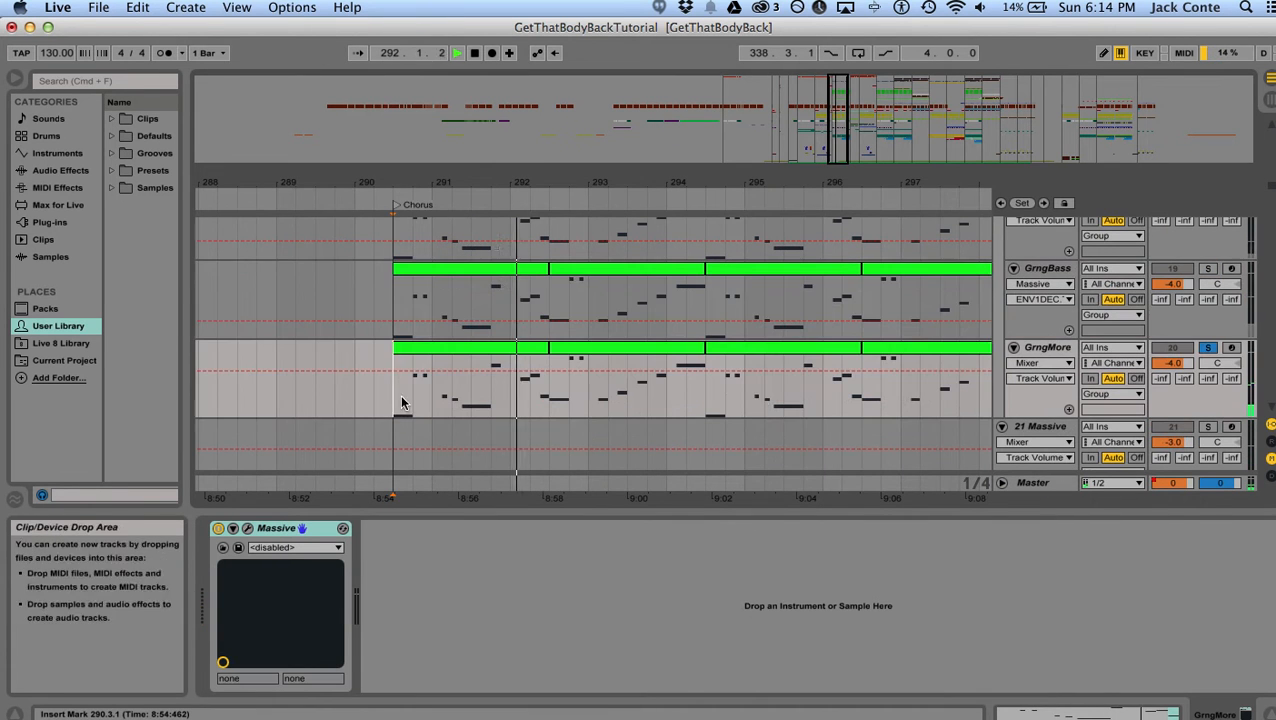
pyautogui.press('space')
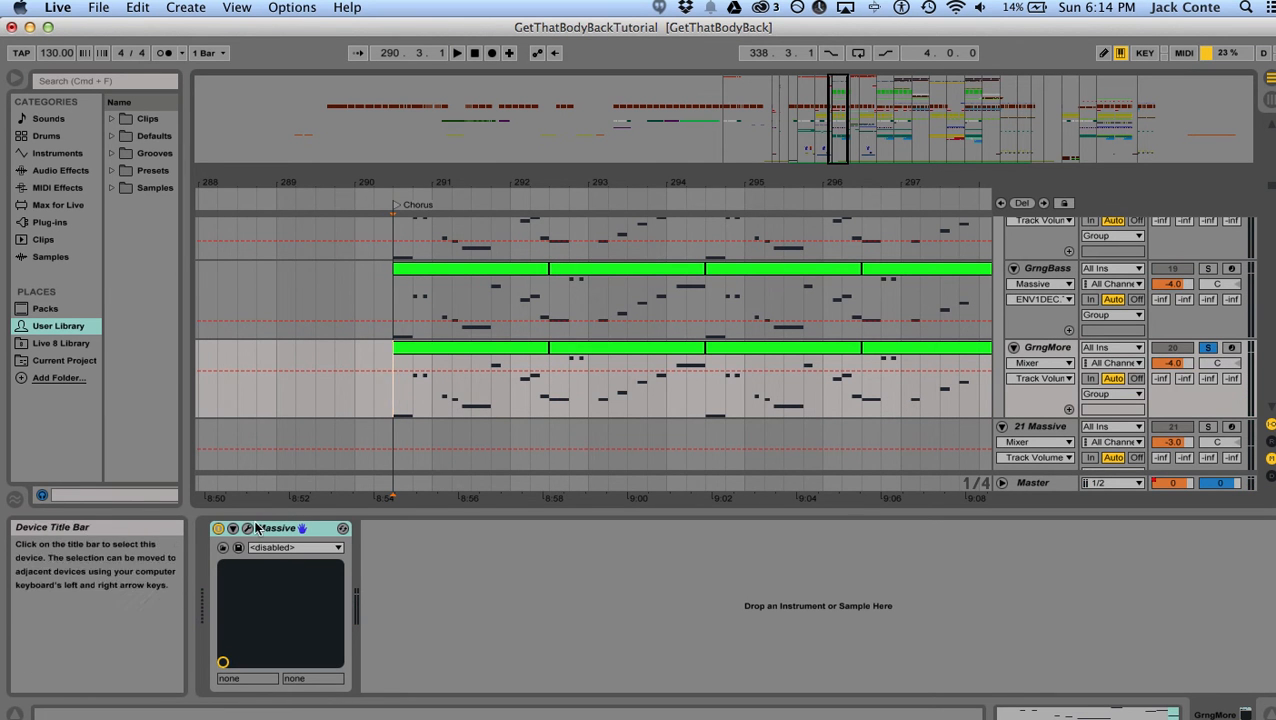
pyautogui.press('super+alt+p')
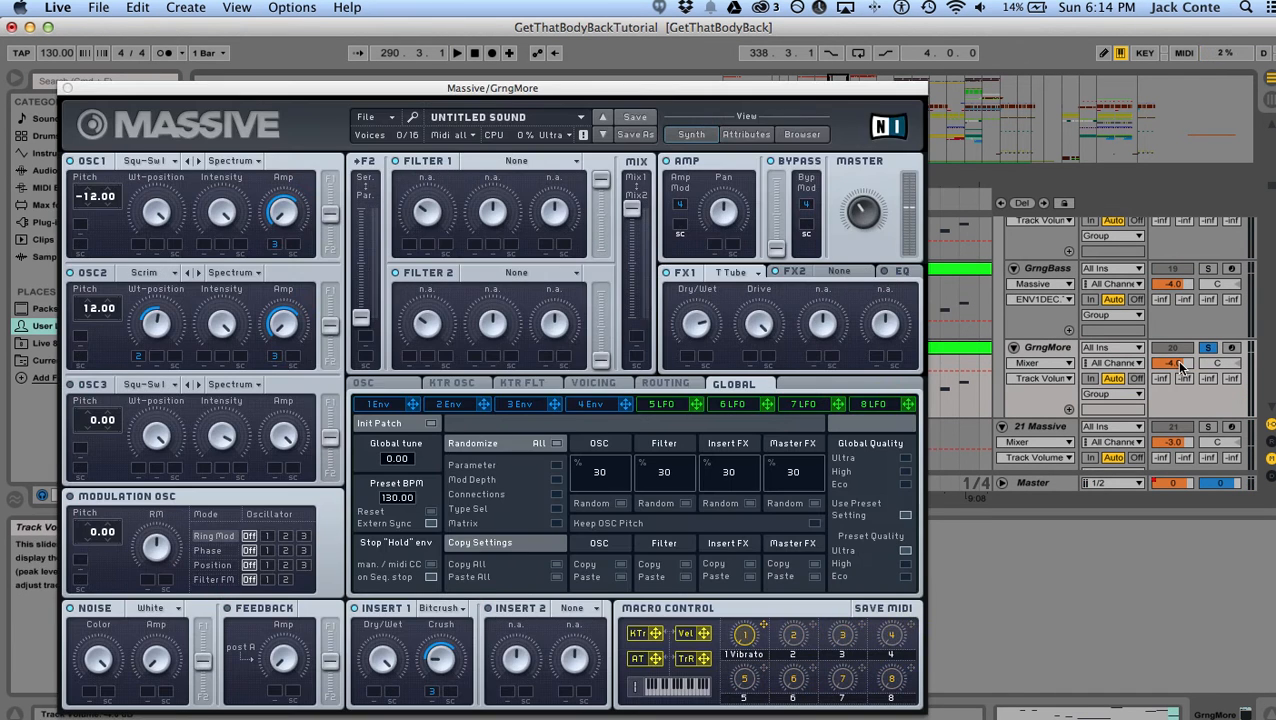
# - Raise the system volume and increase GrngMore's track volume to -0.8
pyautogui.press('XF86AudioRaiseVolume')
pyautogui.press('XF86AudioRaiseVolume')
pyautogui.press('XF86AudioRaiseVolume')
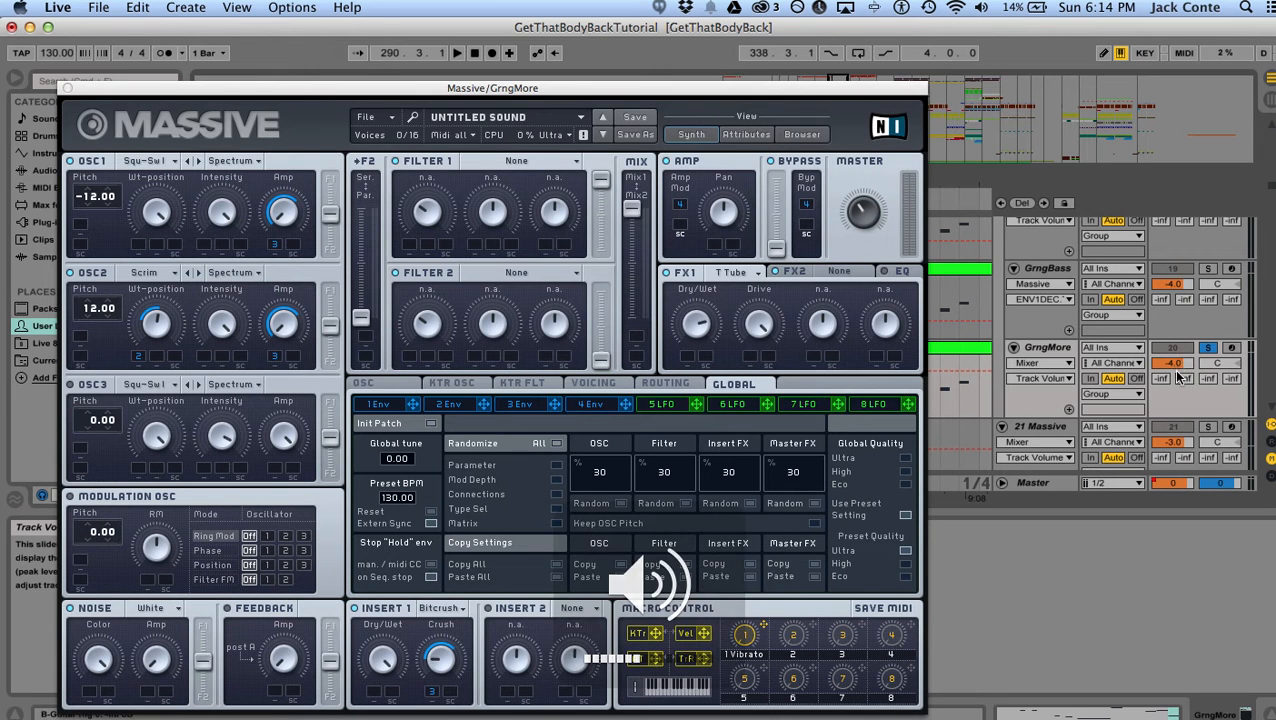
pyautogui.moveTo(1178, 365); pyautogui.dragTo(1178, 354)
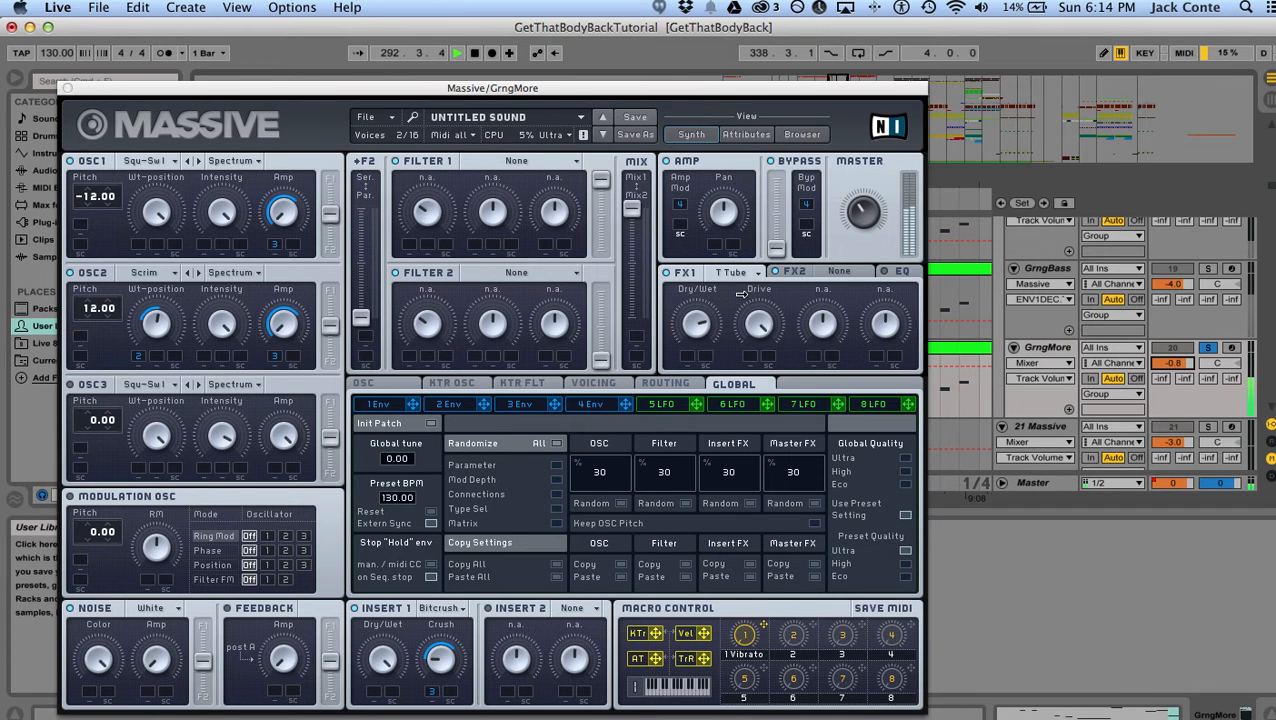
# - Toggle GrngMore's Insert 1 Bitcrush effect, display Envelope 3 and audition the sound in short playbacks
pyautogui.click(375, 613)
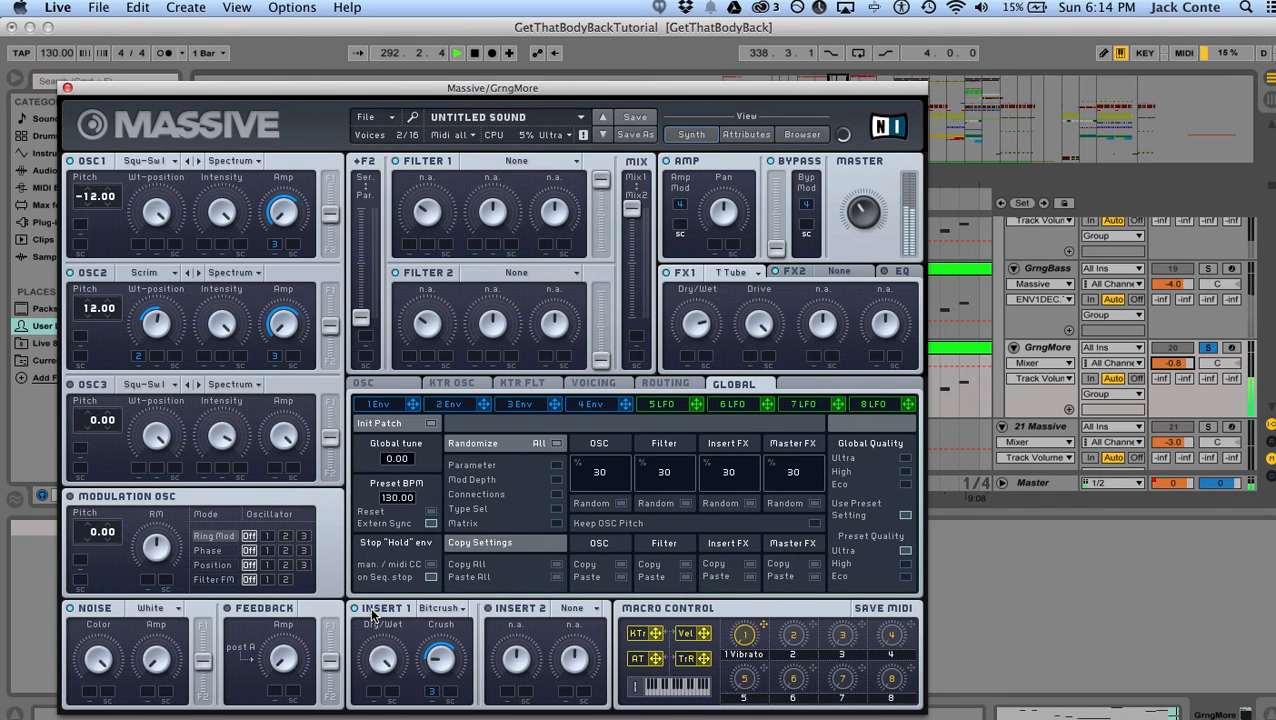
pyautogui.click(532, 405)
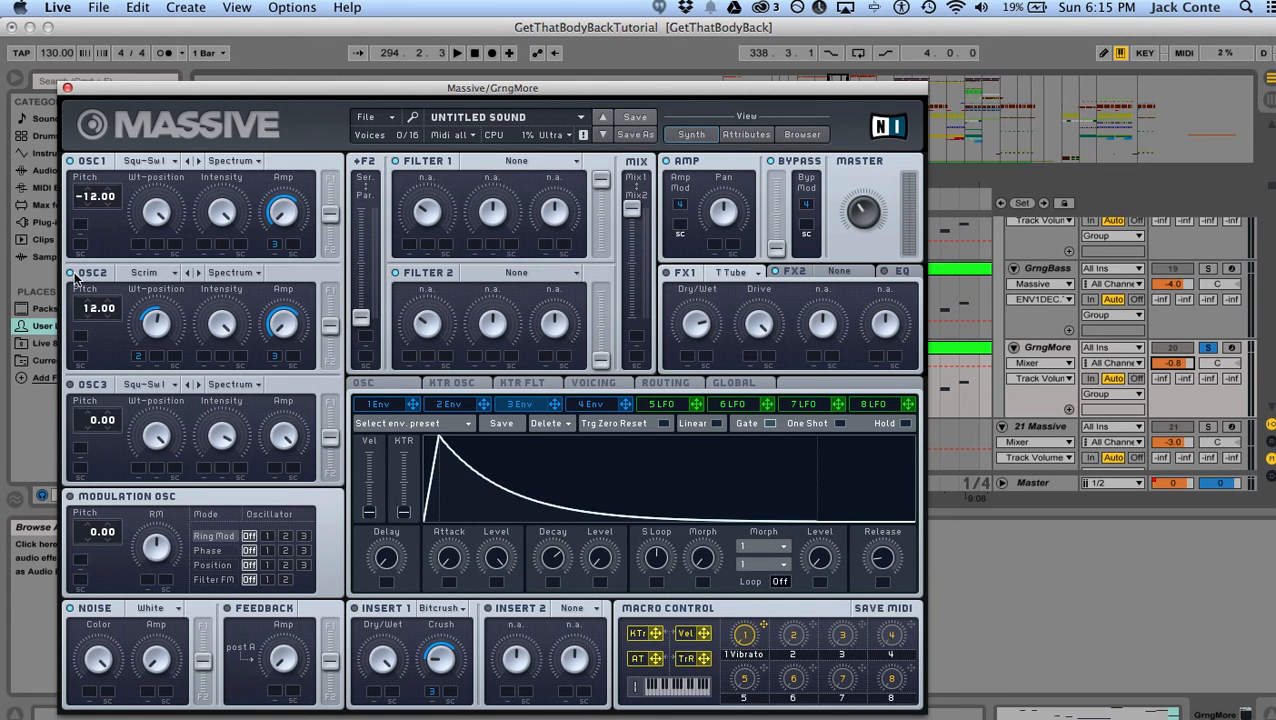
pyautogui.press('space')
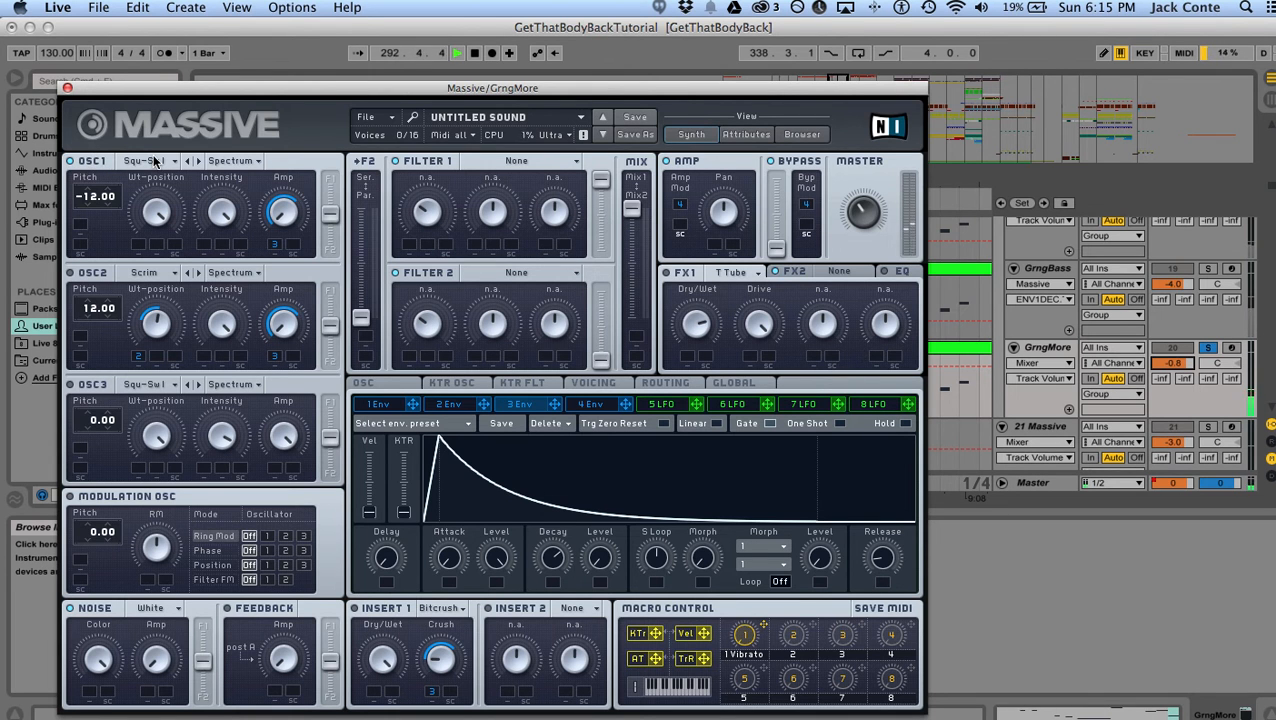
pyautogui.press('space')
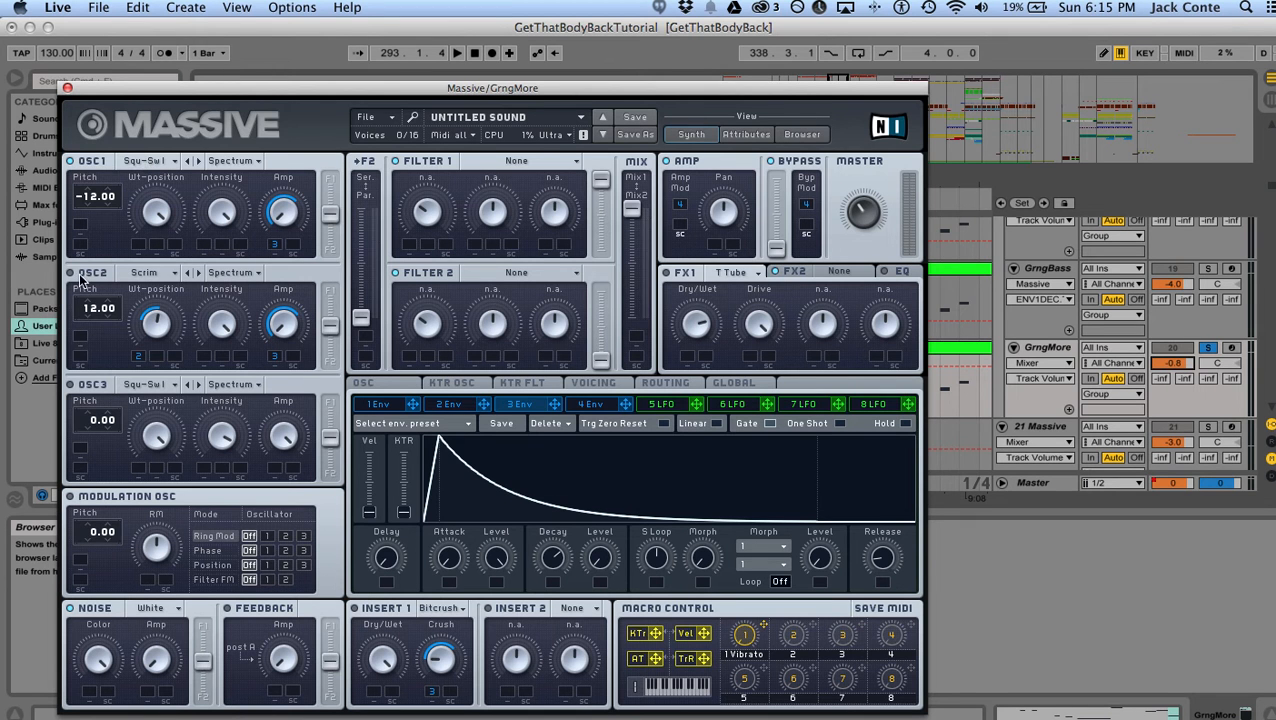
pyautogui.press('space')
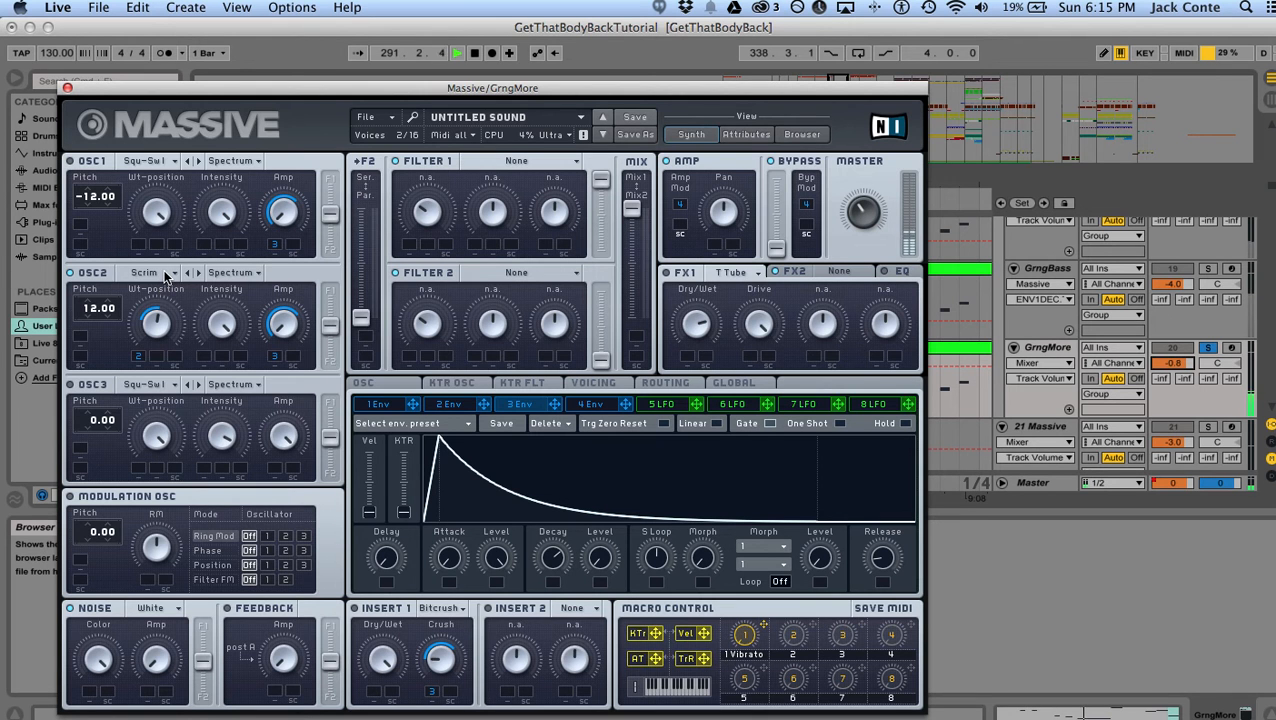
# - Inspect the wavetable choices of OSC2 and OSC1 without changing them, and play GrngMore with Insert 1 Bitcrush on
pyautogui.click(167, 277)
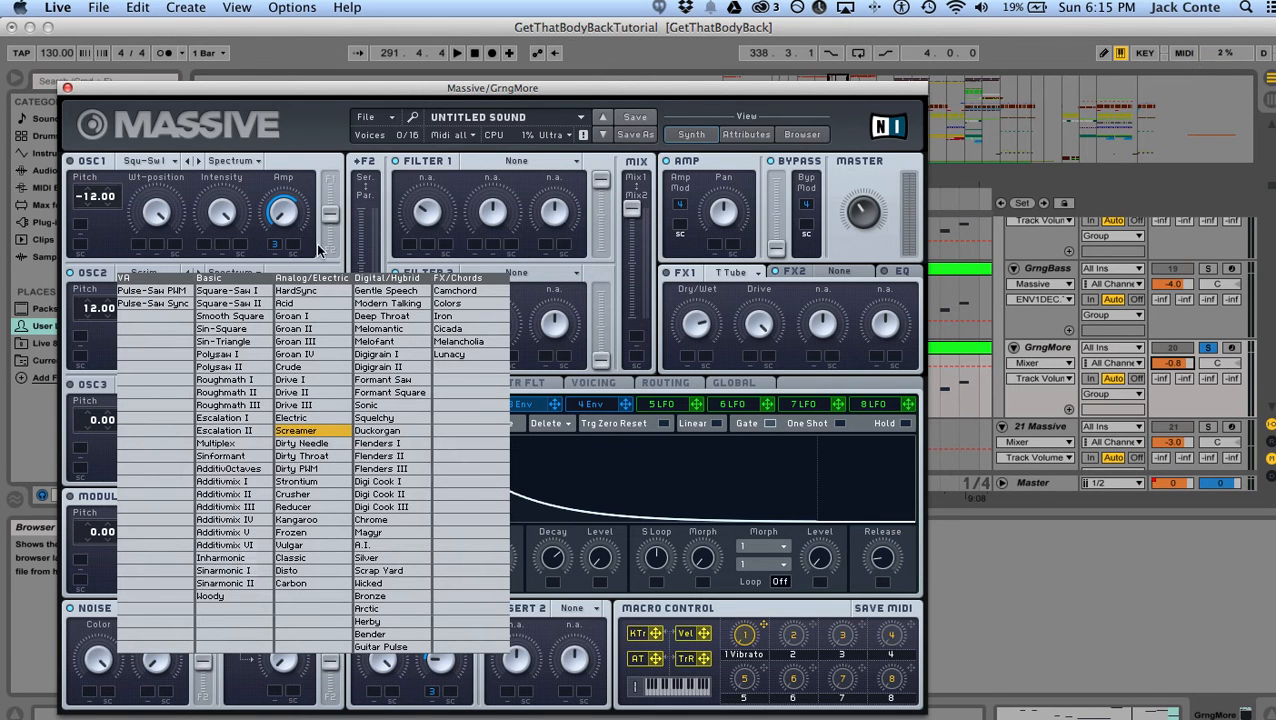
pyautogui.click(90, 175)
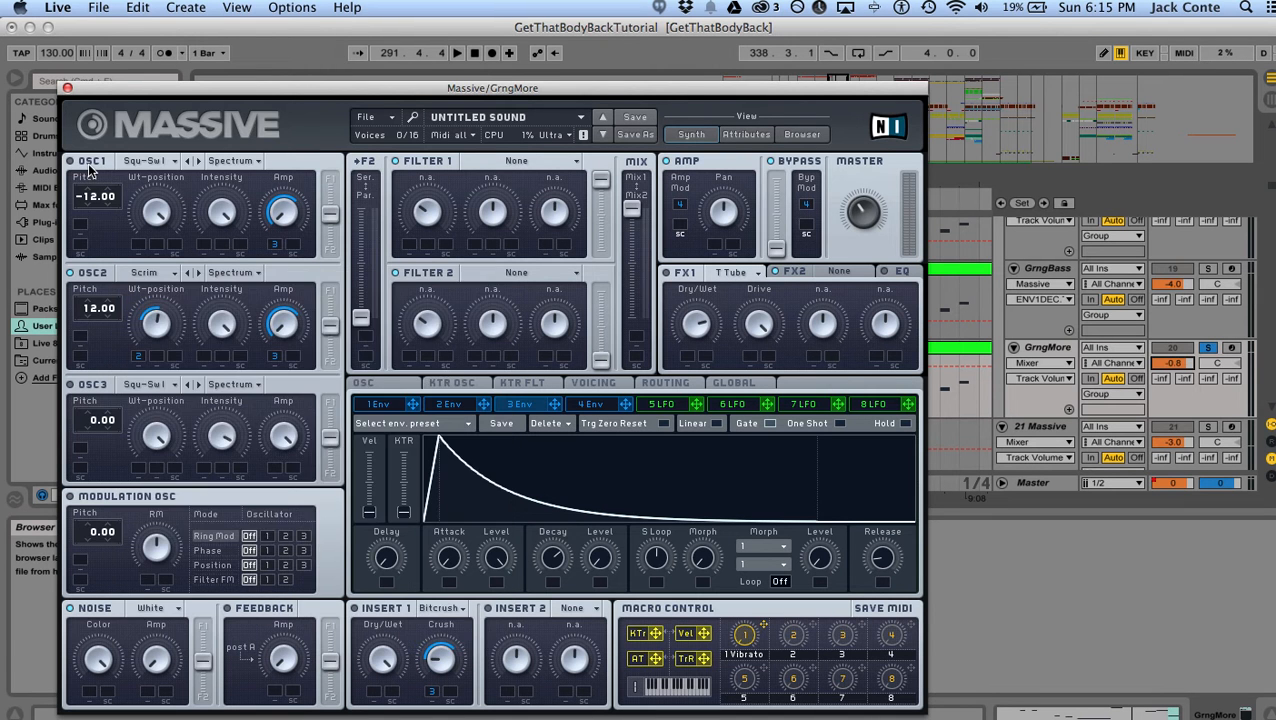
pyautogui.click(150, 165)
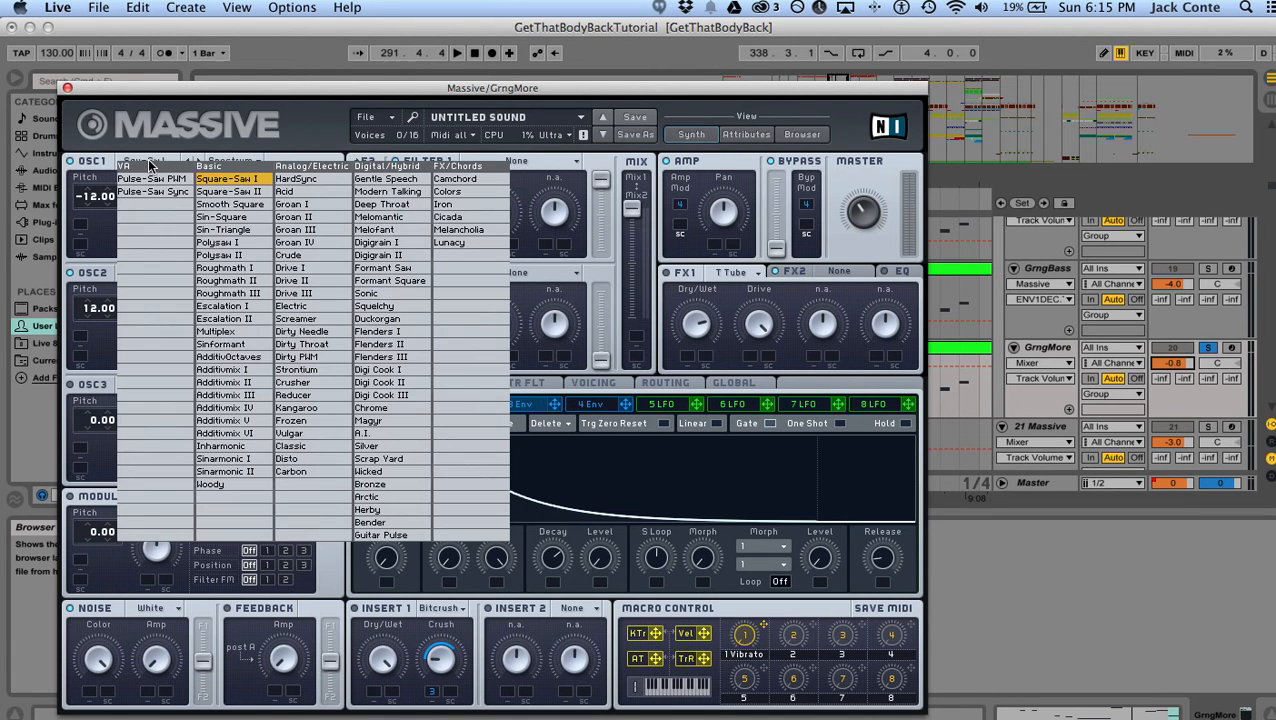
pyautogui.click(287, 122)
pyautogui.press('space')
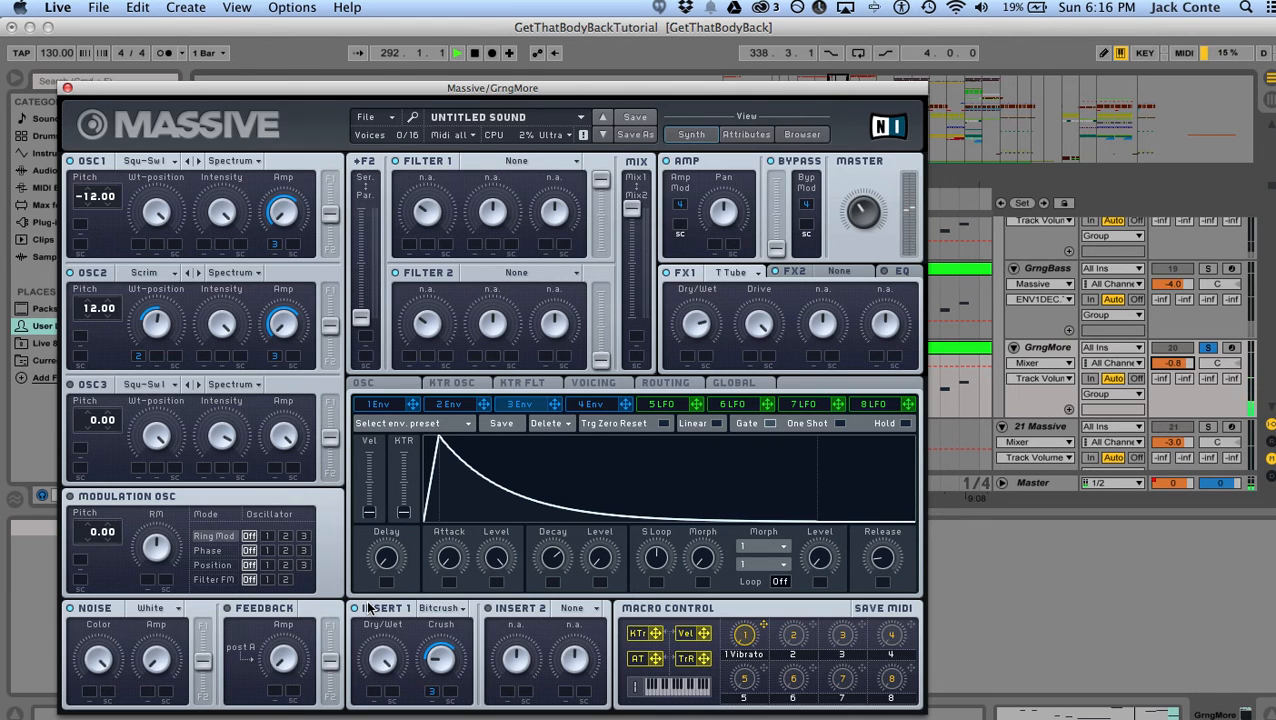
pyautogui.press('space')
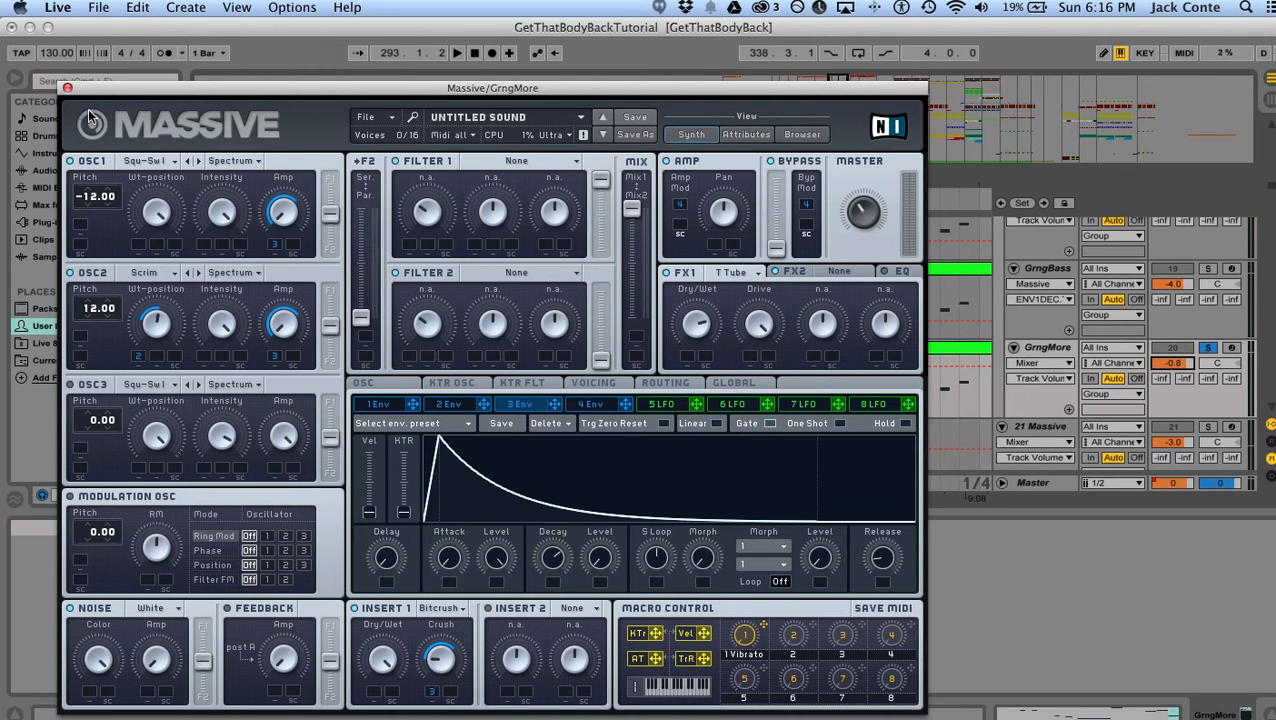
# - Display GrngMore's voicing settings, switch the solo to GrngBass and reopen GrngMore's Massive editor
pyautogui.click(614, 386)
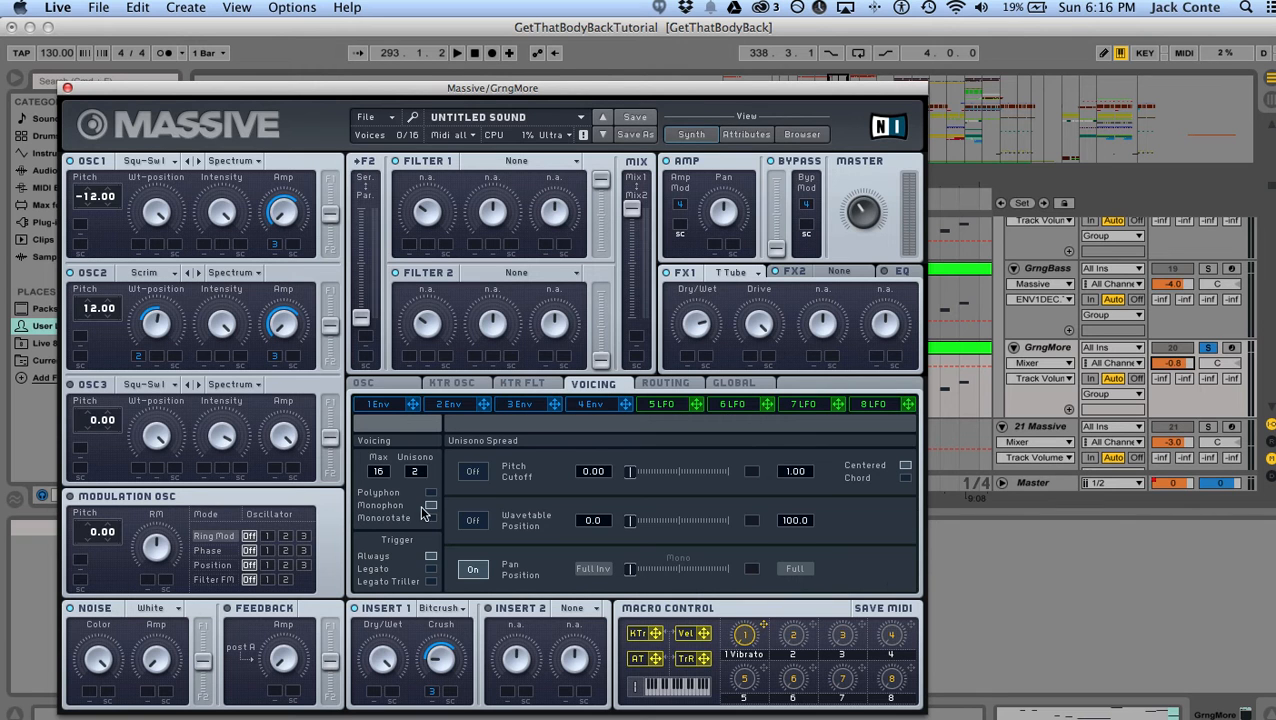
pyautogui.press('space')
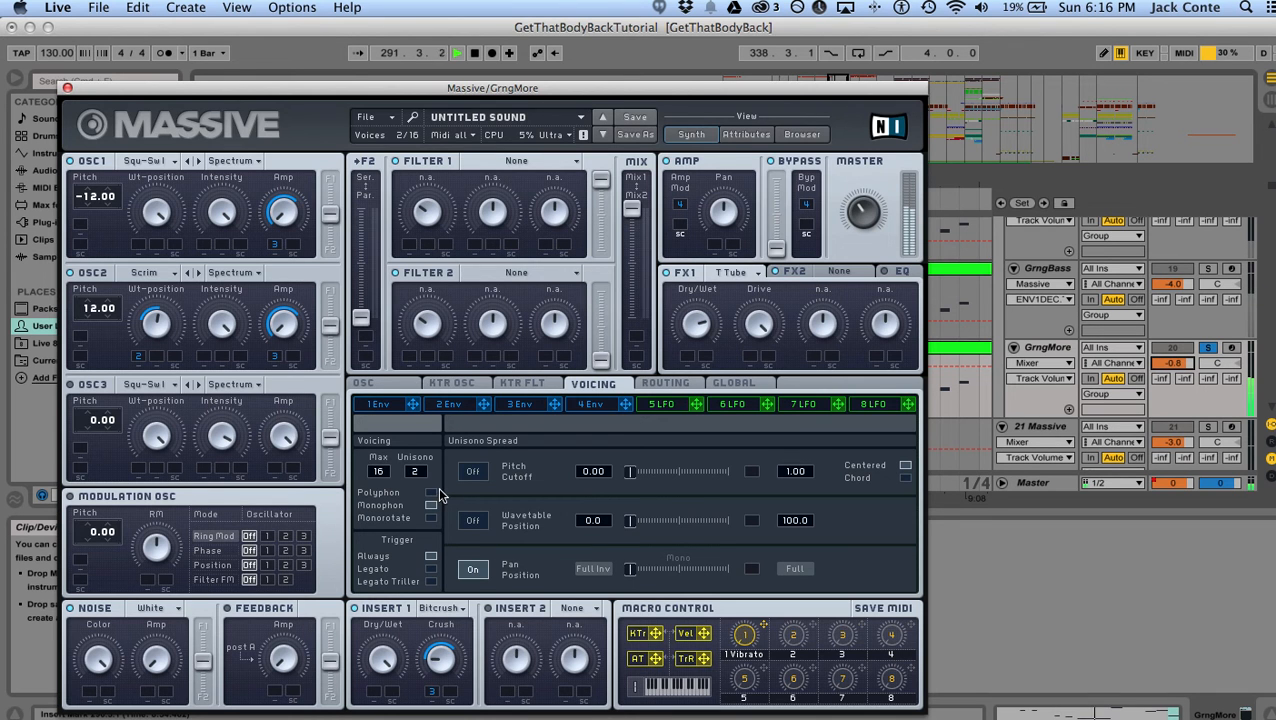
pyautogui.click(67, 89)
pyautogui.click(1207, 268)
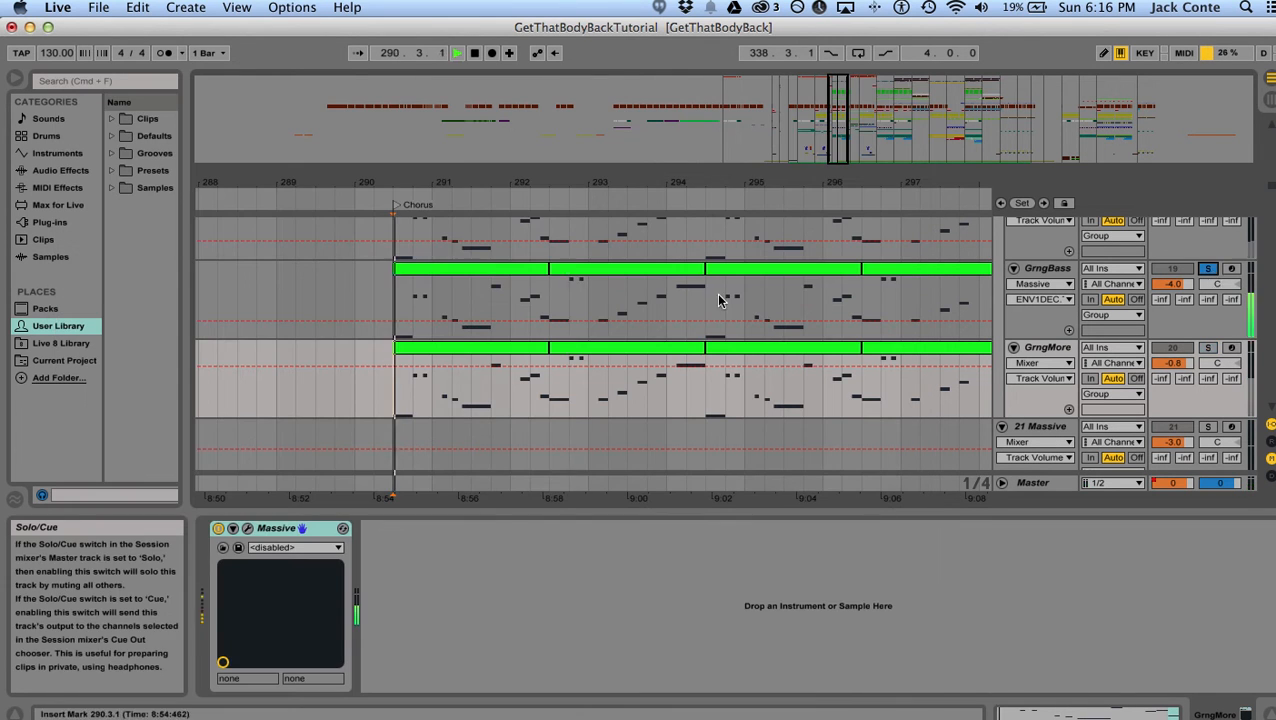
pyautogui.click(247, 530)
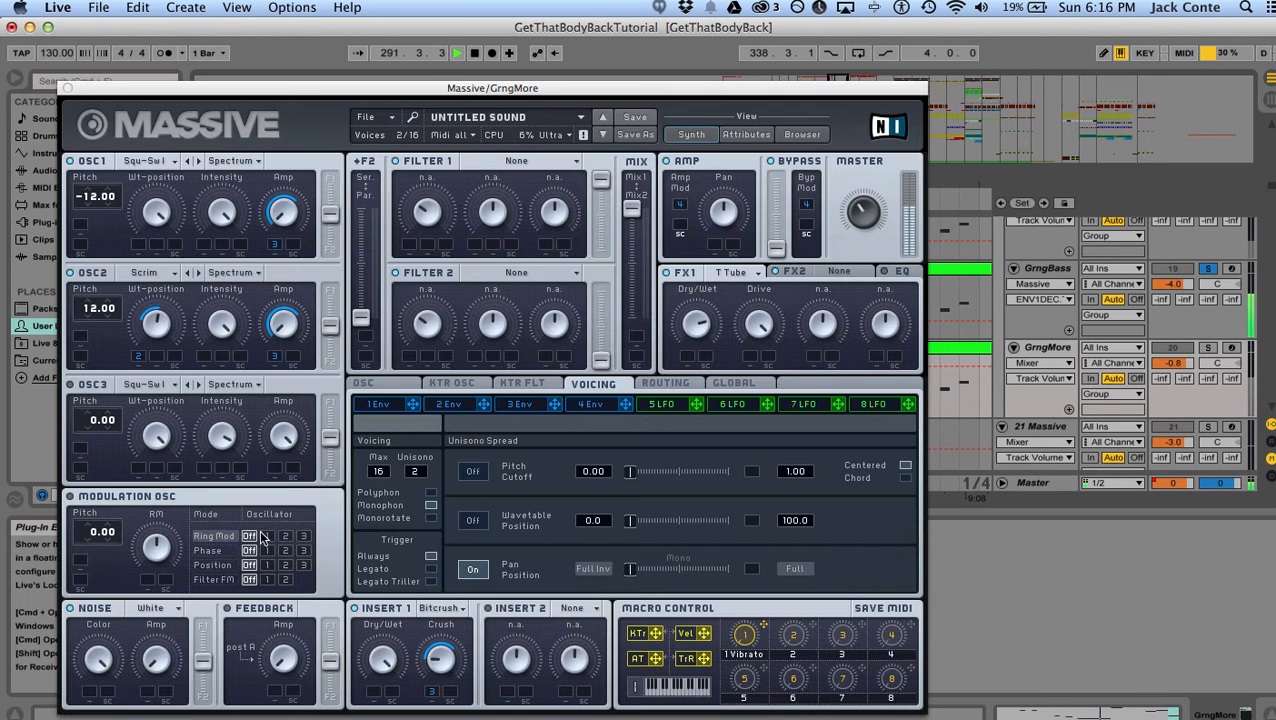
pyautogui.press('space')
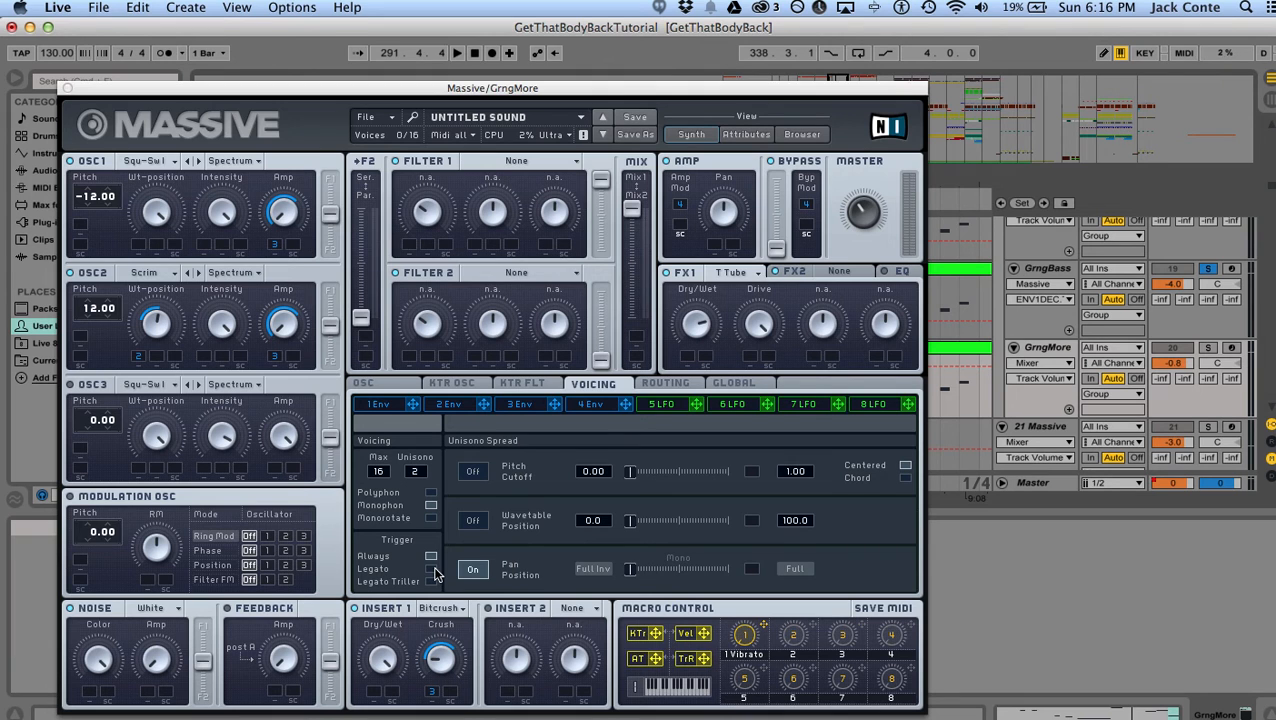
# - Try the Legato trigger in GrngMore's voicing during playback and switch the trigger back to Always
pyautogui.click(432, 569)
pyautogui.press('space')
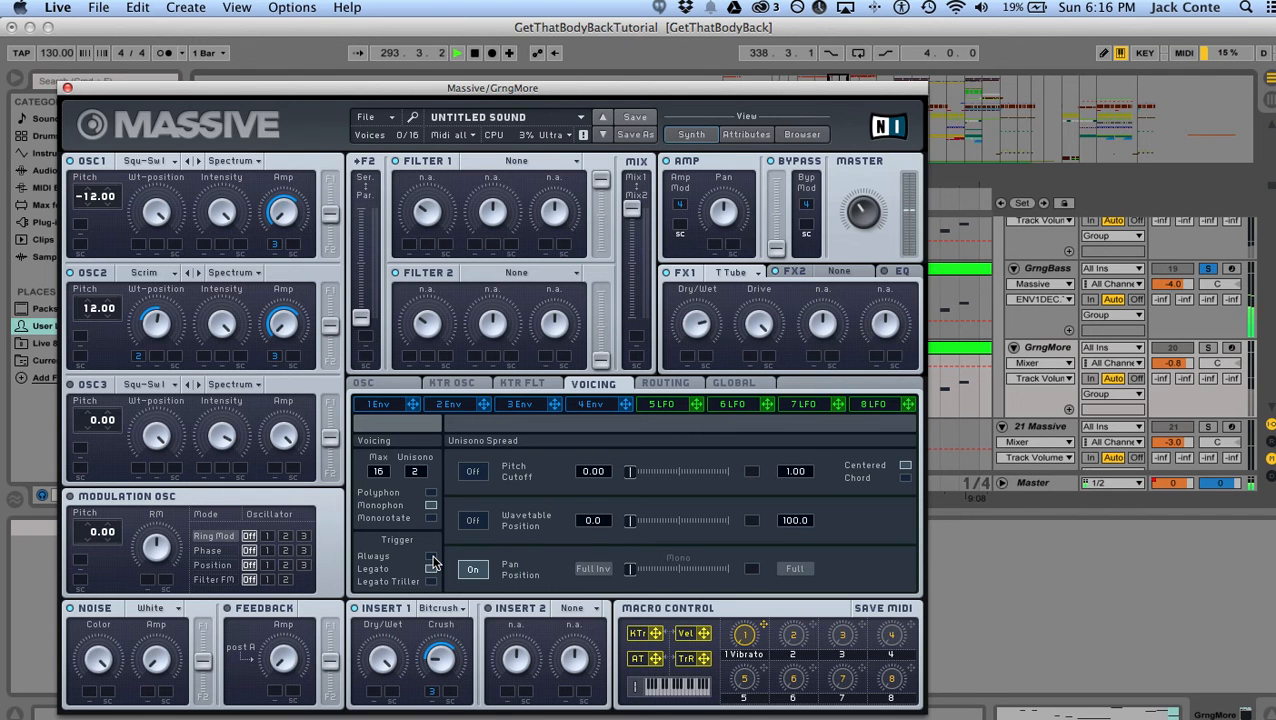
pyautogui.click(431, 558)
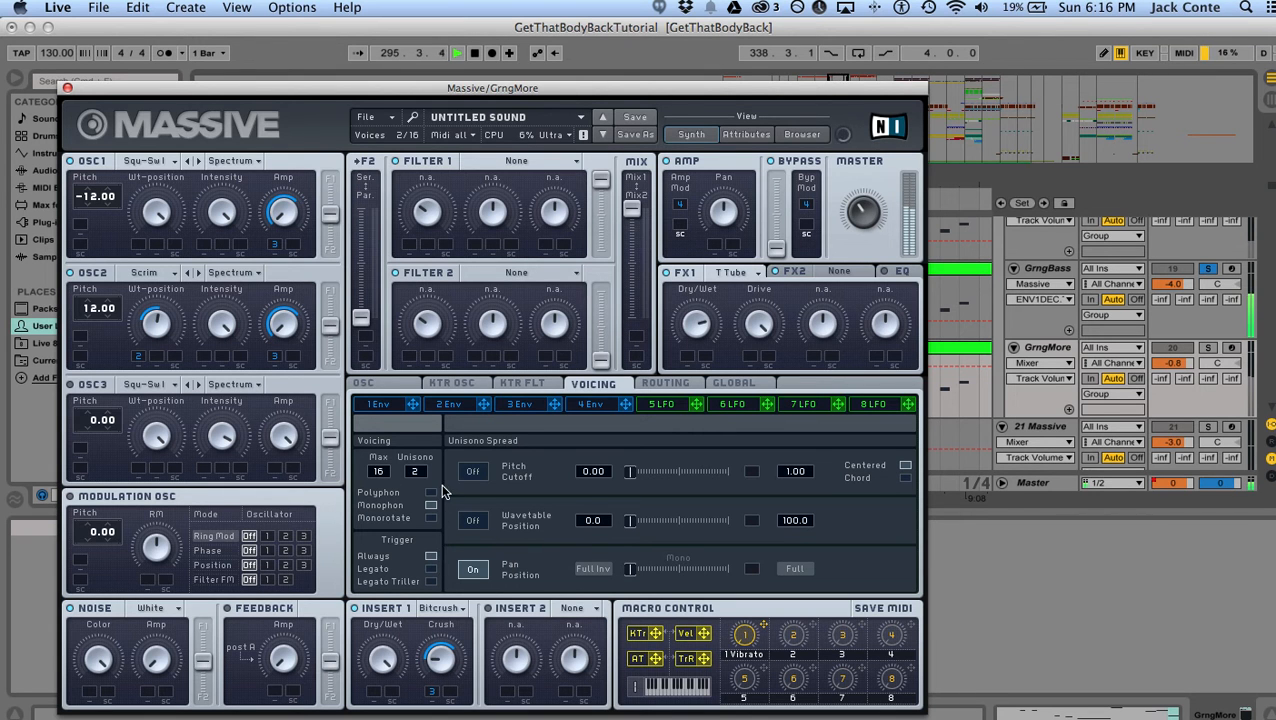
pyautogui.press('space')
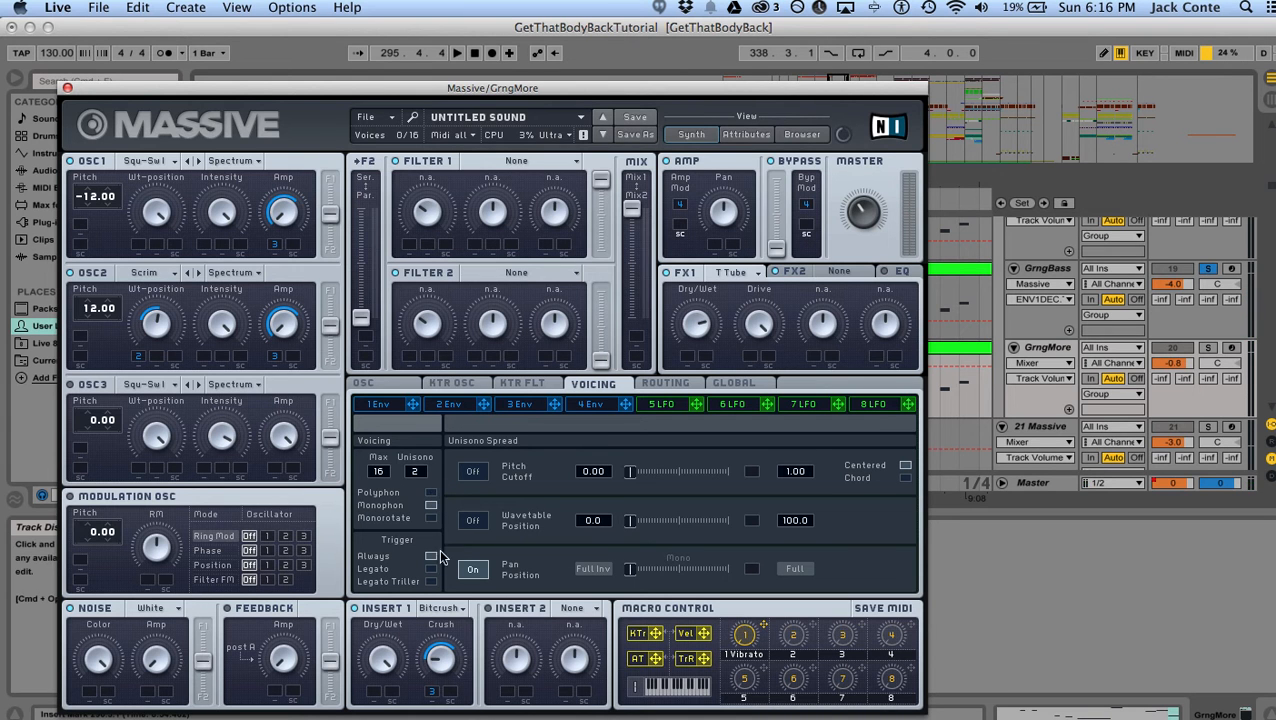
# - Play the chorus while checking GrngMore's oscillator glide settings, and return to its voicing settings
pyautogui.press('space')
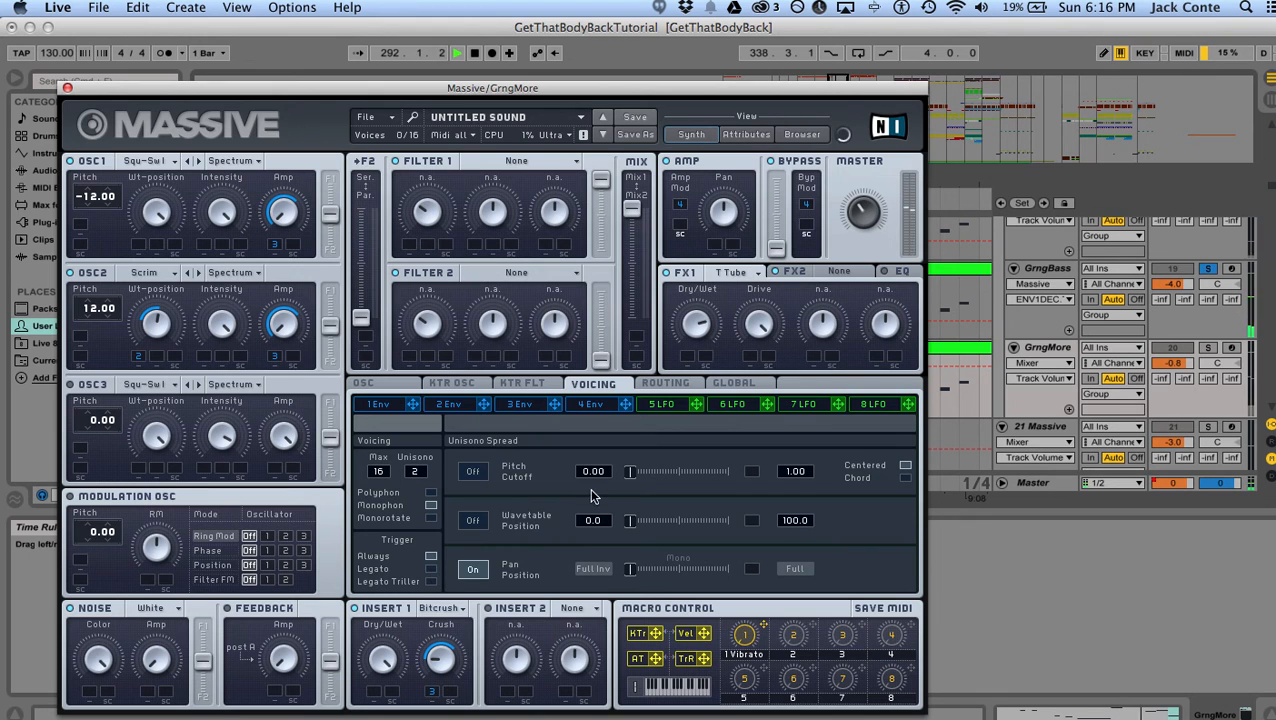
pyautogui.click(395, 386)
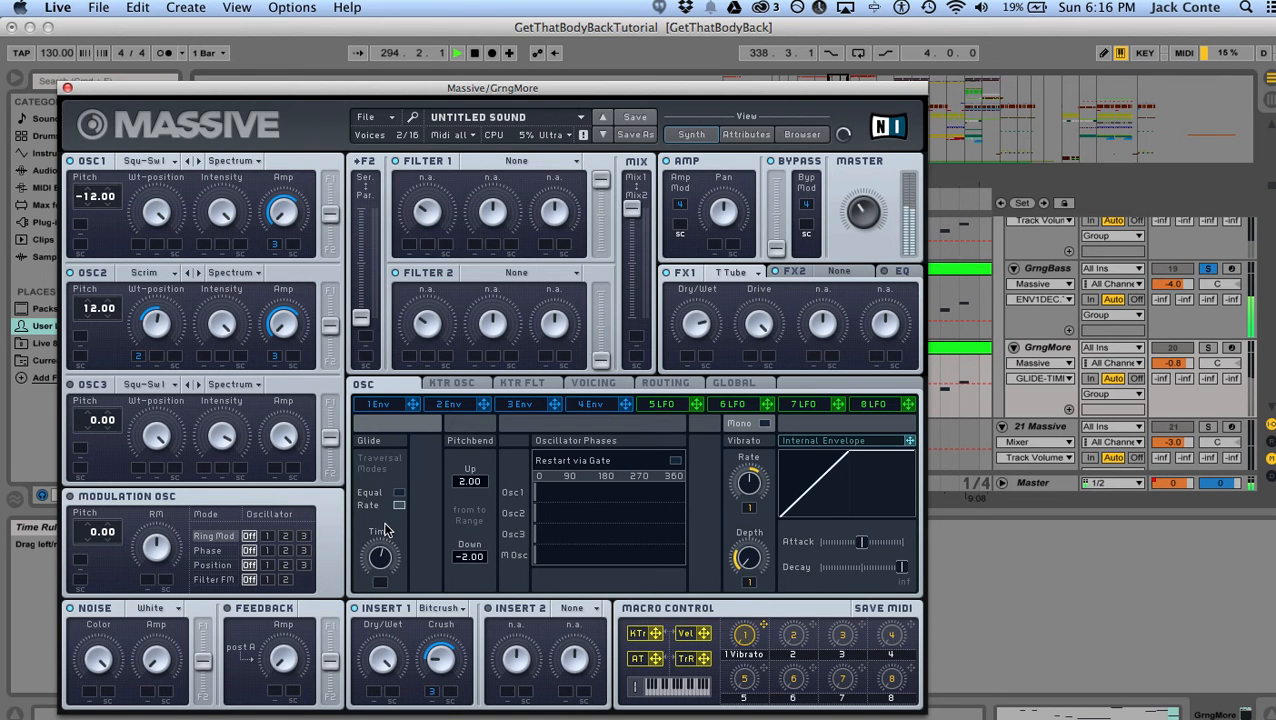
pyautogui.click(582, 385)
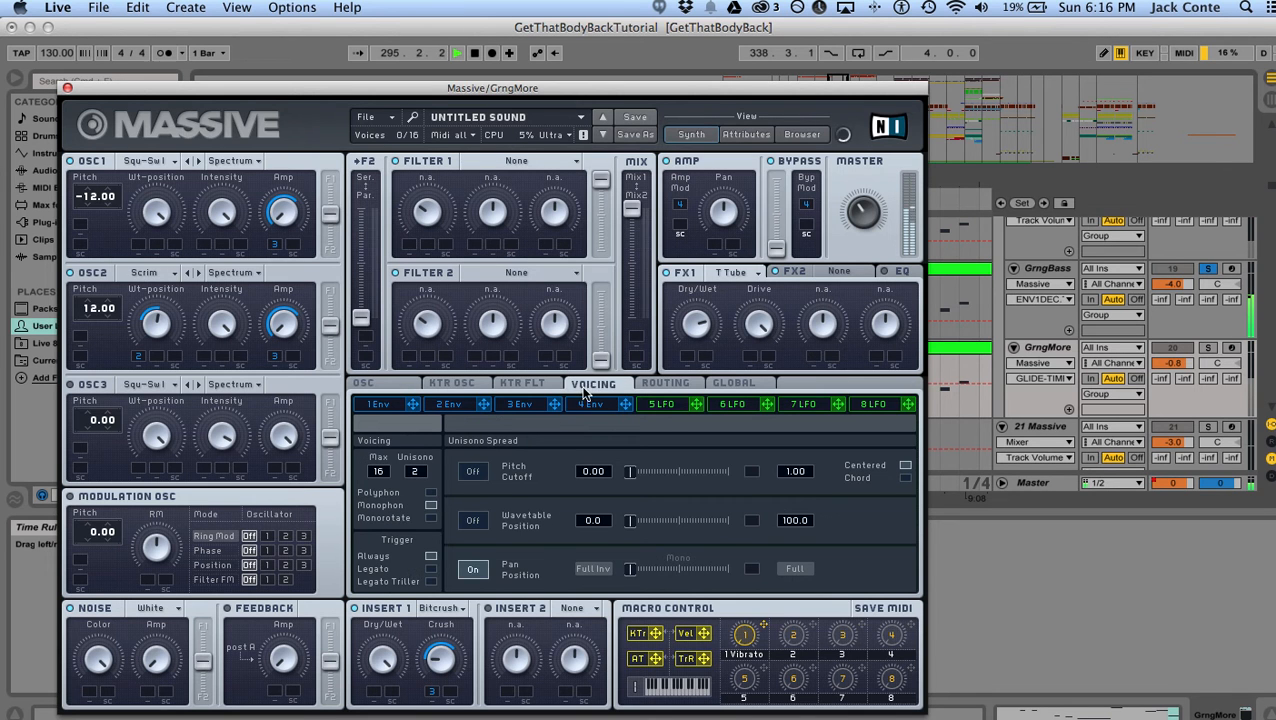
pyautogui.press('space')
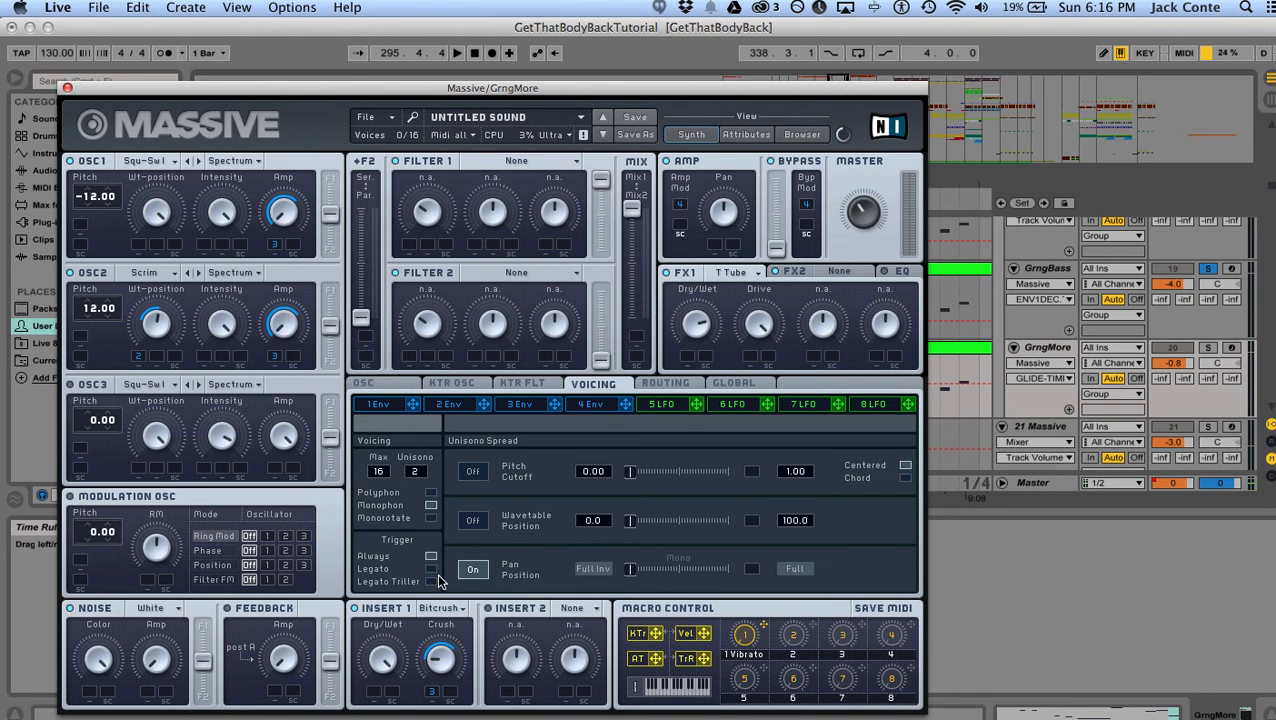
# - Play the chorus with GrngMore's trigger set to Legato, and open GrngBass's Massive editor
pyautogui.press('space')
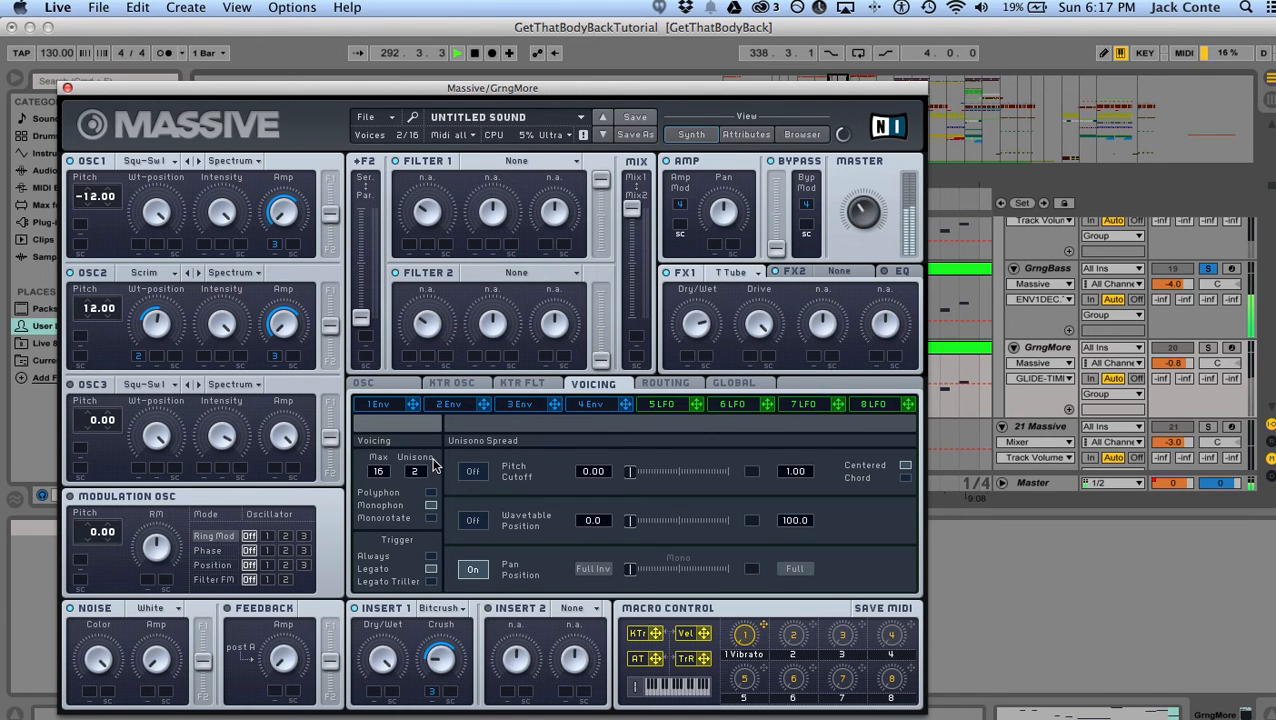
pyautogui.click(1214, 273)
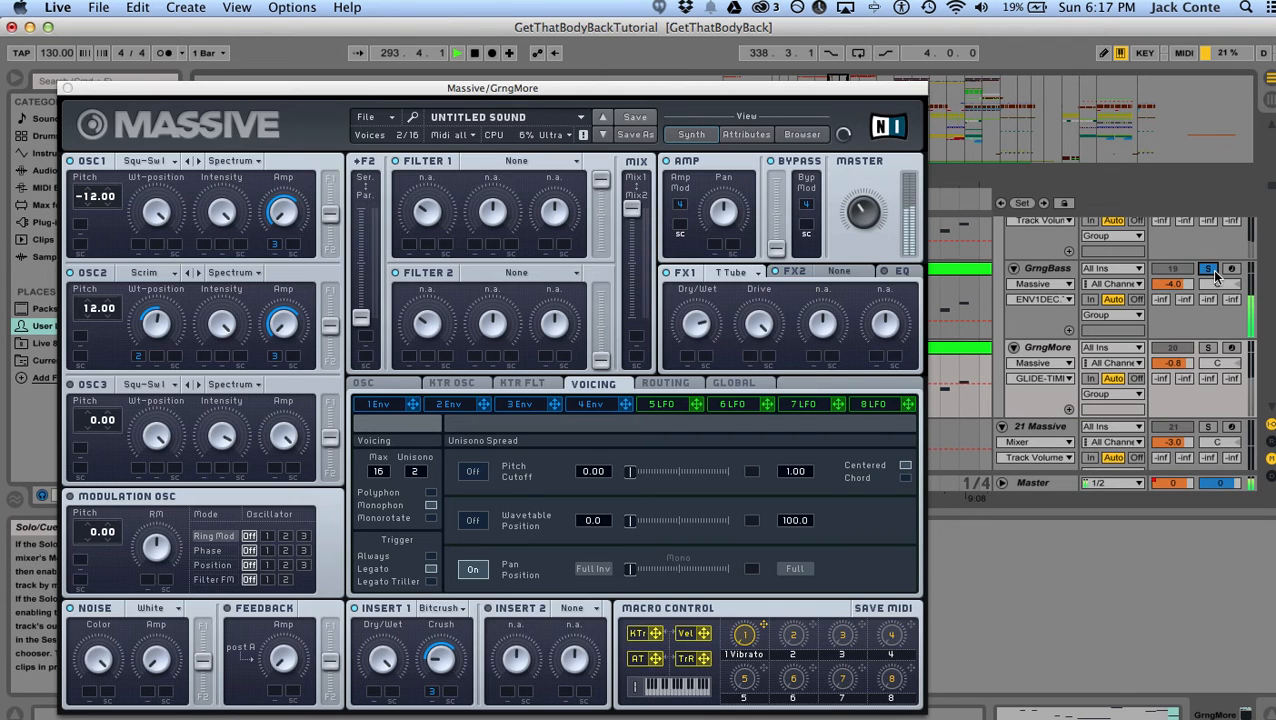
pyautogui.click(1050, 270)
pyautogui.press('space')
pyautogui.click(248, 528)
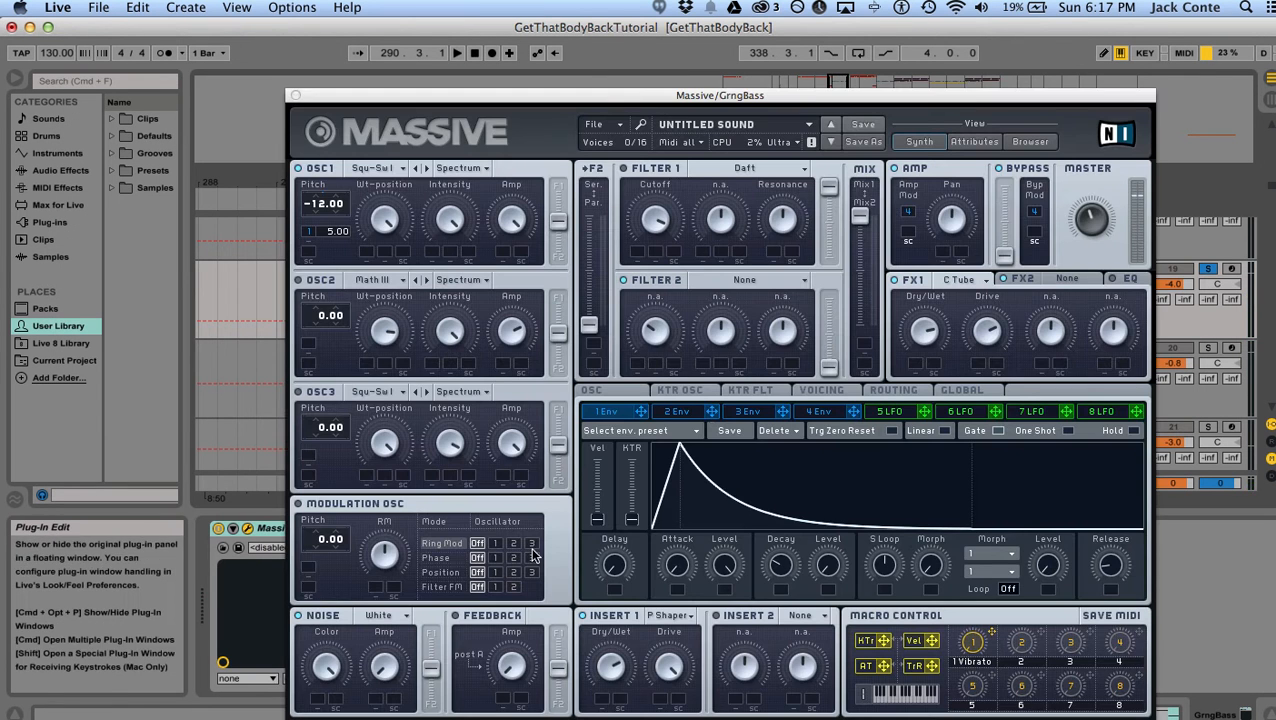
# - Set GrngBass's voicing to Monophon and check its oscillator glide settings while the chorus plays
pyautogui.click(818, 391)
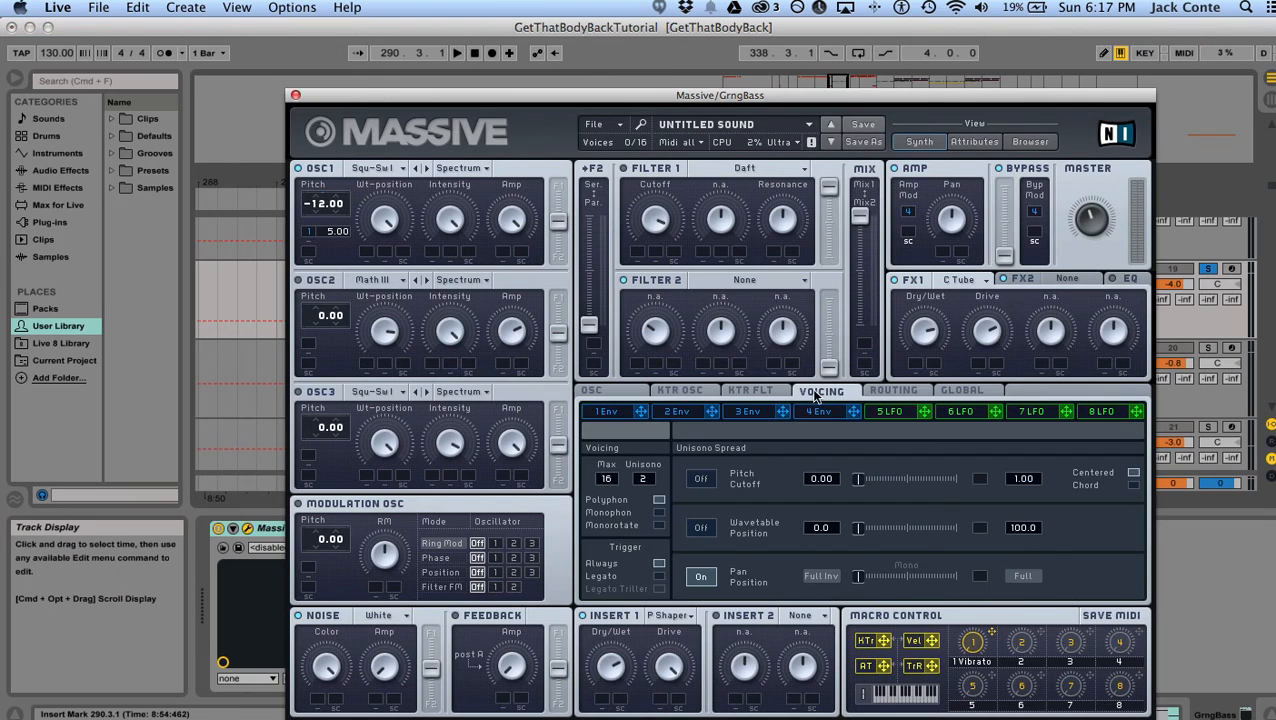
pyautogui.click(659, 512)
pyautogui.press('space')
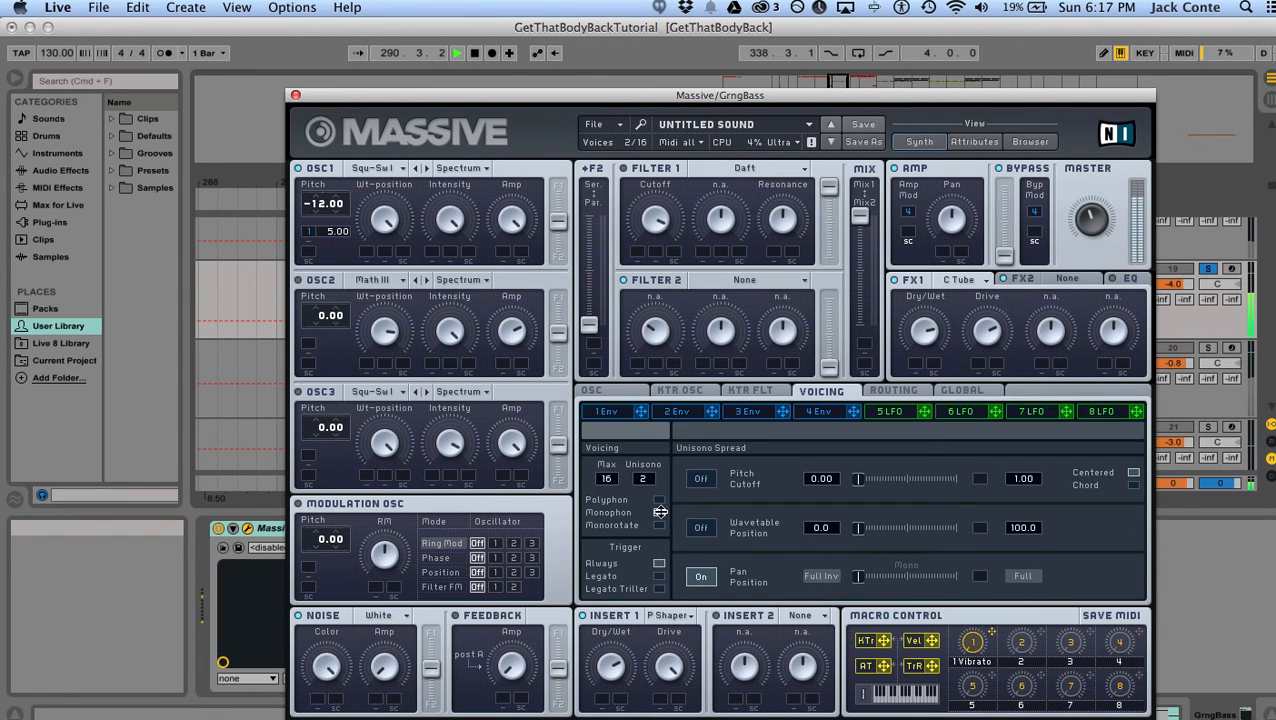
pyautogui.moveTo(1032, 92); pyautogui.dragTo(903, 76)
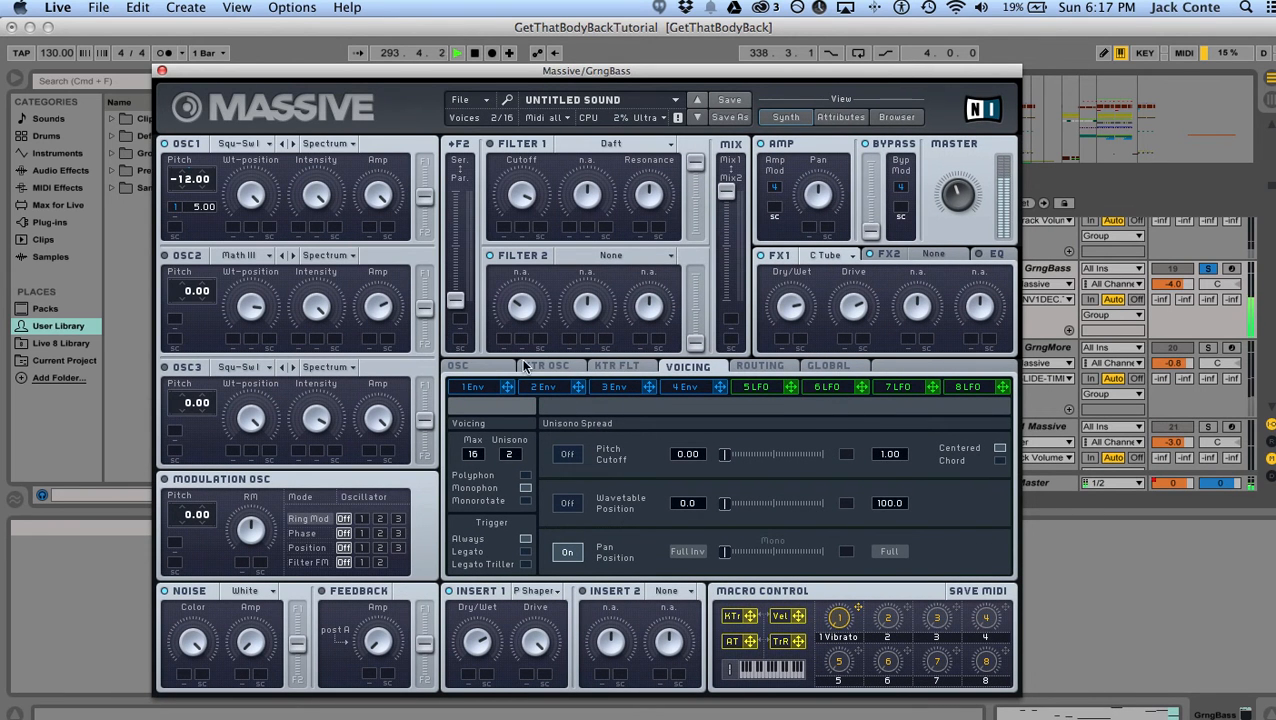
pyautogui.click(488, 365)
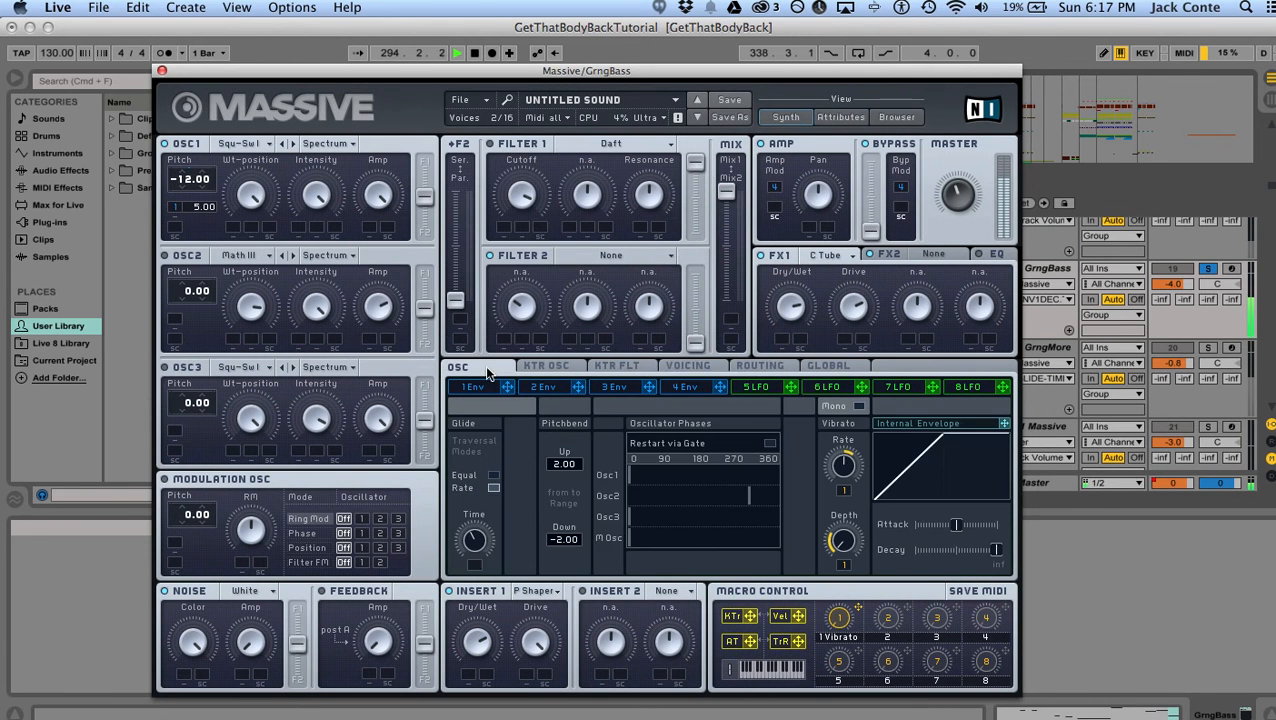
pyautogui.click(712, 368)
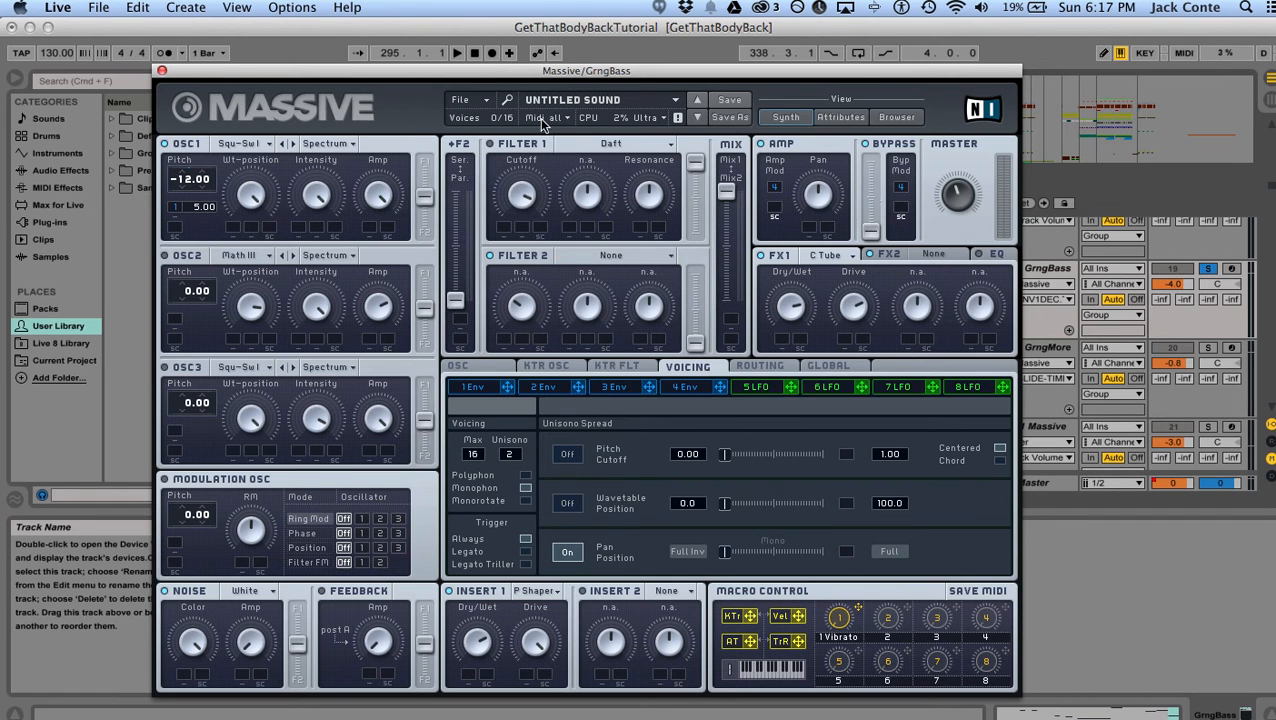
# - Compare GrngBass in Polyphon and Monophon voicing by playing the start of the chorus with each
pyautogui.press('space')
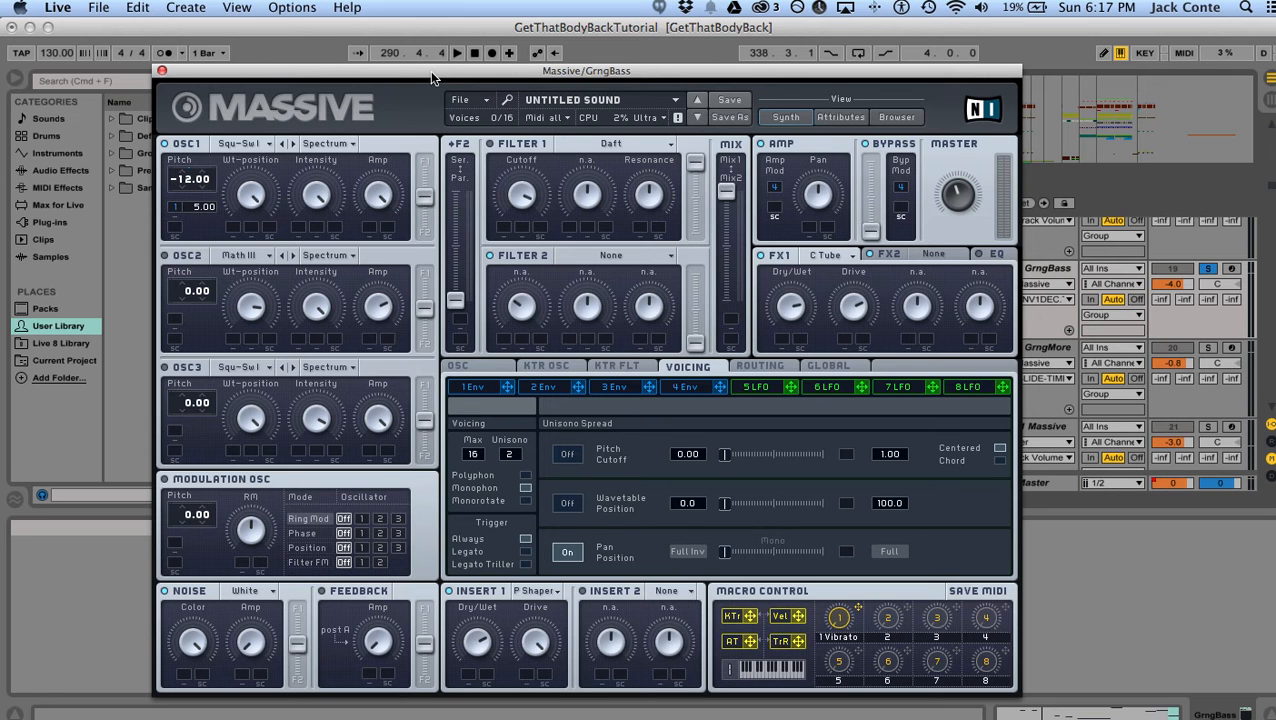
pyautogui.press('space')
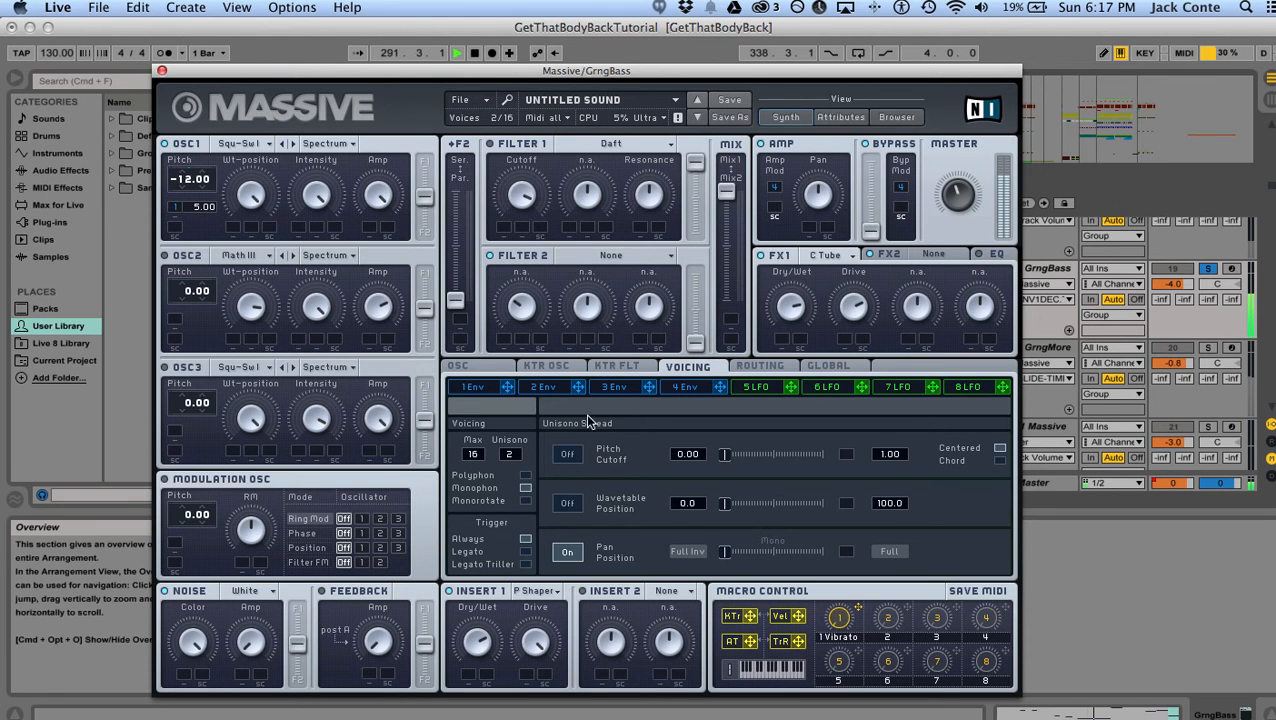
pyautogui.press('space')
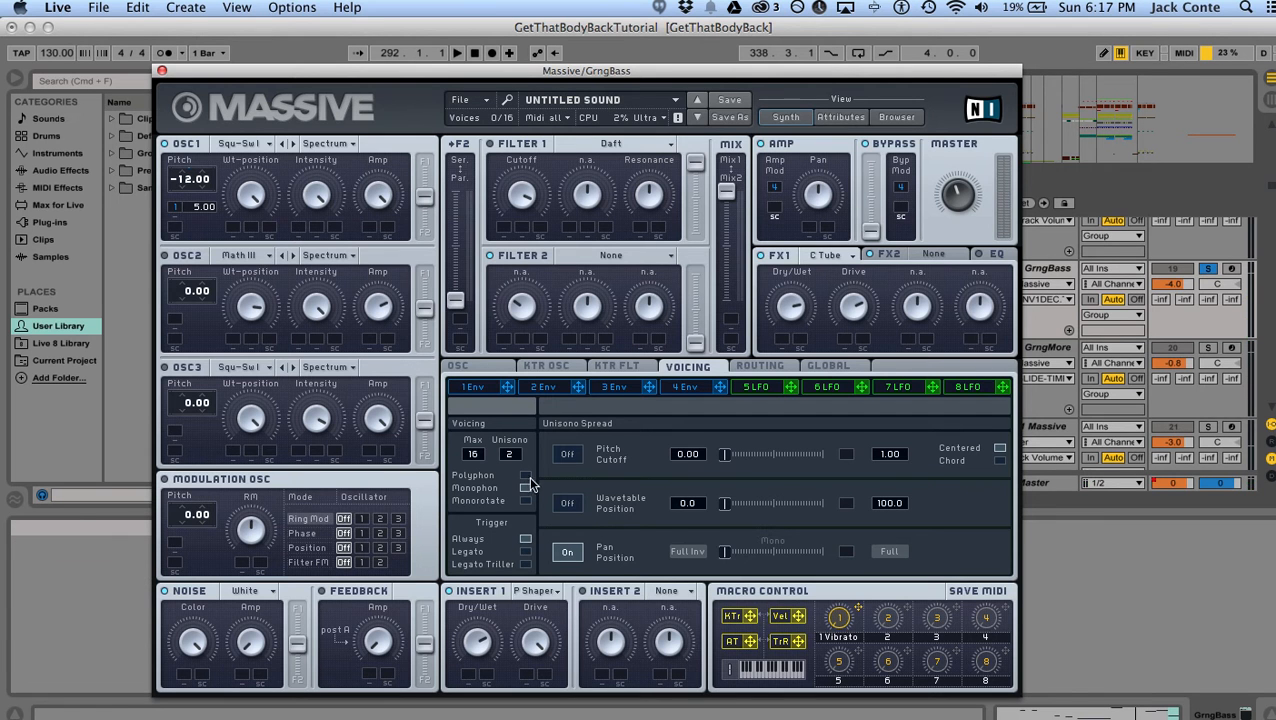
pyautogui.press('space')
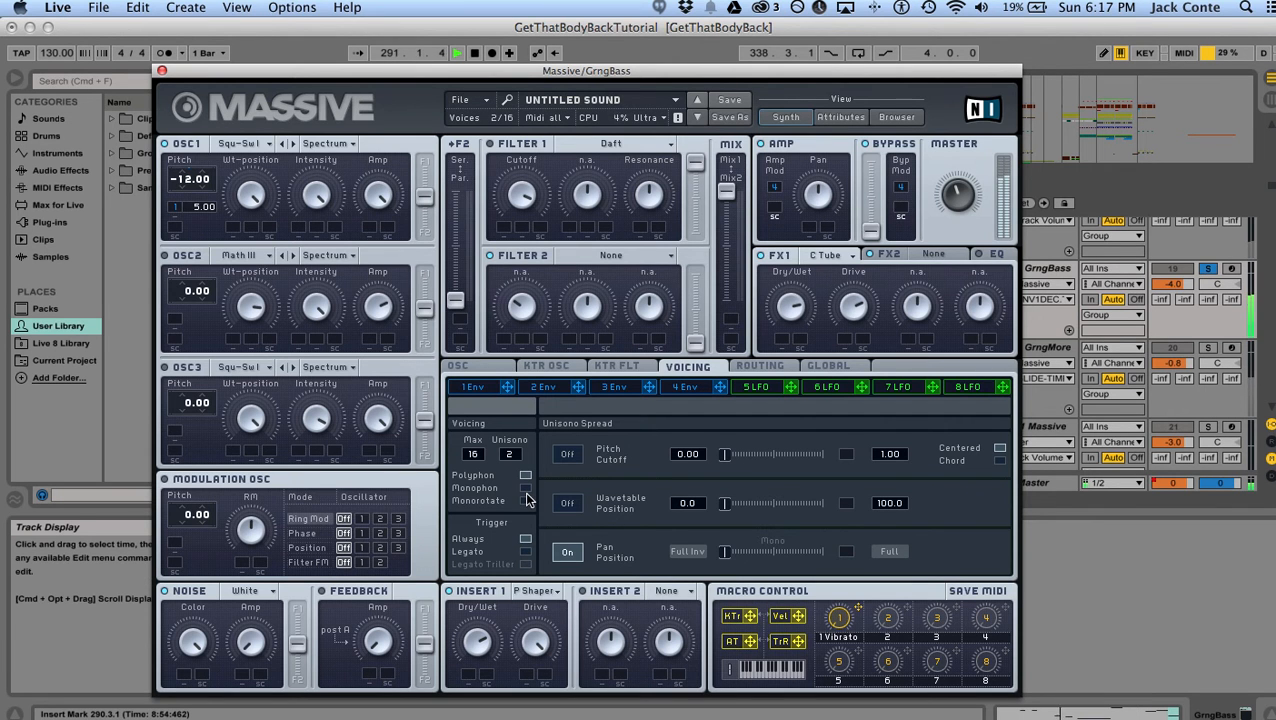
pyautogui.press('space')
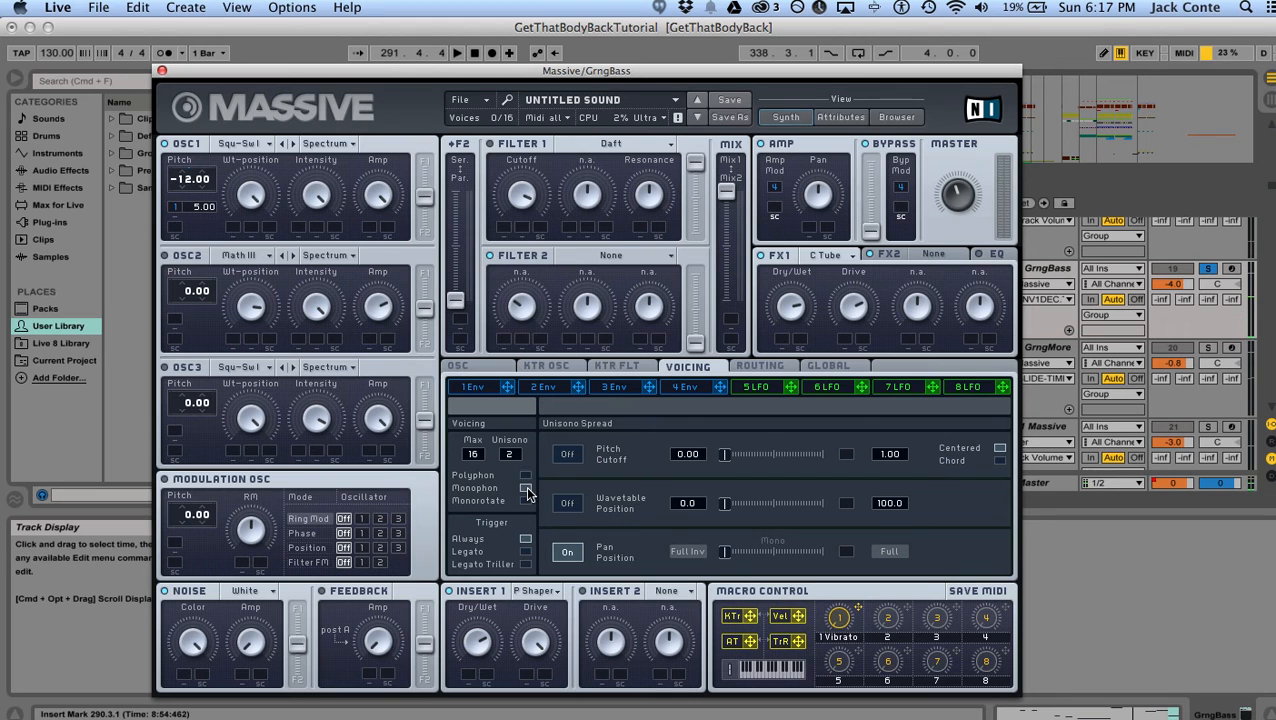
pyautogui.press('space')
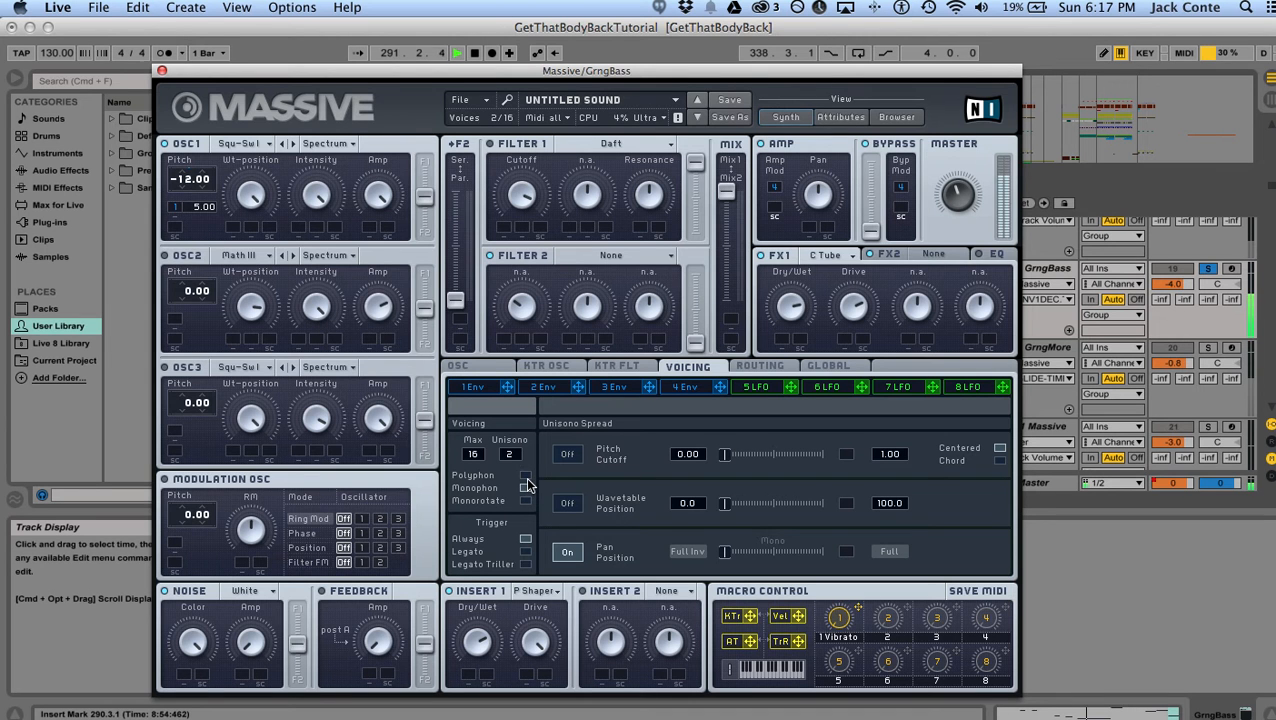
pyautogui.press('space')
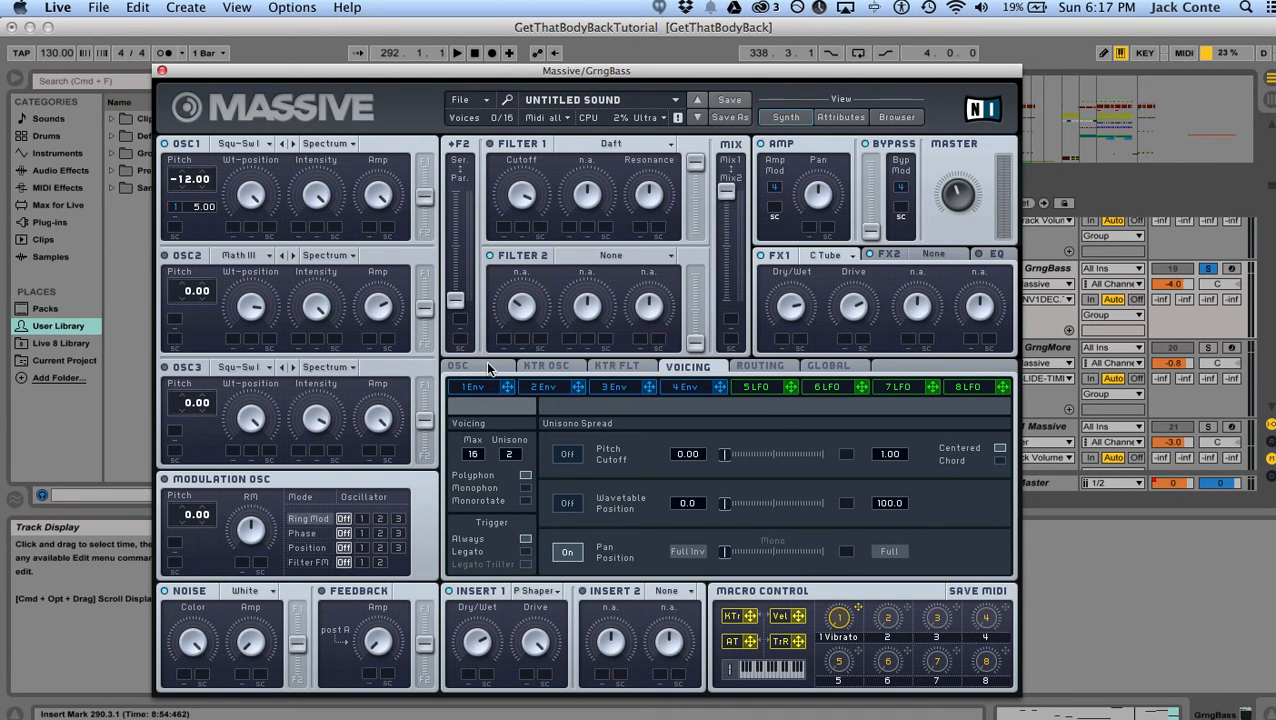
# - Check GrngBass's glide time and switch its voicing back to Monophon while the chorus plays
pyautogui.click(488, 368)
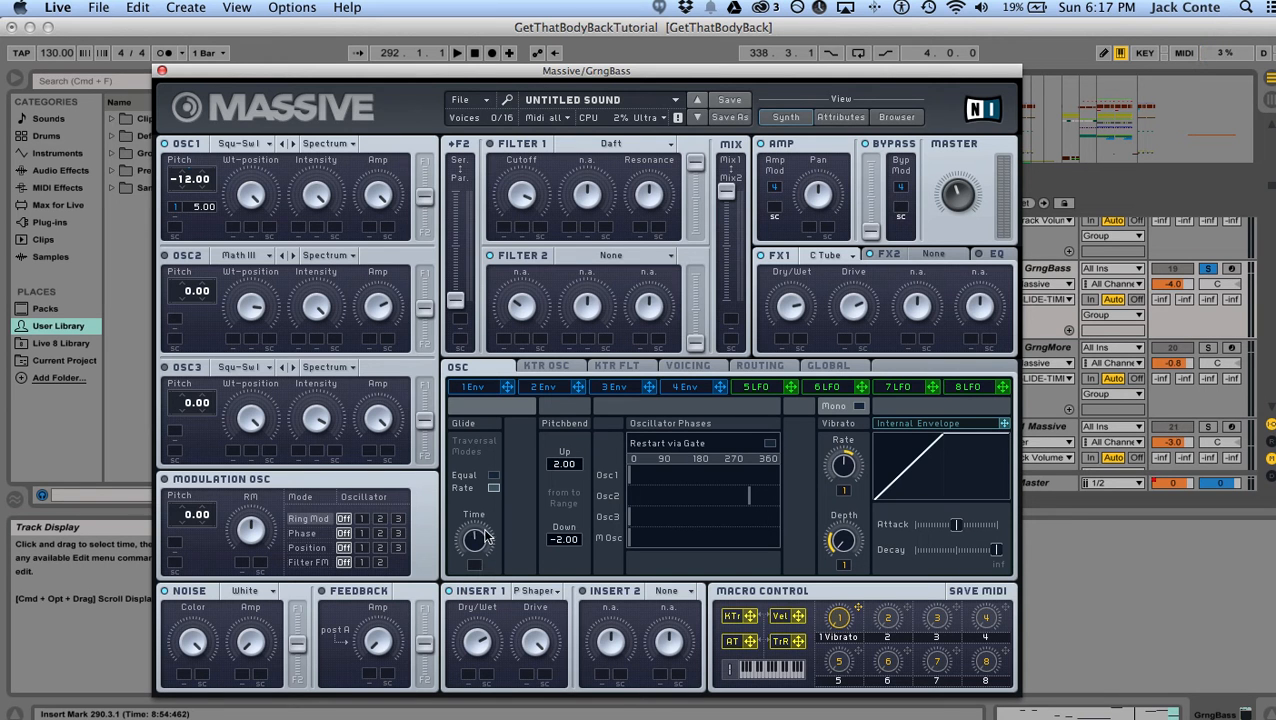
pyautogui.click(689, 367)
pyautogui.press('space')
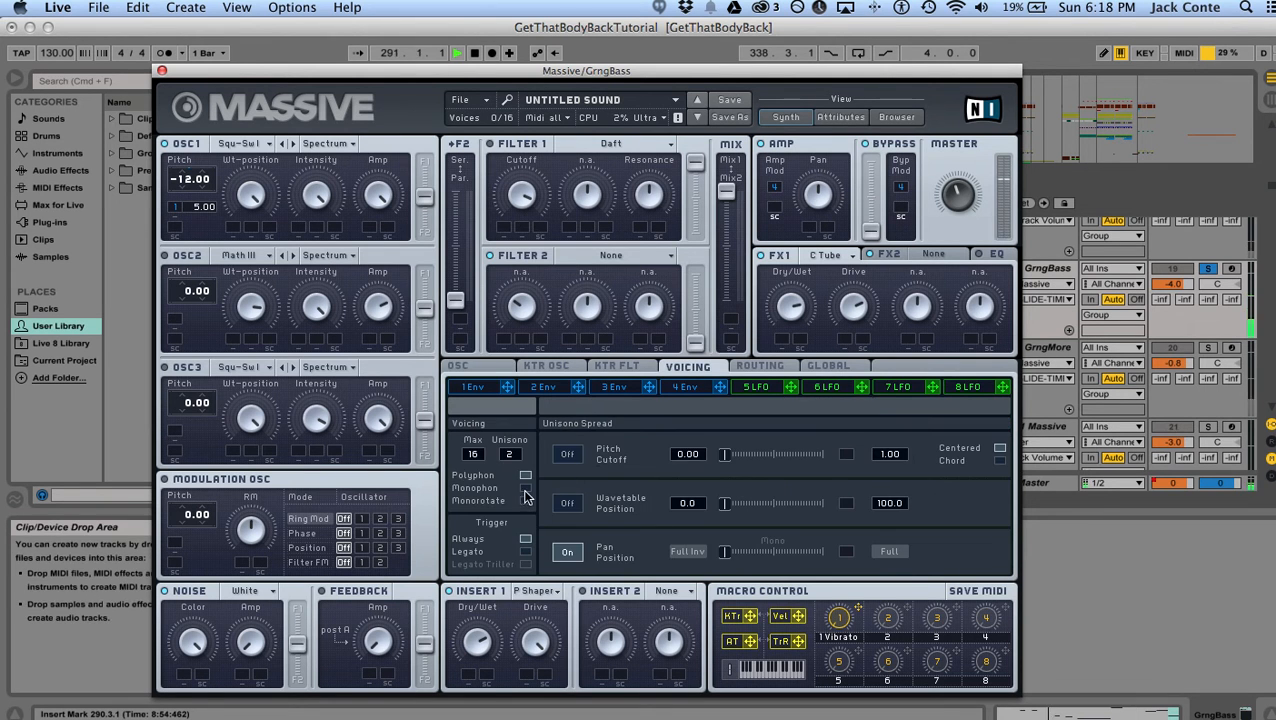
pyautogui.click(525, 489)
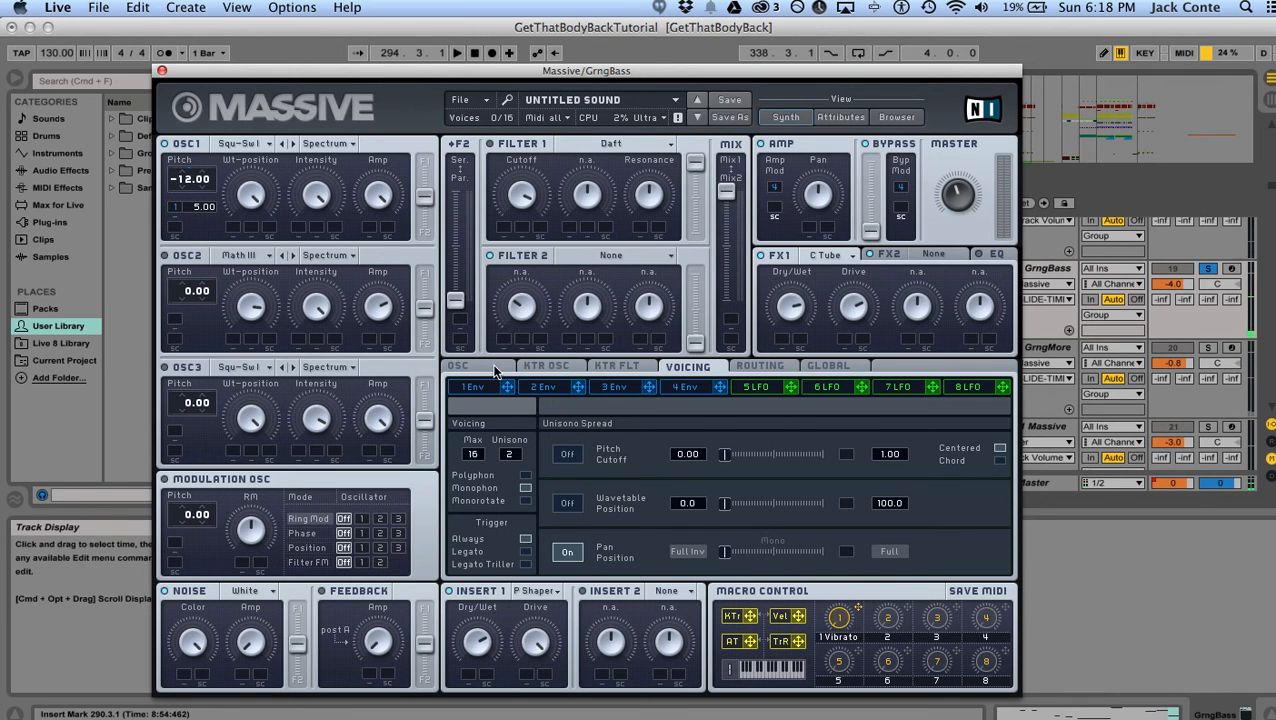
# - Vary GrngBass's oscillator glide Time and play the chorus to hear the different glide lengths
pyautogui.click(495, 369)
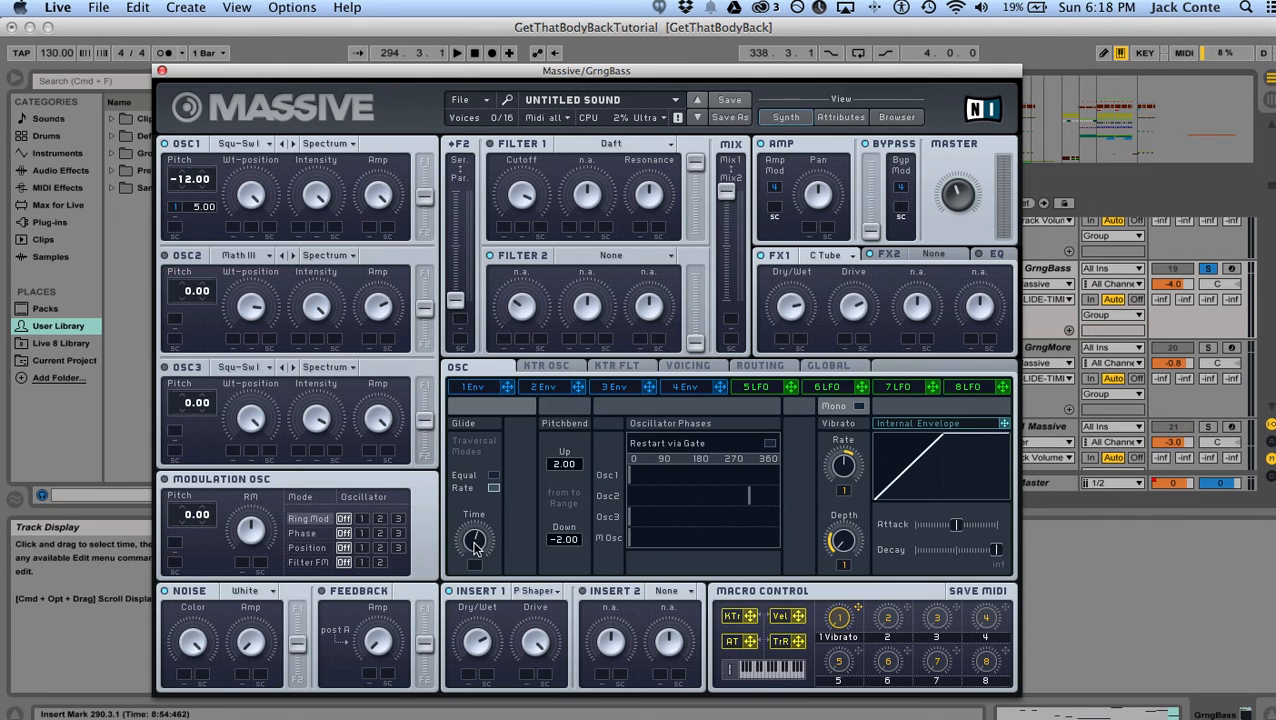
pyautogui.press('space')
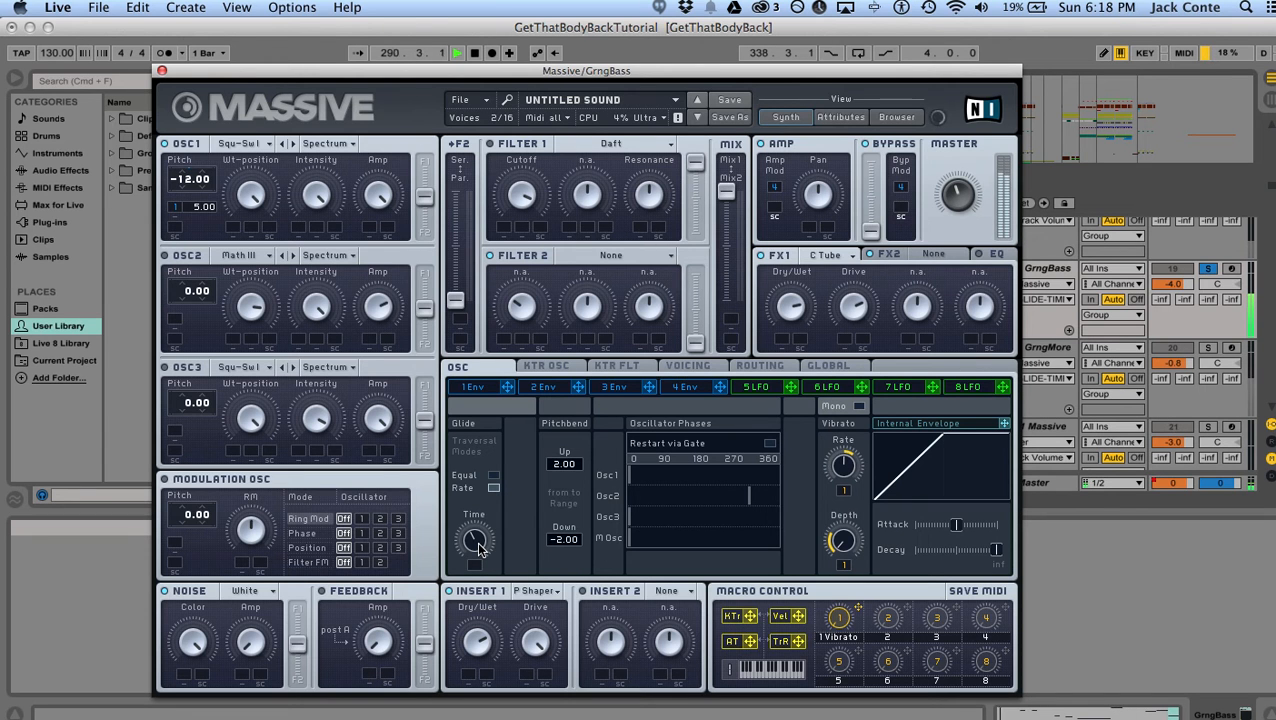
pyautogui.press('space')
pyautogui.press('space')
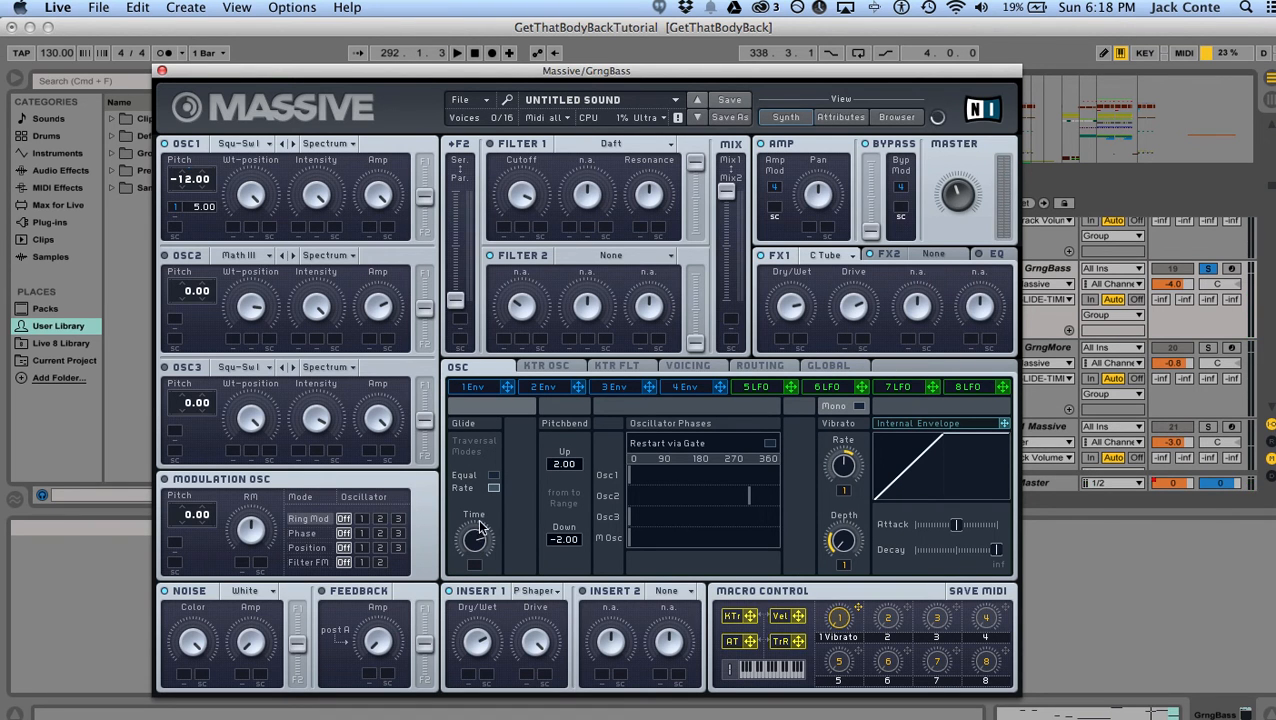
pyautogui.press('space')
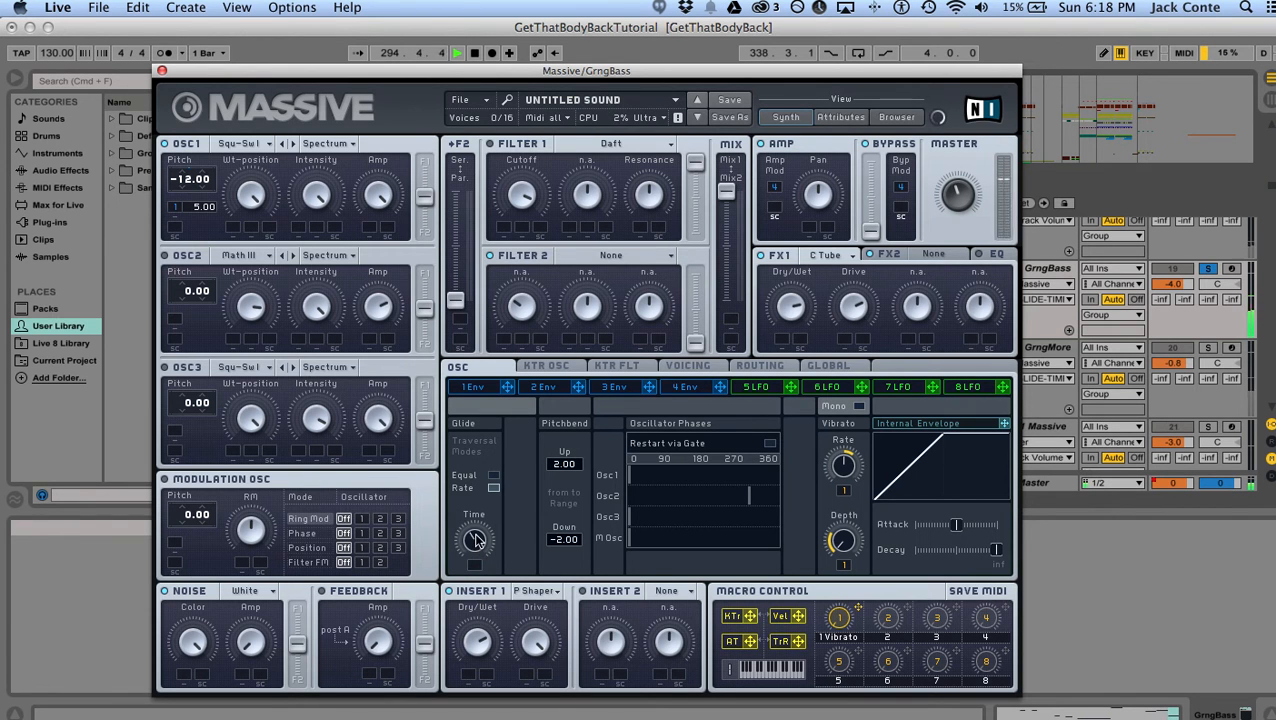
pyautogui.press('space')
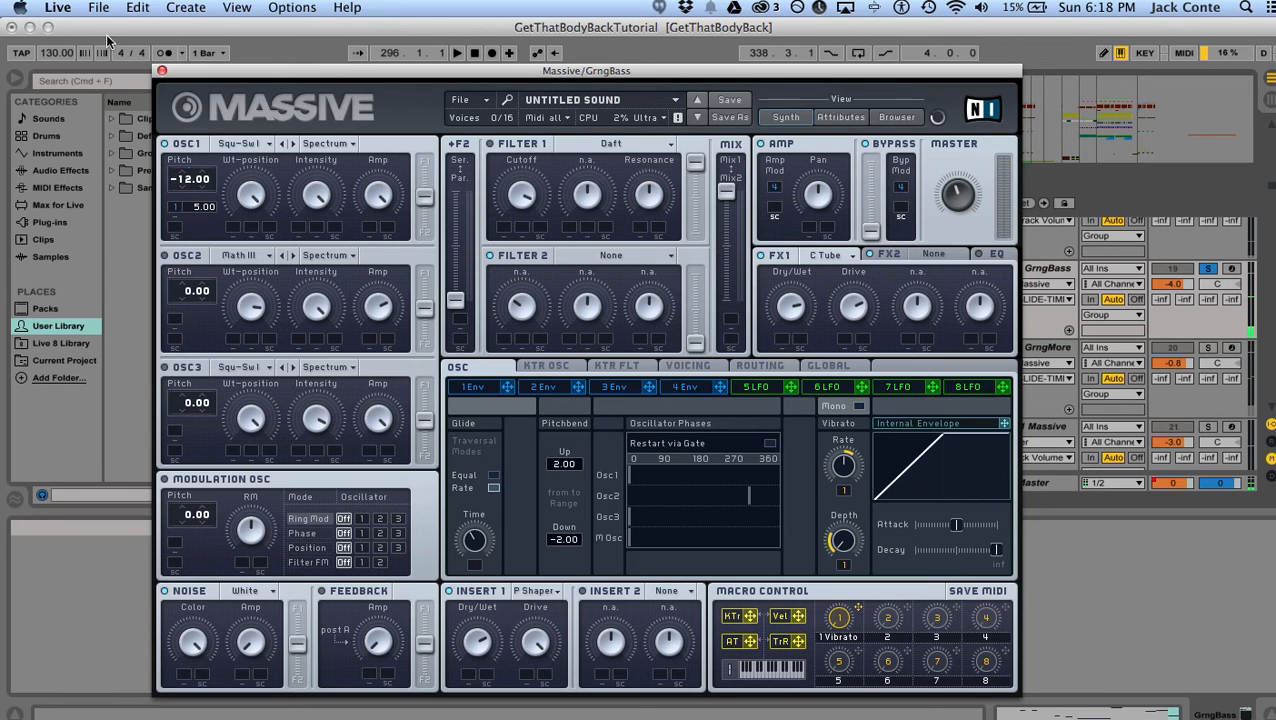
# - Solo GrngMore, play it from the Chorus marker and set its Massive voicing to Polyphon
pyautogui.click(162, 72)
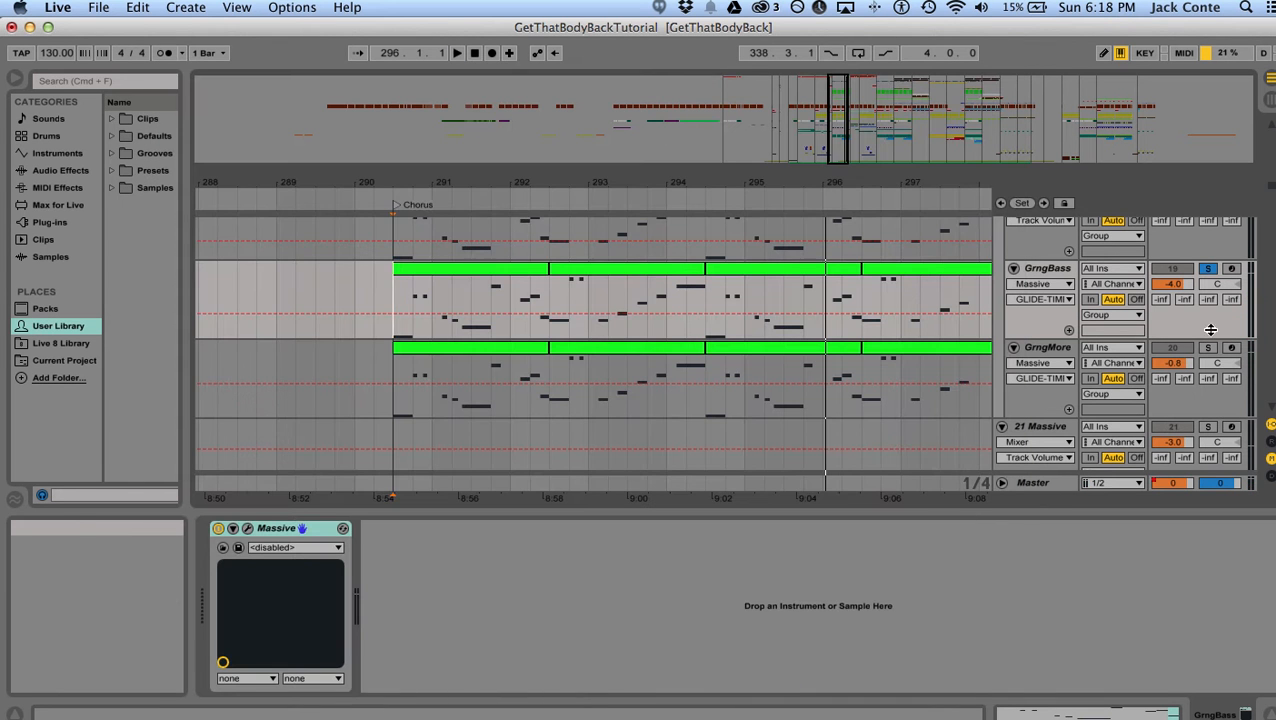
pyautogui.press('space')
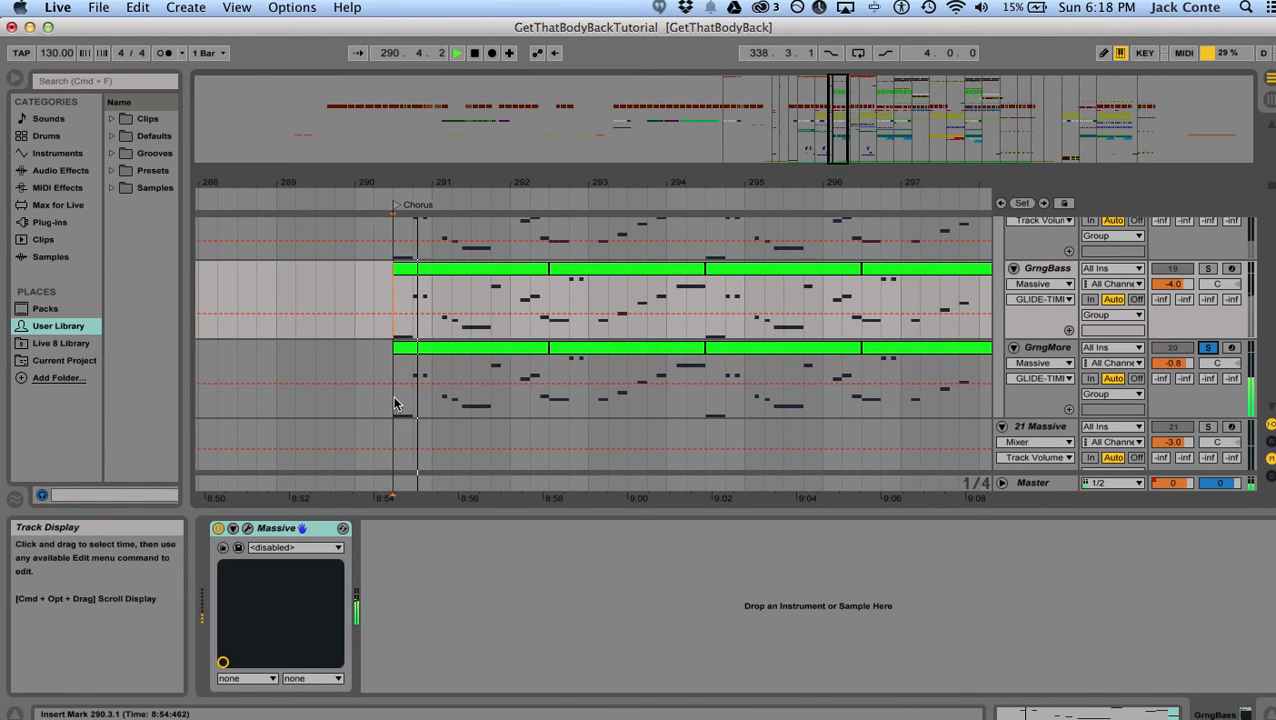
pyautogui.click(396, 404)
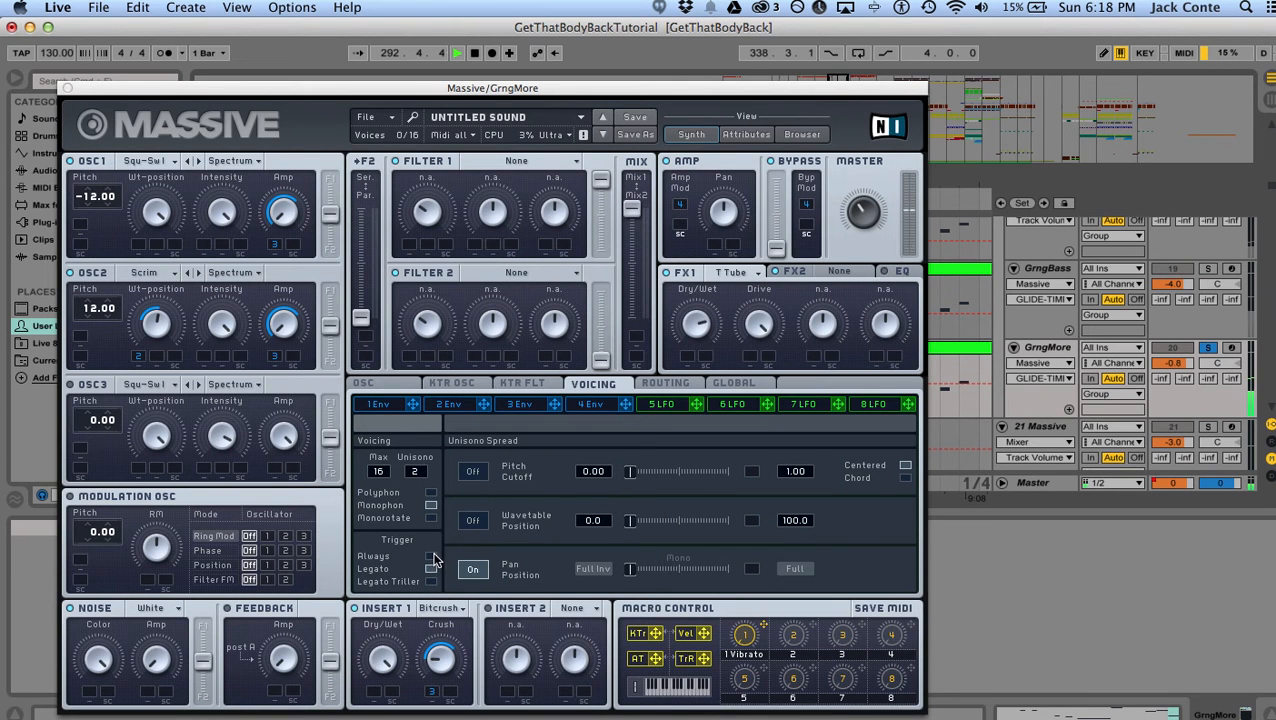
pyautogui.click(431, 492)
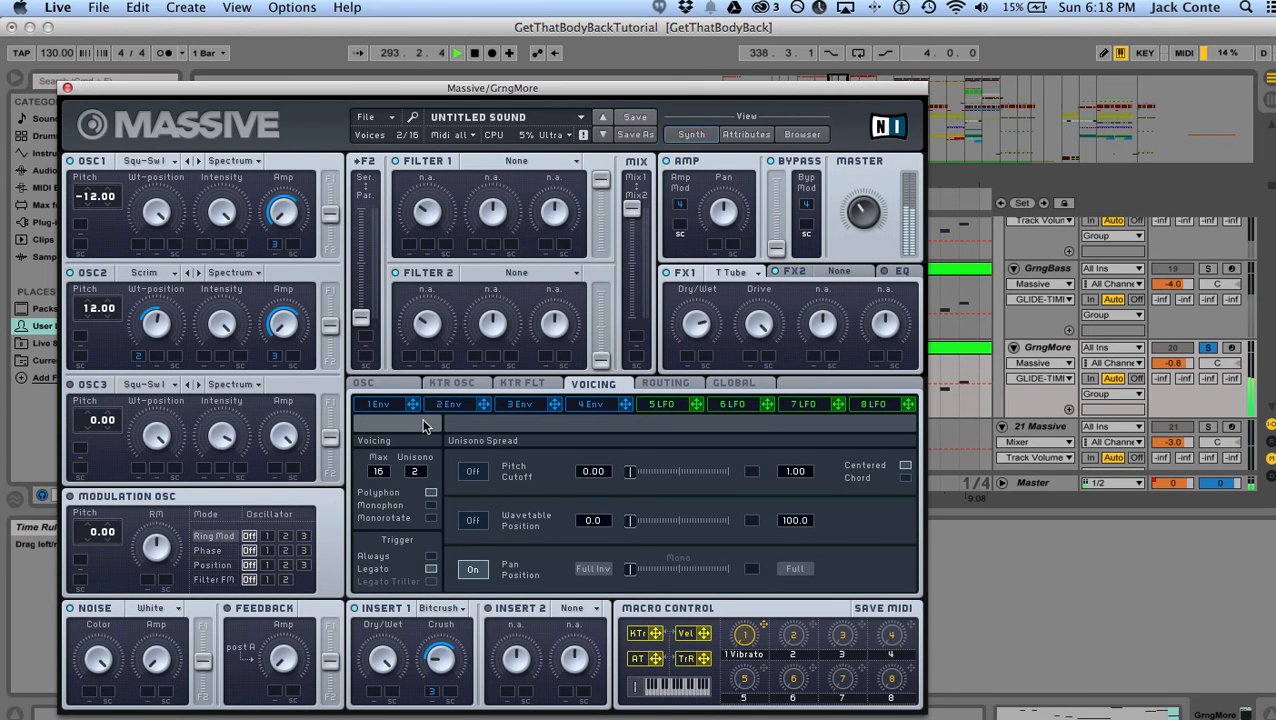
pyautogui.click(67, 88)
# - Clear GrngMore's solo, then solo the BassChrs track and place the insert marker at its Chorus start
pyautogui.moveTo(637, 182); pyautogui.dragTo(637, 124)
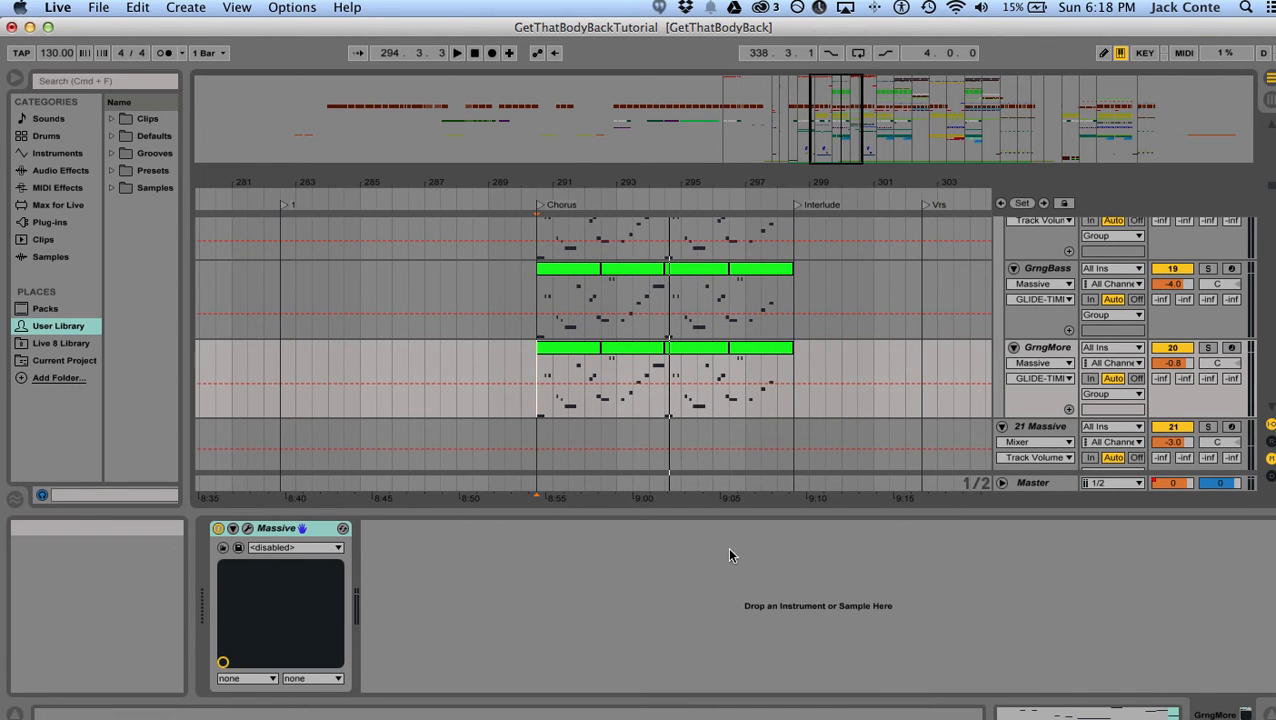
pyautogui.scroll(8, 670, 283)
pyautogui.scroll(8, 672, 287)
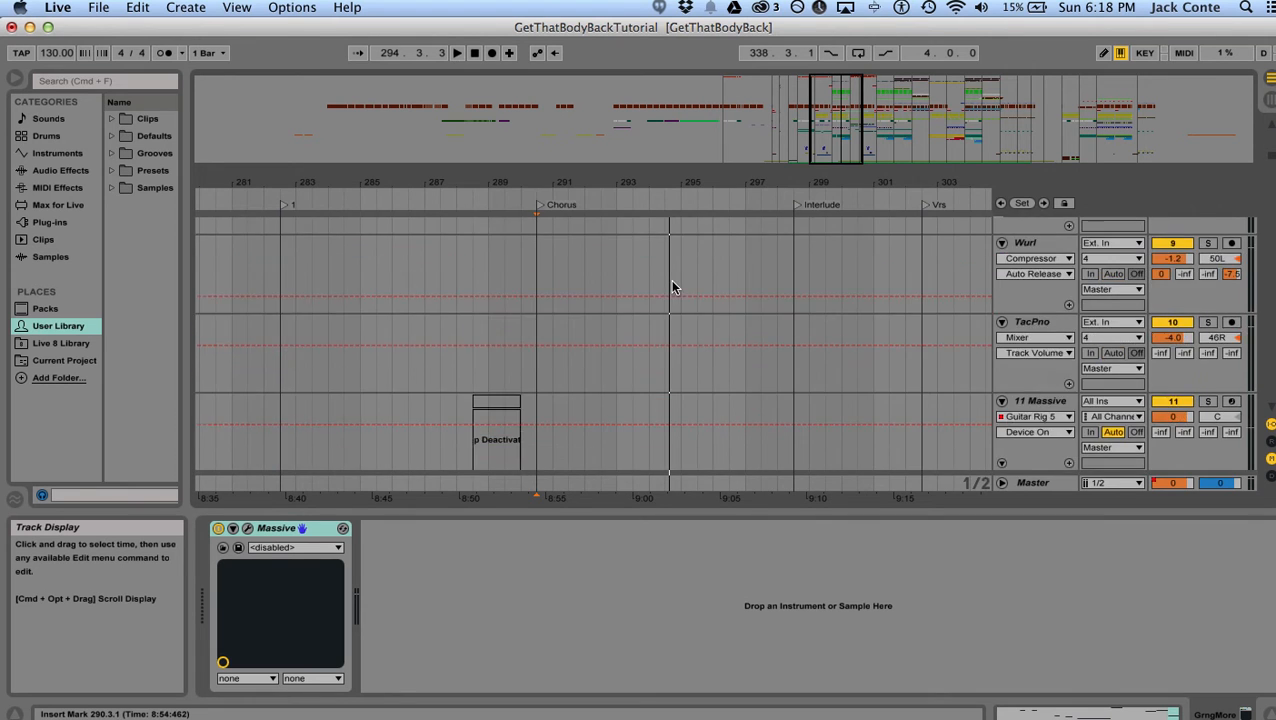
pyautogui.click(531, 312)
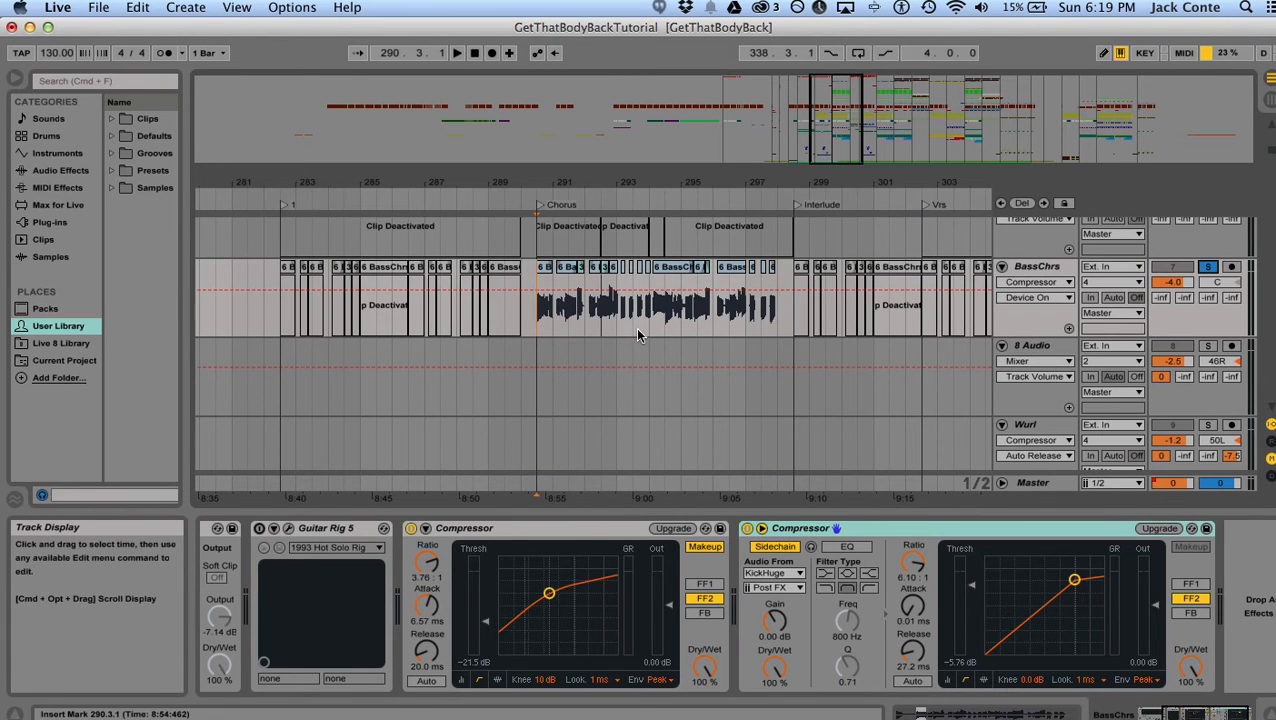
# - Solo the ChrsSynthGr group and play the opening of the chorus
pyautogui.scroll(-8, 635, 328)
pyautogui.scroll(-4, 640, 333)
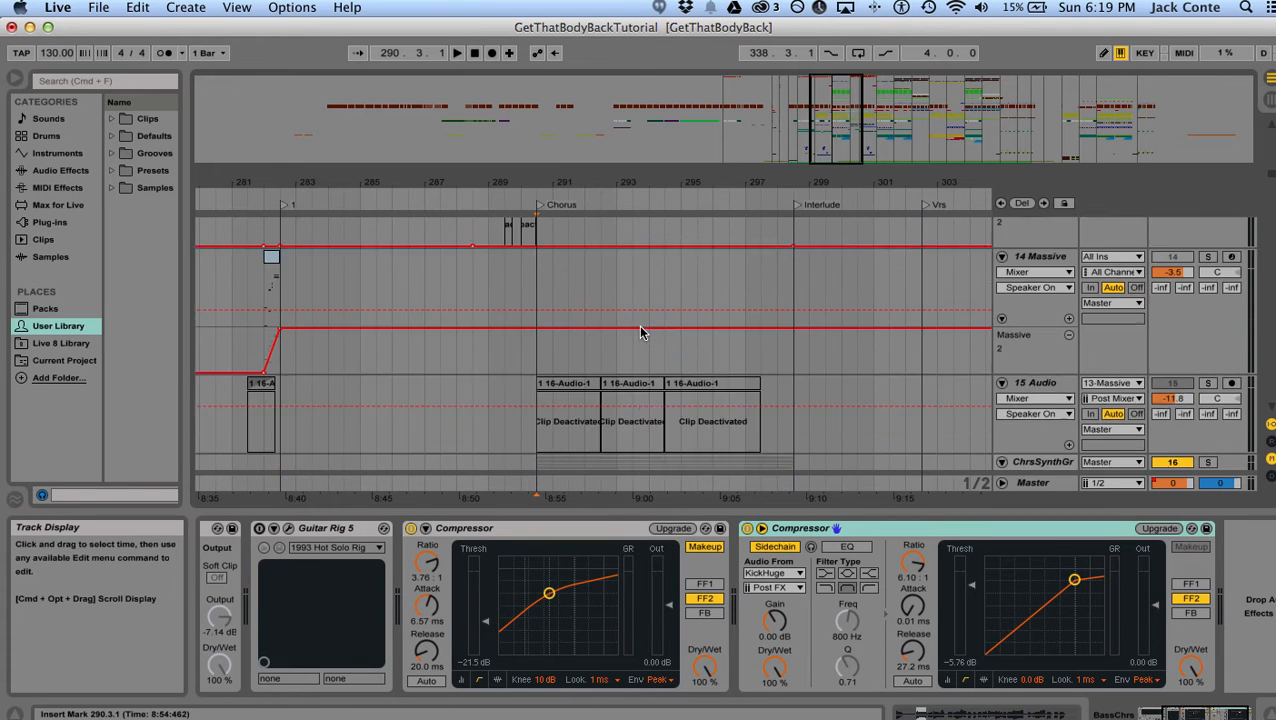
pyautogui.click(1210, 390)
pyautogui.press('space')
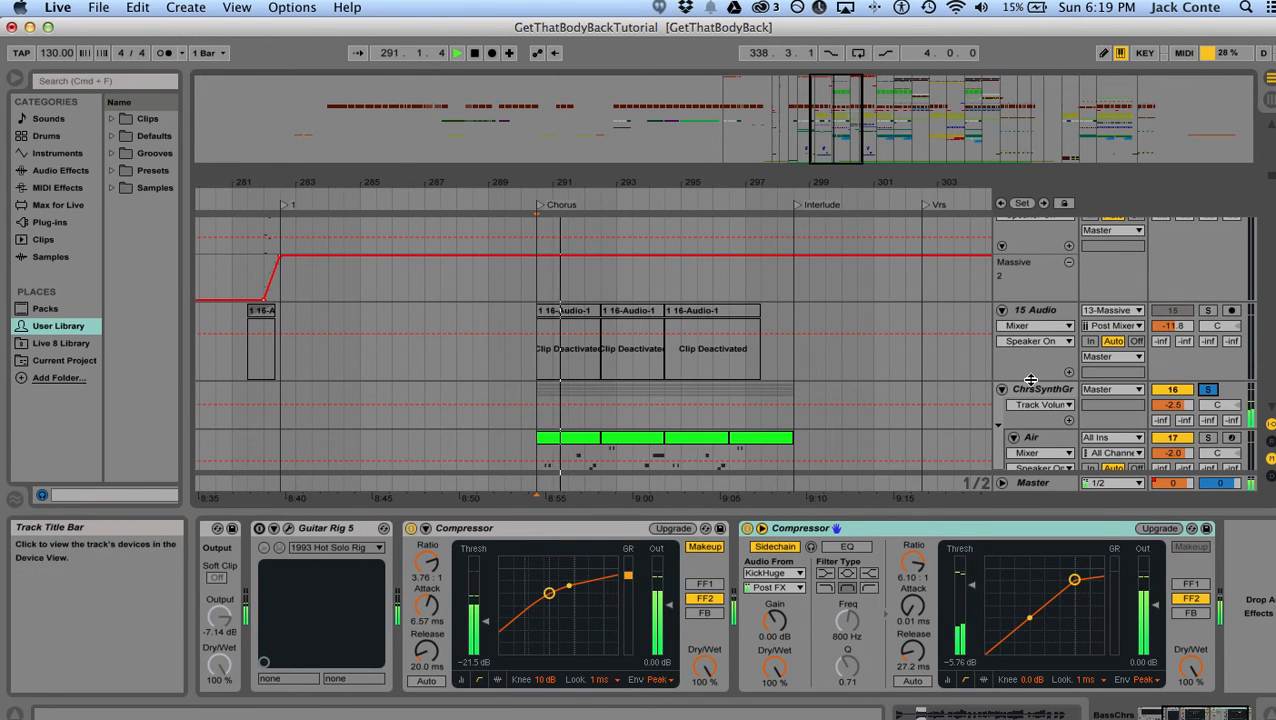
pyautogui.press('space')
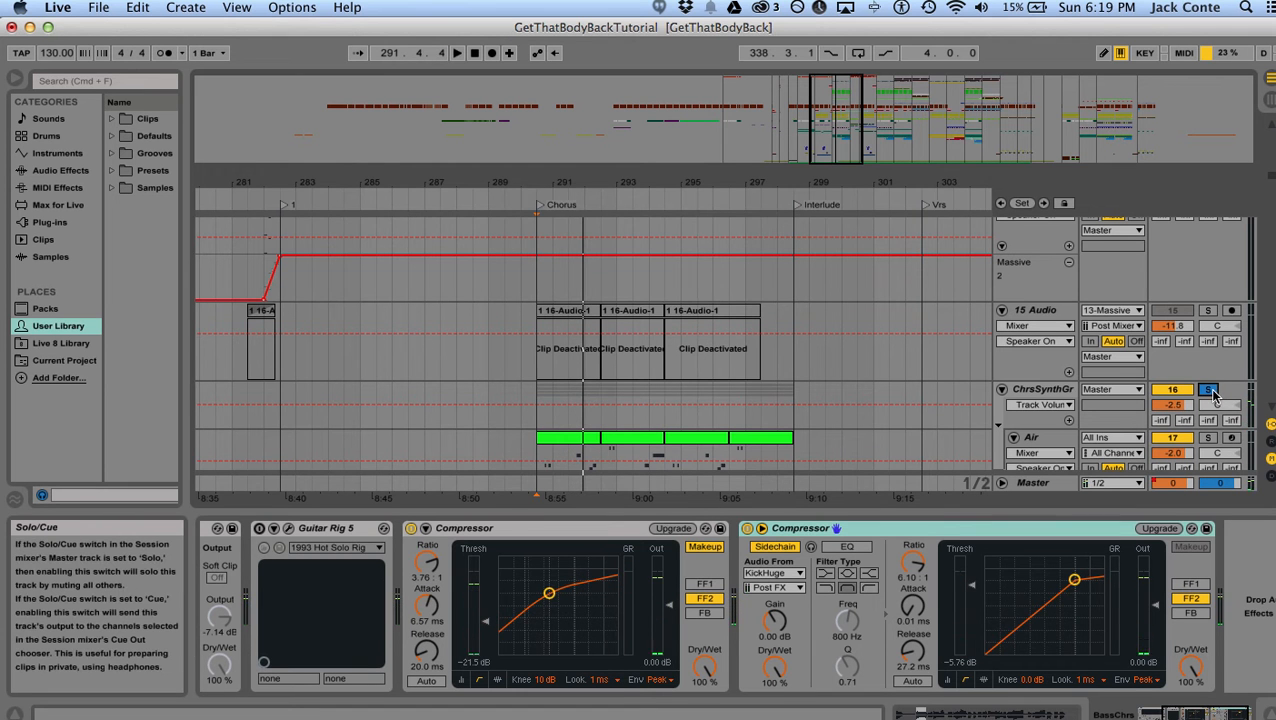
# - Clear the ChrsSynthGr solo and play the full mix from the Chorus marker, reviewing the tracks down to KickHuge
pyautogui.scroll(10, 911, 370)
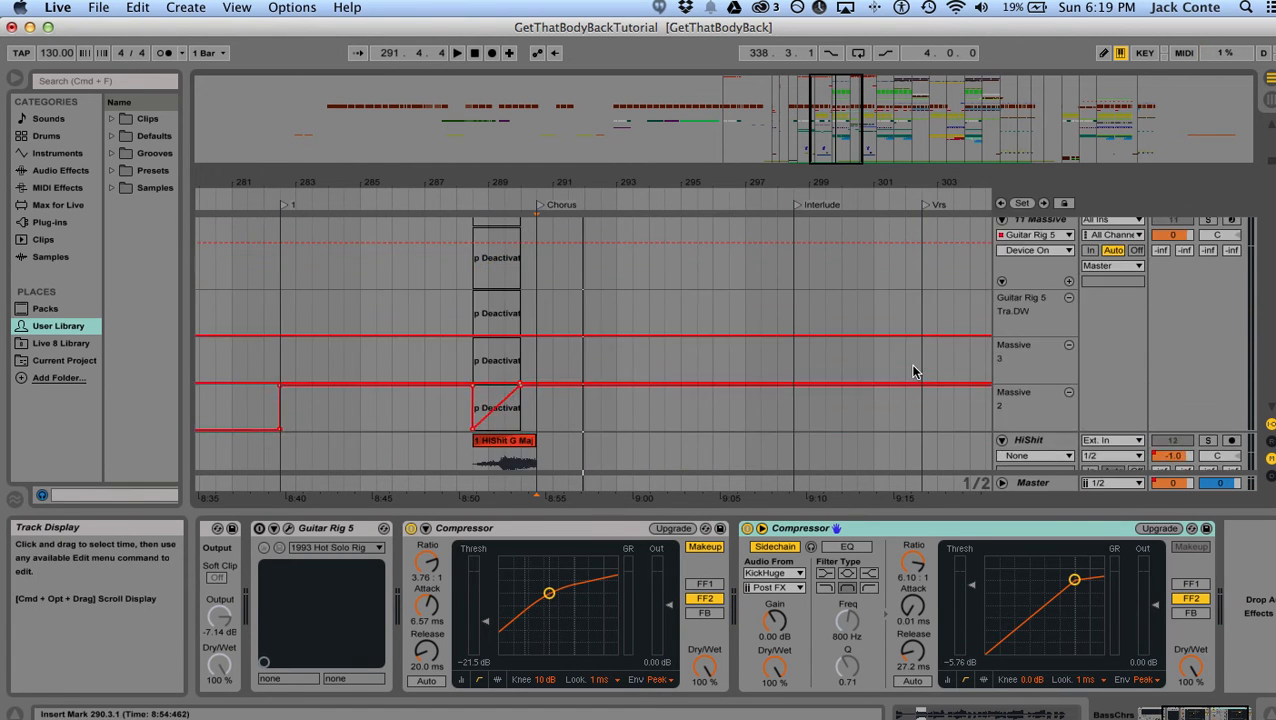
pyautogui.click(538, 397)
pyautogui.scroll(-8, 775, 440)
pyautogui.scroll(-6, 775, 440)
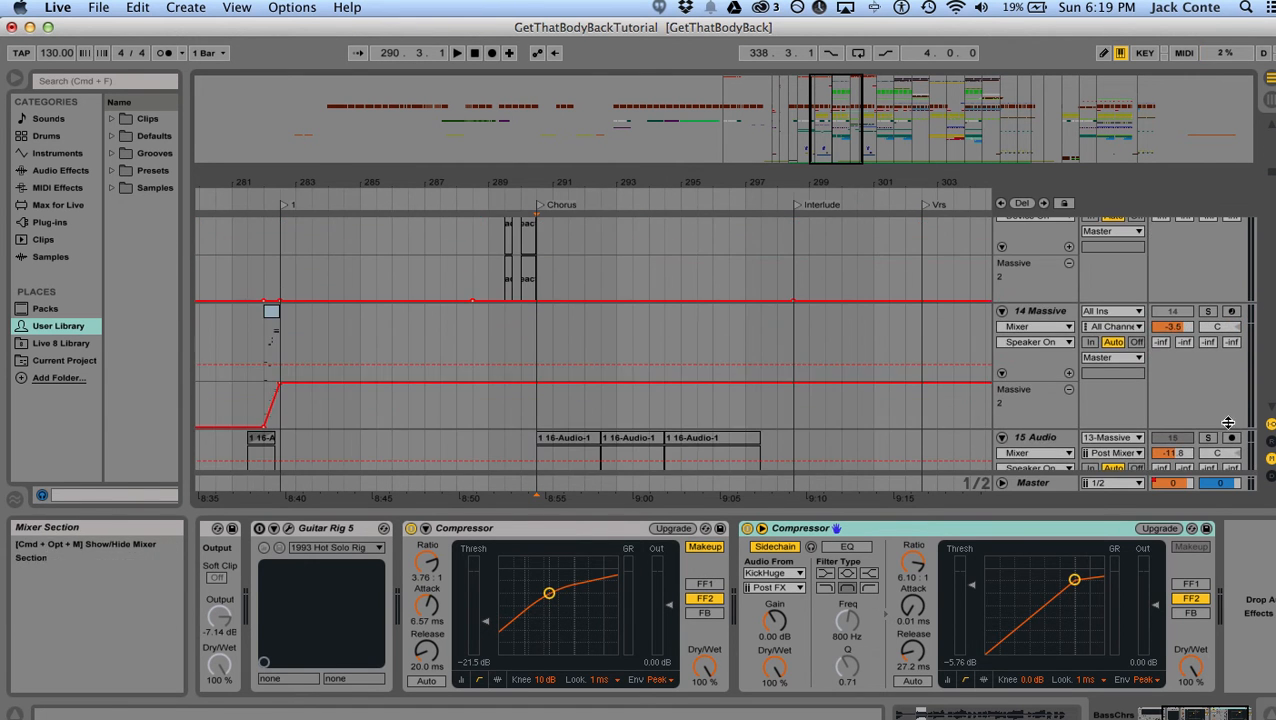
pyautogui.scroll(-3, 1240, 395)
pyautogui.press('space')
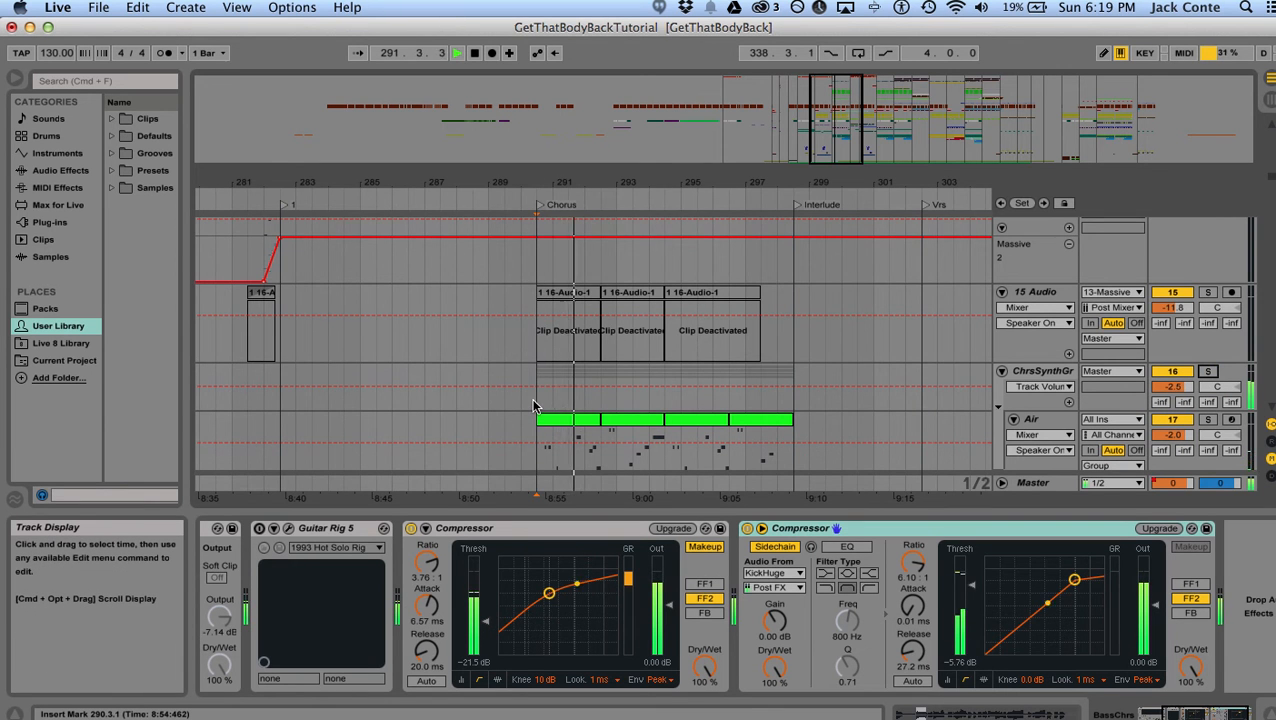
pyautogui.scroll(-3, 533, 406)
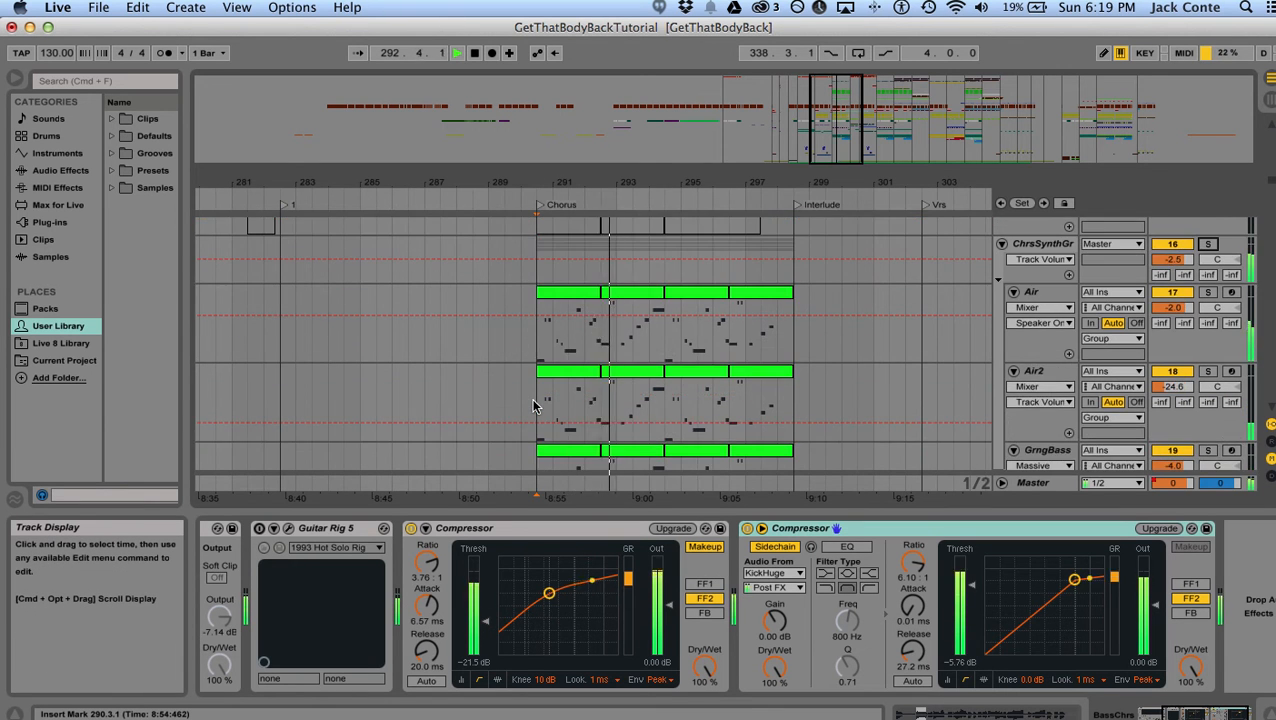
pyautogui.scroll(-3, 533, 406)
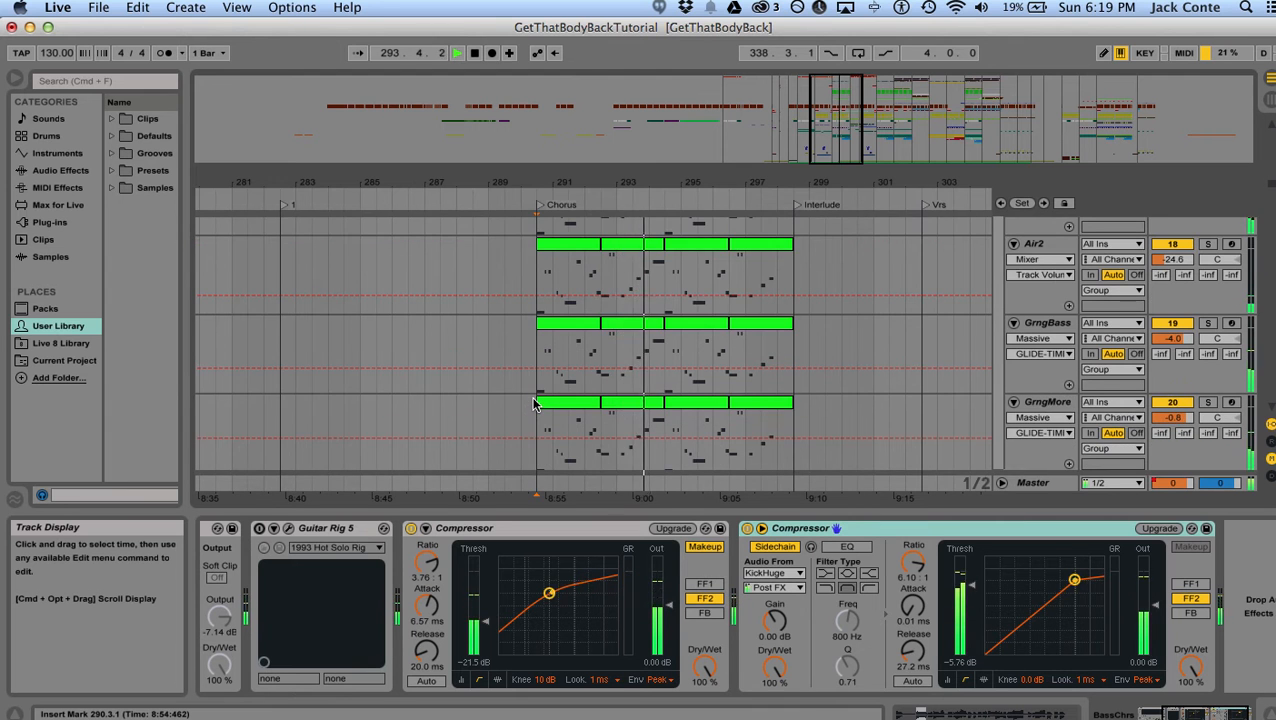
pyautogui.scroll(-3, 540, 400)
pyautogui.scroll(-8, 560, 385)
pyautogui.scroll(-5, 571, 380)
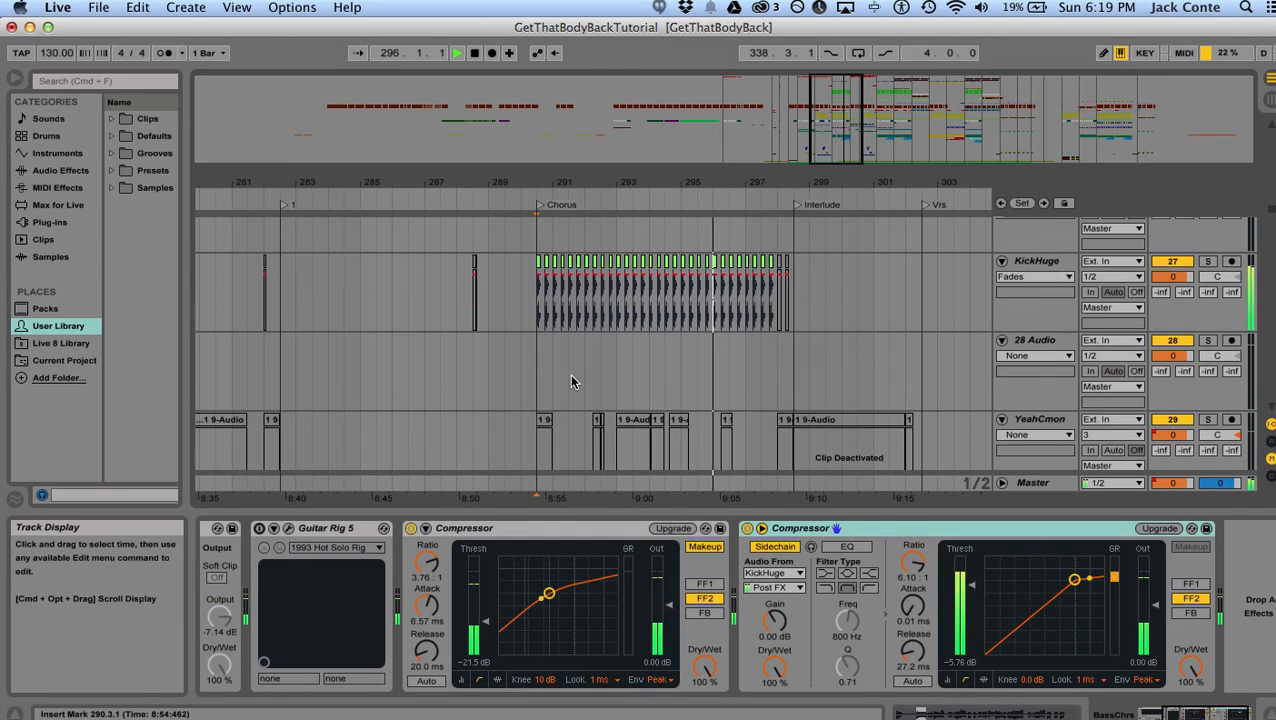
# - Select the KickHuge clips from the Chorus marker to 292.4.1, solo the track to hear them and clear the solo
pyautogui.moveTo(566, 178); pyautogui.dragTo(571, 268)
pyautogui.moveTo(483, 313); pyautogui.dragTo(727, 312)
pyautogui.press('space')
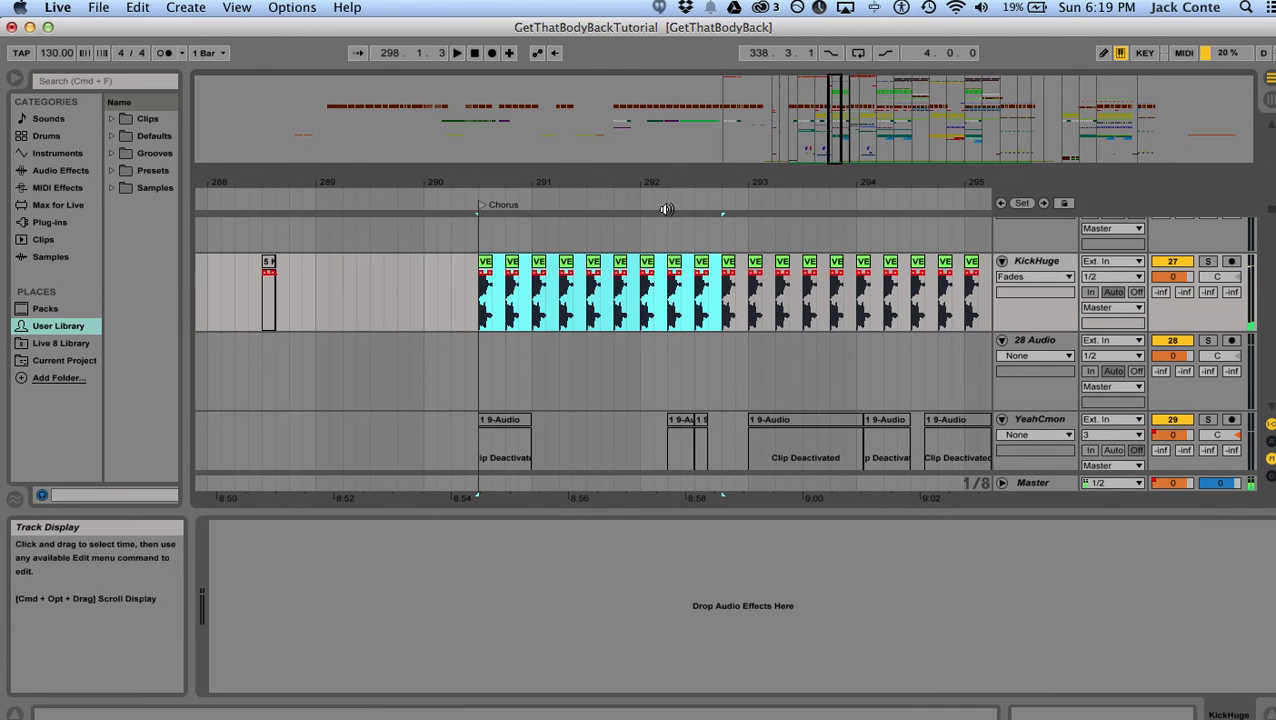
pyautogui.moveTo(692, 182); pyautogui.dragTo(692, 150)
pyautogui.click(1209, 262)
pyautogui.press('space')
pyautogui.press('space')
pyautogui.click(1209, 262)
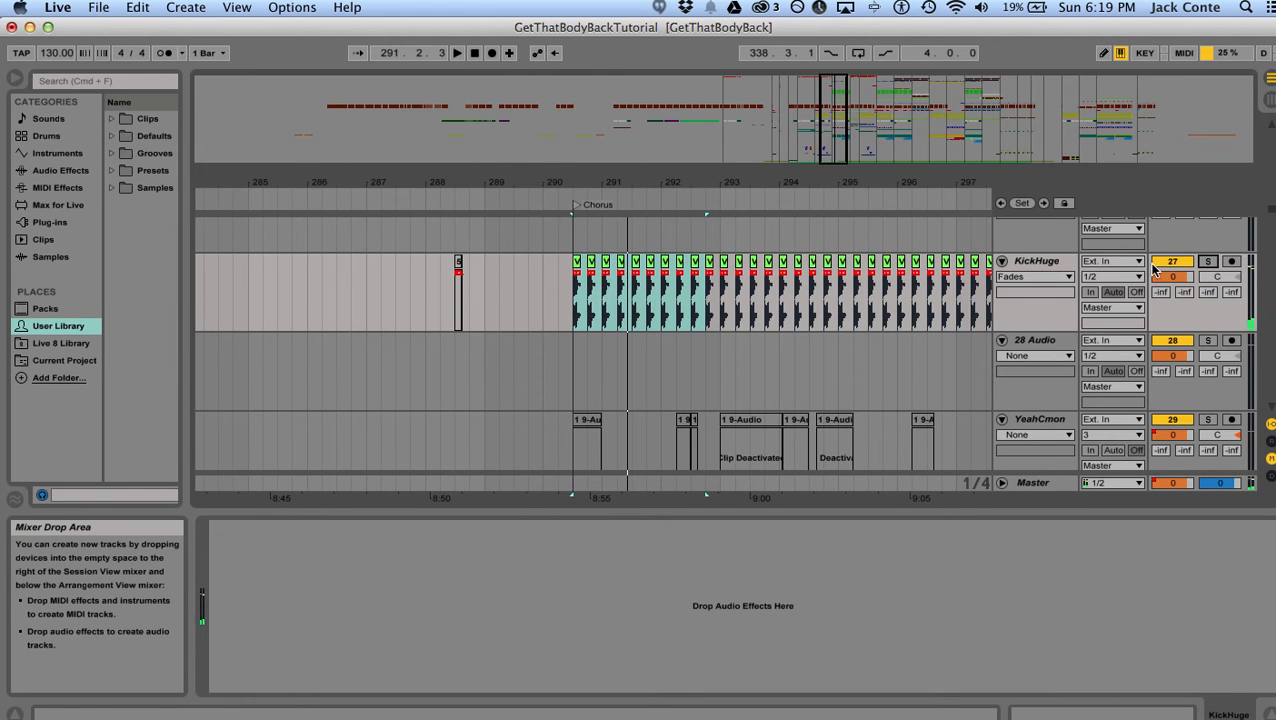
# - Locate the acoustic drum tracks and select the Kick and Snare clips from 270.3.1 to 273.3.1 at the START marker
pyautogui.press('-')
pyautogui.scroll(-10, 730, 380)
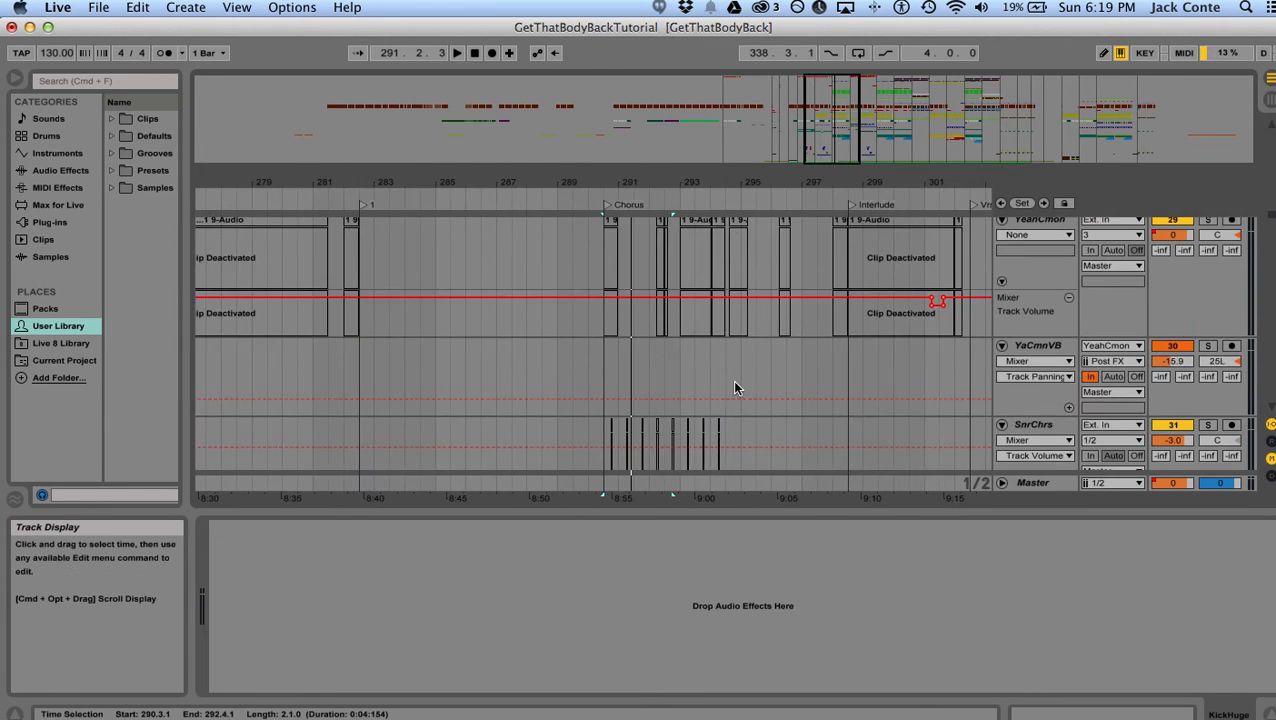
pyautogui.moveTo(714, 183); pyautogui.dragTo(714, 112)
pyautogui.moveTo(412, 188); pyautogui.dragTo(419, 251)
pyautogui.moveTo(473, 182); pyautogui.dragTo(473, 115)
pyautogui.moveTo(320, 181); pyautogui.dragTo(320, 165)
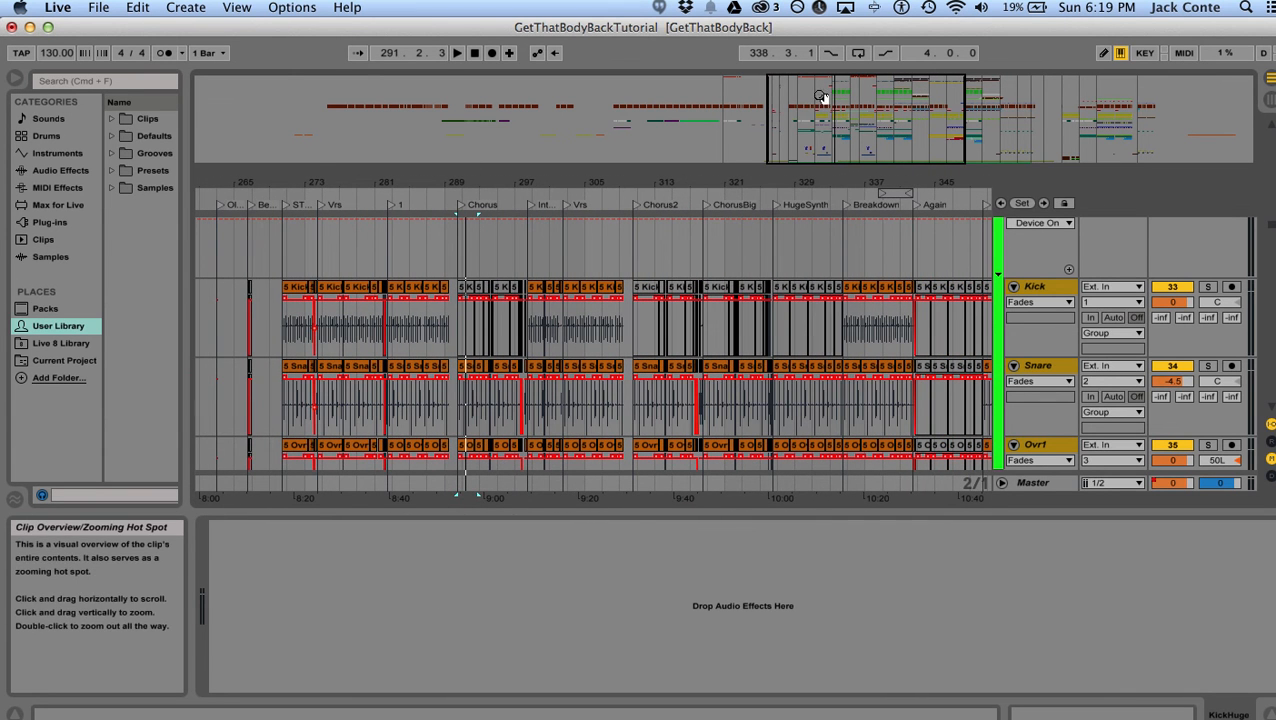
pyautogui.moveTo(290, 191); pyautogui.dragTo(296, 273)
pyautogui.click(258, 338)
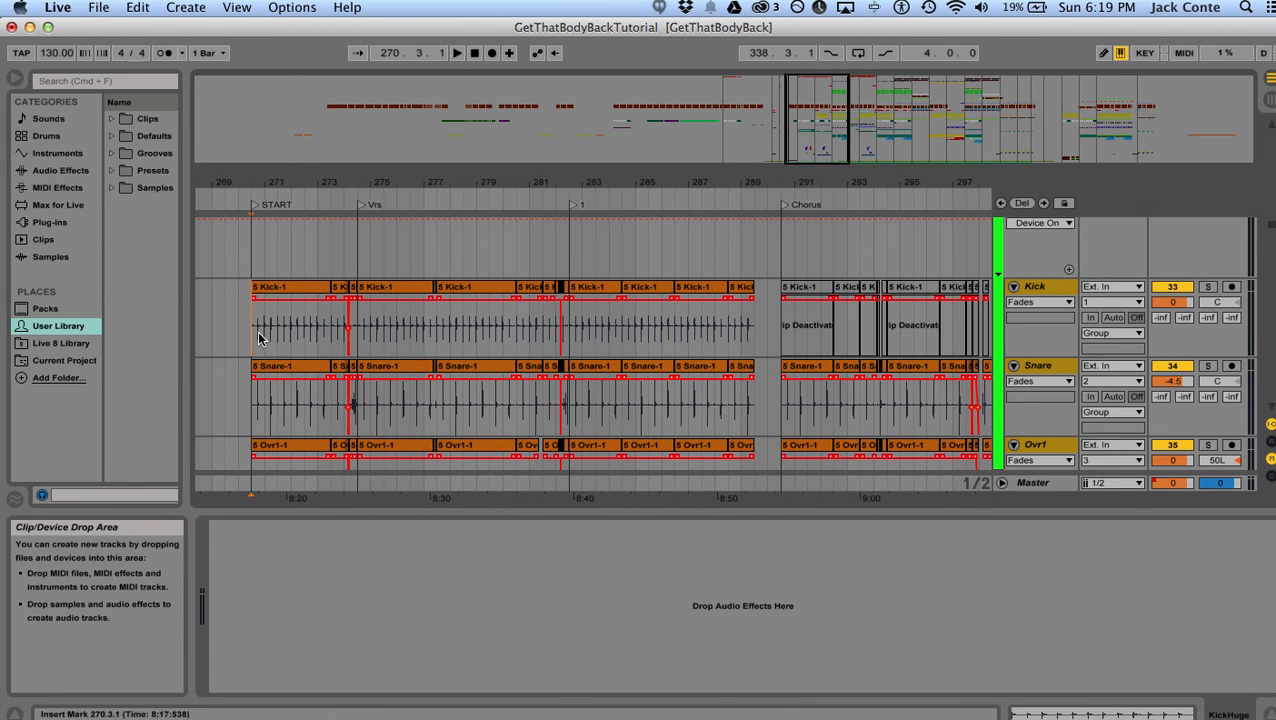
pyautogui.moveTo(258, 338); pyautogui.dragTo(334, 400)
pyautogui.moveTo(276, 182); pyautogui.dragTo(266, 216)
pyautogui.scroll(-3, 366, 341)
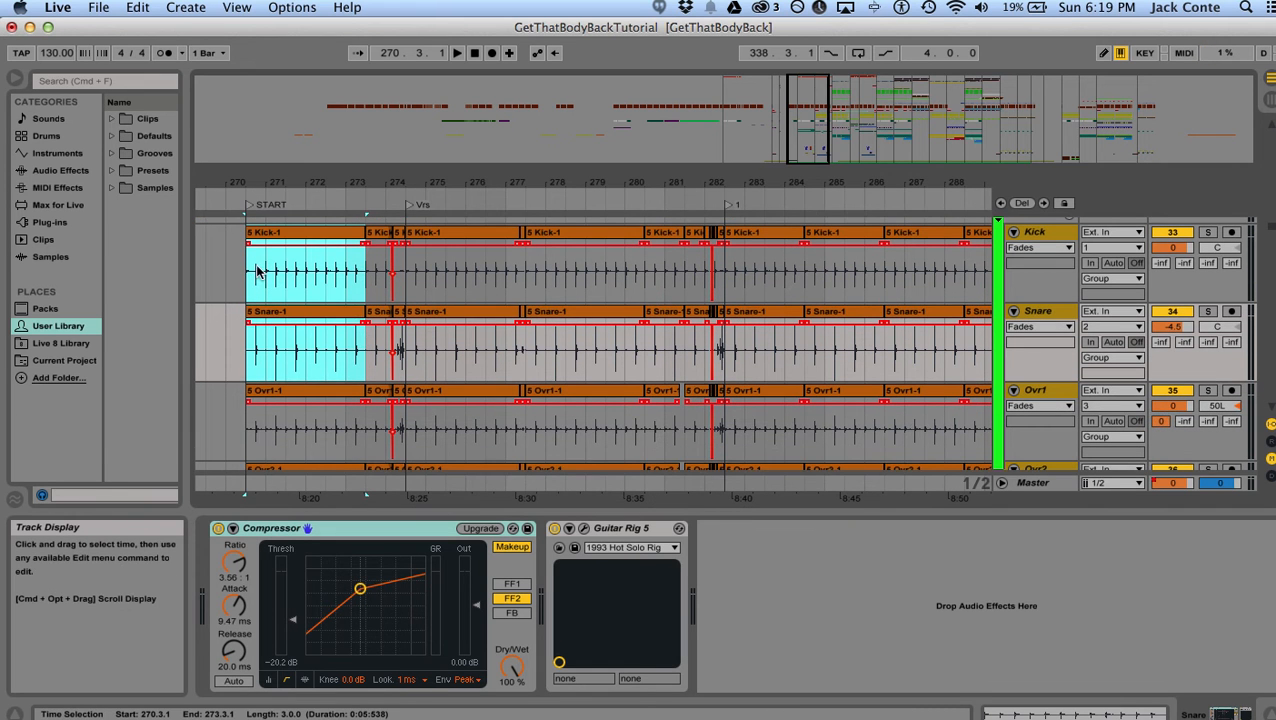
# - Select the four Kick bars from START to Vrs, solo the Kick track and play them
pyautogui.moveTo(244, 267); pyautogui.dragTo(394, 276)
pyautogui.click(1208, 232)
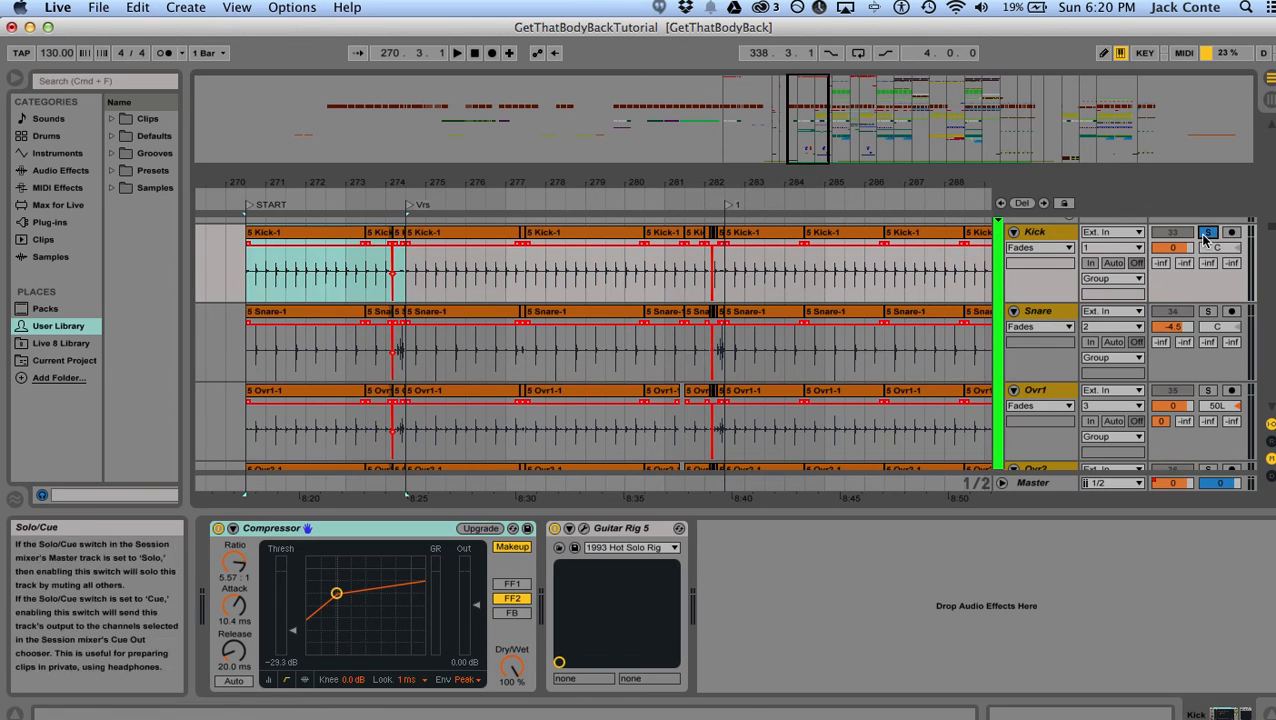
pyautogui.scroll(5, 846, 290)
pyautogui.scroll(2, 984, 278)
pyautogui.scroll(-4, 757, 250)
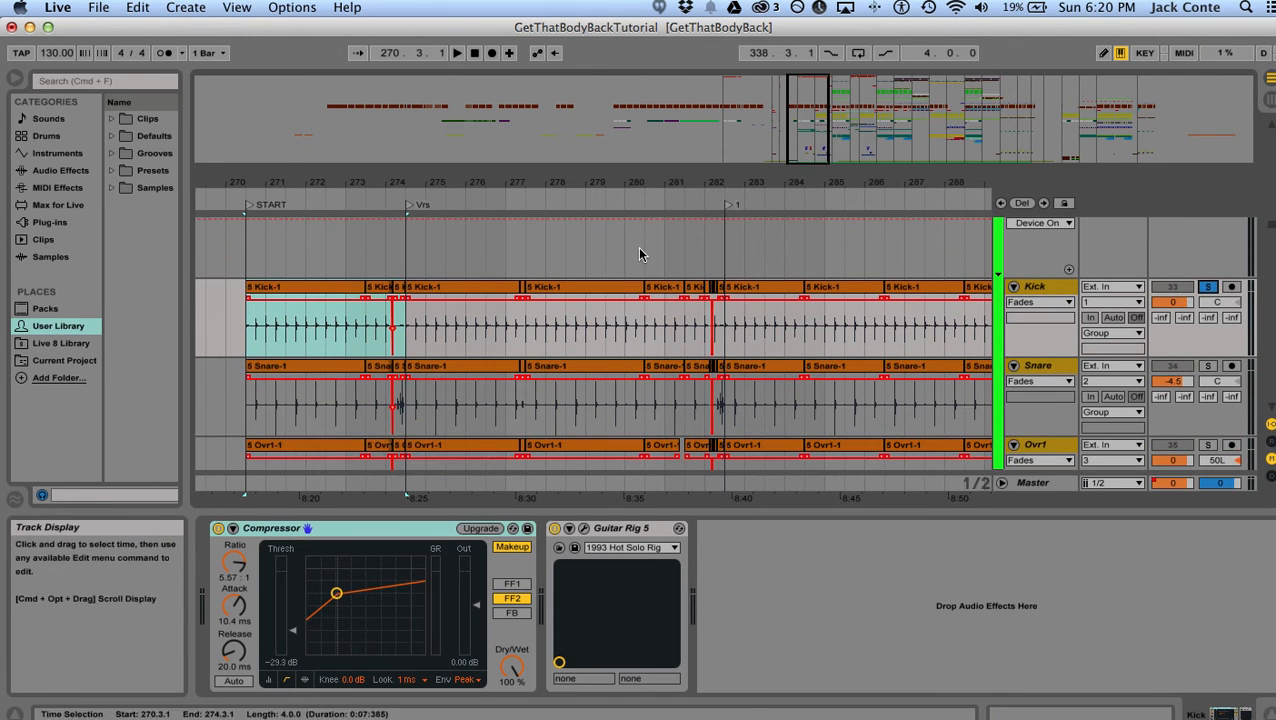
pyautogui.press('space')
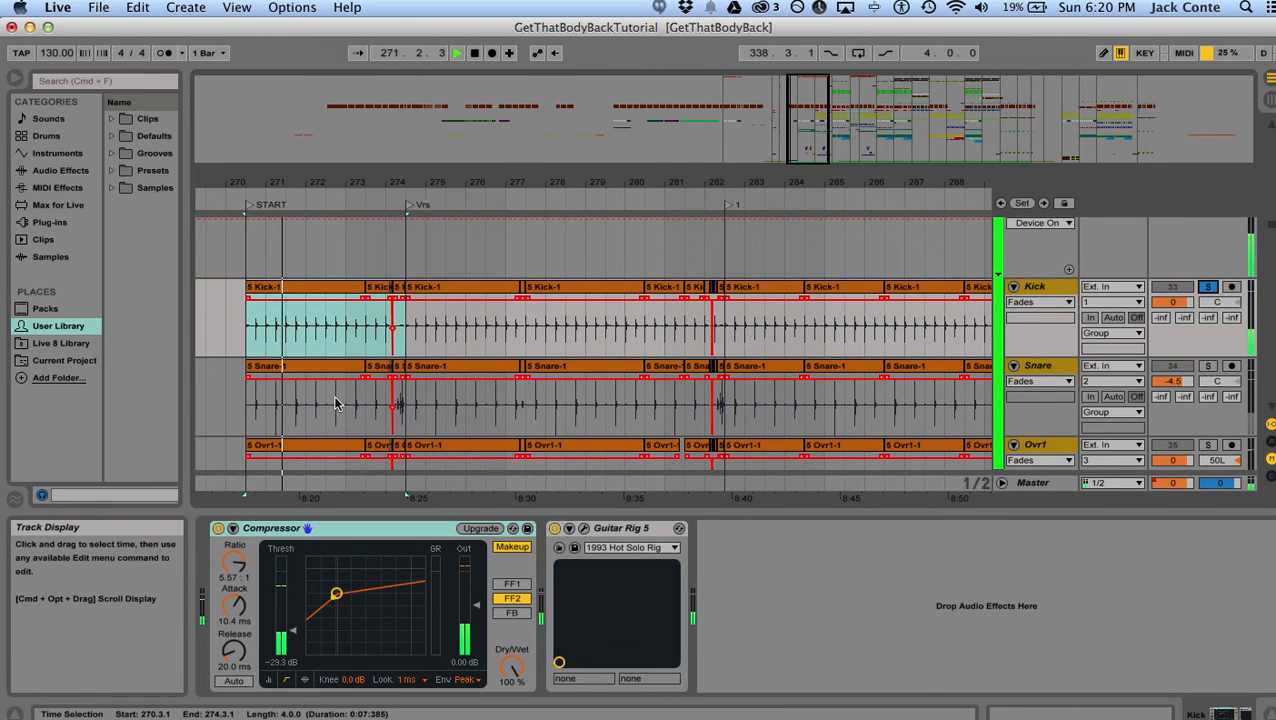
# - Switch the solo from Kick to Snare and play the section from START
pyautogui.click(1208, 367)
pyautogui.click(1208, 367)
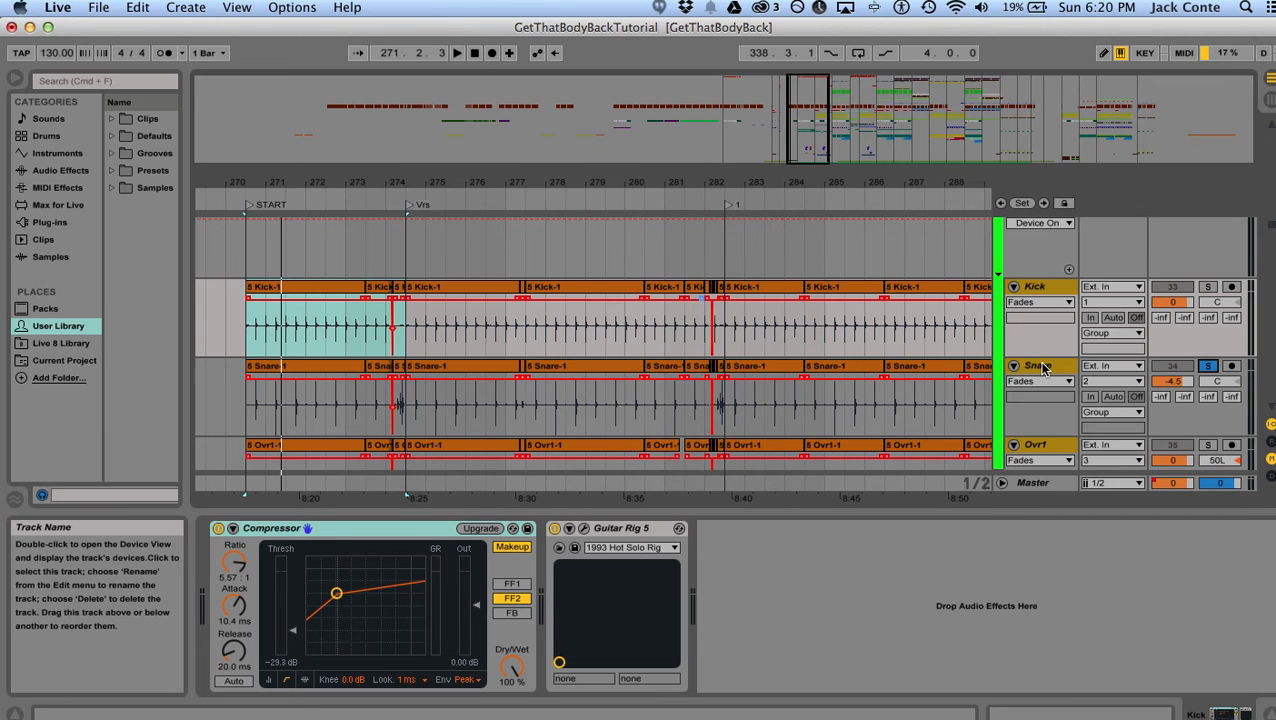
pyautogui.press('space')
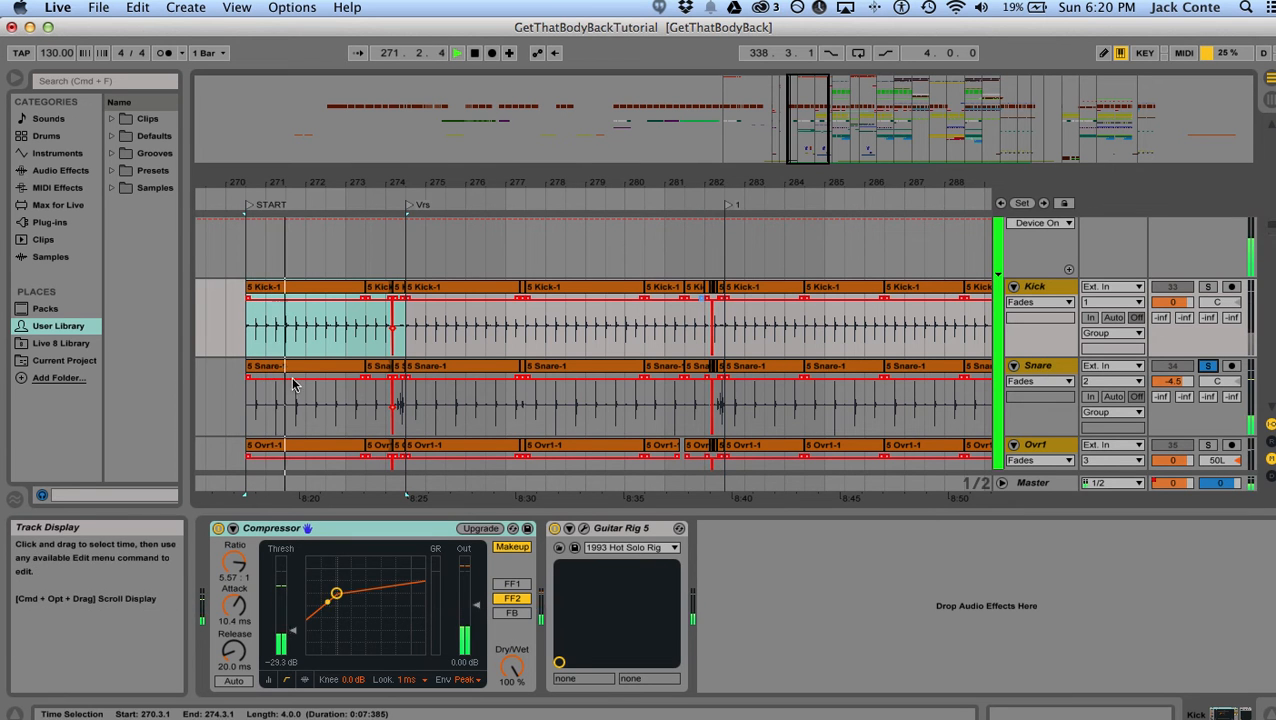
# - Solo the Ovr1 and Ovr2 overhead tracks together during playback, listen, and stop
pyautogui.scroll(-2, 311, 378)
pyautogui.click(1210, 372)
pyautogui.keyDown('super'); pyautogui.click(1208, 451); pyautogui.keyUp('super')
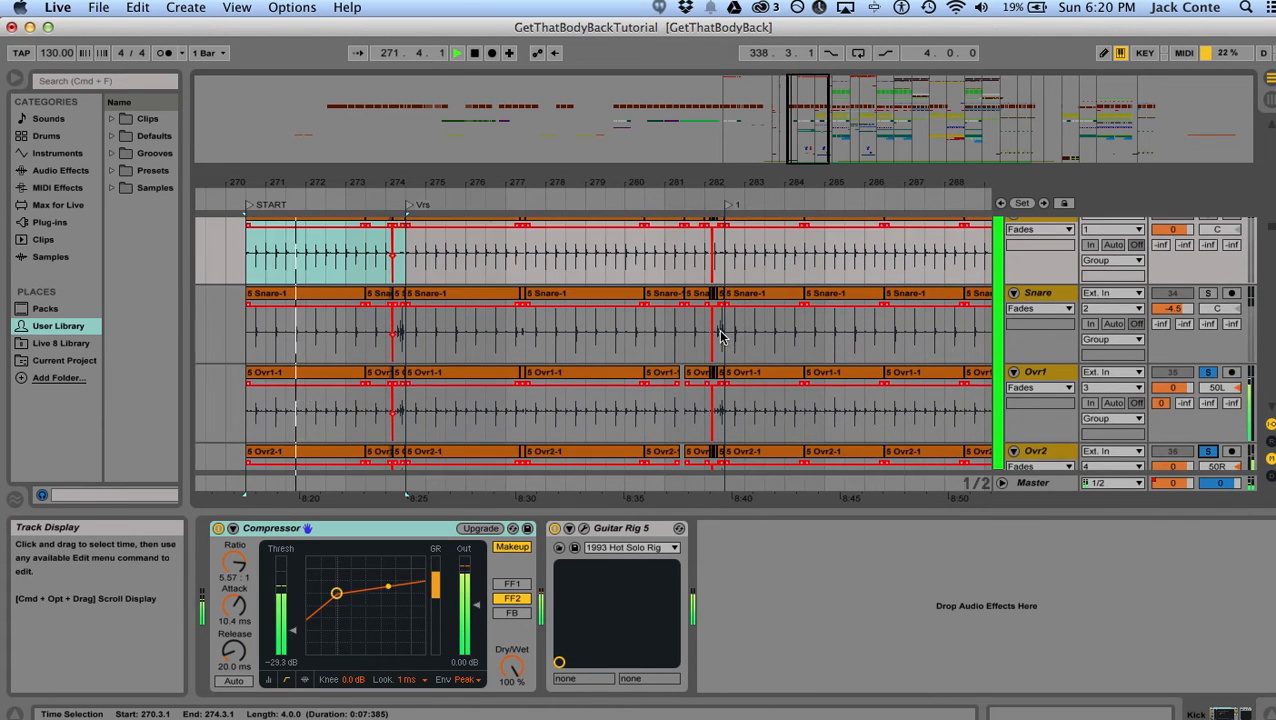
pyautogui.scroll(2, 720, 335)
pyautogui.press('space')
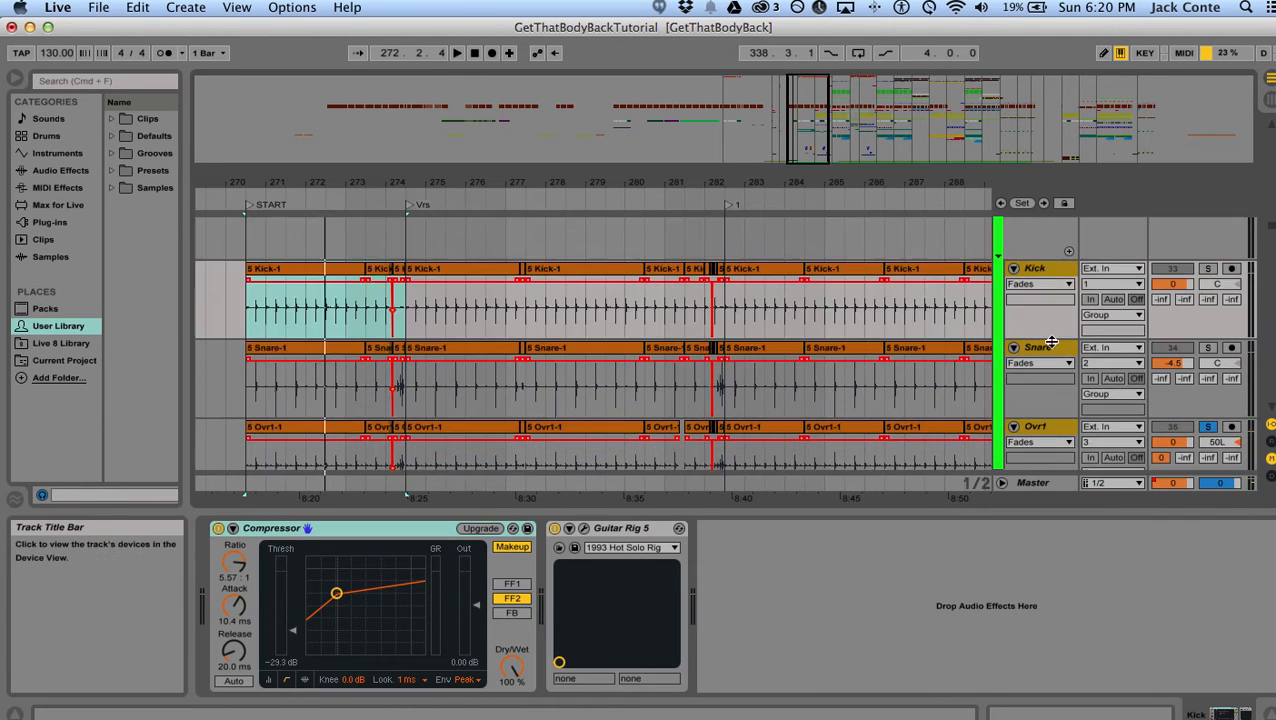
# - Add Kick and Snare to the soloed overheads and play the whole drum kit from START
pyautogui.click(1208, 268)
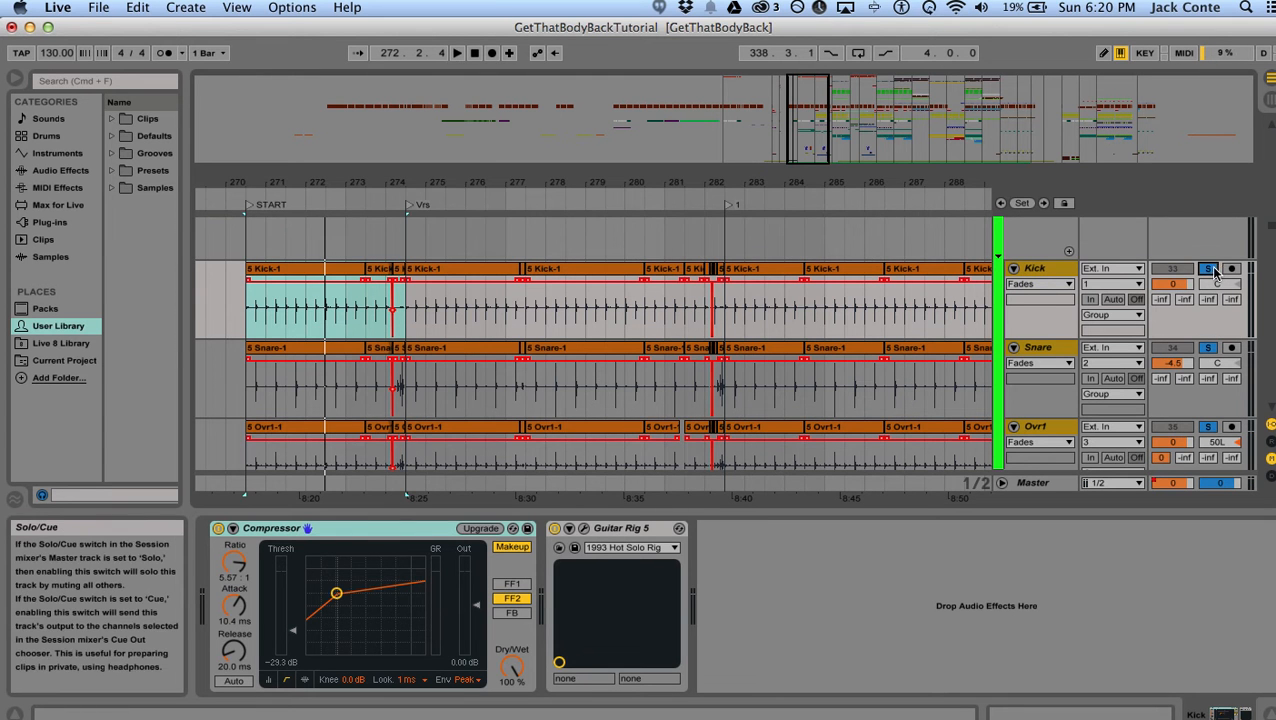
pyautogui.scroll(-1, 1050, 271)
pyautogui.scroll(-2, 1053, 313)
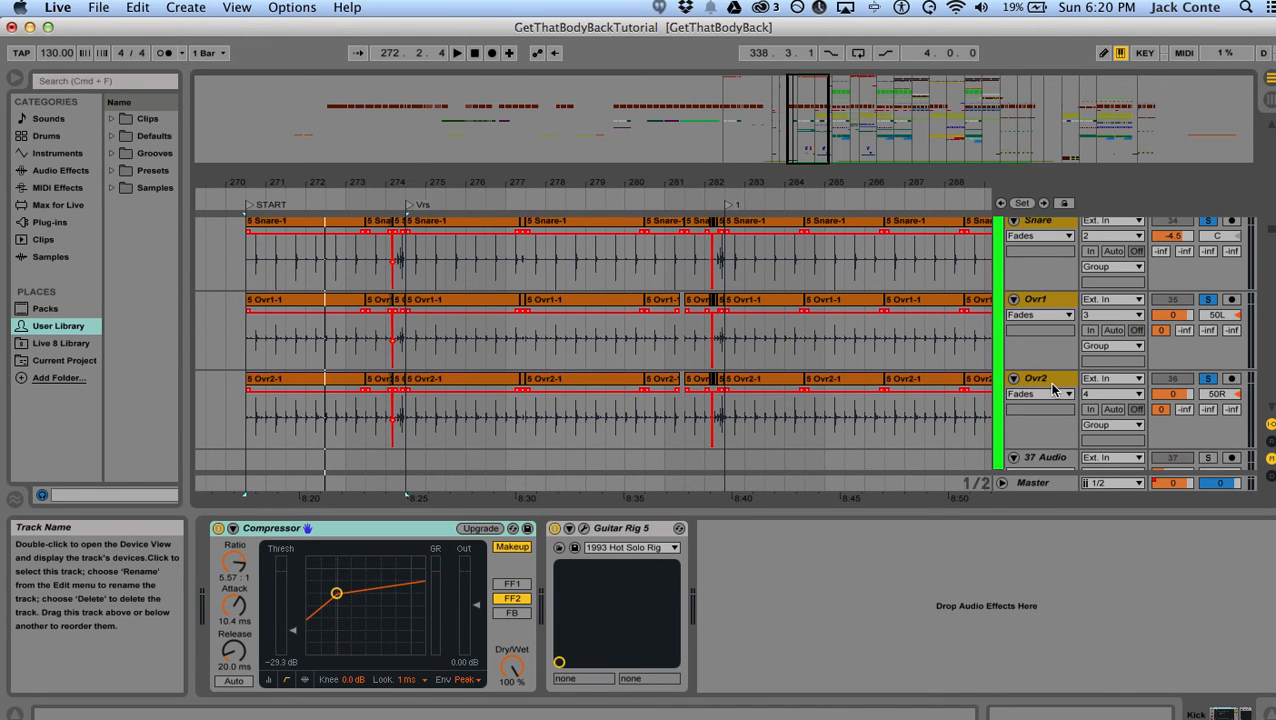
pyautogui.scroll(2, 270, 385)
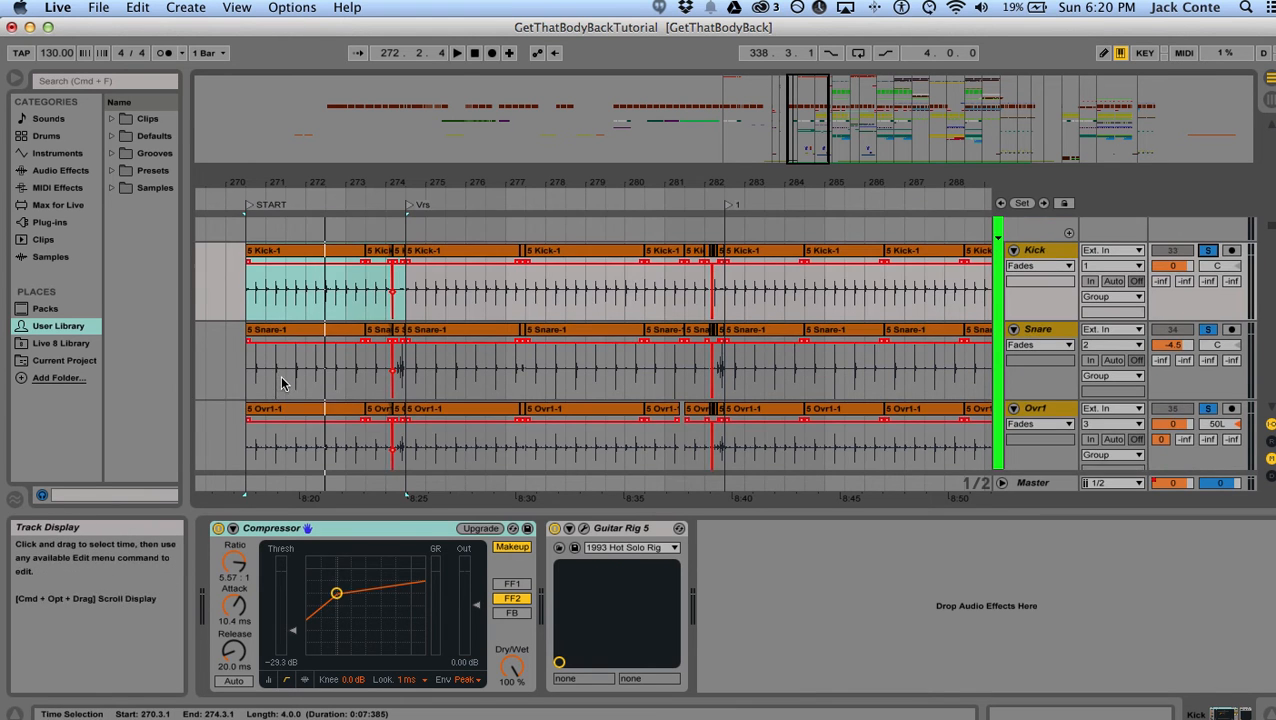
pyautogui.scroll(1, 282, 383)
pyautogui.press('space')
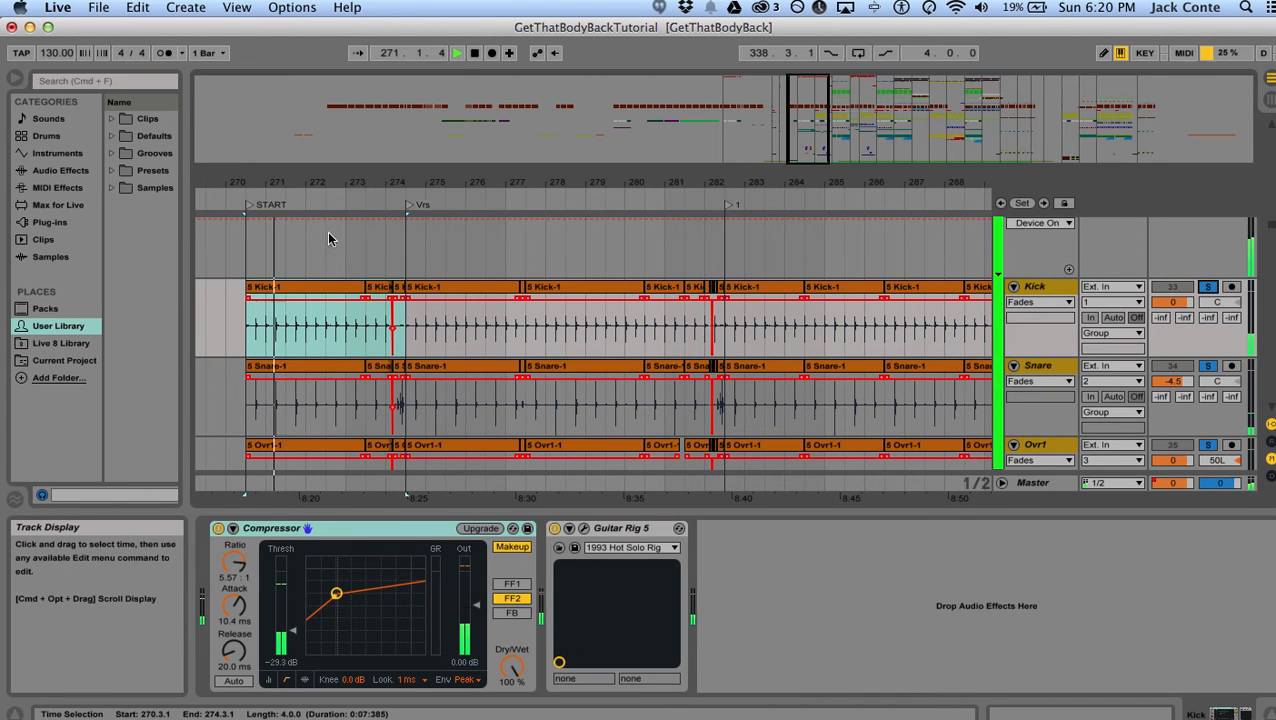
# - Loop the selected section from 270.3.1 to 274.3.1, listen to the drums repeat and stop playback
pyautogui.moveTo(332, 183); pyautogui.dragTo(335, 135)
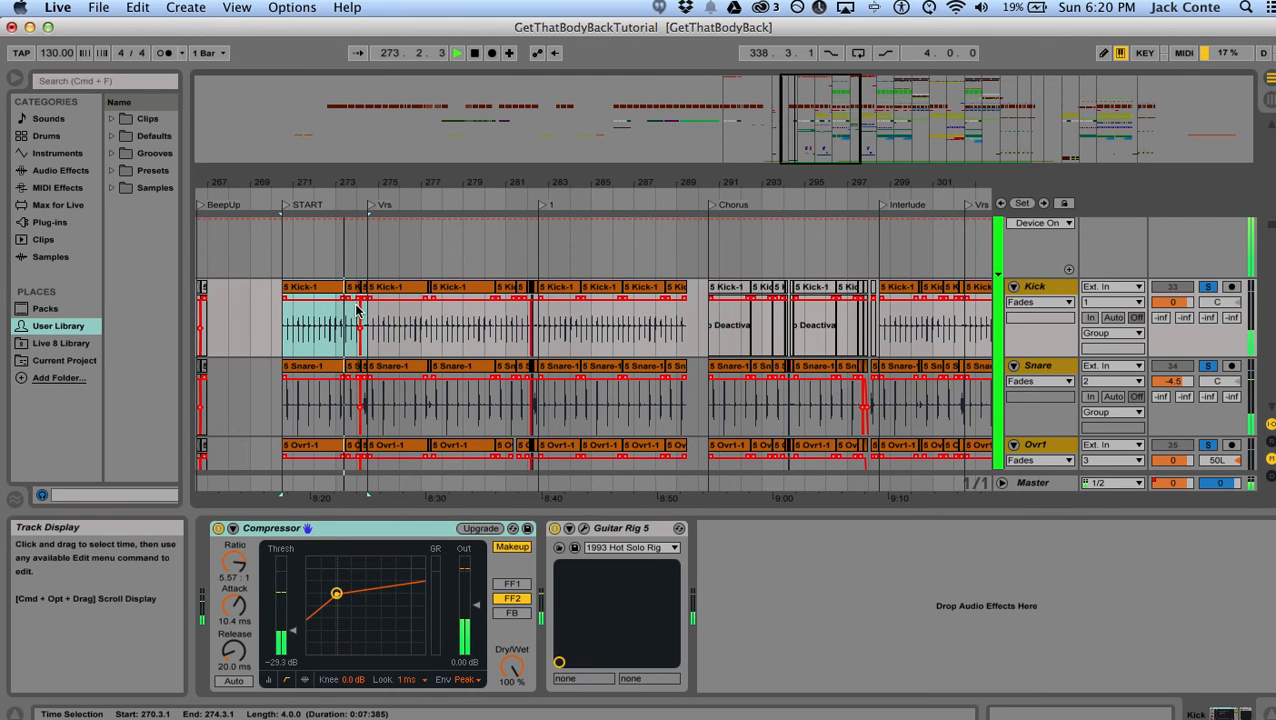
pyautogui.press('super+l')
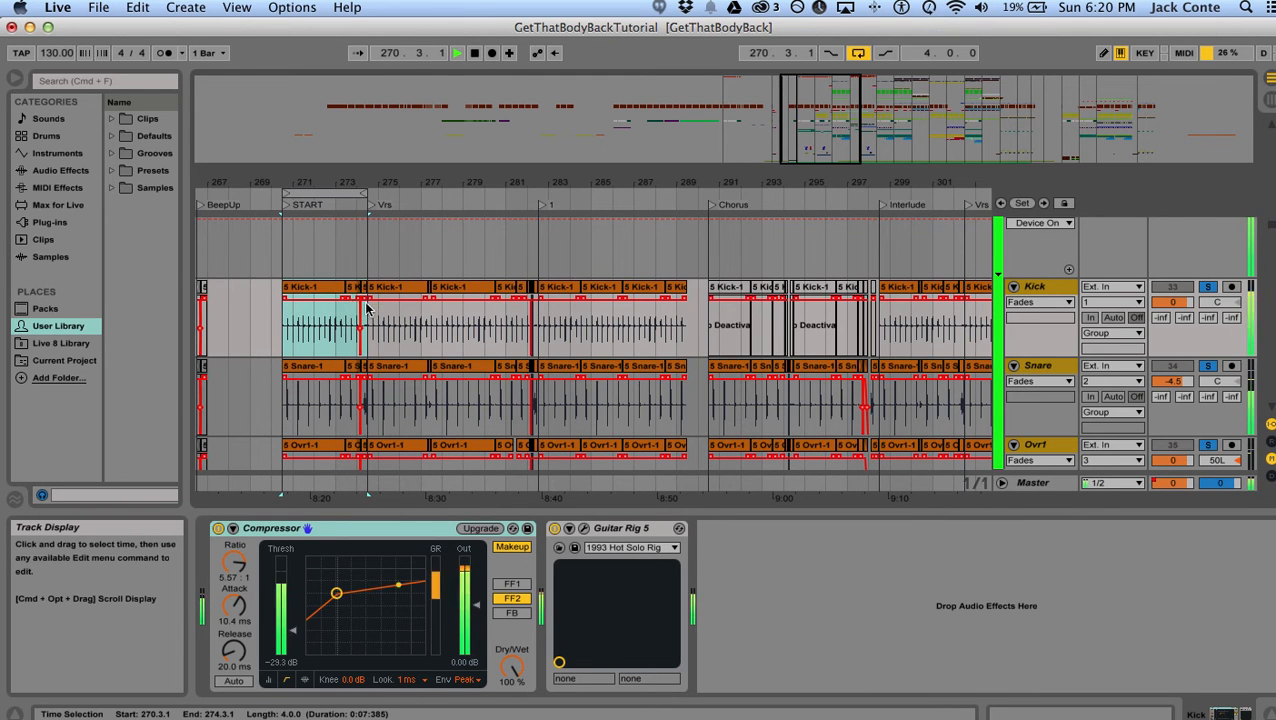
pyautogui.press('space')
# - Select the deactivated Kick clips in the chorus from 290.3.1 to 299.1.1
pyautogui.scroll(-8, 320, 295)
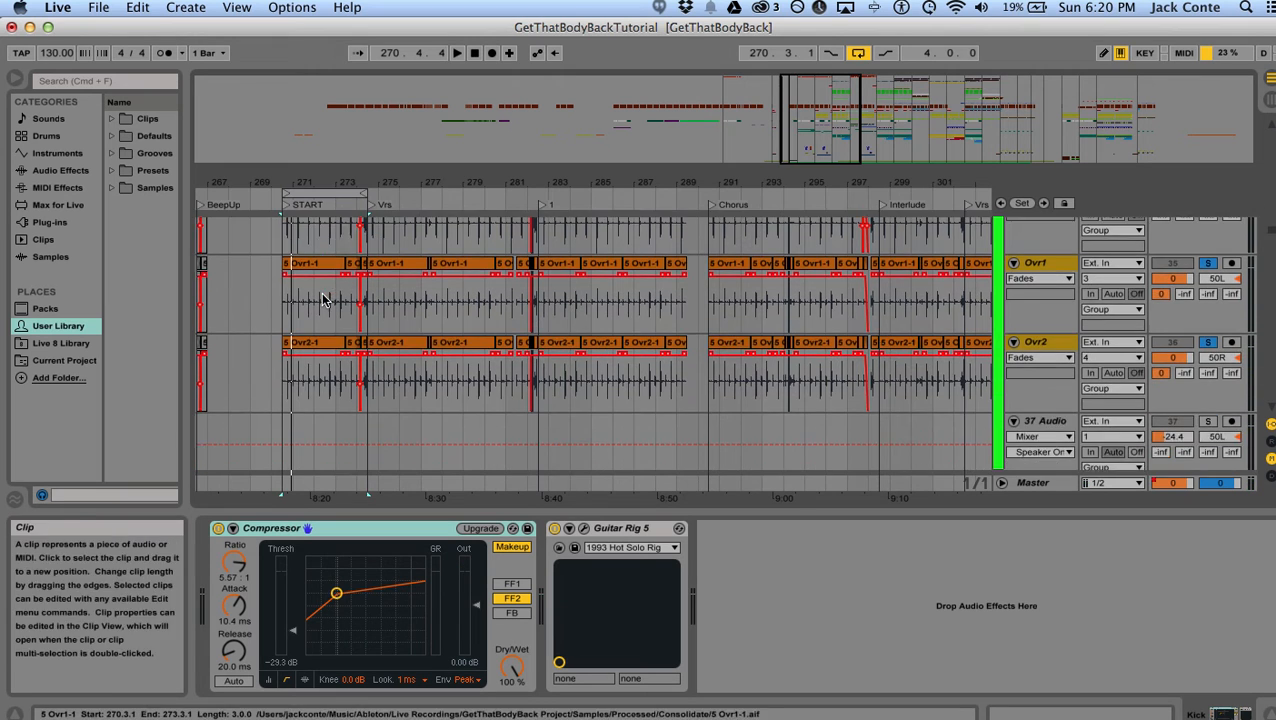
pyautogui.scroll(6, 316, 305)
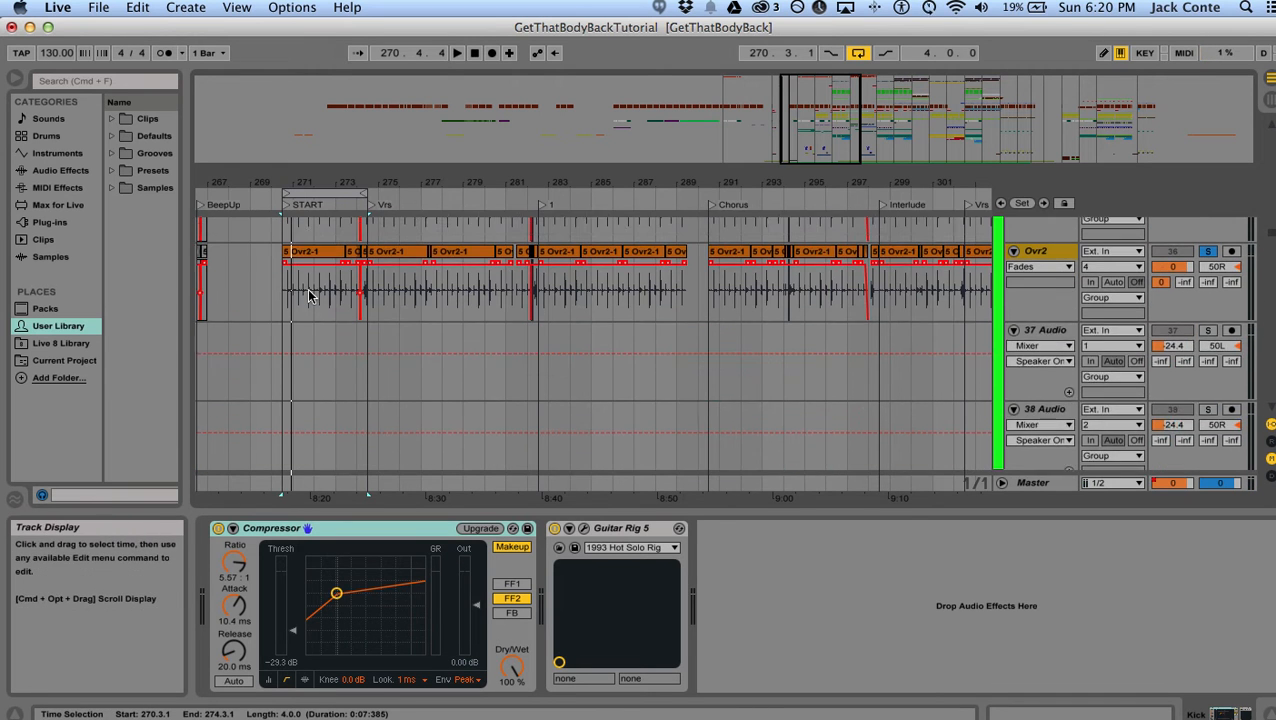
pyautogui.hscroll(3, 430, 300)
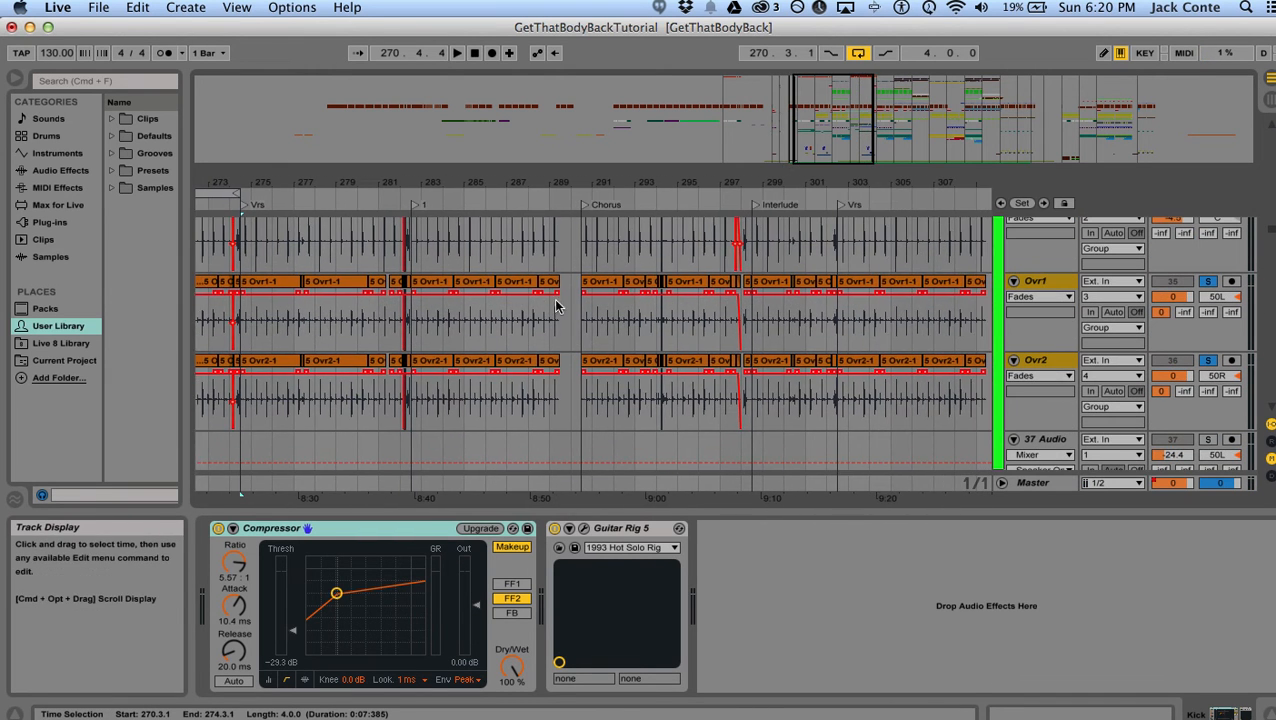
pyautogui.scroll(5, 559, 298)
pyautogui.scroll(-5, 561, 304)
pyautogui.moveTo(494, 322); pyautogui.dragTo(763, 372)
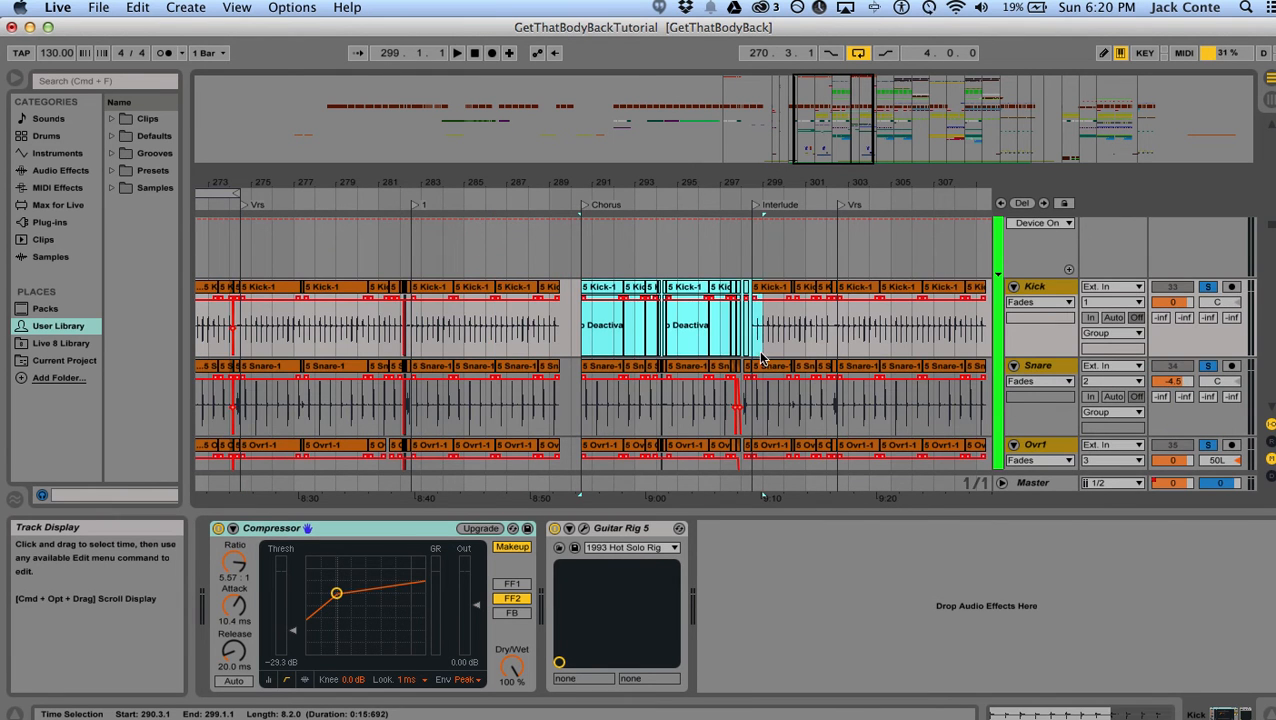
# - Place the insert marker at KickHuge's Chorus start, solo the track to hear it and clear the solo
pyautogui.scroll(3, 730, 322)
pyautogui.scroll(5, 730, 322)
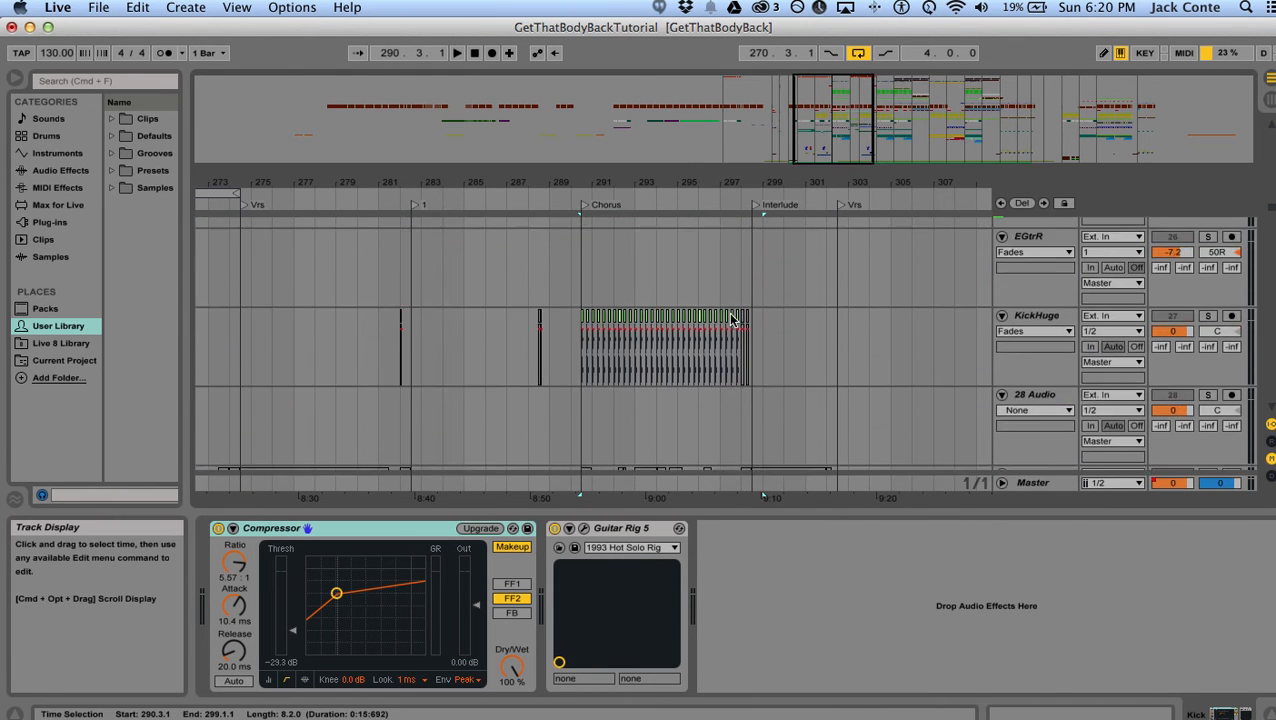
pyautogui.click(583, 356)
pyautogui.click(1208, 317)
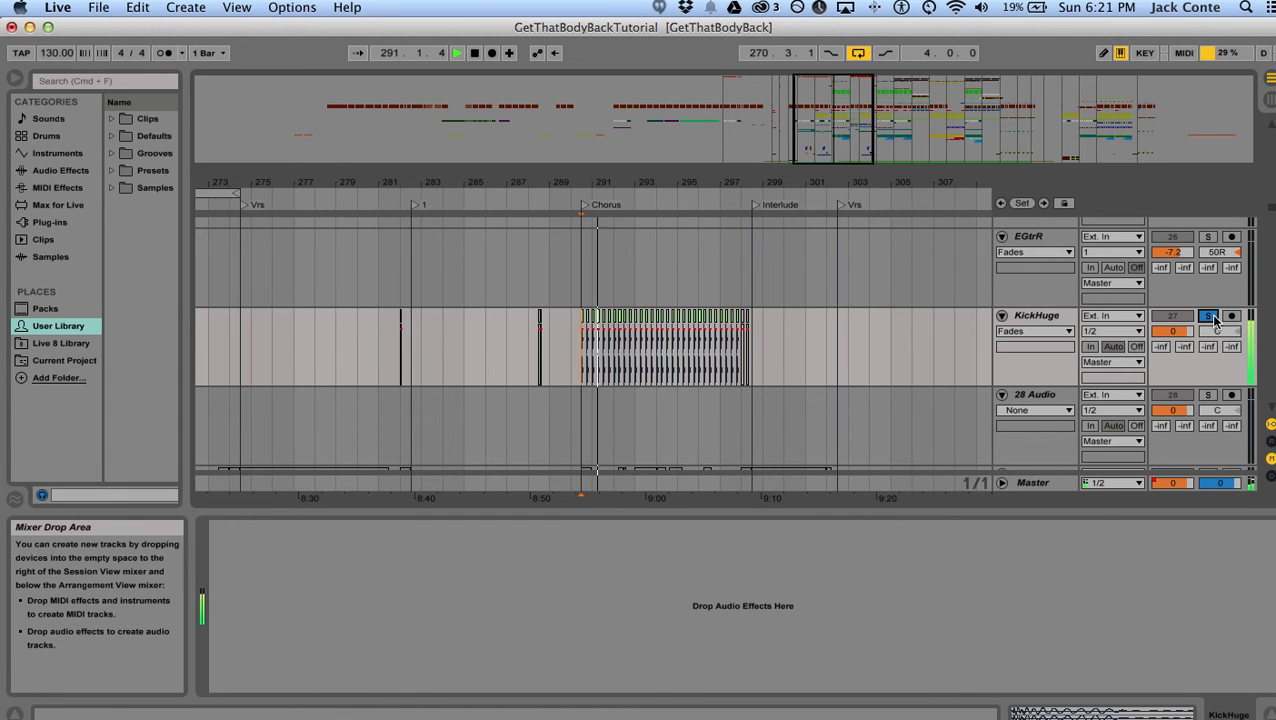
pyautogui.click(1208, 317)
# - Select the first KickHuge hits around the Chorus marker, from 290.2.4 to 290.4.2, to inspect their waveforms
pyautogui.moveTo(597, 184); pyautogui.dragTo(597, 290)
pyautogui.click(288, 341)
pyautogui.moveTo(269, 350); pyautogui.dragTo(535, 346)
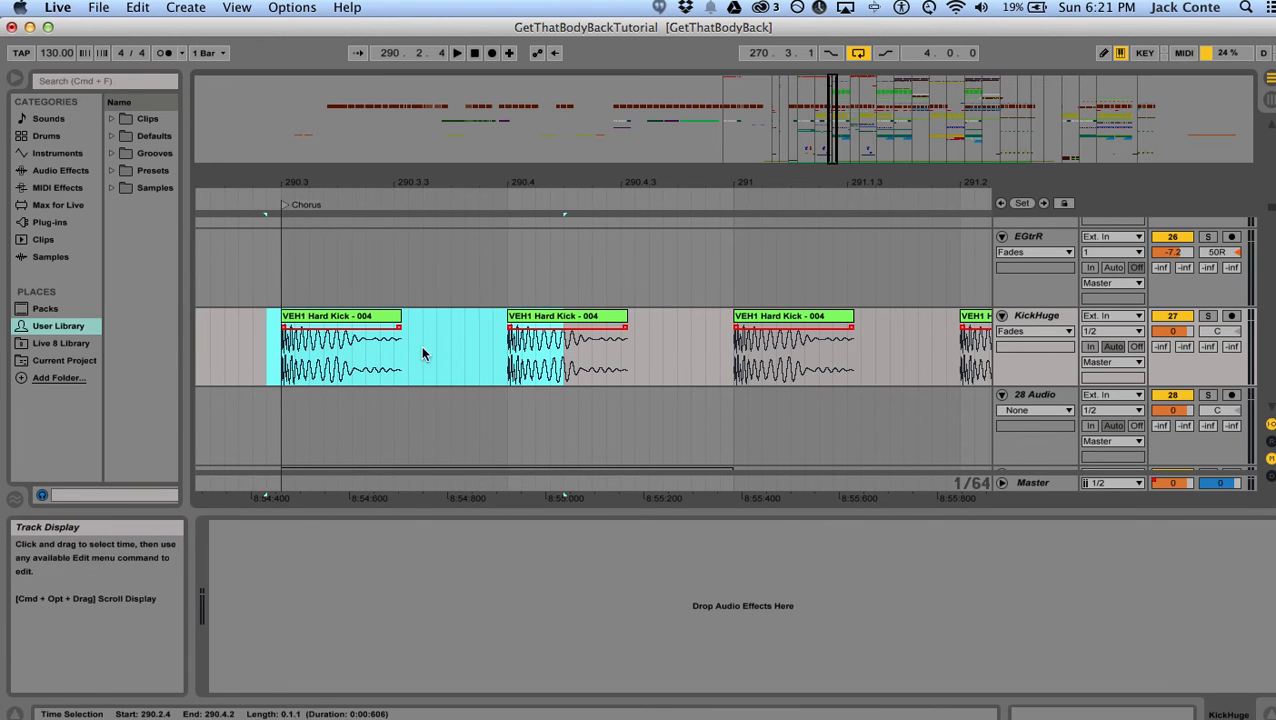
# - Solo KickHuge and play its hard kick samples from the Chorus marker at 290.3.1
pyautogui.click(1208, 316)
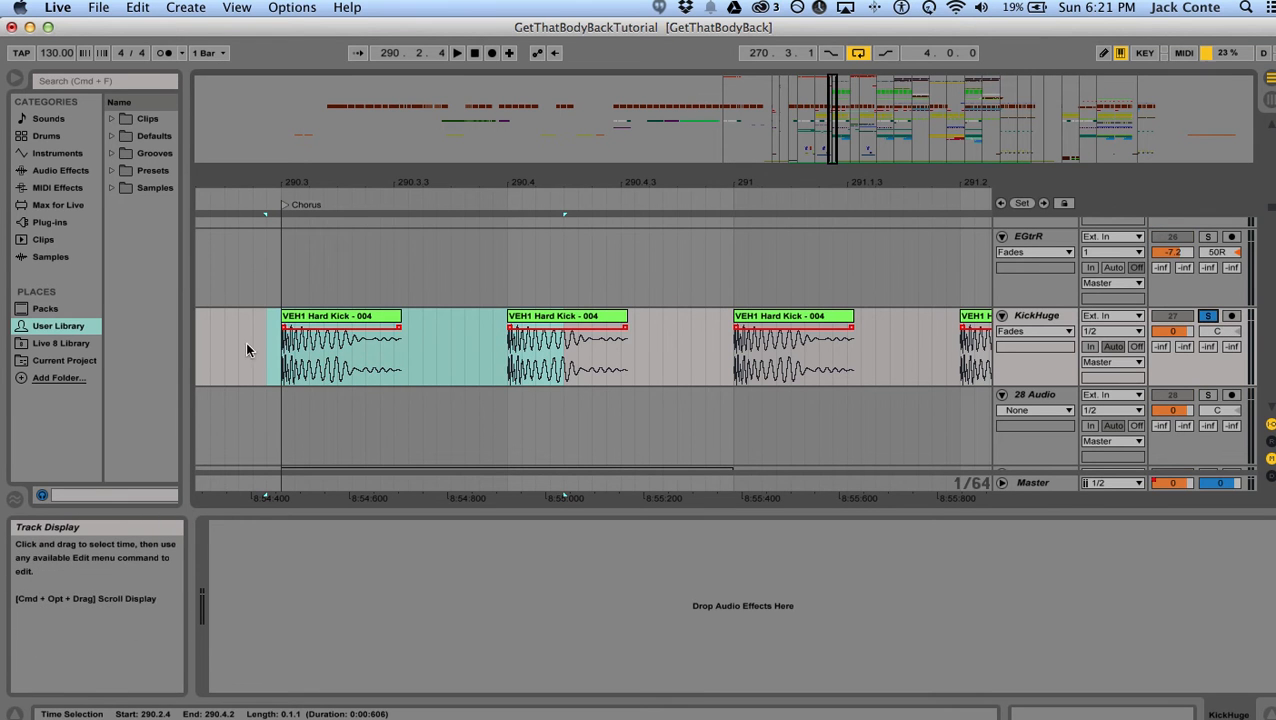
pyautogui.click(285, 344)
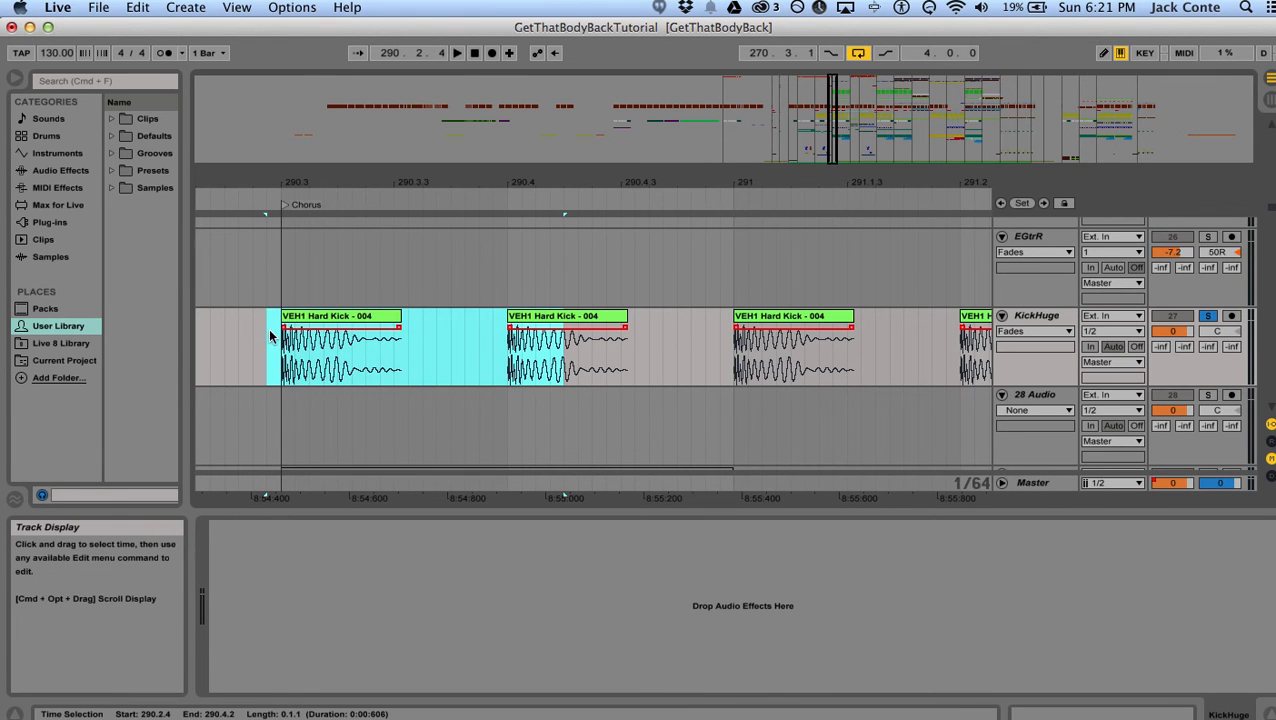
pyautogui.click(268, 336)
pyautogui.moveTo(333, 180); pyautogui.dragTo(333, 96)
pyautogui.press('space')
pyautogui.scroll(-15, 372, 326)
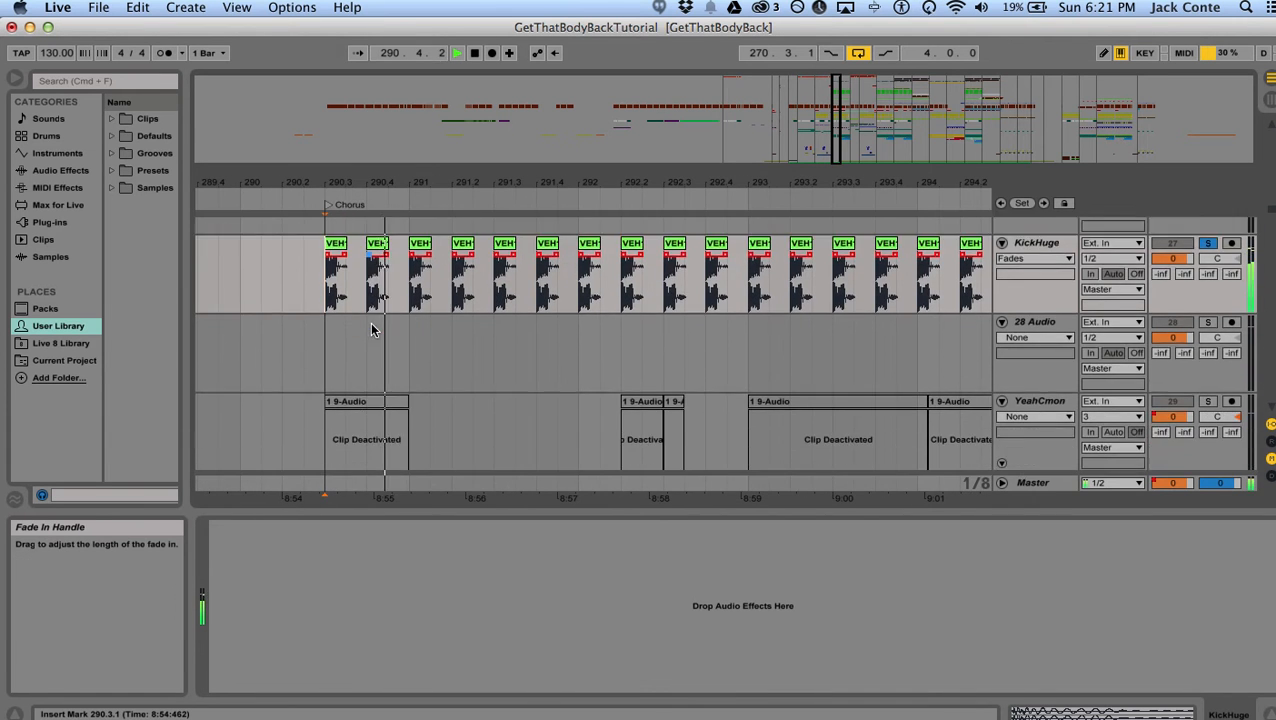
# - Solo the Snare, Ovr1 and Ovr2 tracks and play them from the Chorus marker
pyautogui.moveTo(436, 180); pyautogui.dragTo(436, 100)
pyautogui.scroll(3, 432, 282)
pyautogui.scroll(1, 431, 283)
pyautogui.press('space')
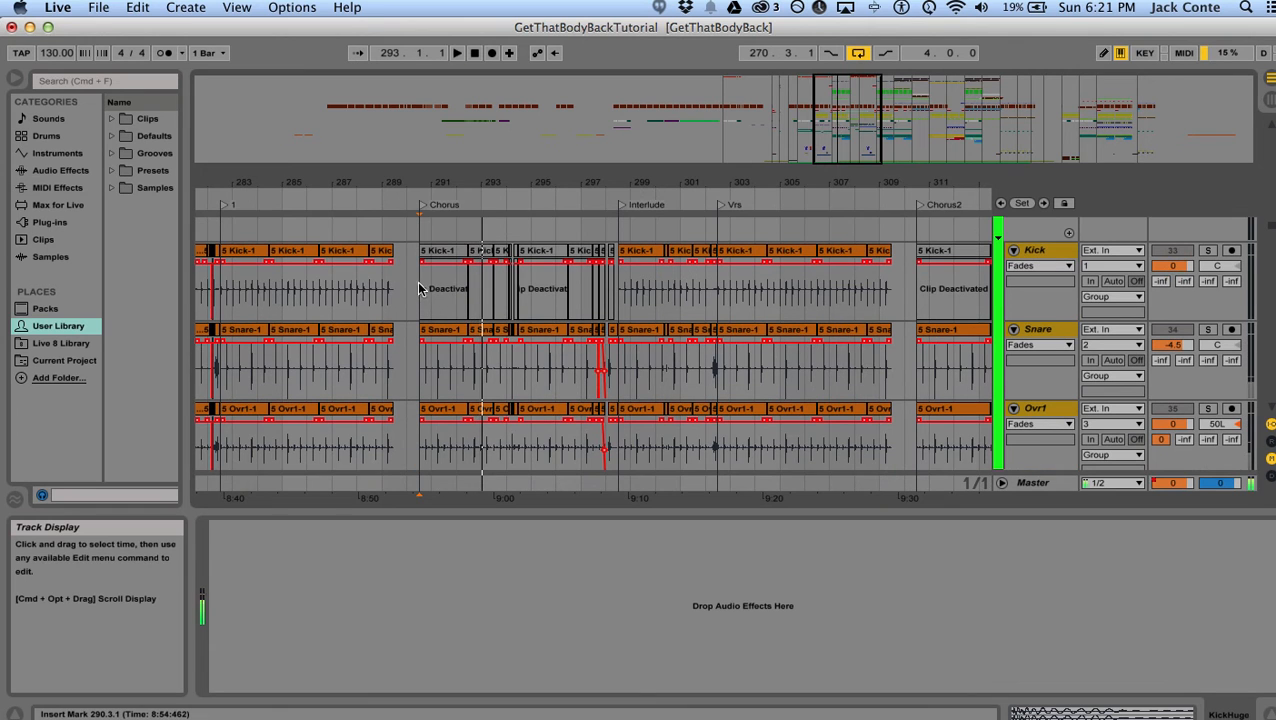
pyautogui.click(1208, 330)
pyautogui.scroll(-3, 1190, 338)
pyautogui.click(1208, 354)
pyautogui.click(1210, 433)
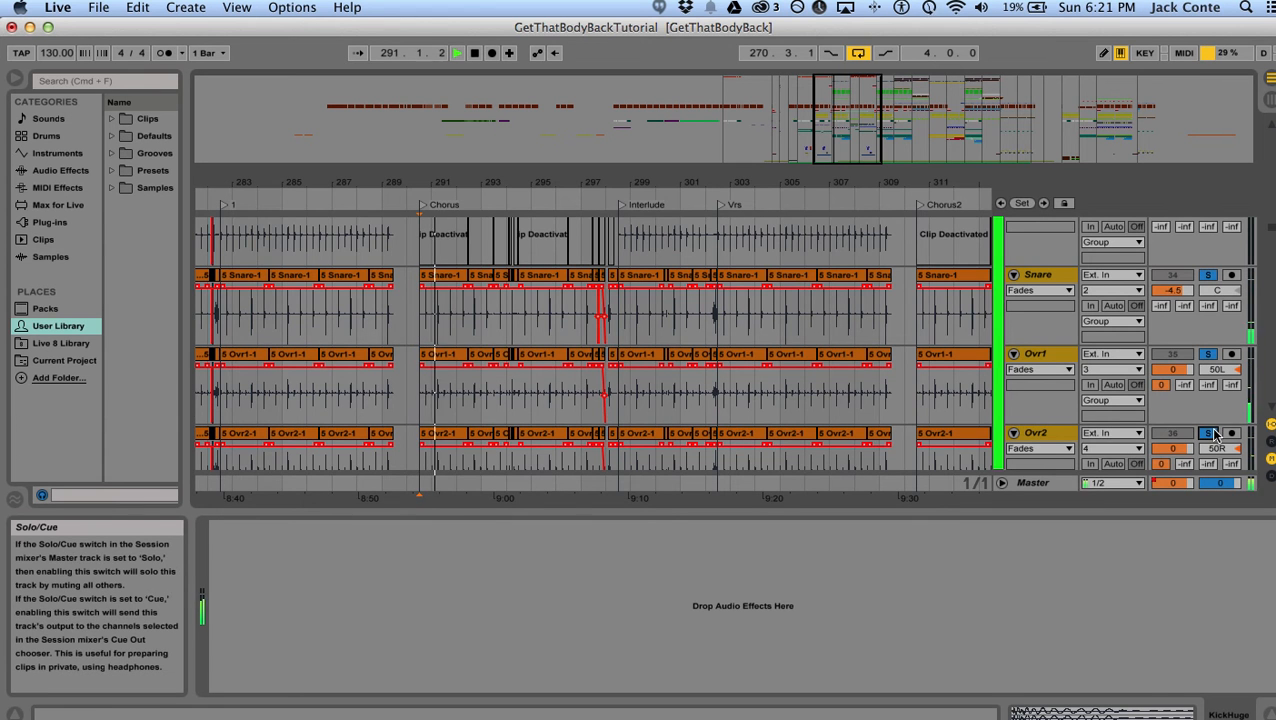
# - With the Kick track soloed too, play the acoustic drums from 282.3.1 and from the Chorus at 290.3.1 to compare the sections
pyautogui.scroll(6, 618, 341)
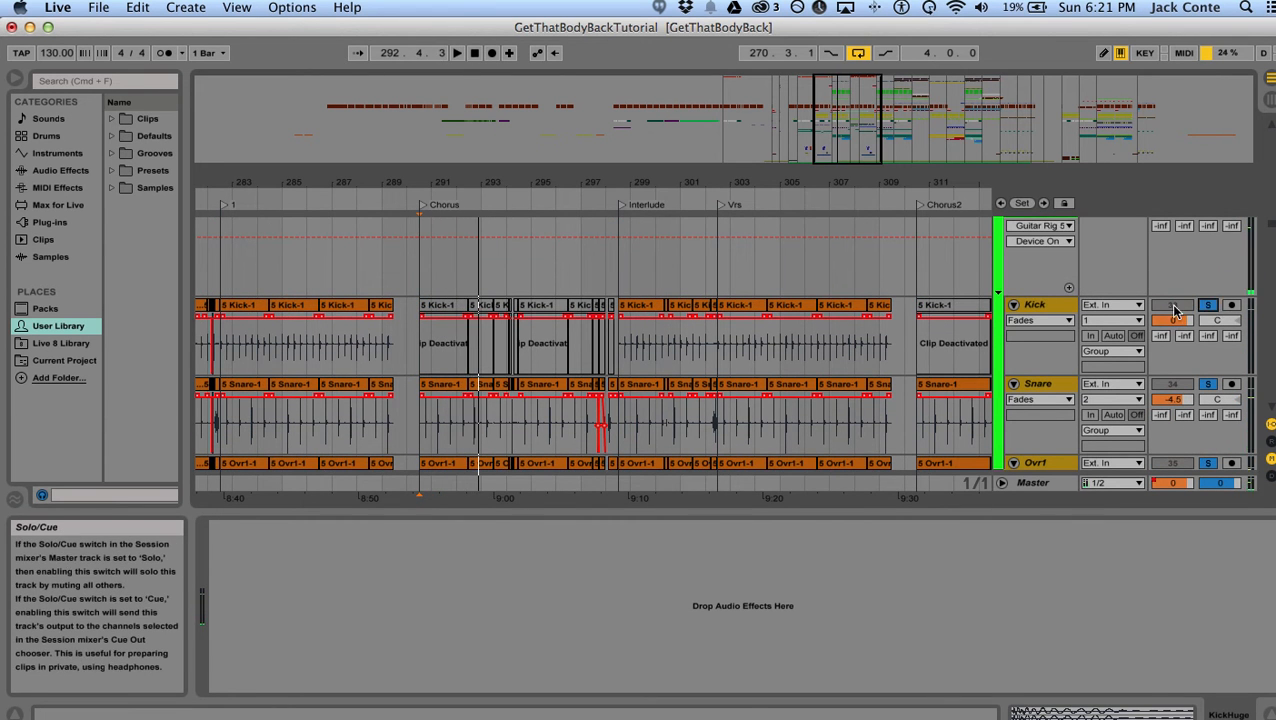
pyautogui.scroll(1, 1010, 322)
pyautogui.click(222, 358)
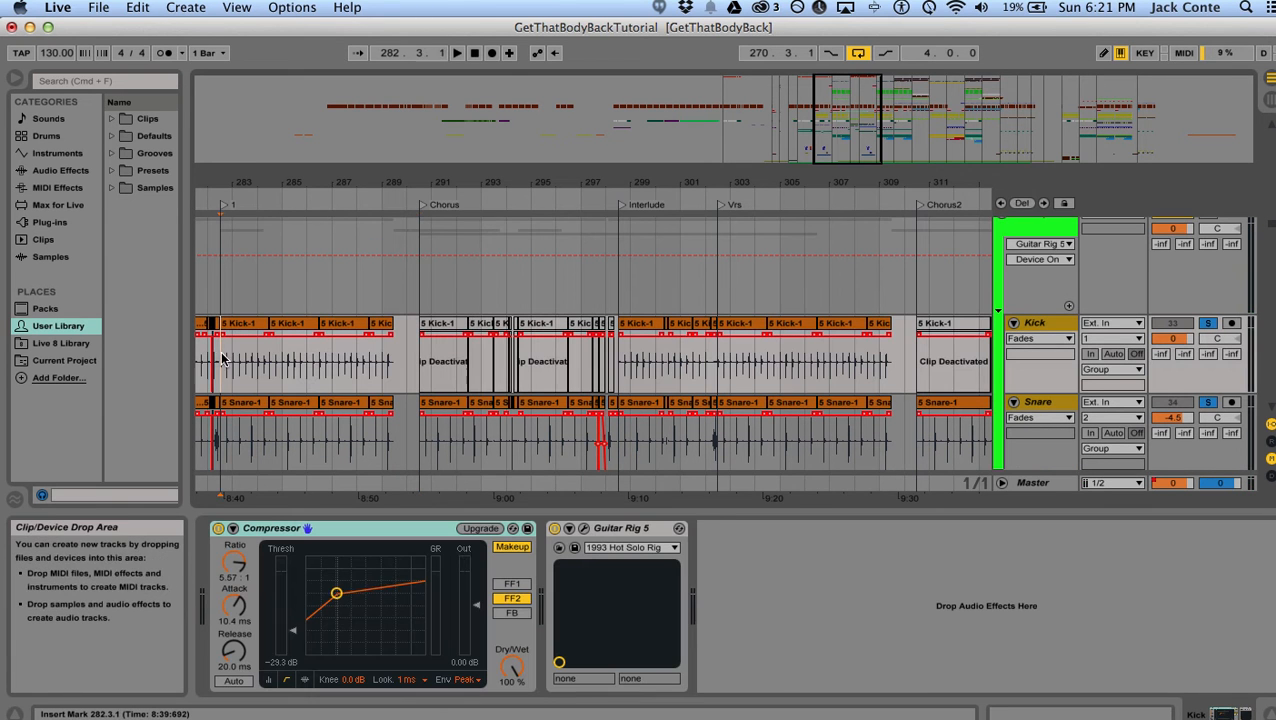
pyautogui.press('space')
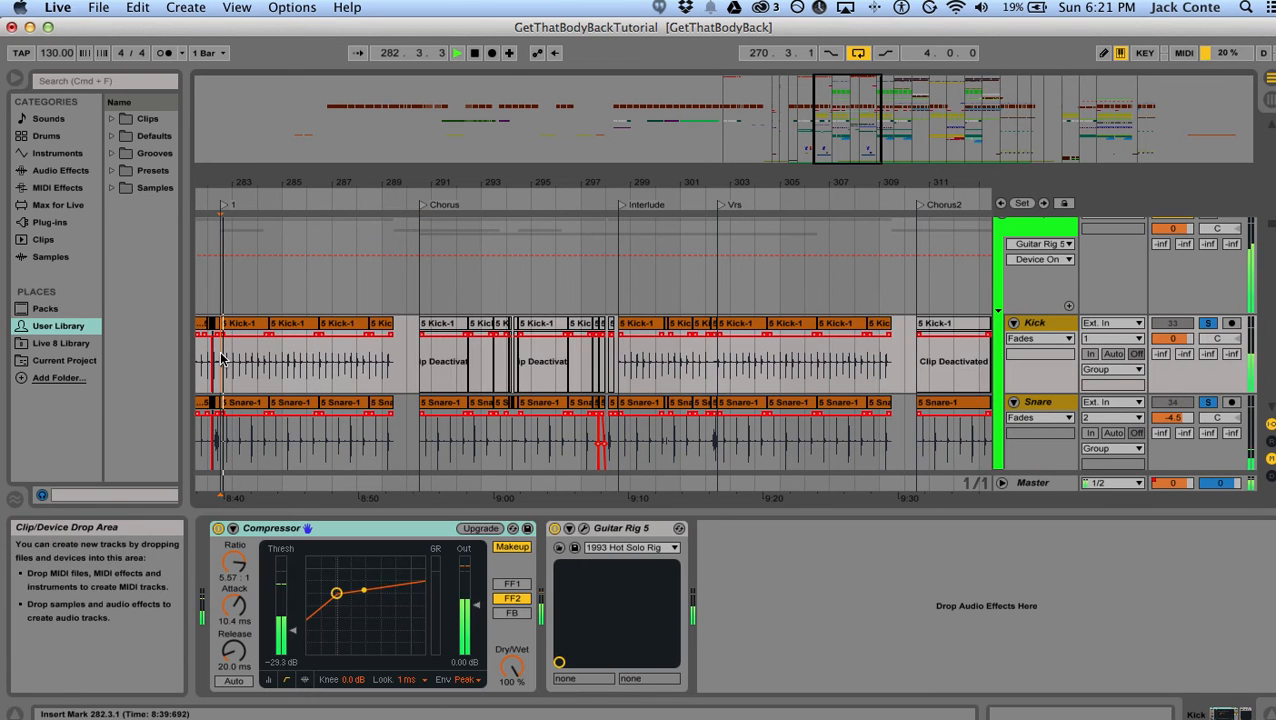
pyautogui.click(418, 355)
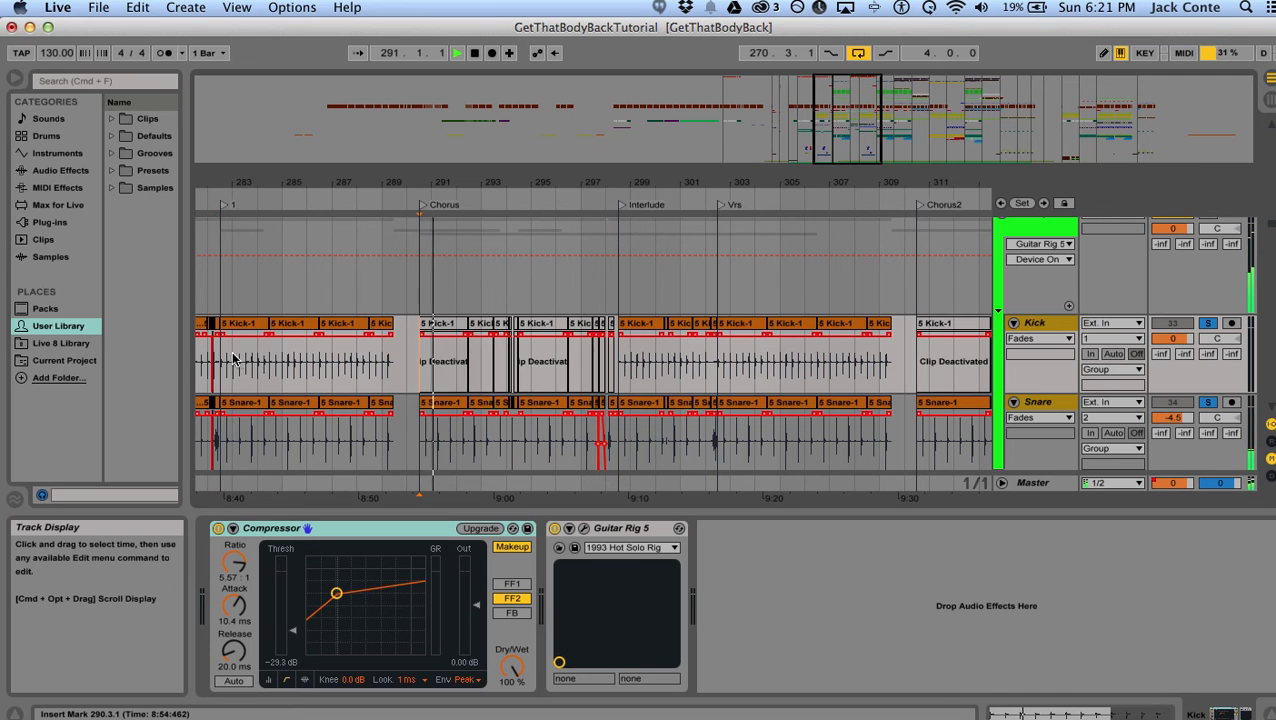
# - Examine the crash, GrainSynthBridge and 41 Audio drum fill tracks around the Chorus marker
pyautogui.scroll(-8, 400, 370)
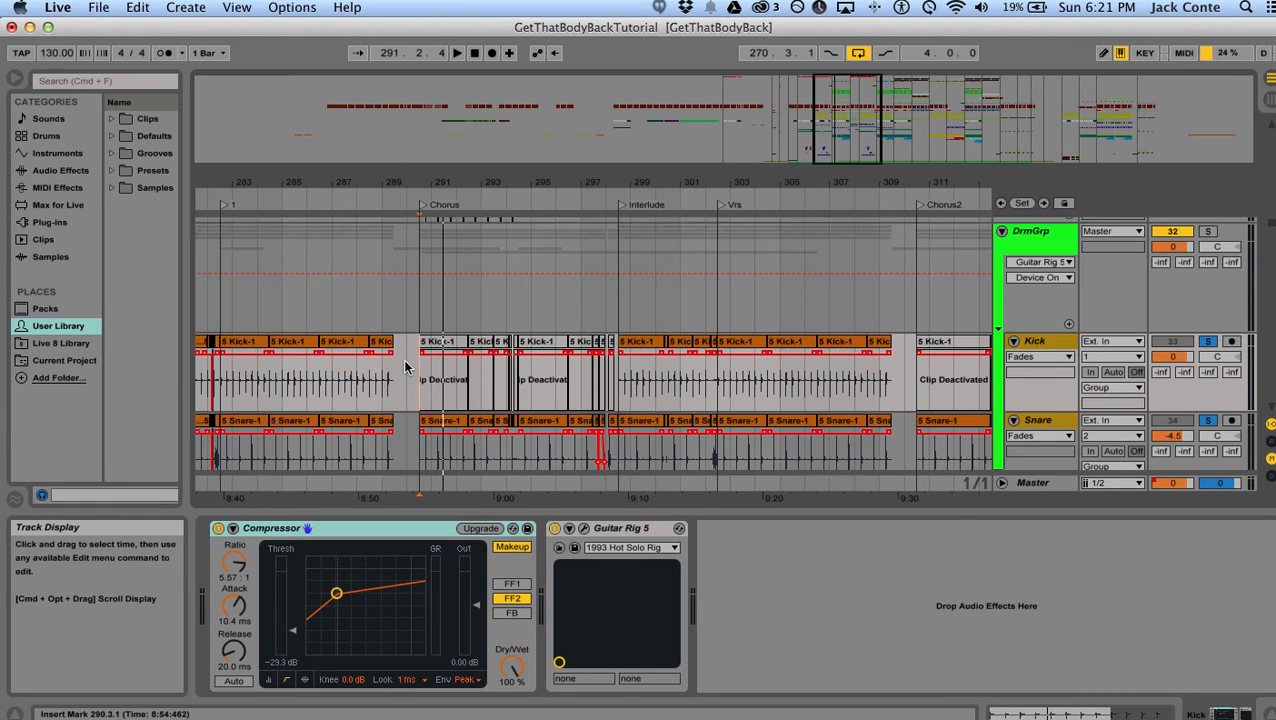
pyautogui.scroll(-5, 410, 365)
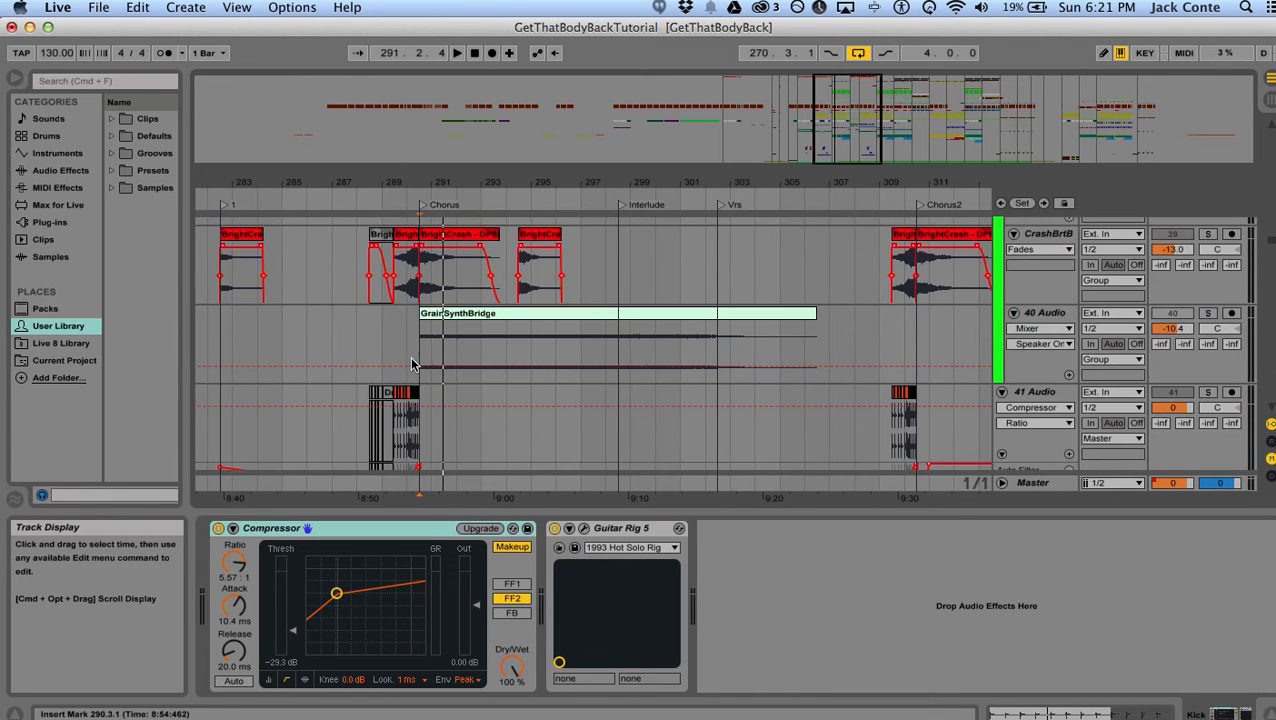
pyautogui.scroll(-5, 755, 315)
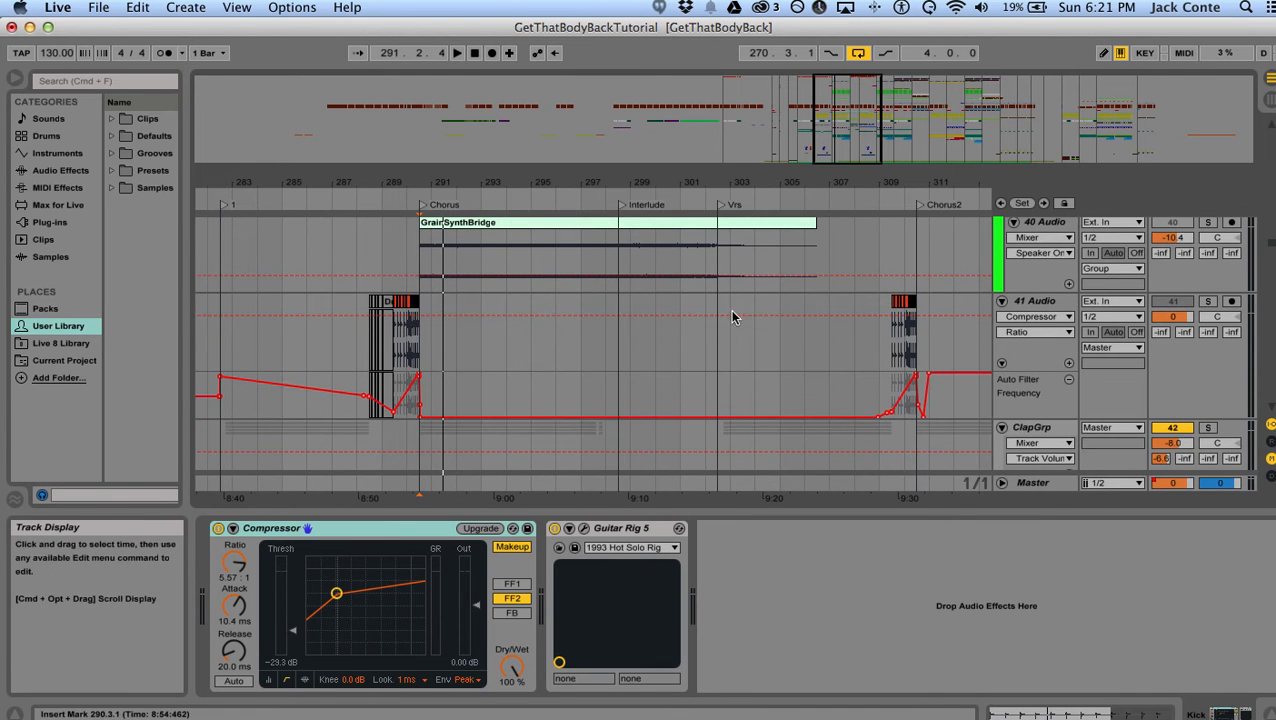
pyautogui.scroll(5, 527, 265)
pyautogui.scroll(5, 527, 265)
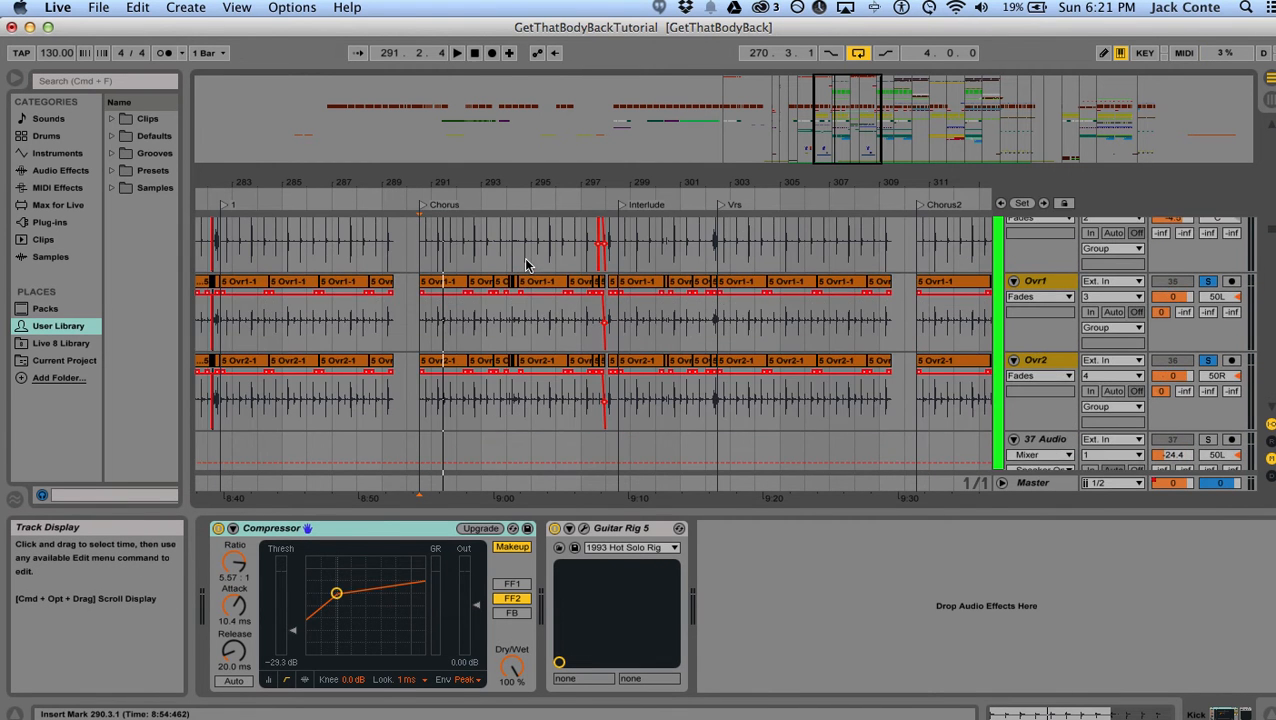
pyautogui.scroll(-4, 524, 265)
pyautogui.moveTo(419, 182); pyautogui.dragTo(413, 248)
pyautogui.scroll(-2, 424, 283)
pyautogui.scroll(-6, 426, 278)
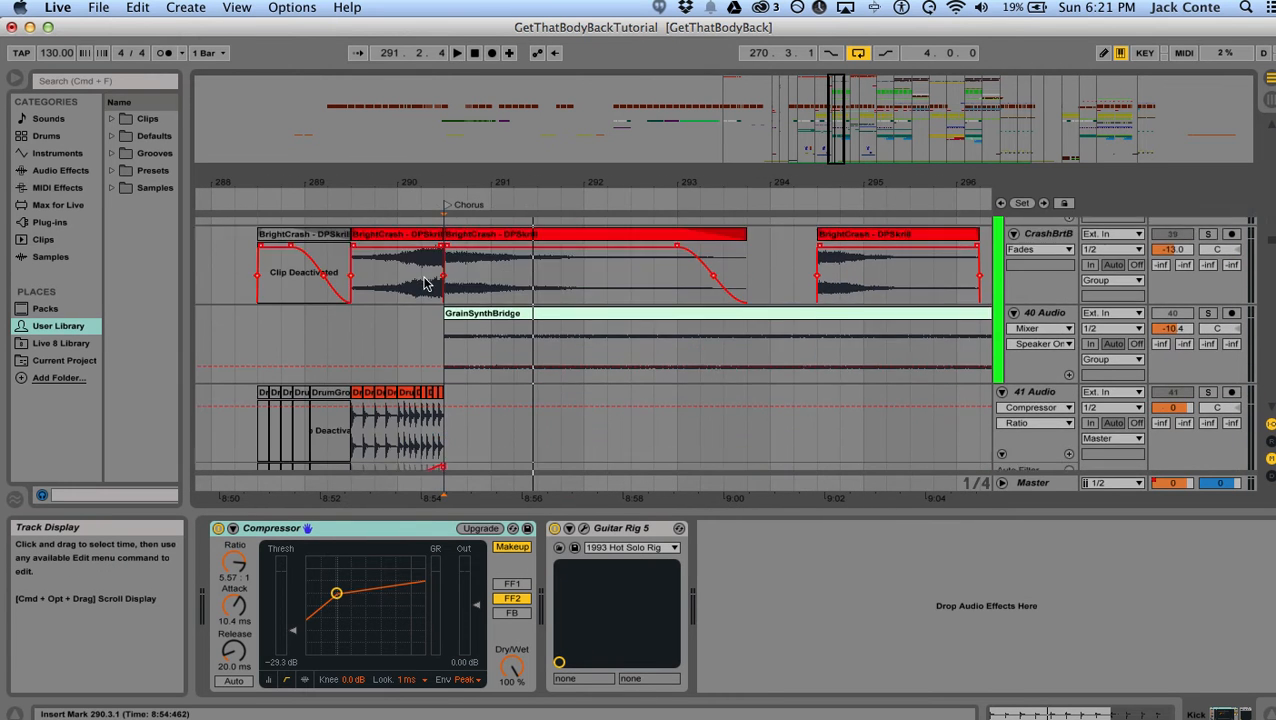
pyautogui.moveTo(402, 183); pyautogui.dragTo(549, 214)
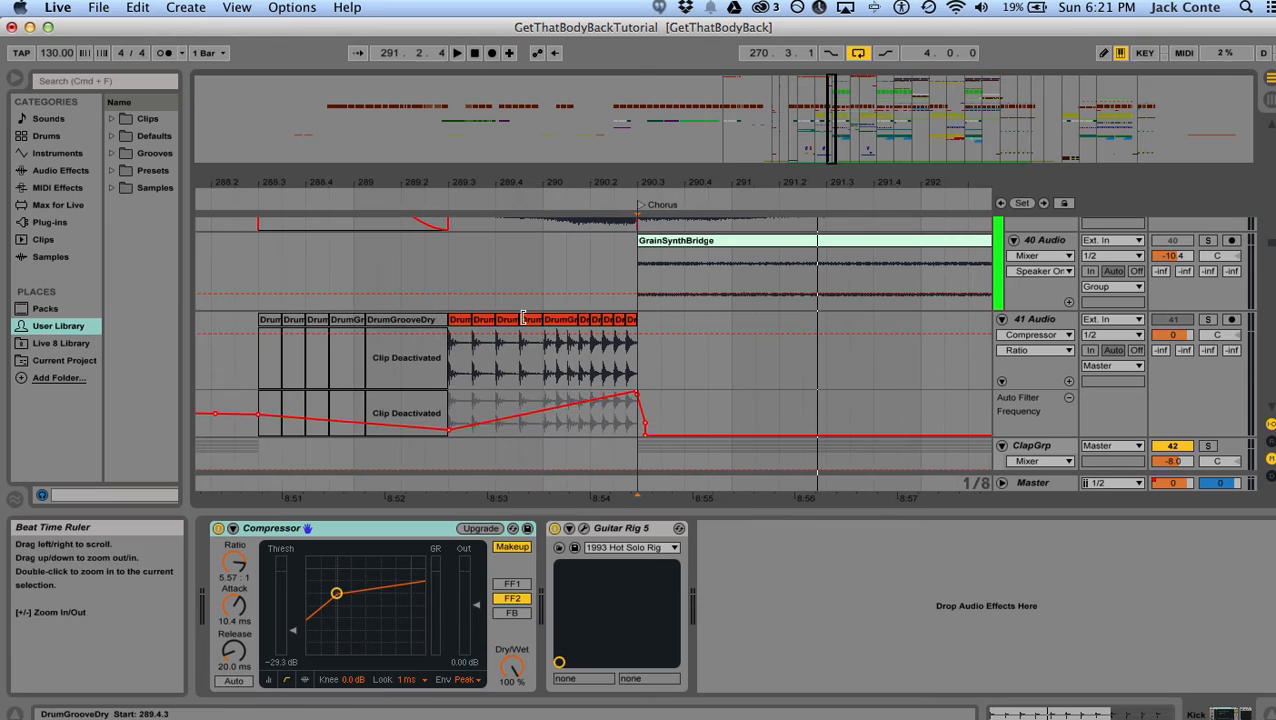
# - Clear the drum solos and play the DrumGrooveDry fill on 41 Audio from 289.3.1 into the Chorus
pyautogui.click(453, 353)
pyautogui.click(1210, 320)
pyautogui.press('space')
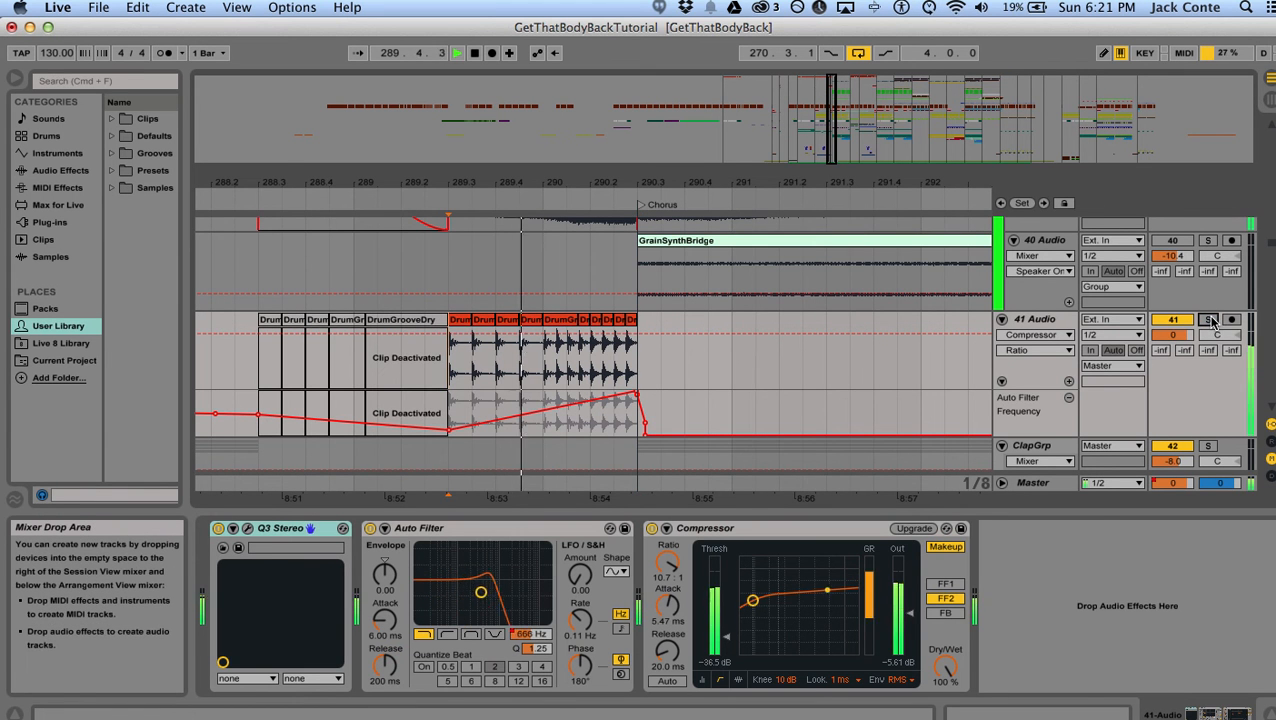
pyautogui.press('space')
pyautogui.press('space')
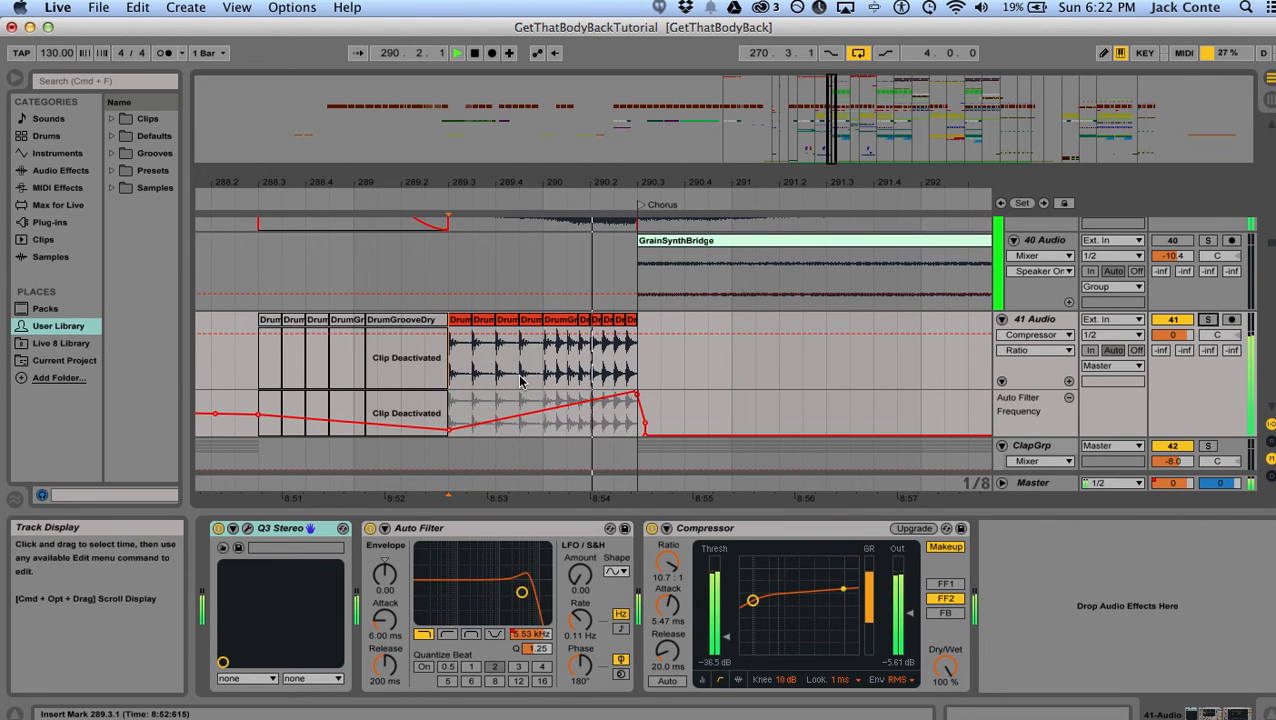
pyautogui.press('space')
# - Solo CrashBrtB and play its reversed BrightCrash clip from 289.3.1
pyautogui.scroll(3, 632, 352)
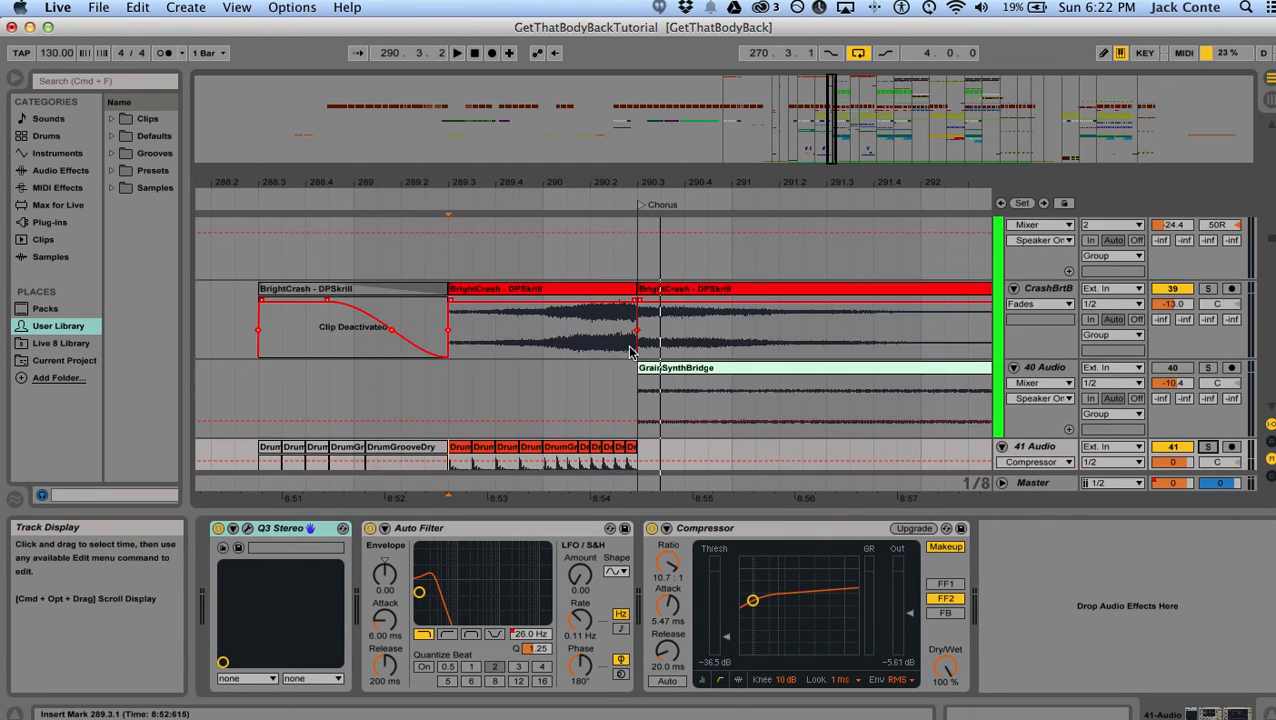
pyautogui.click(458, 332)
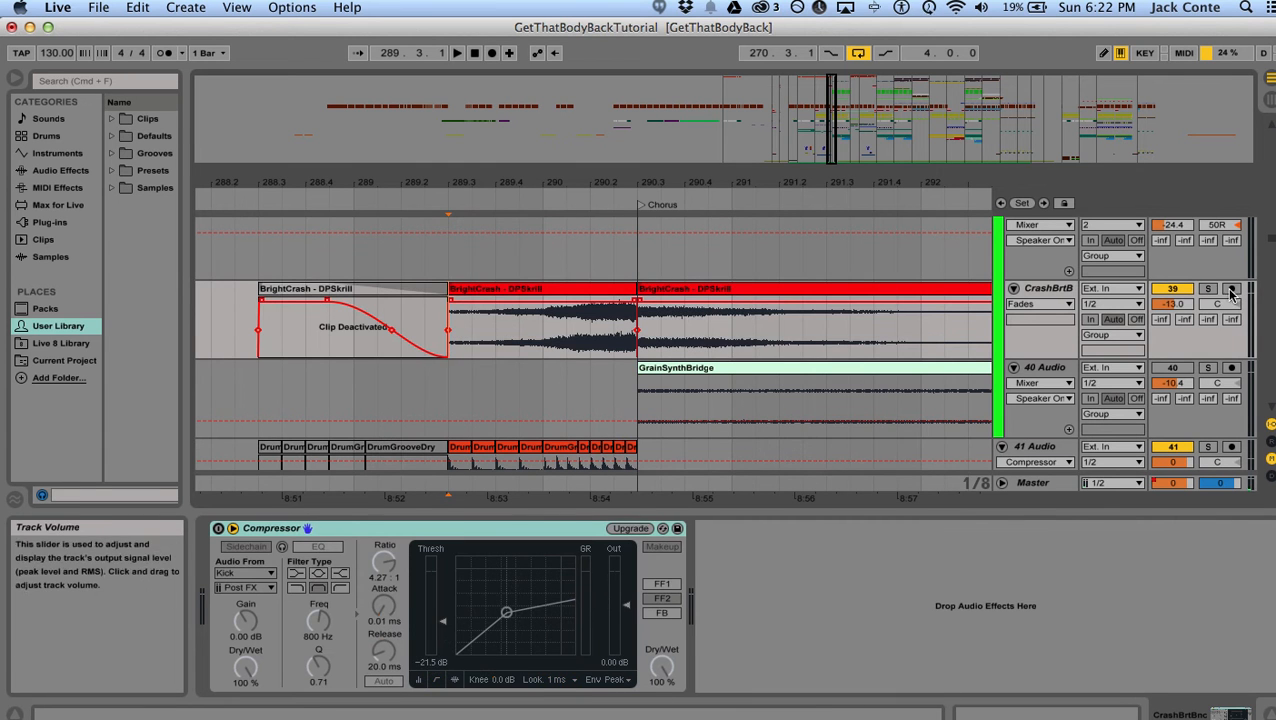
pyautogui.click(1208, 289)
pyautogui.press('space')
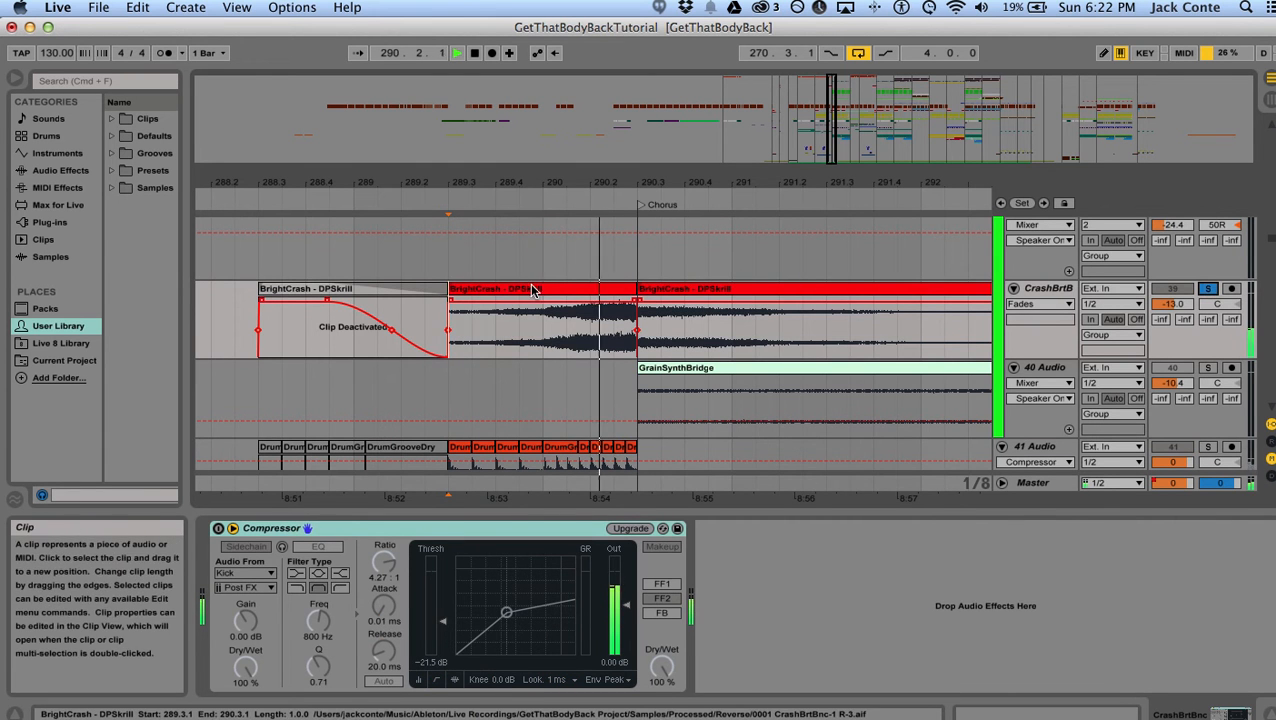
# - Open the reversed BrightCrash clip and raise the start of its Transpose envelope to +5 st during playback
pyautogui.click(532, 290)
pyautogui.doubleClick(532, 290)
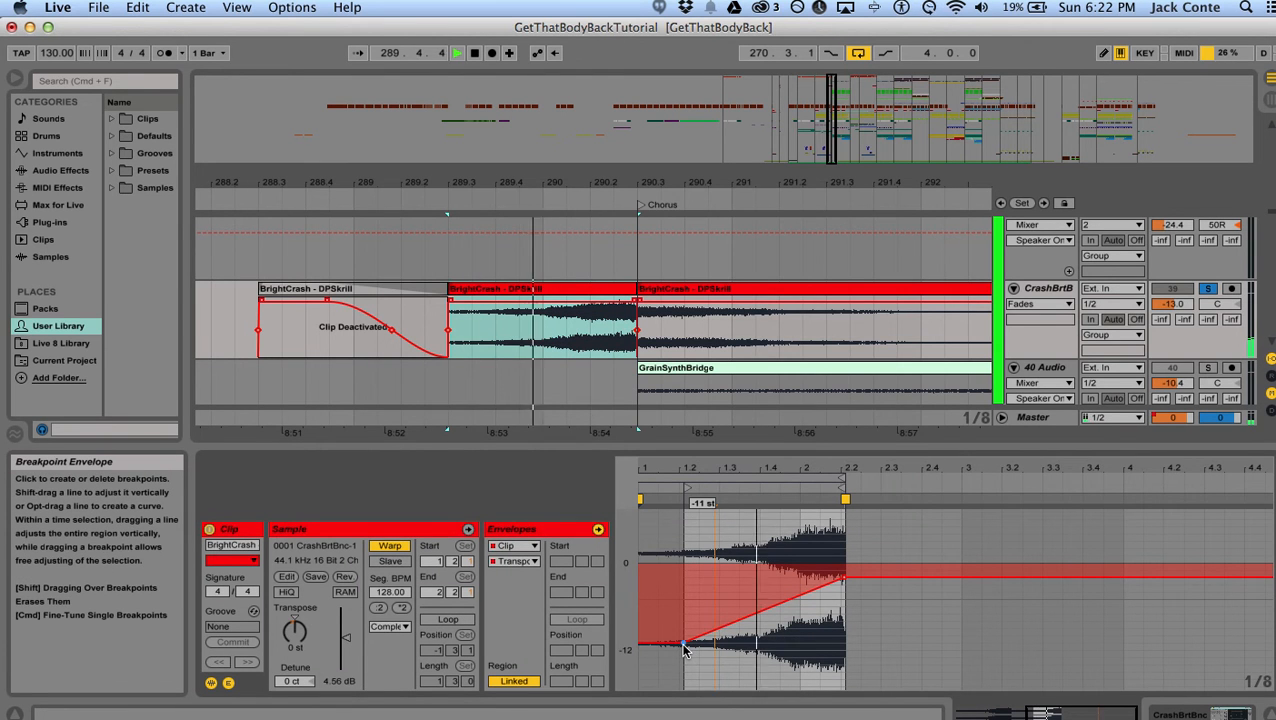
pyautogui.moveTo(685, 613); pyautogui.dragTo(681, 527)
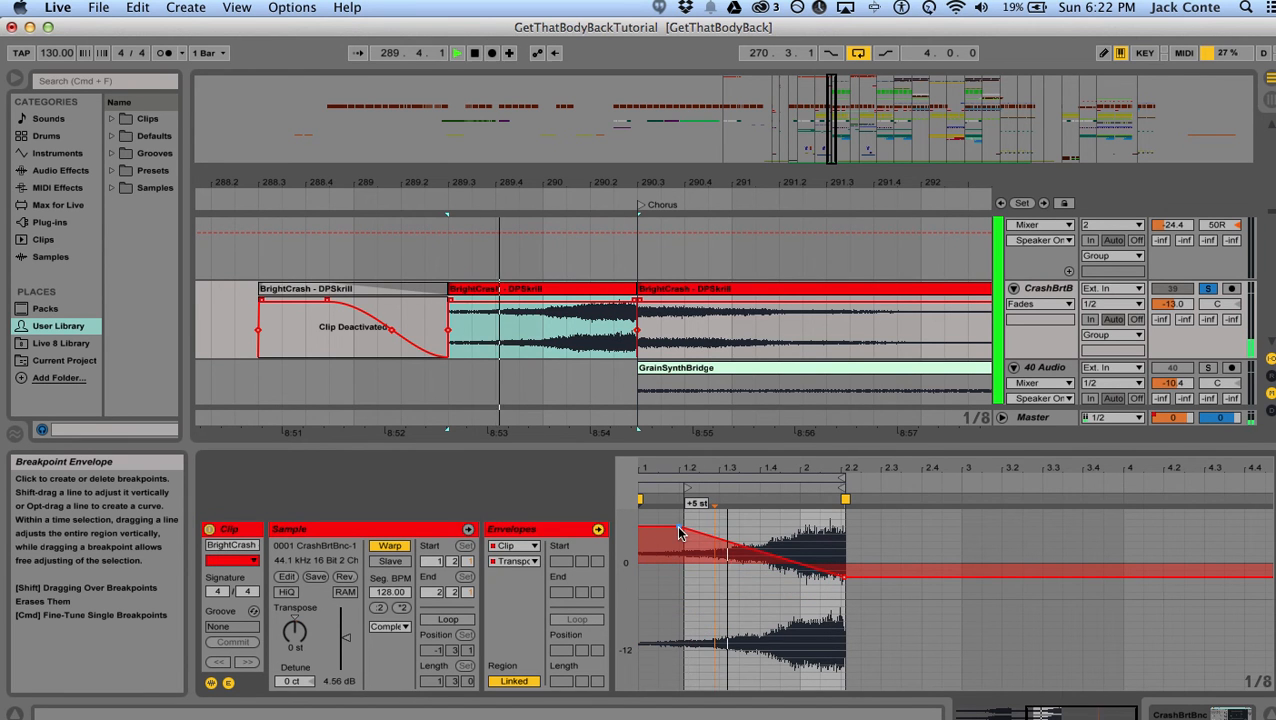
pyautogui.press('space')
# - Pull the starting breakpoint of the BrightCrash Transpose envelope down below -24 st and play the rising crash
pyautogui.moveTo(679, 526); pyautogui.dragTo(695, 654)
pyautogui.press('space')
pyautogui.press('space')
pyautogui.moveTo(690, 612); pyautogui.dragTo(692, 681)
pyautogui.press('space')
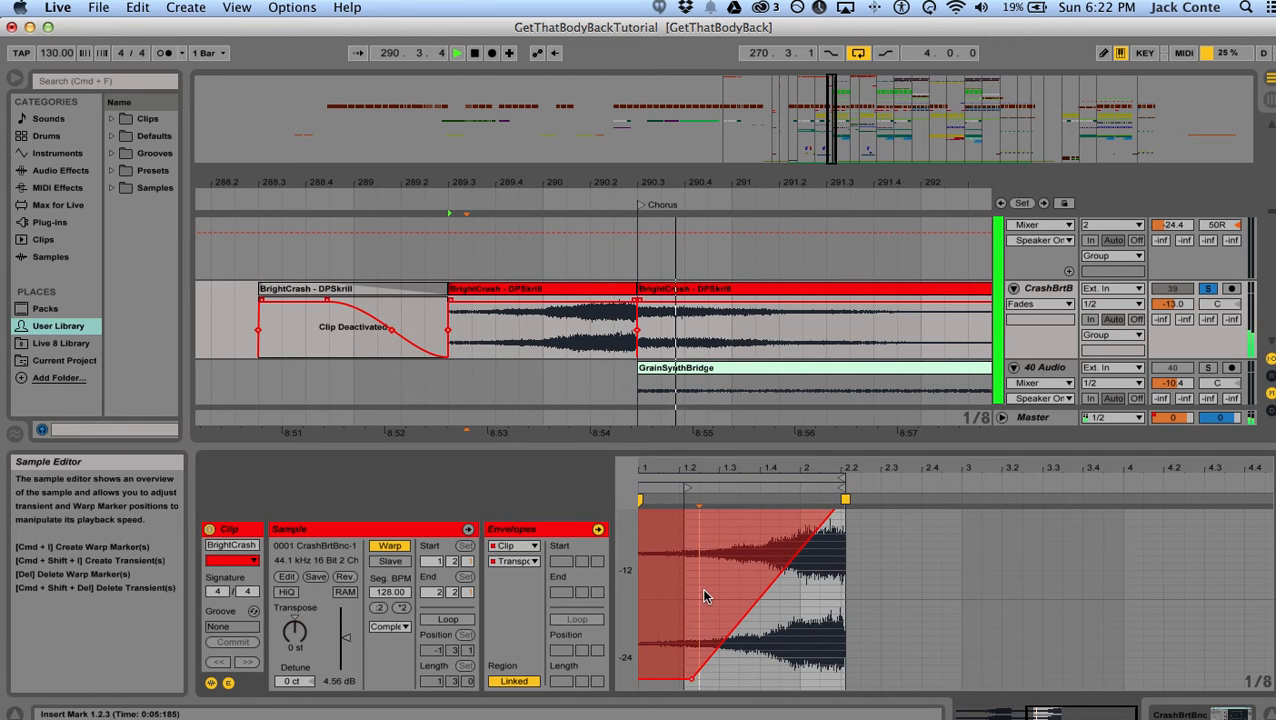
pyautogui.scroll(5, 701, 587)
pyautogui.press('space')
# - Set the start of the BrightCrash Transpose envelope to about -18 st
pyautogui.scroll(-3, 699, 625)
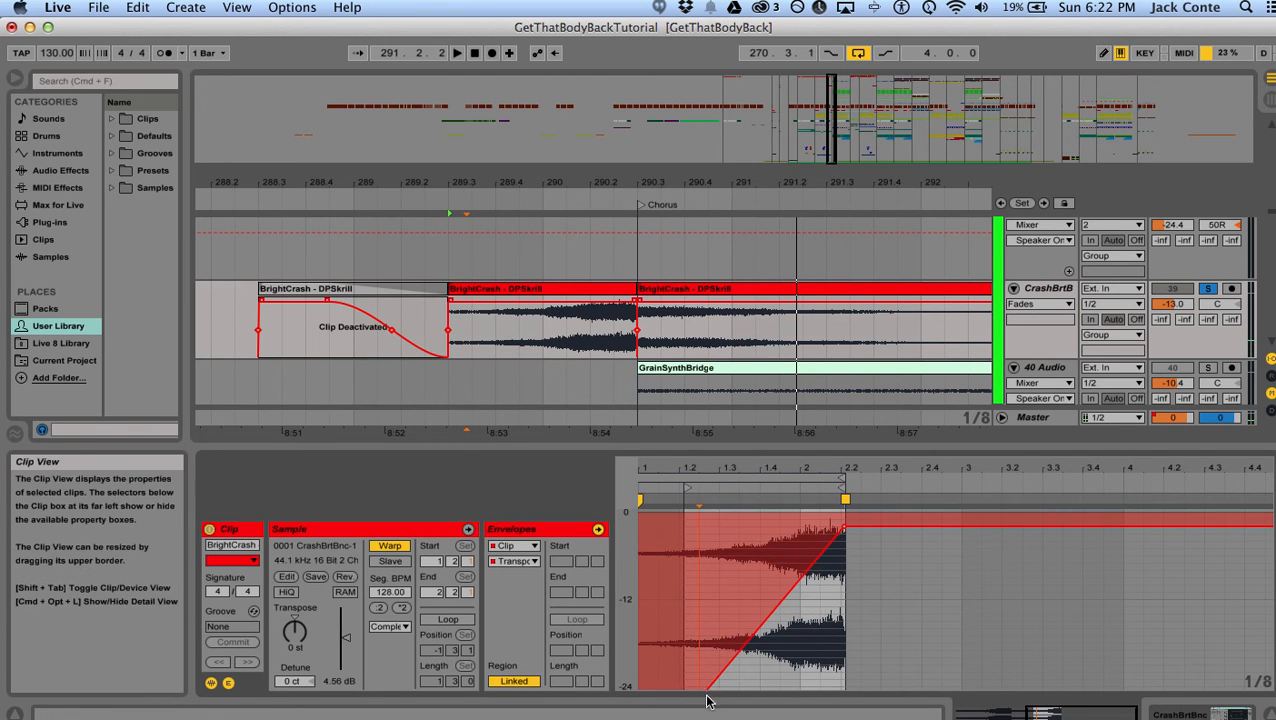
pyautogui.scroll(-2, 700, 680)
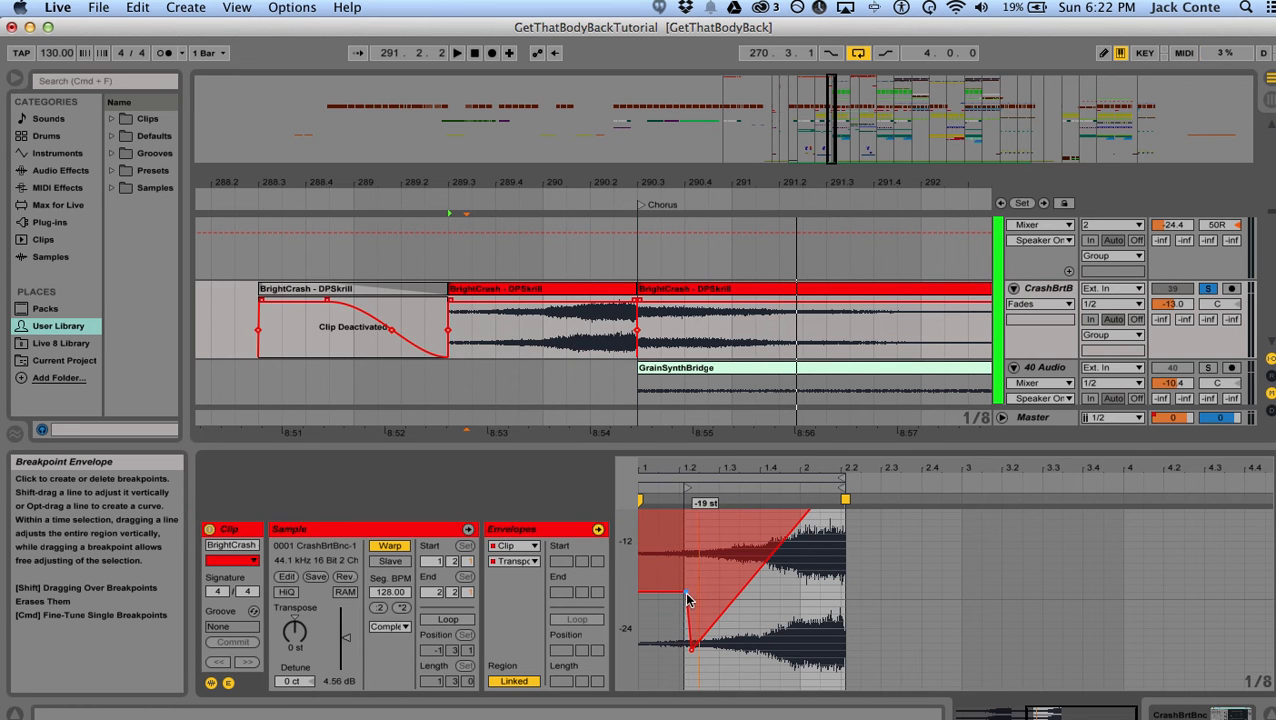
pyautogui.moveTo(686, 594)
pyautogui.mouseDown()
pyautogui.moveTo(690, 648)
pyautogui.moveTo(686, 585)
pyautogui.mouseUp()
# - Solo 41 Audio, show its device chain and play the DrumGrooveDry fill from 289.3.1 to hear the filter sweep
pyautogui.scroll(-3, 568, 316)
pyautogui.scroll(-2, 568, 316)
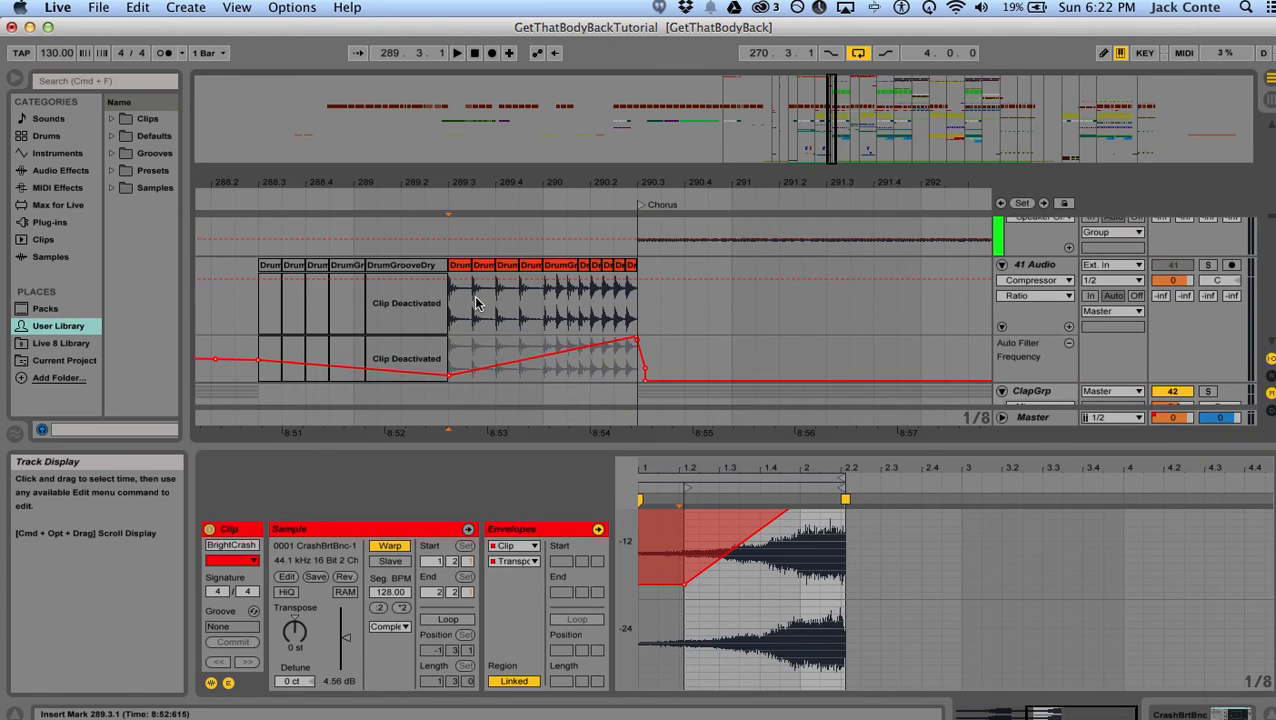
pyautogui.click(449, 257)
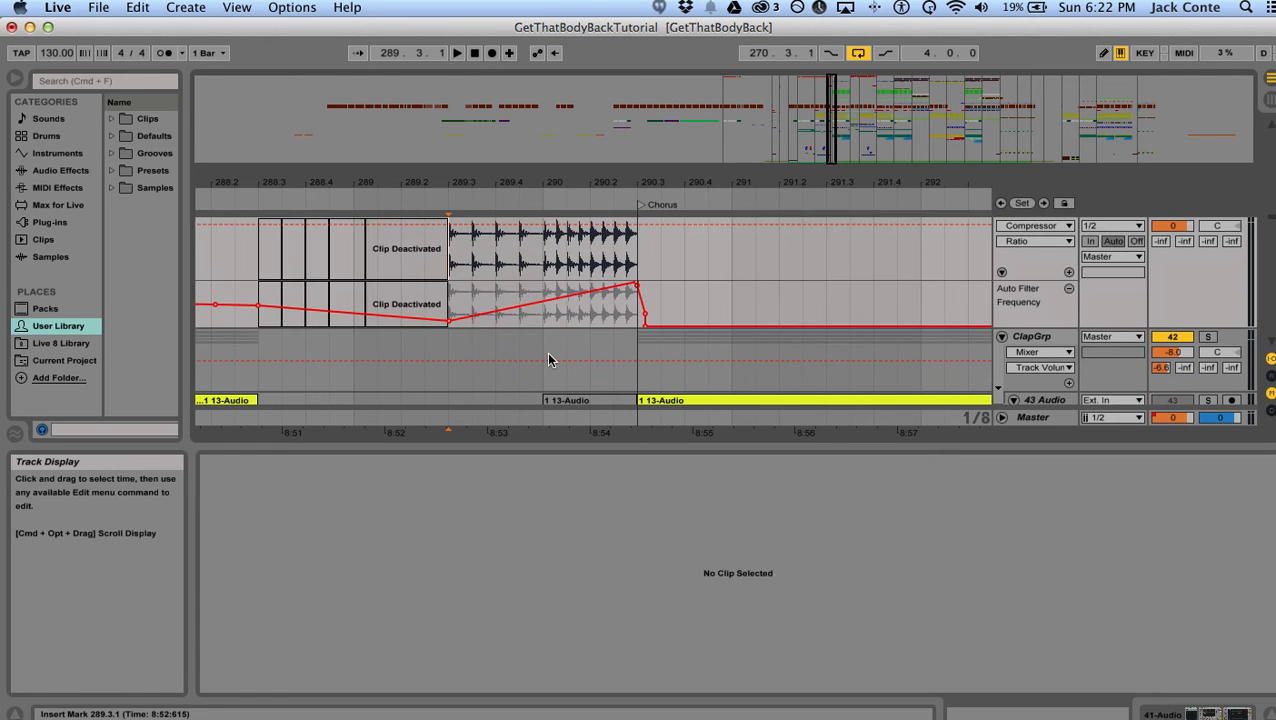
pyautogui.scroll(2, 545, 354)
pyautogui.hotkey('shift', 'Tab')
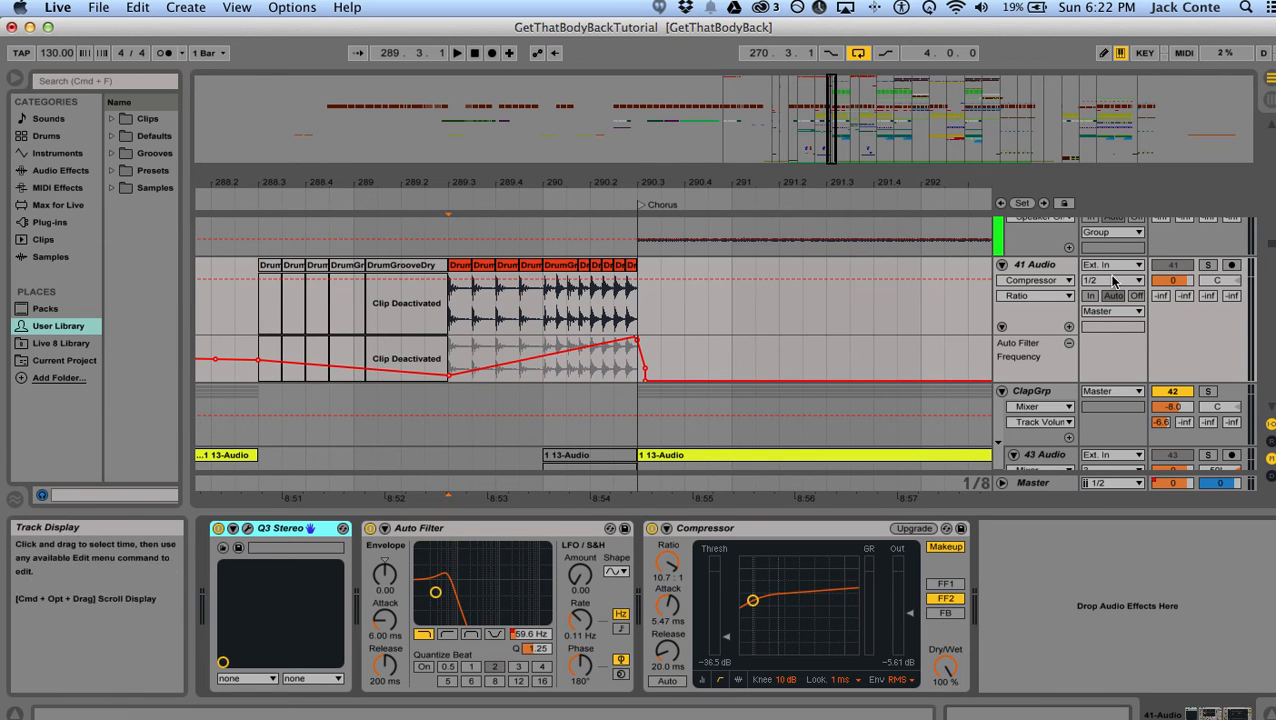
pyautogui.click(1210, 265)
pyautogui.press('space')
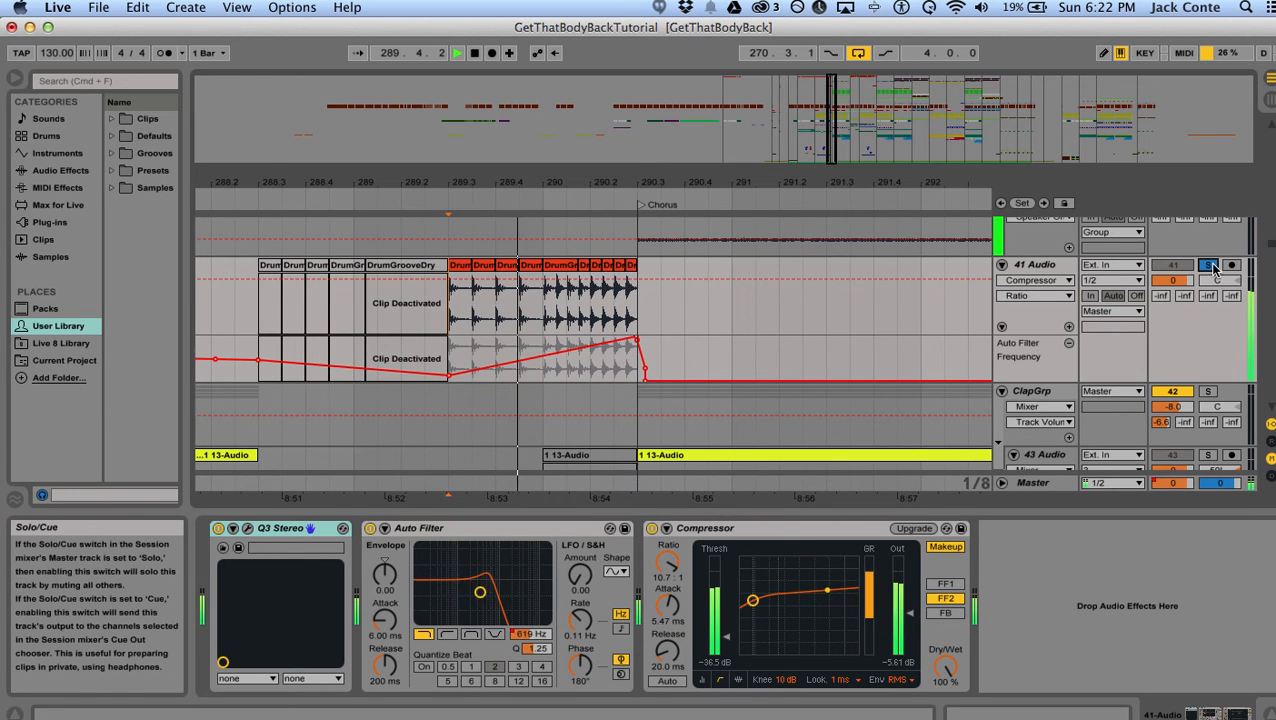
pyautogui.press('space')
pyautogui.press('space')
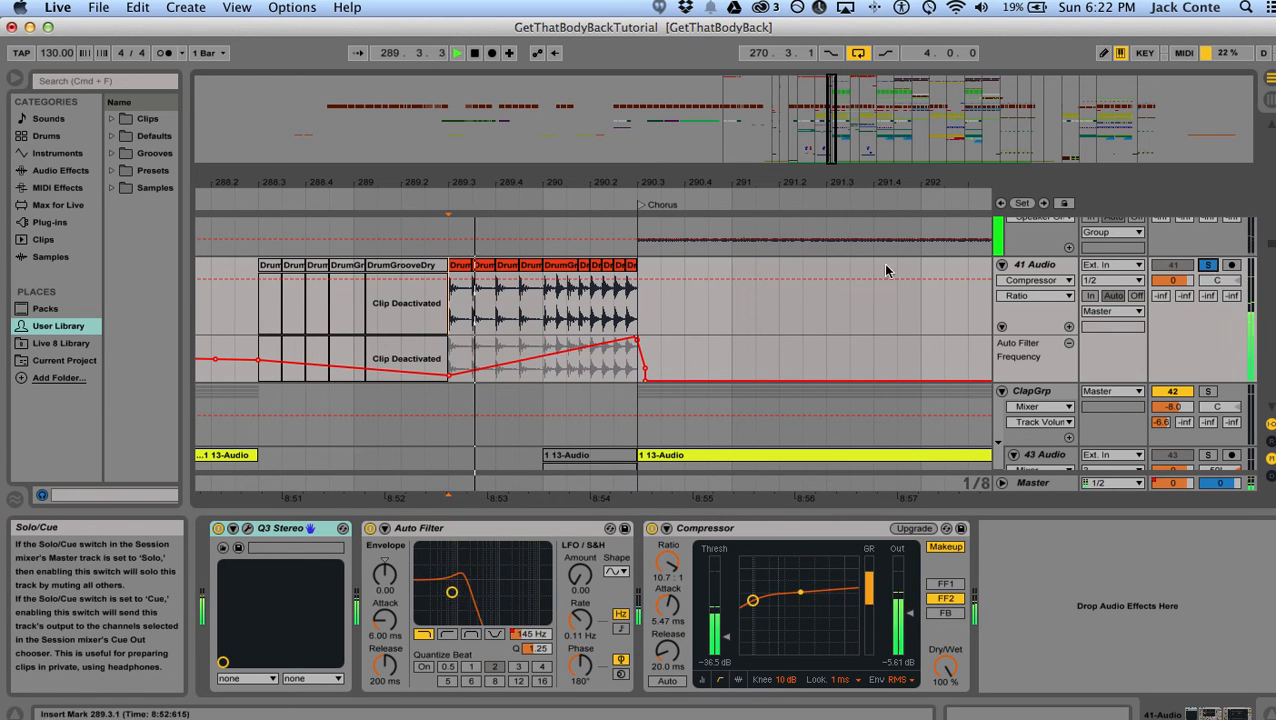
pyautogui.press('space')
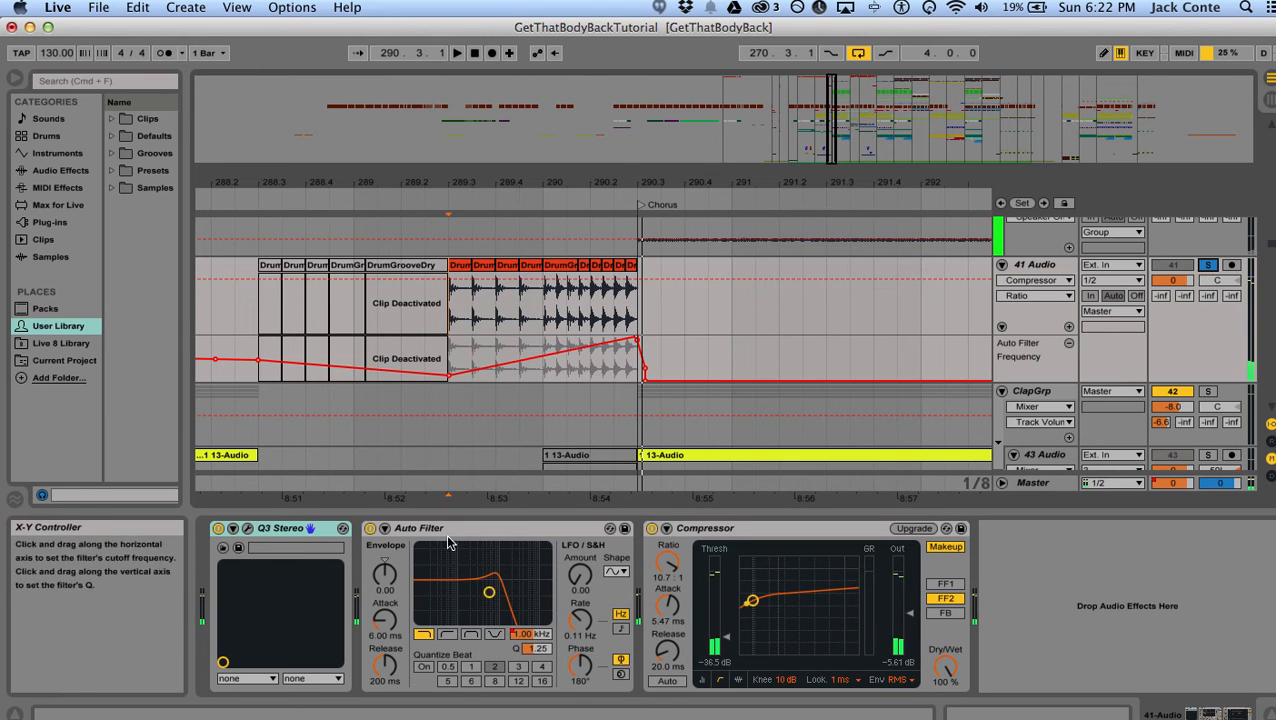
# - Bypass the Auto Filter on 41 Audio, play the drum fill unfiltered, and switch the filter back on
pyautogui.click(370, 530)
pyautogui.press('space')
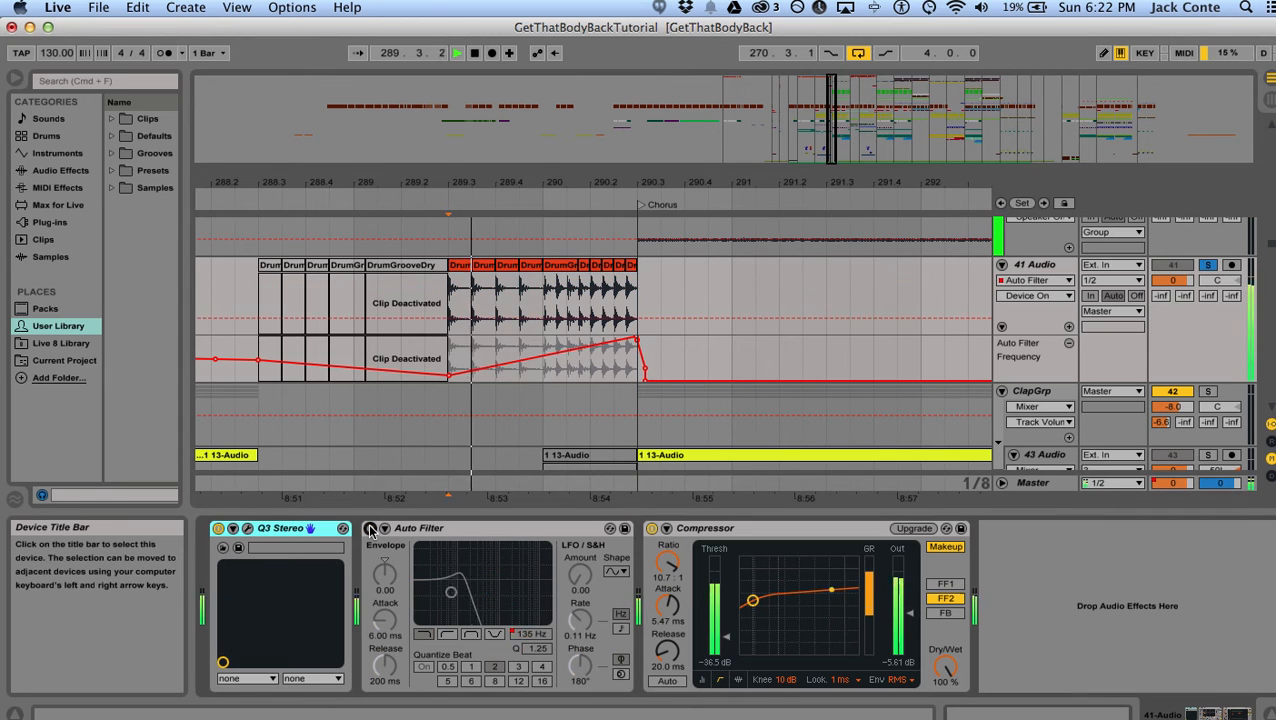
pyautogui.press('space')
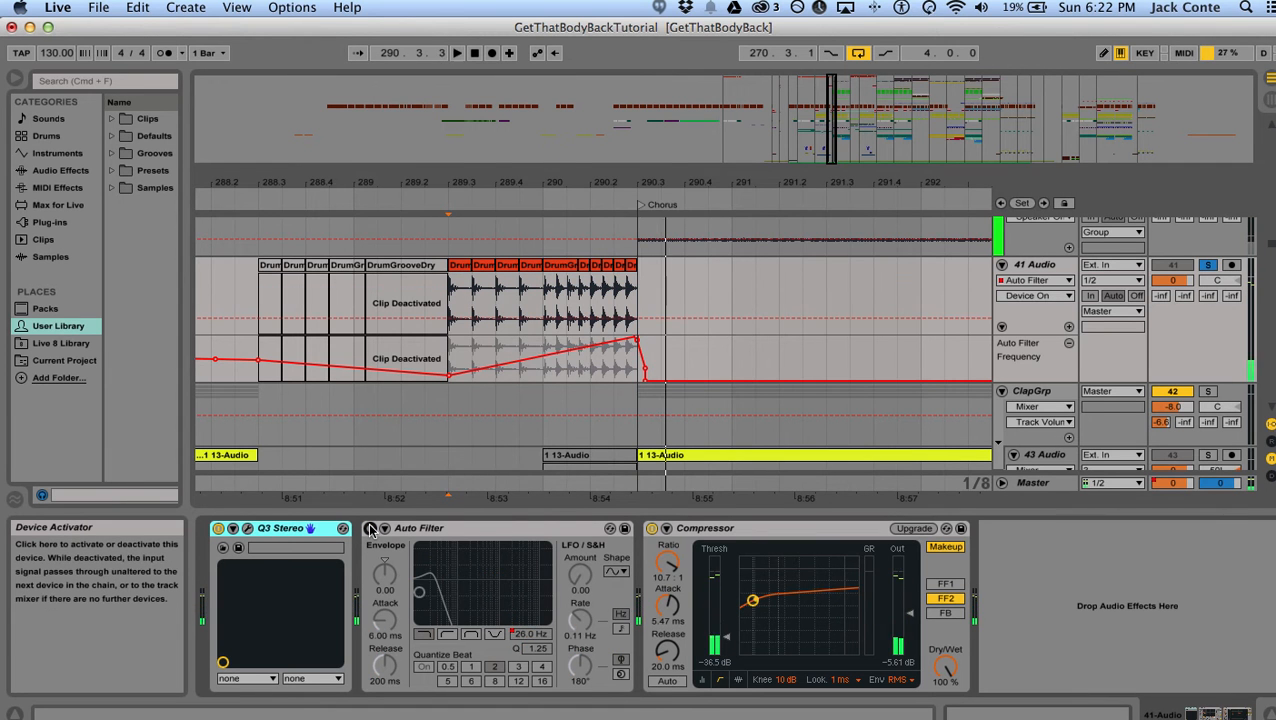
pyautogui.press('space')
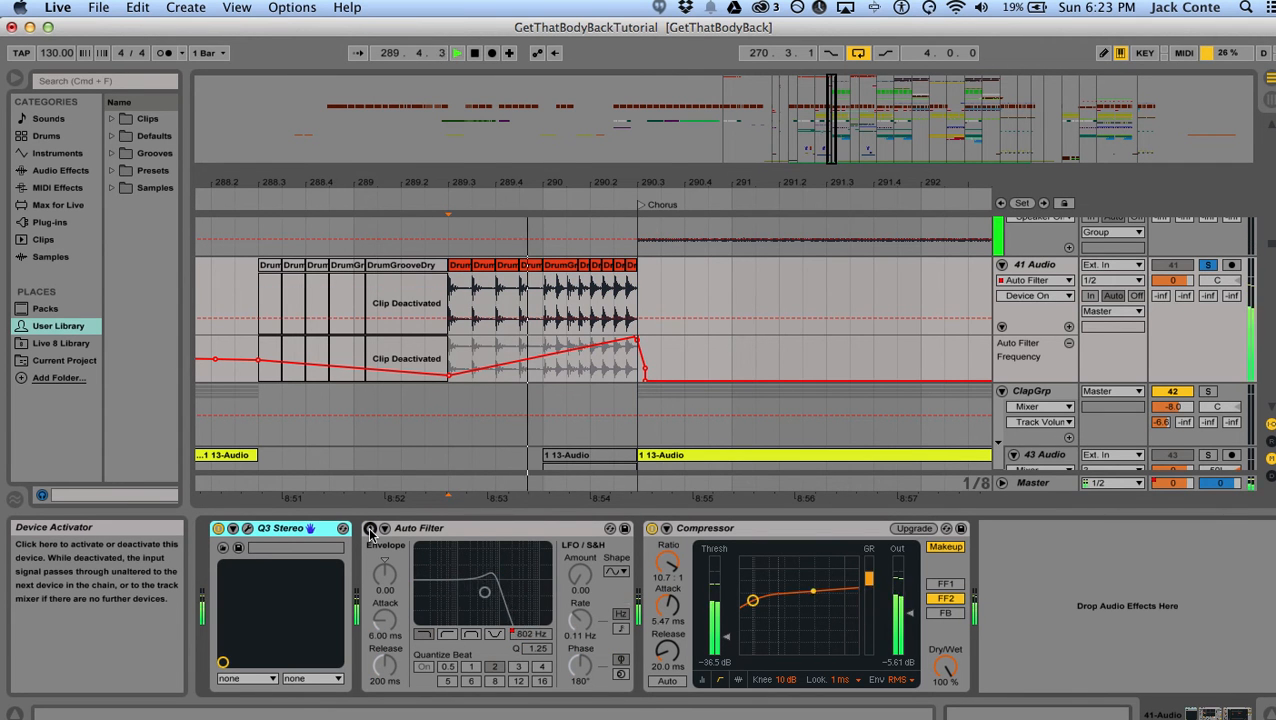
pyautogui.press('space')
pyautogui.click(370, 529)
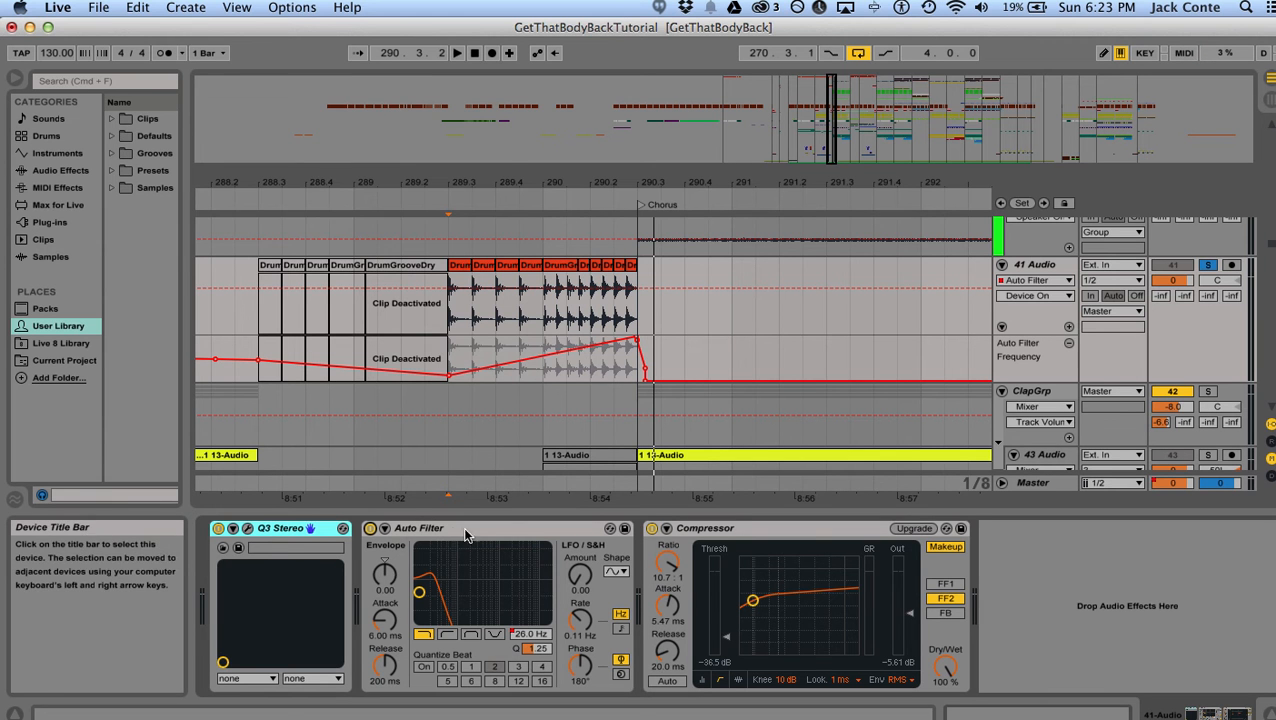
# - Inspect the Q3 Stereo equalizer settings on 41 Audio, close its window and replay the filtered drum fill
pyautogui.click(247, 528)
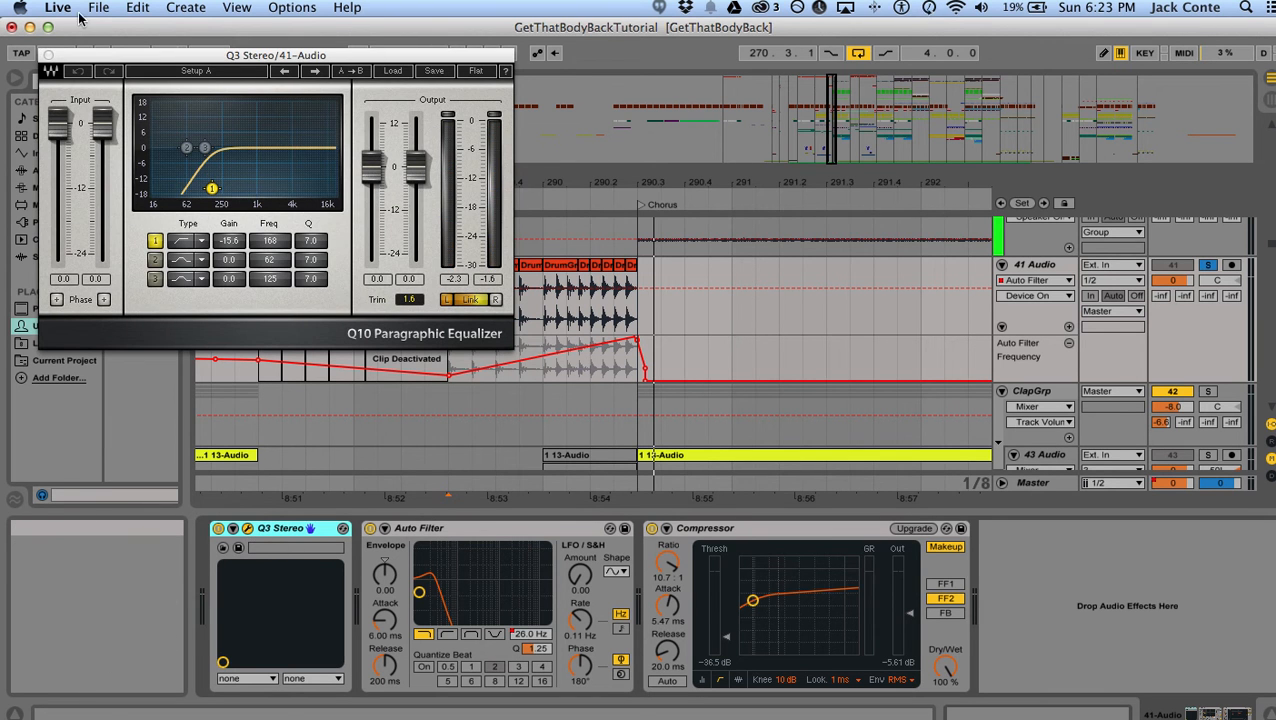
pyautogui.click(47, 55)
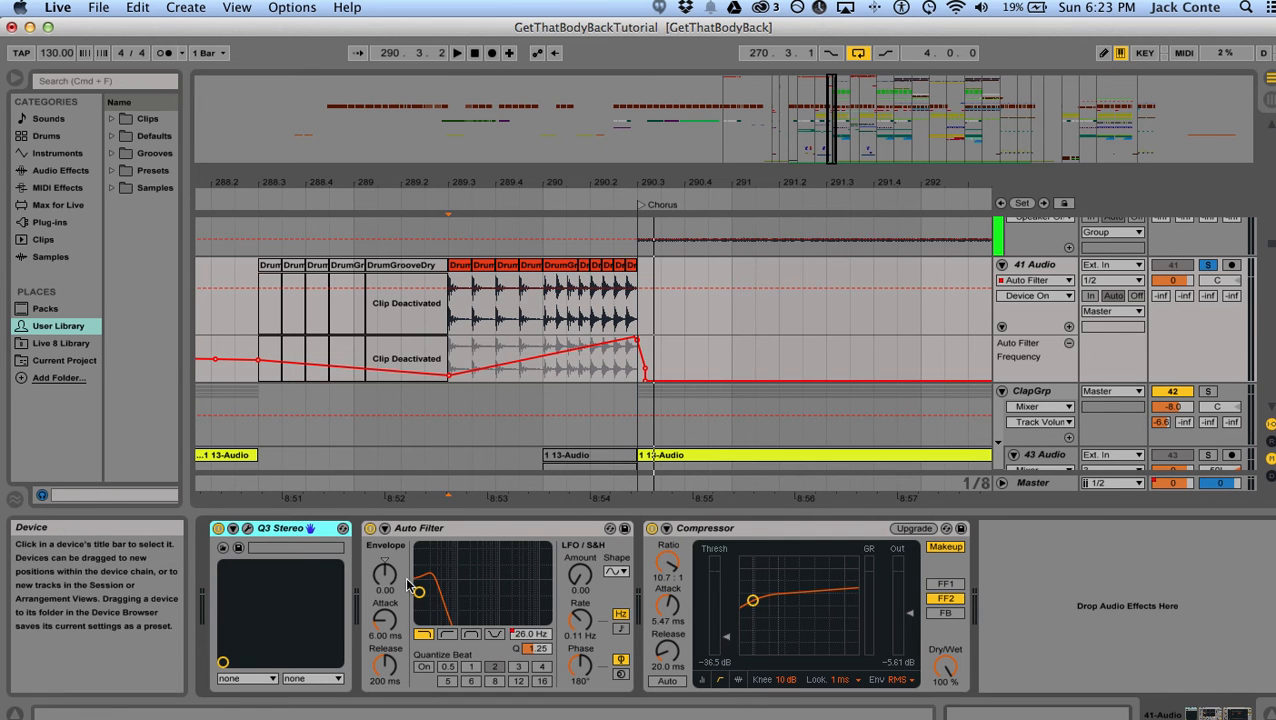
pyautogui.press('space')
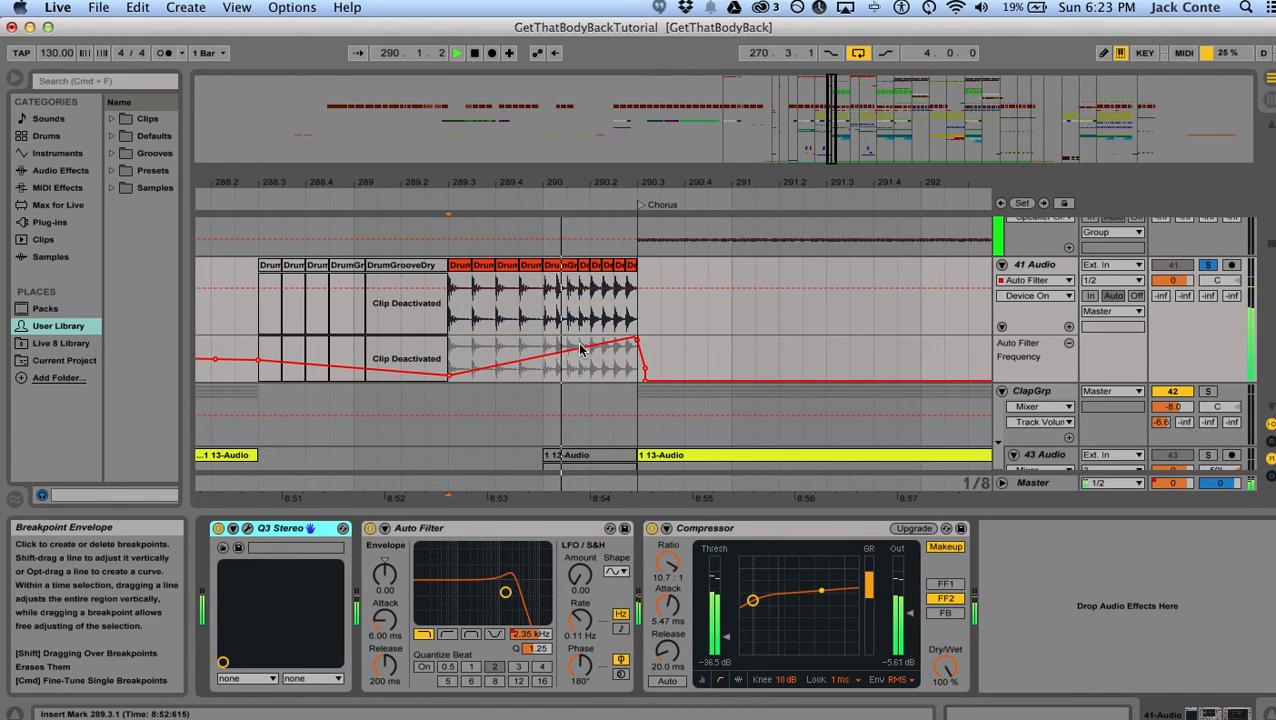
# - Stop the drum fill, take 41 Audio out of solo, and select the HiShit track at its clip start, 288.3.1
pyautogui.press('space')
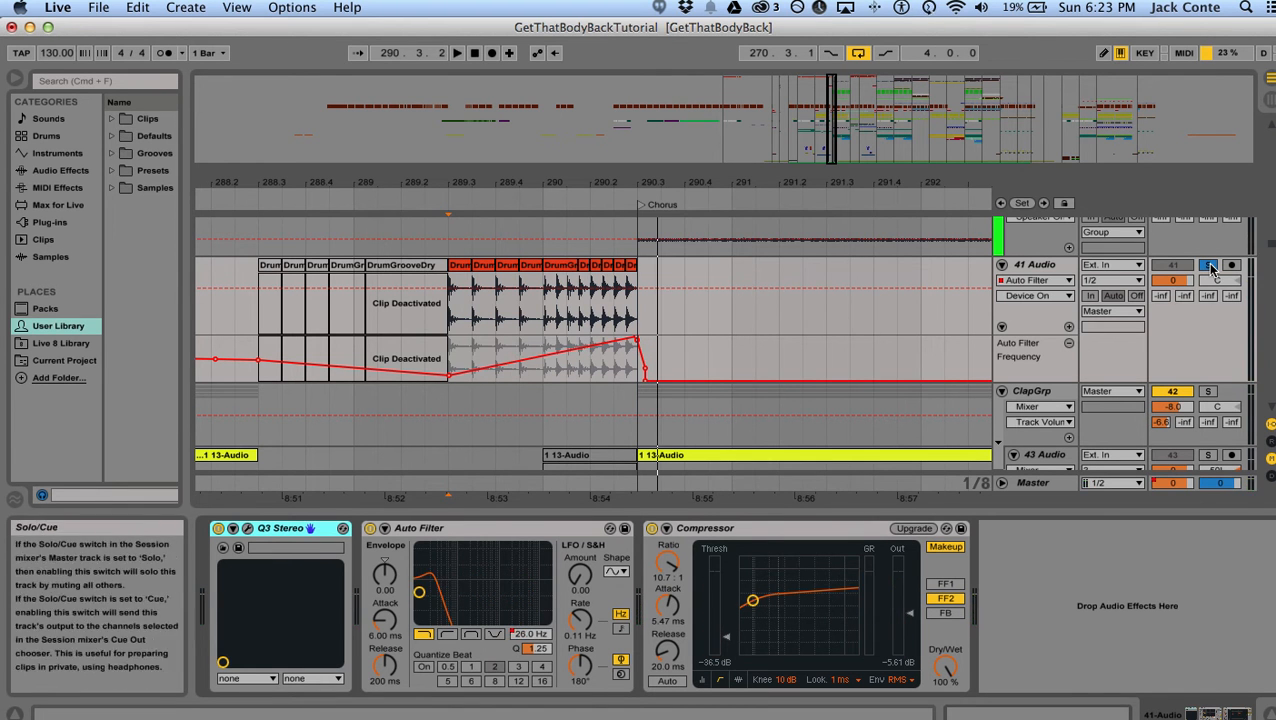
pyautogui.scroll(-3, 545, 295)
pyautogui.scroll(-10, 545, 295)
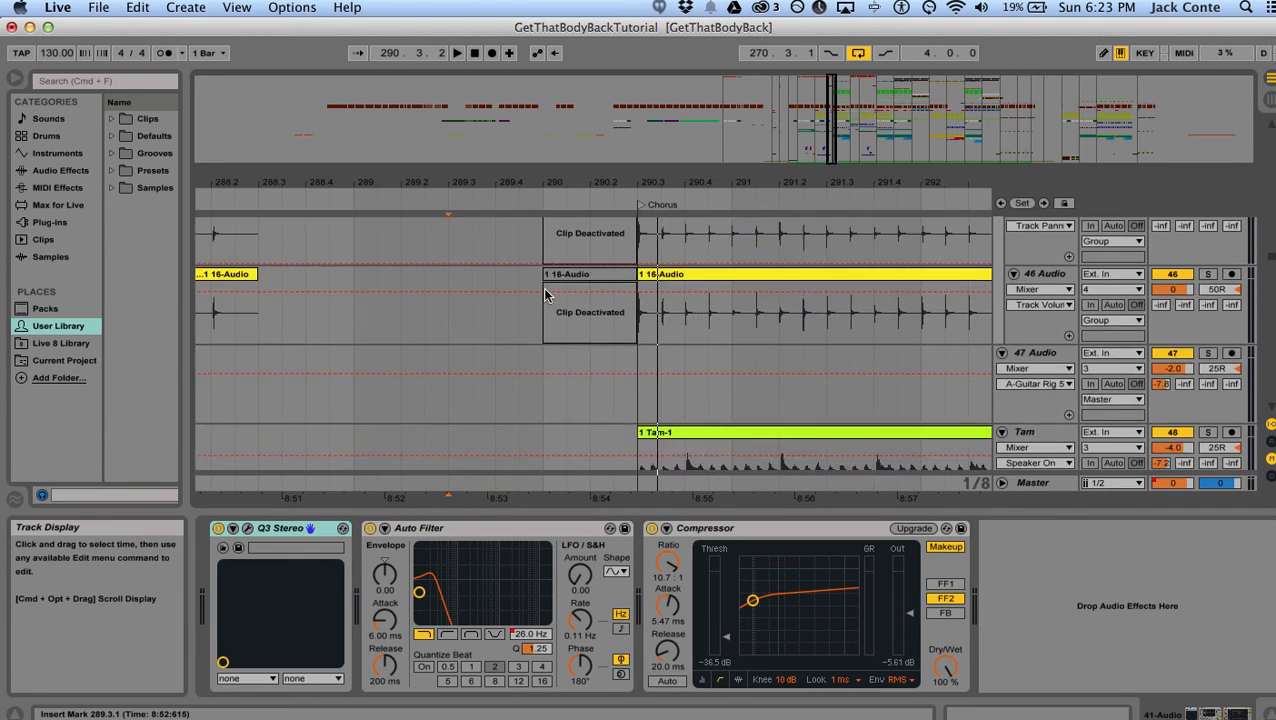
pyautogui.scroll(-10, 545, 290)
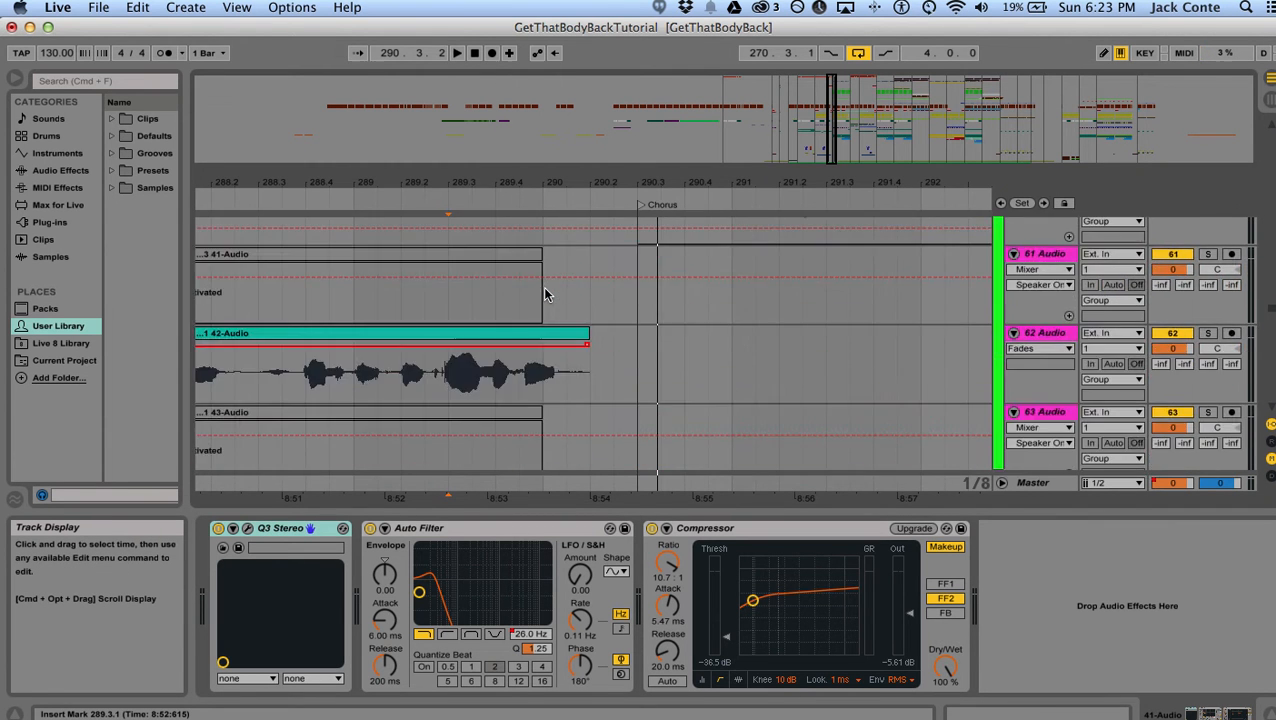
pyautogui.scroll(10, 545, 272)
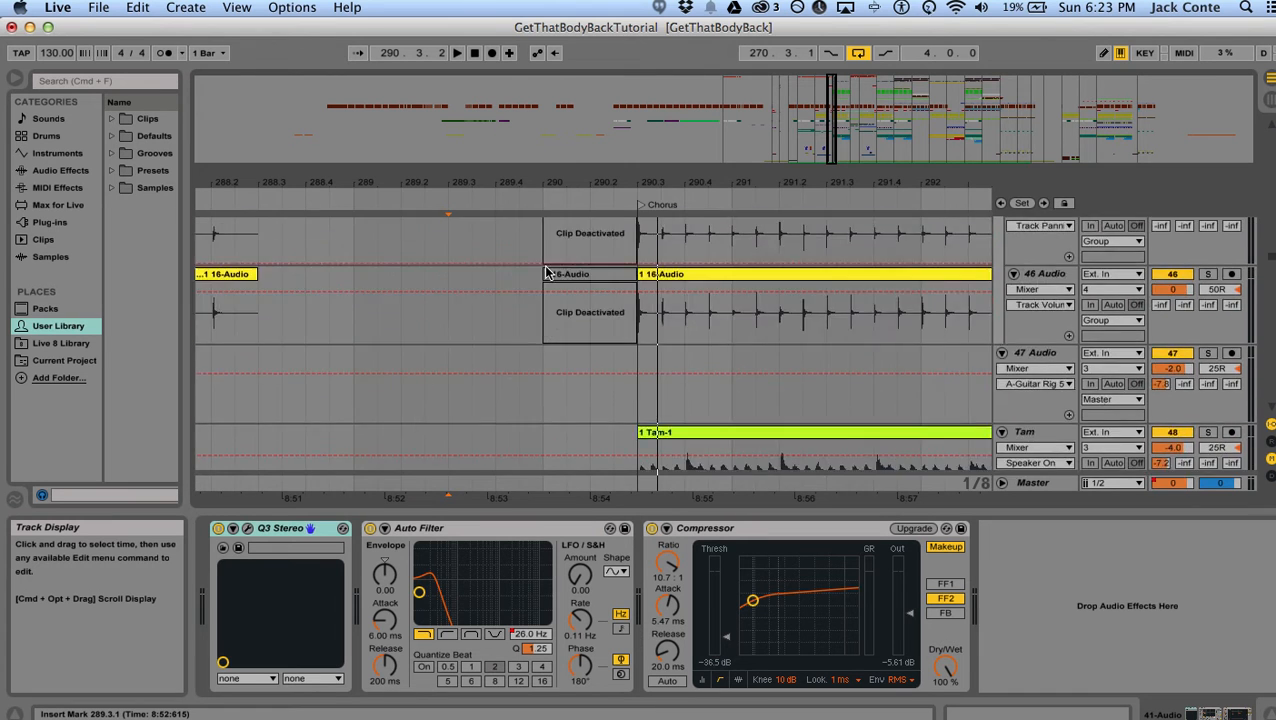
pyautogui.scroll(10, 545, 274)
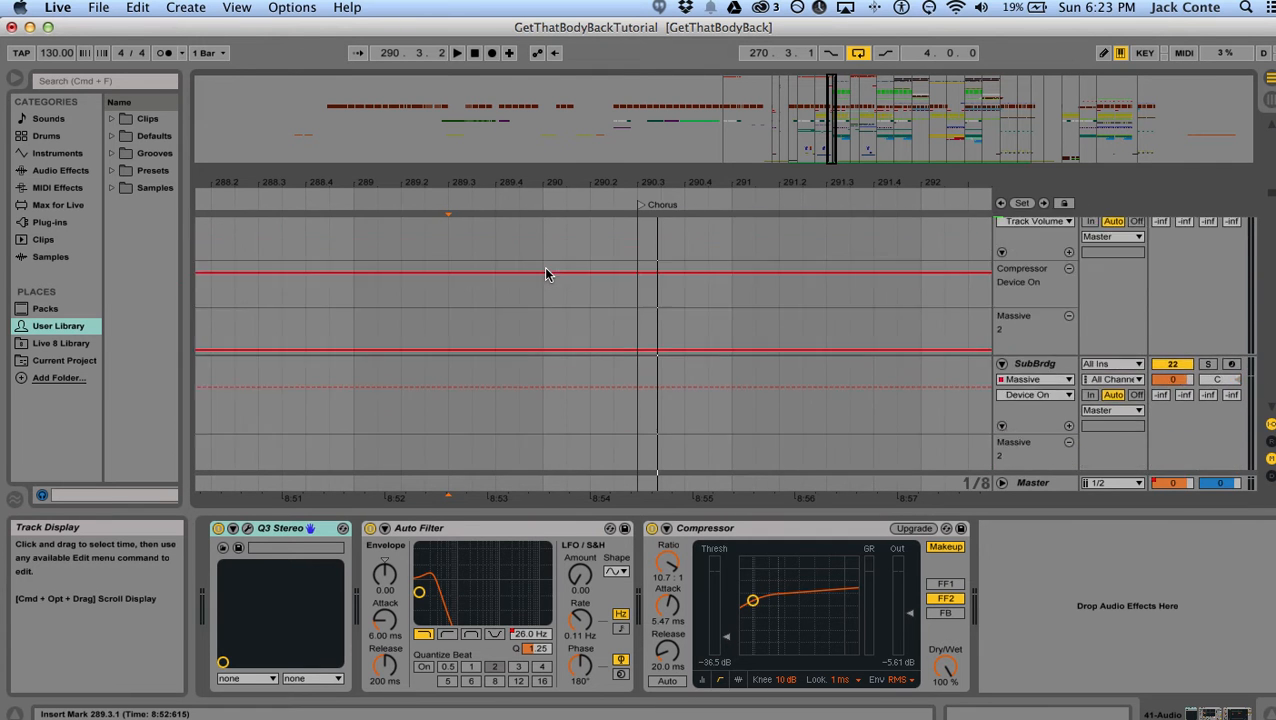
pyautogui.scroll(3, 545, 275)
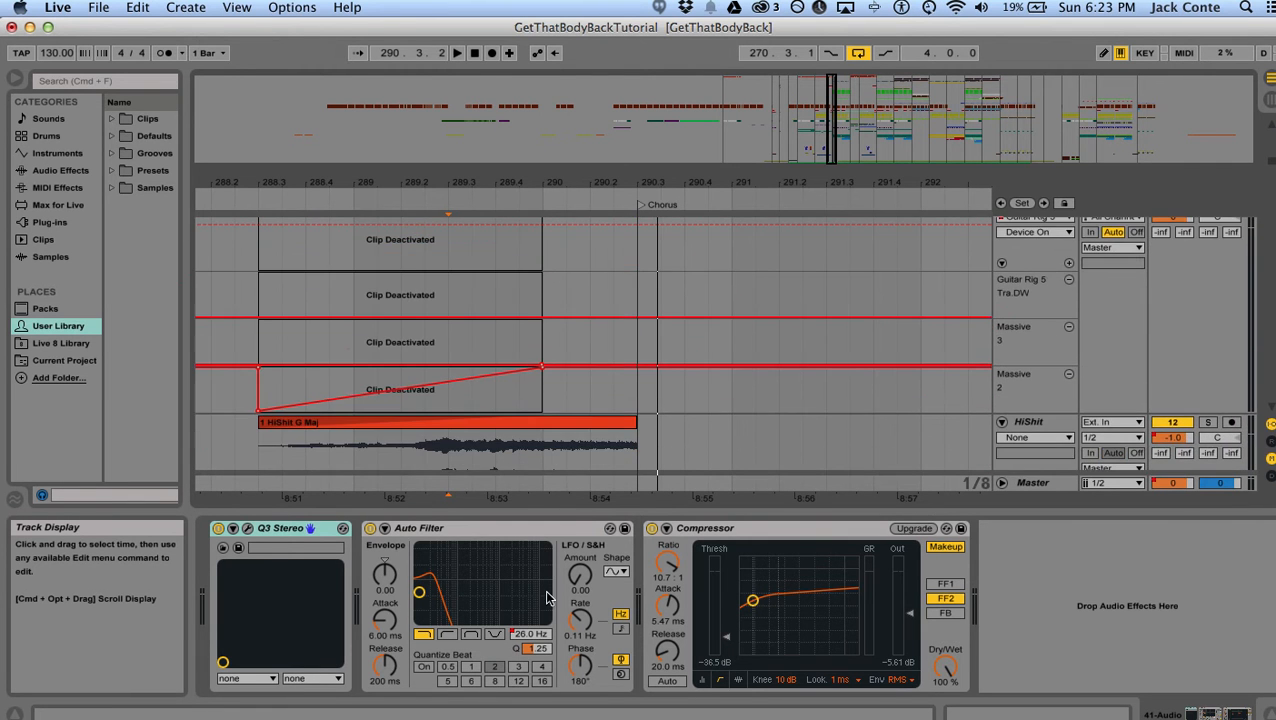
pyautogui.scroll(-1, 400, 350)
pyautogui.click(250, 388)
pyautogui.click(1036, 350)
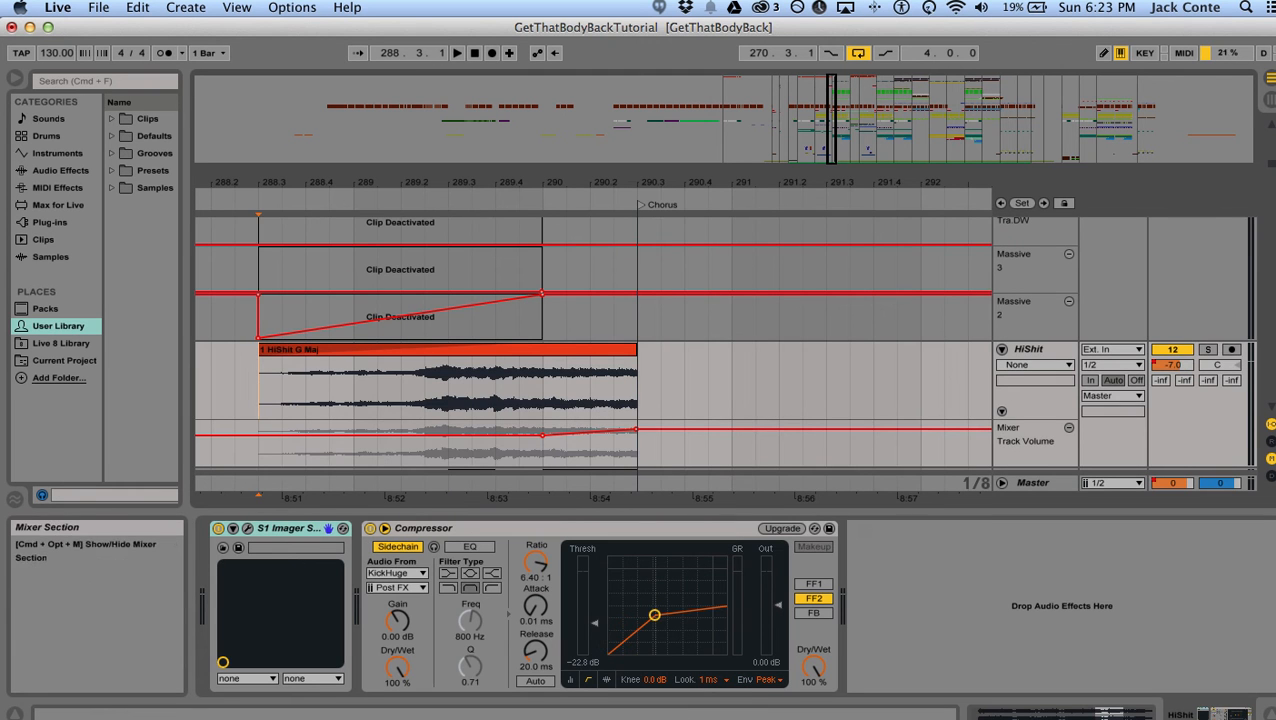
# - Solo the HiShit track and play its reversed swell from 288.3.1 into the chorus
pyautogui.press('space')
pyautogui.click(1212, 351)
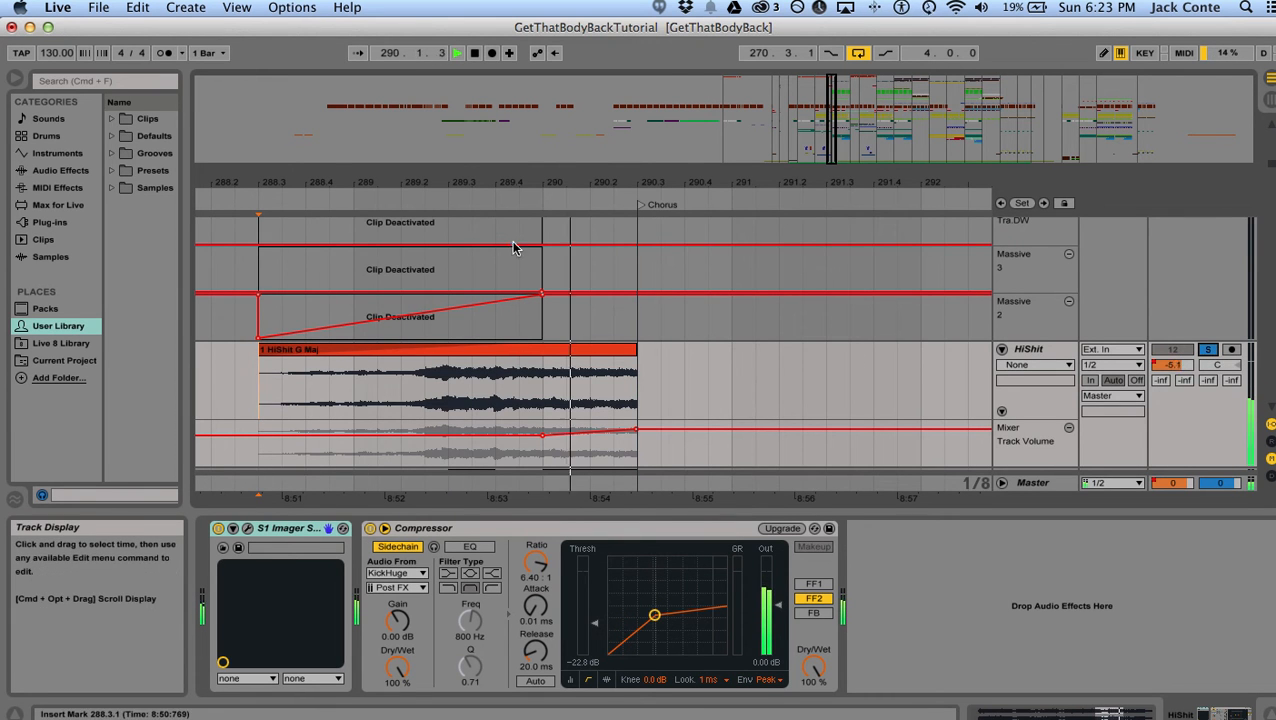
pyautogui.press('space')
# - Open the HiShit clip's sample settings and show the whole sample waveform
pyautogui.moveTo(561, 188); pyautogui.dragTo(559, 150)
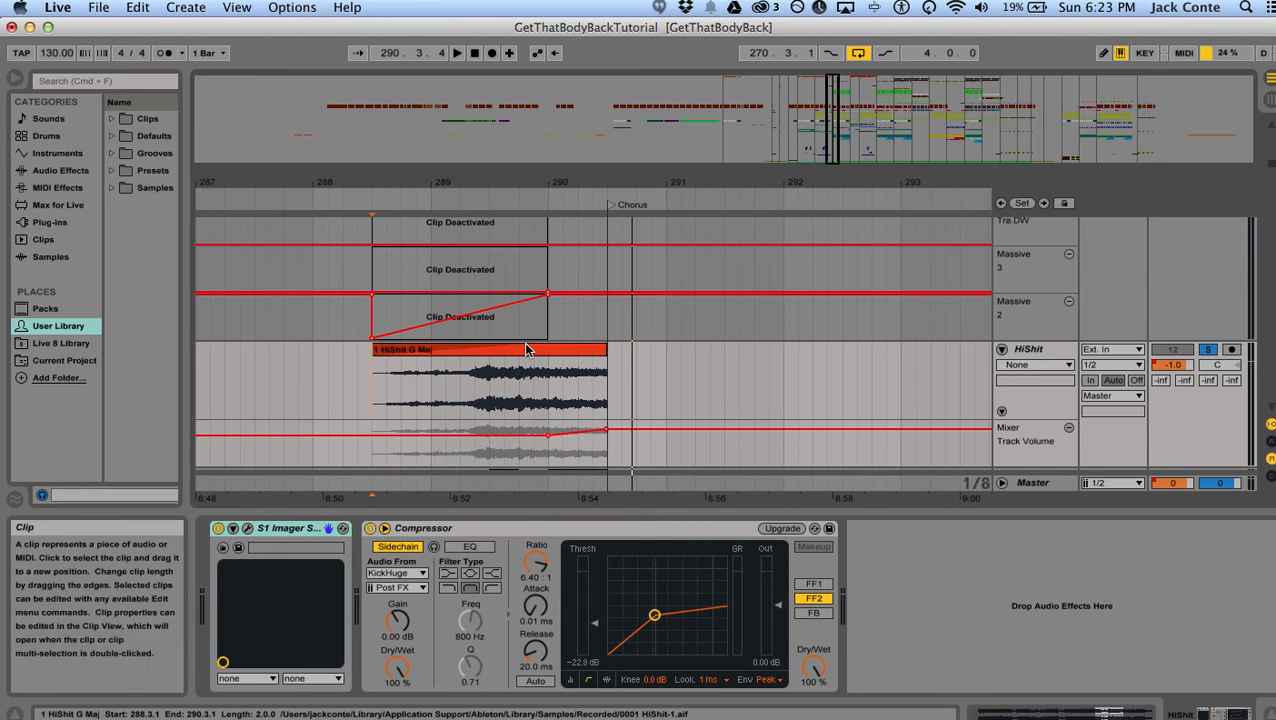
pyautogui.click(527, 349)
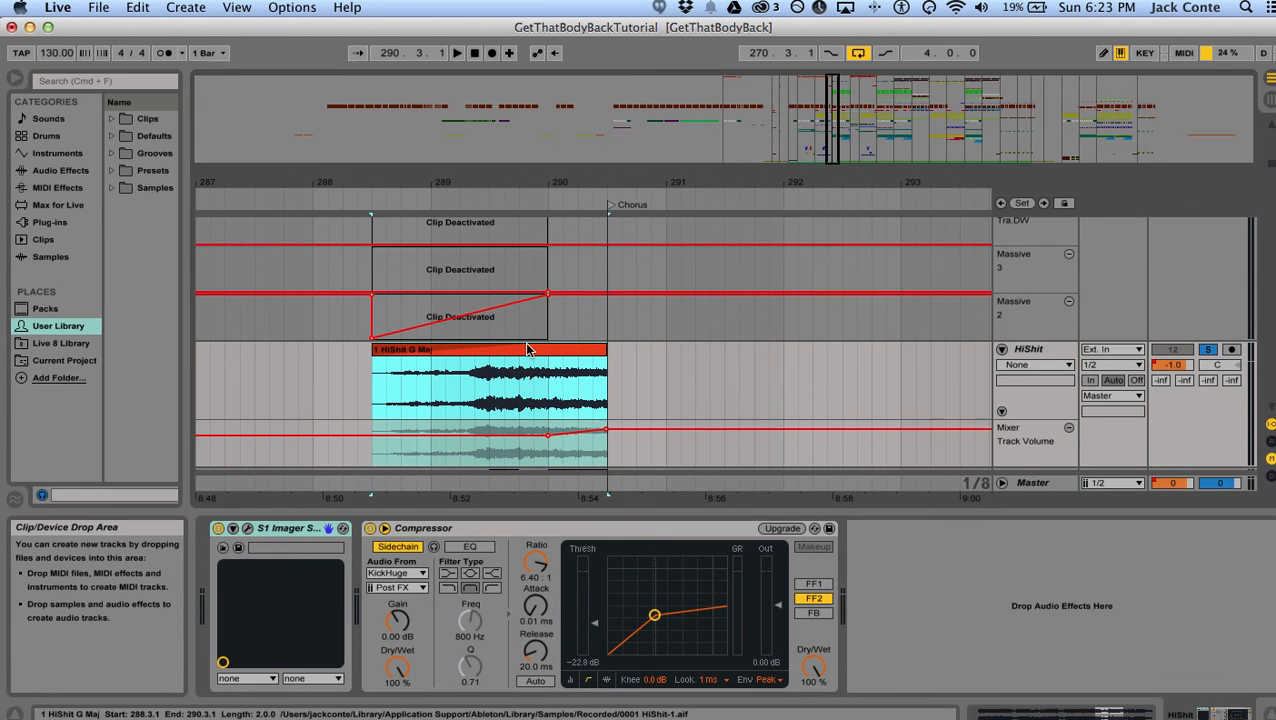
pyautogui.doubleClick(527, 349)
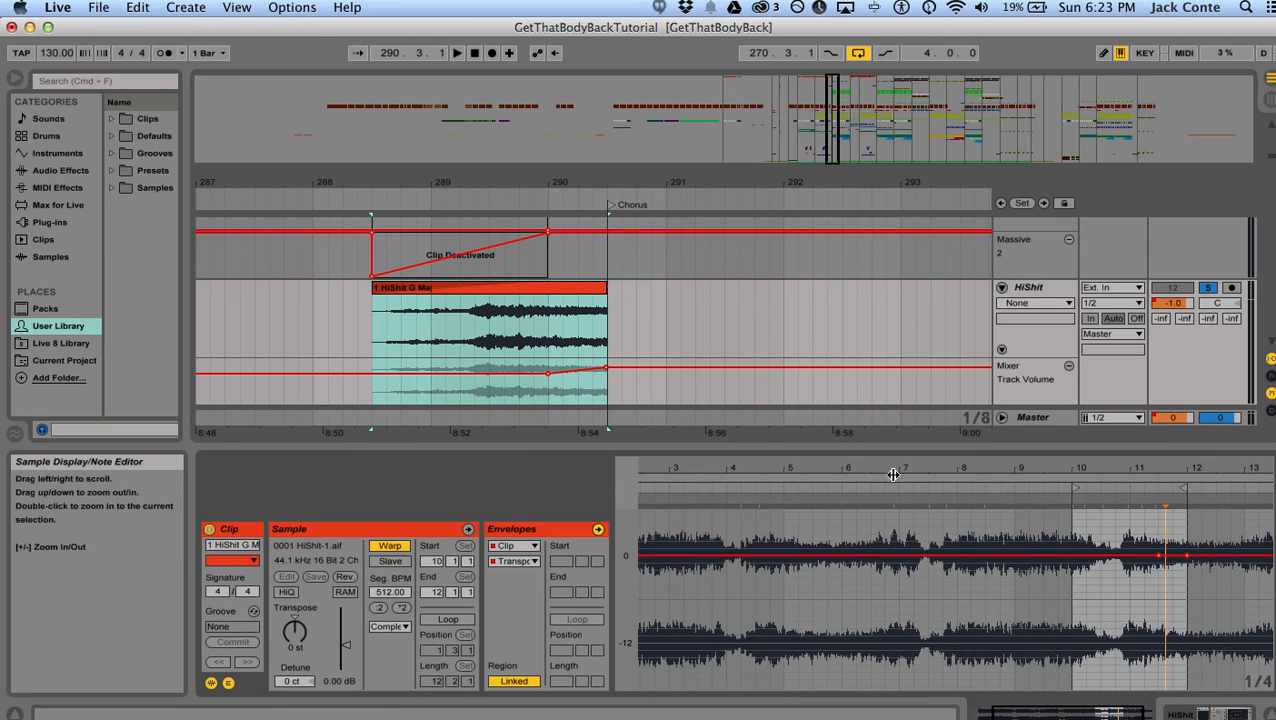
pyautogui.moveTo(684, 460); pyautogui.dragTo(688, 438)
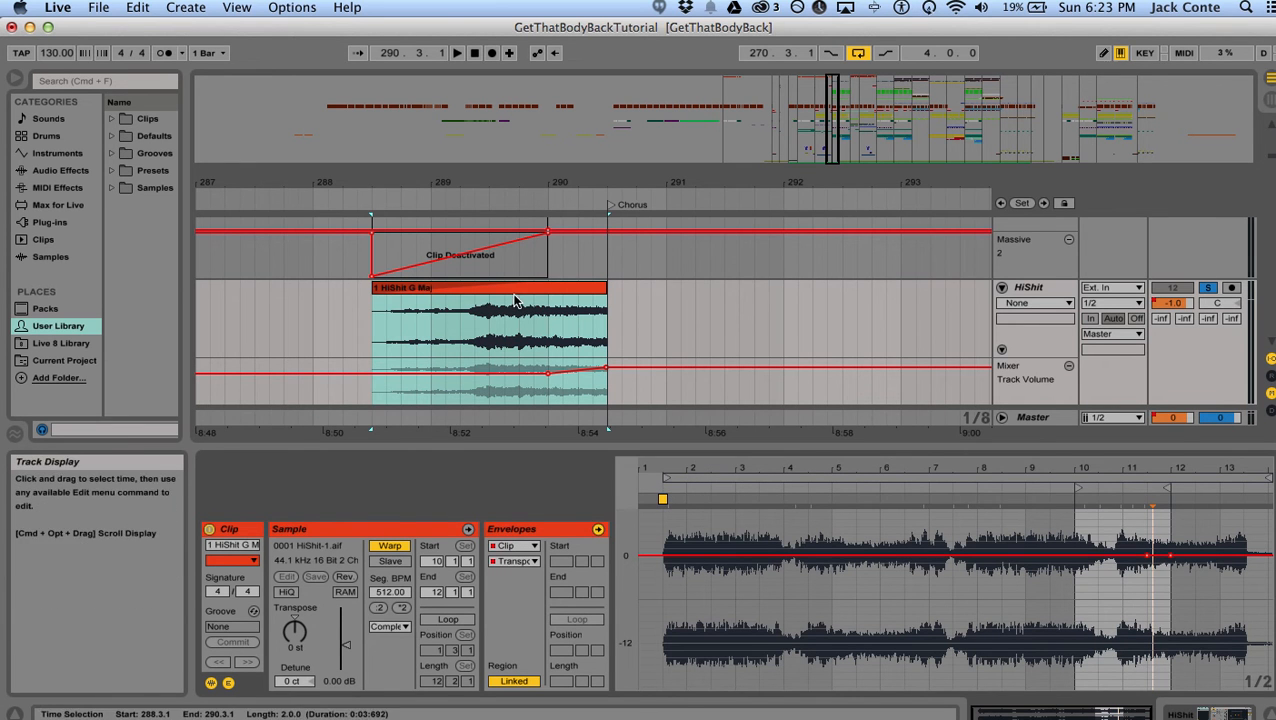
# - Extend the end of the HiShit clip to about 292.3.2 and play it from 290.3.1
pyautogui.moveTo(605, 289); pyautogui.dragTo(853, 289)
pyautogui.click(610, 323)
pyautogui.press('space')
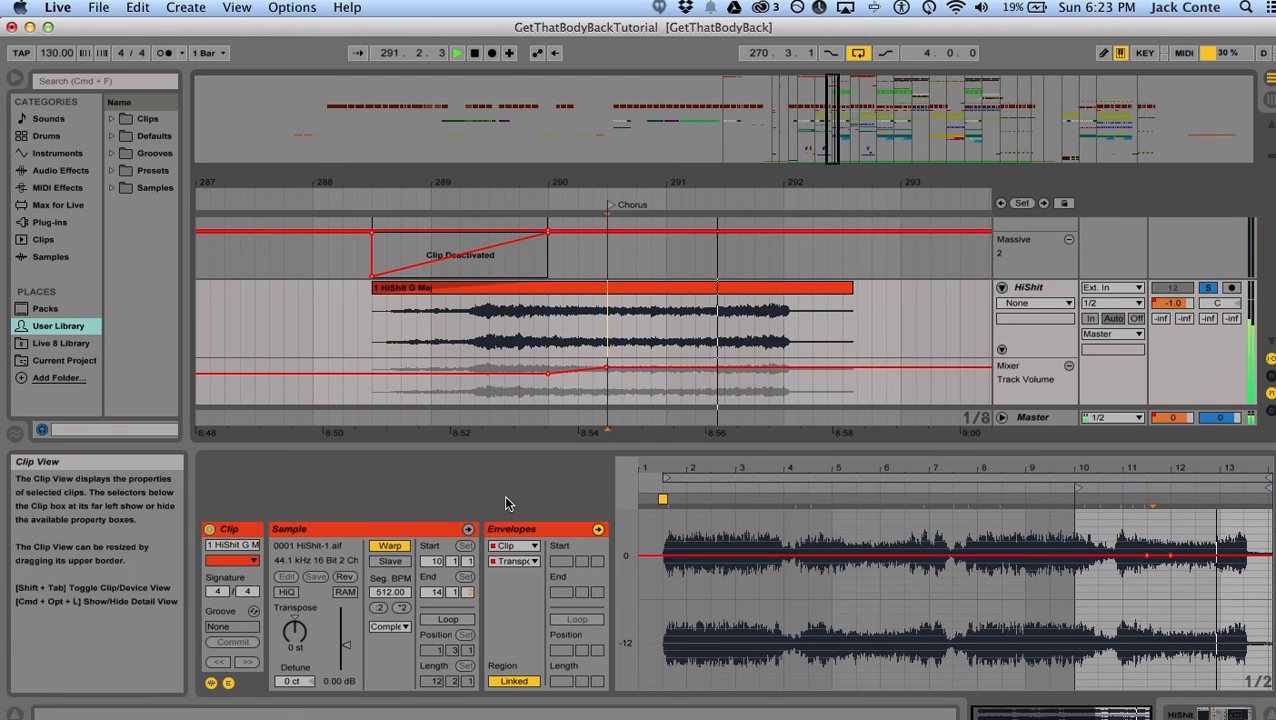
# - Bypass the sidechain Compressor on HiShit and play the extended clip from 290.3.1
pyautogui.hotkey('shift', 'Tab')
pyautogui.press('space')
pyautogui.click(370, 529)
pyautogui.press('space')
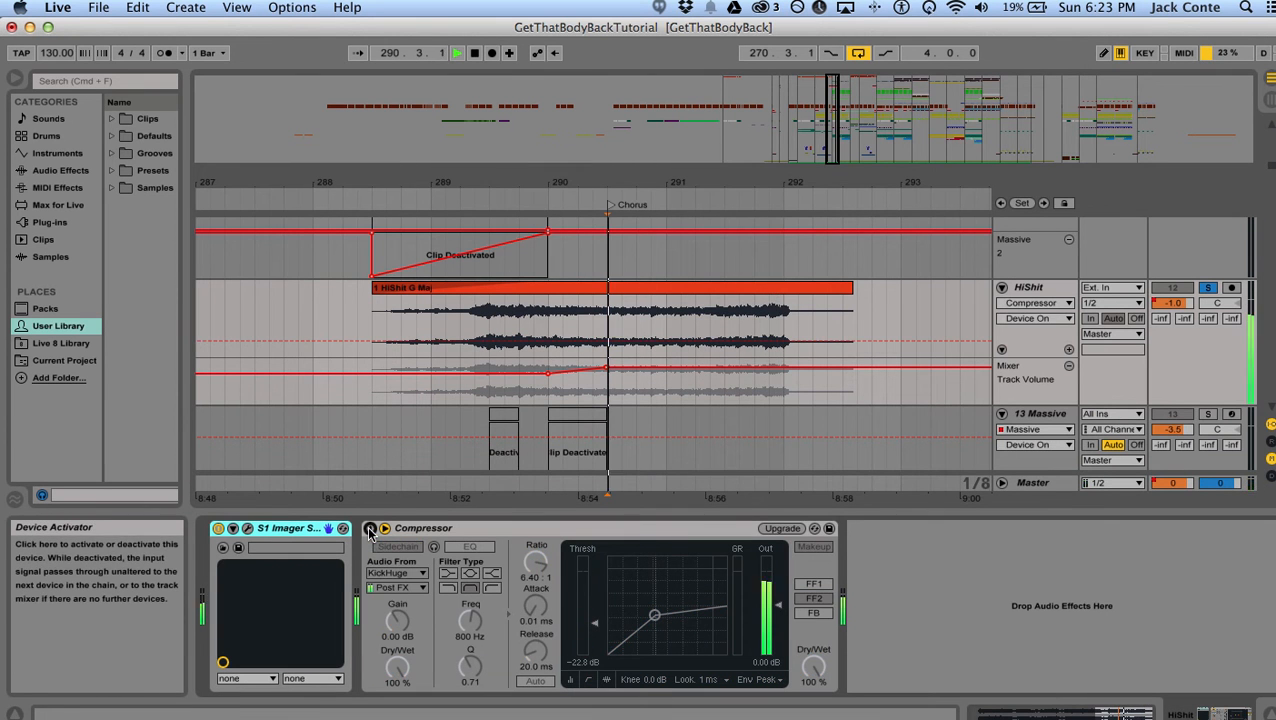
pyautogui.press('space')
# - Halve the HiShit clip's segment tempo to 256 BPM and play it from 288.3.1
pyautogui.click(612, 290)
pyautogui.hotkey('shift', 'Tab')
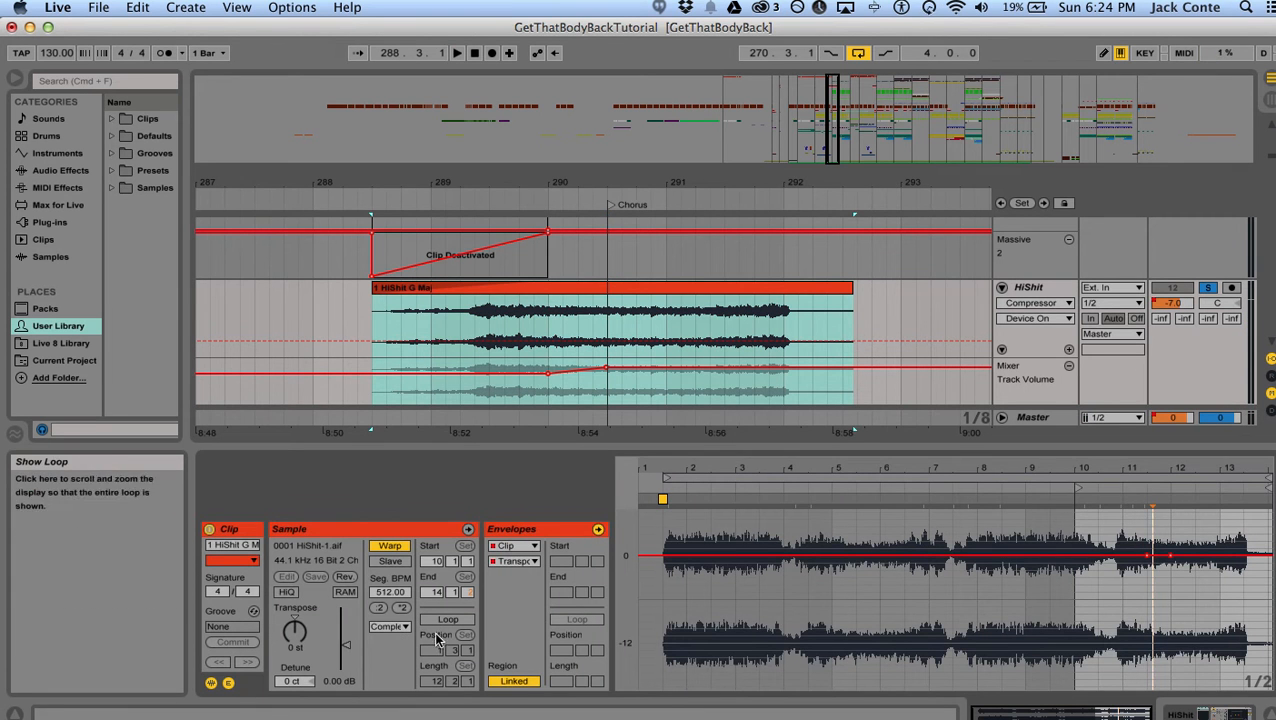
pyautogui.click(381, 609)
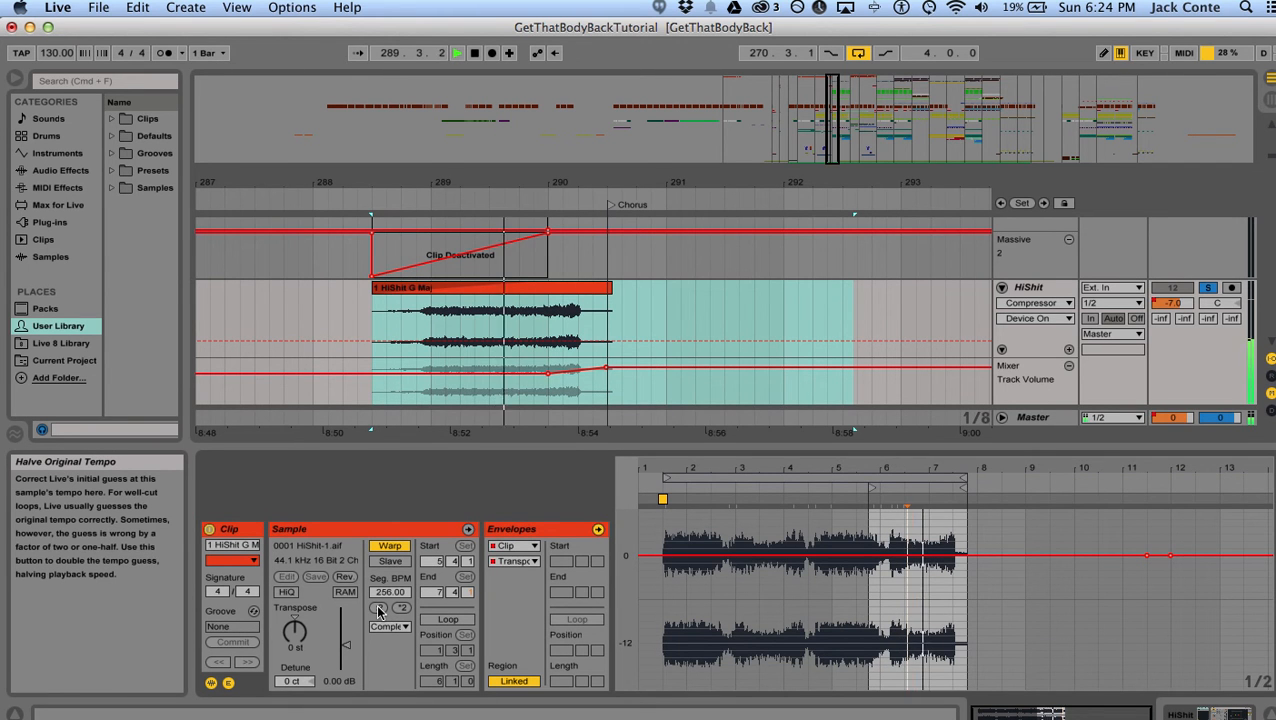
pyautogui.press('space')
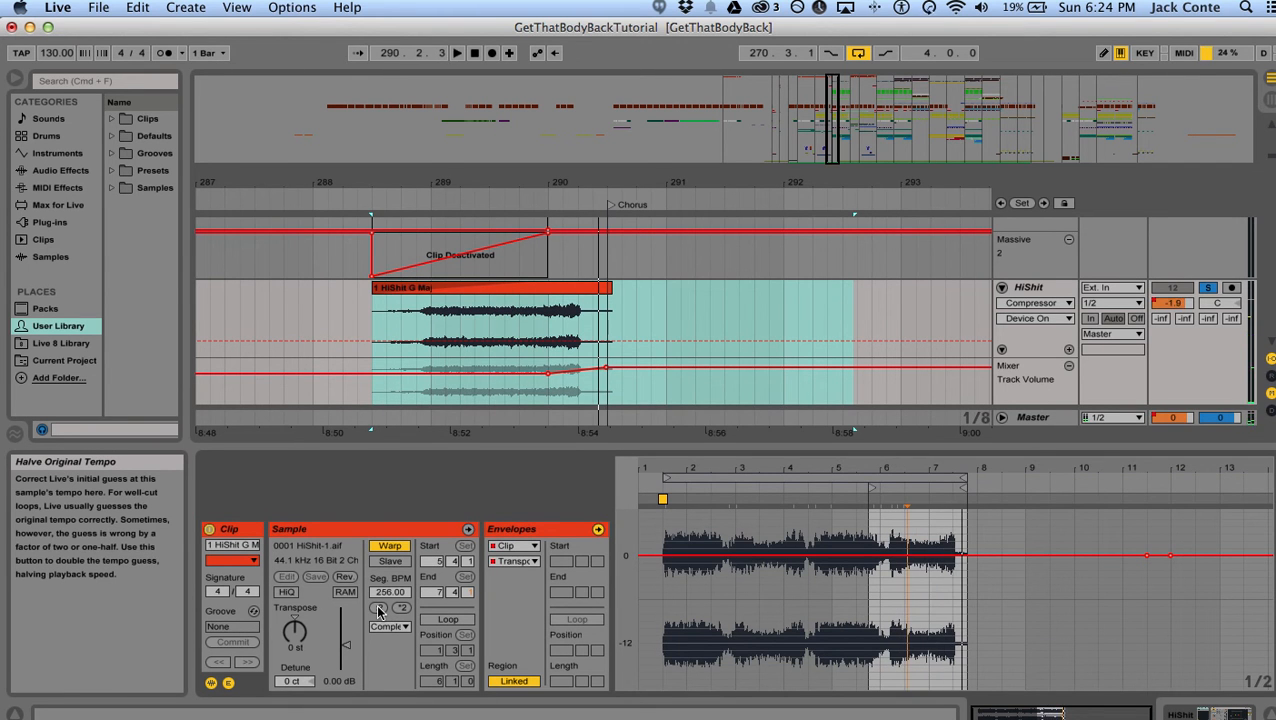
# - Halve the HiShit clip's segment tempo again to 128 BPM and play the result from 288.3.1
pyautogui.click(378, 609)
pyautogui.press('space')
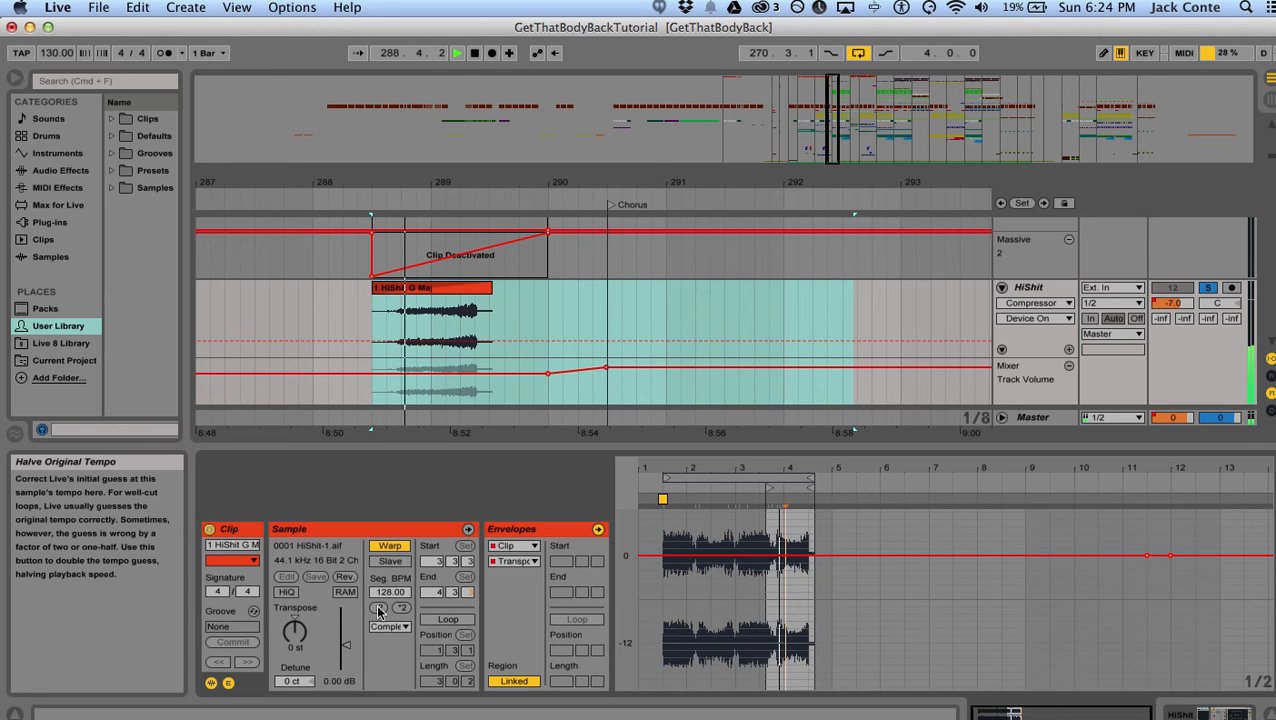
pyautogui.press('space')
pyautogui.press('space')
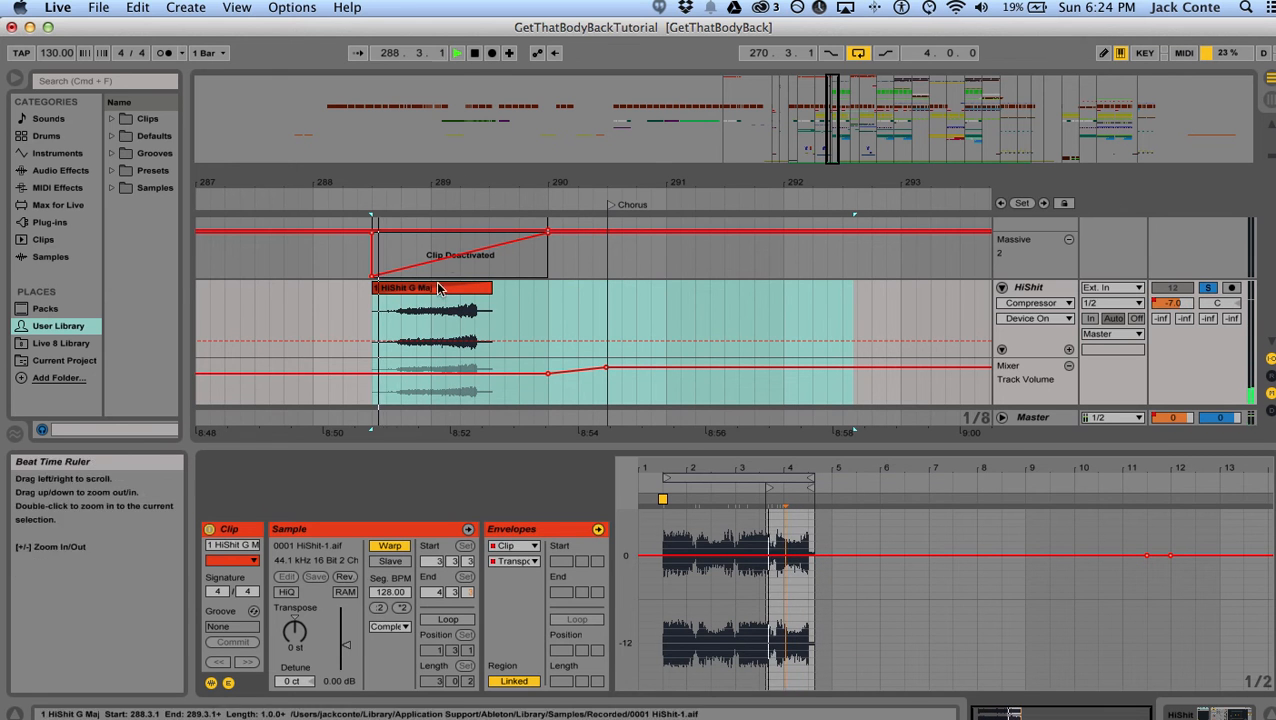
pyautogui.press('space')
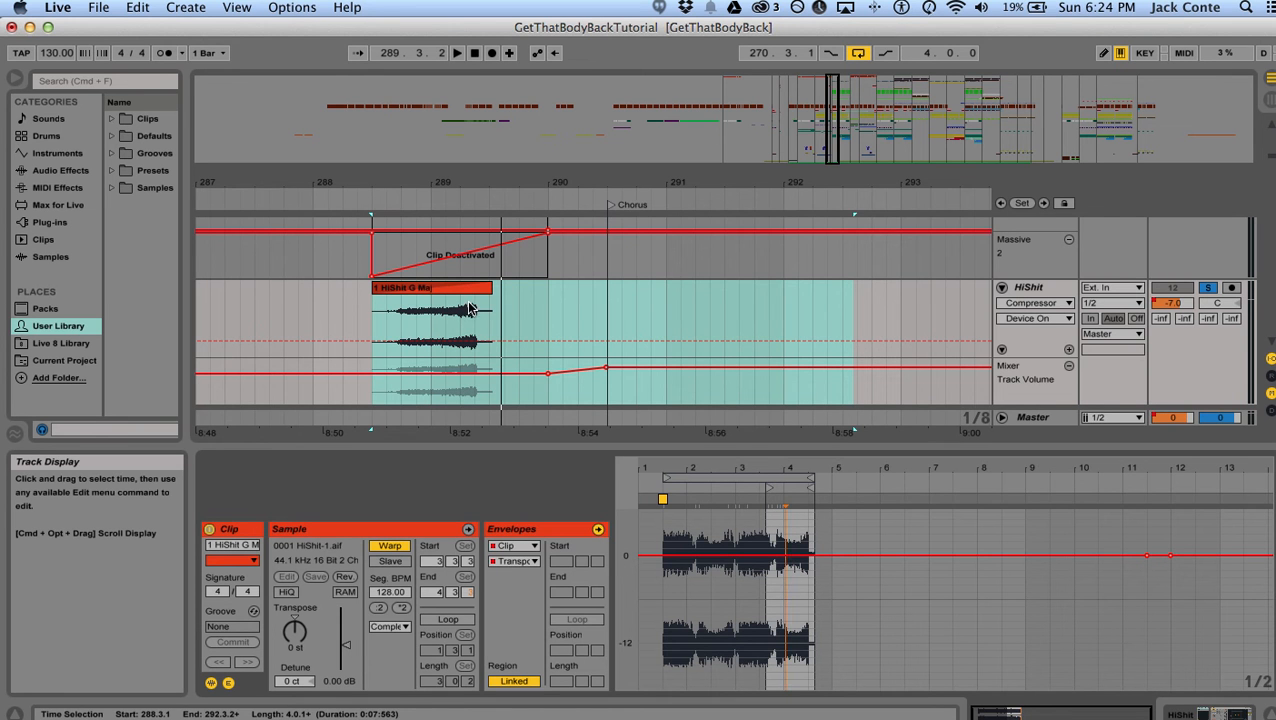
# - Double the HiShit clip's segment tempo back to 512 BPM and replay it from 288.3.1
pyautogui.click(404, 608)
pyautogui.click(404, 608)
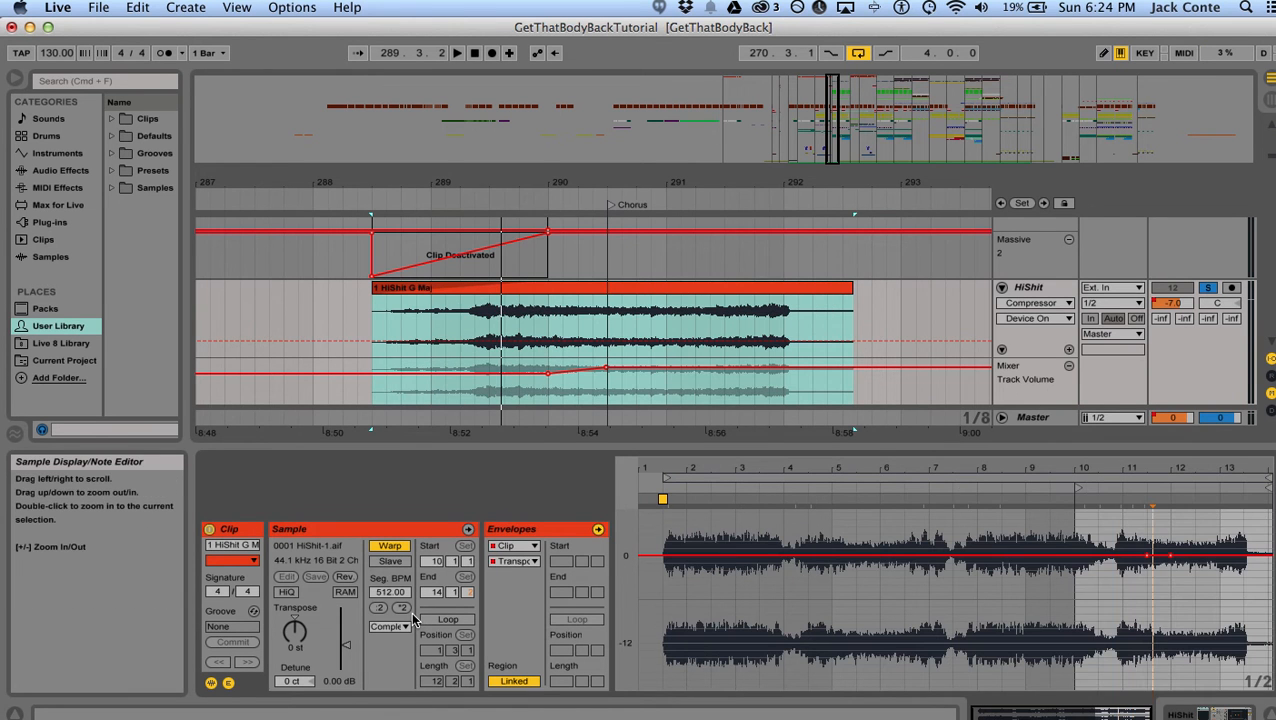
pyautogui.press('space')
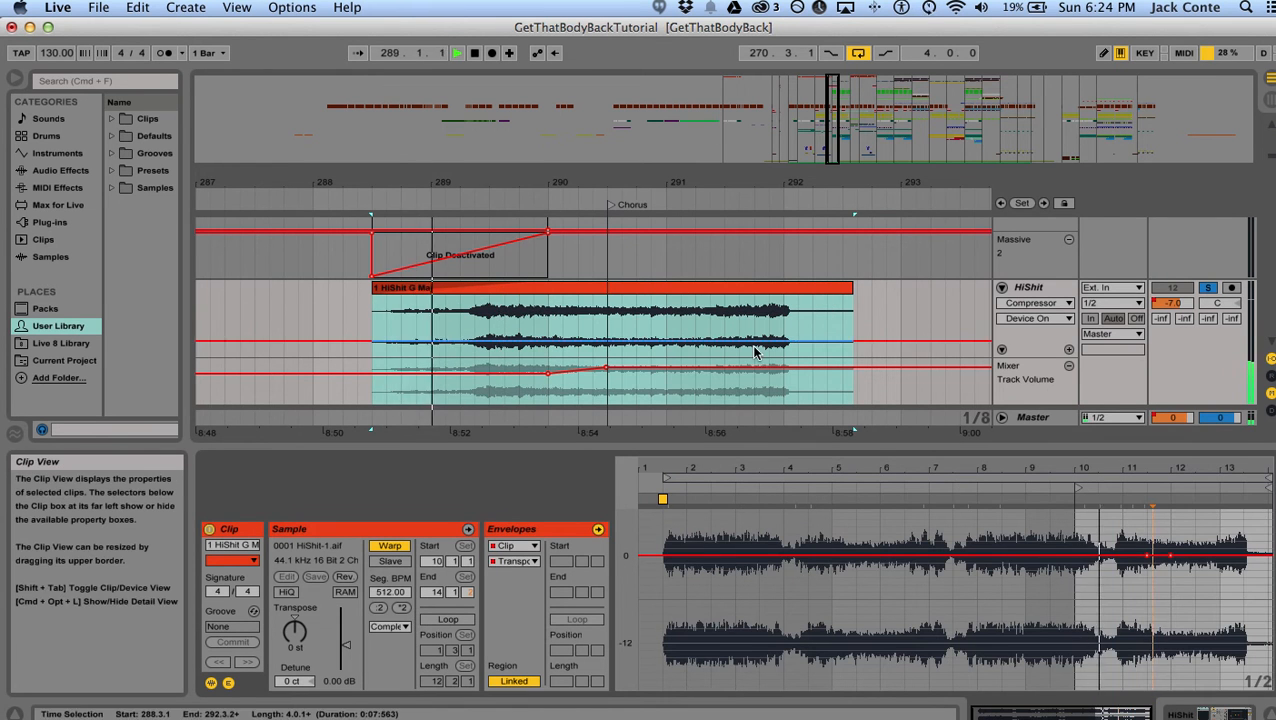
pyautogui.press('space')
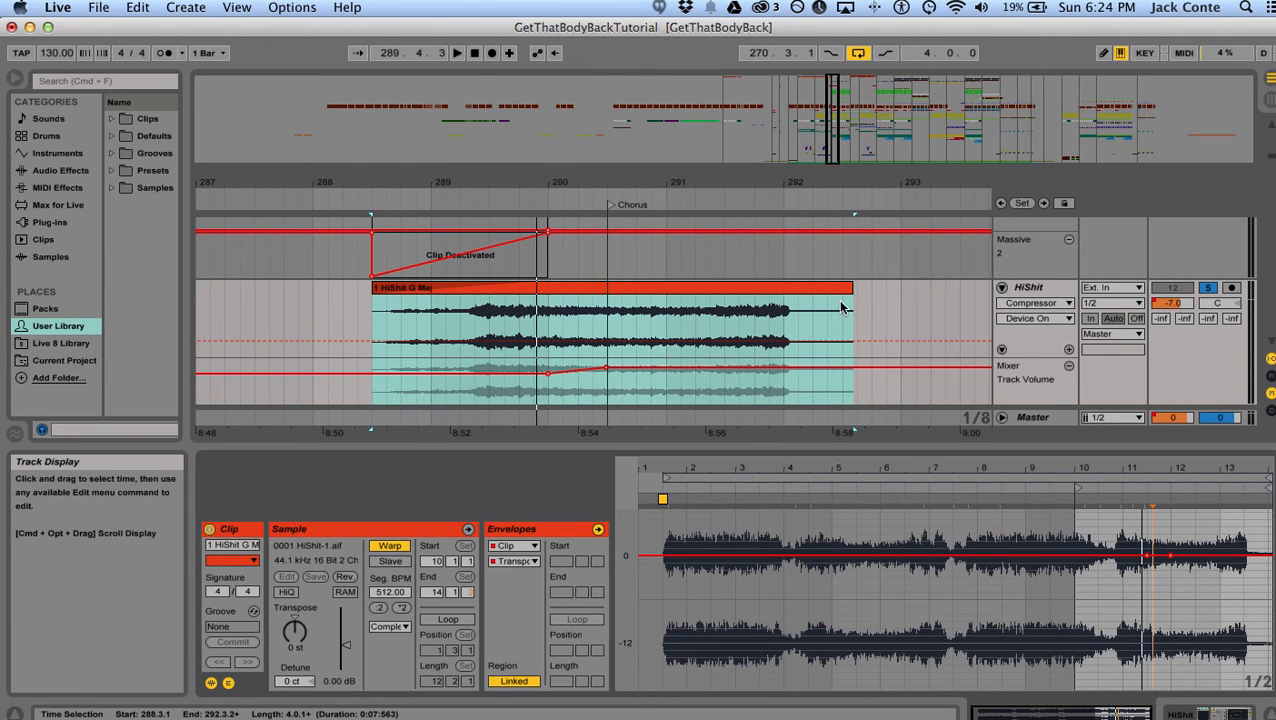
# - Trim the HiShit clip back to end at 290.3.1 and view its available warp modes
pyautogui.moveTo(851, 302); pyautogui.dragTo(605, 289)
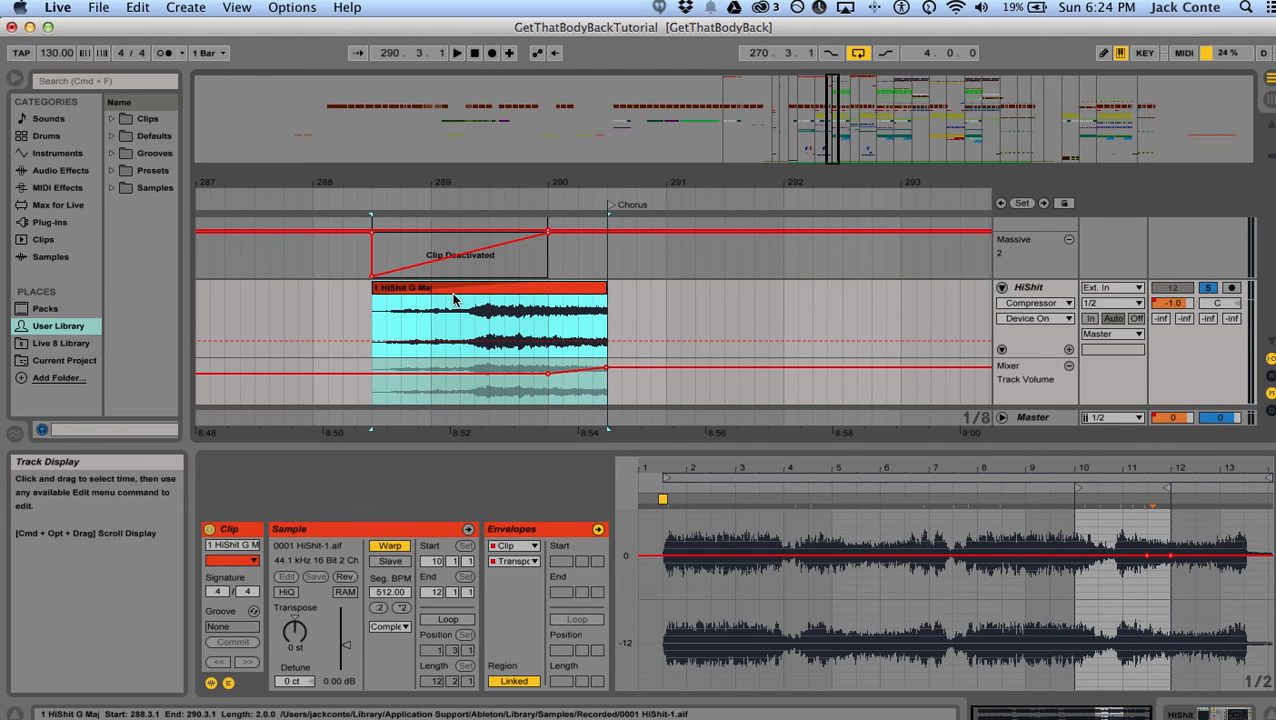
pyautogui.click(391, 627)
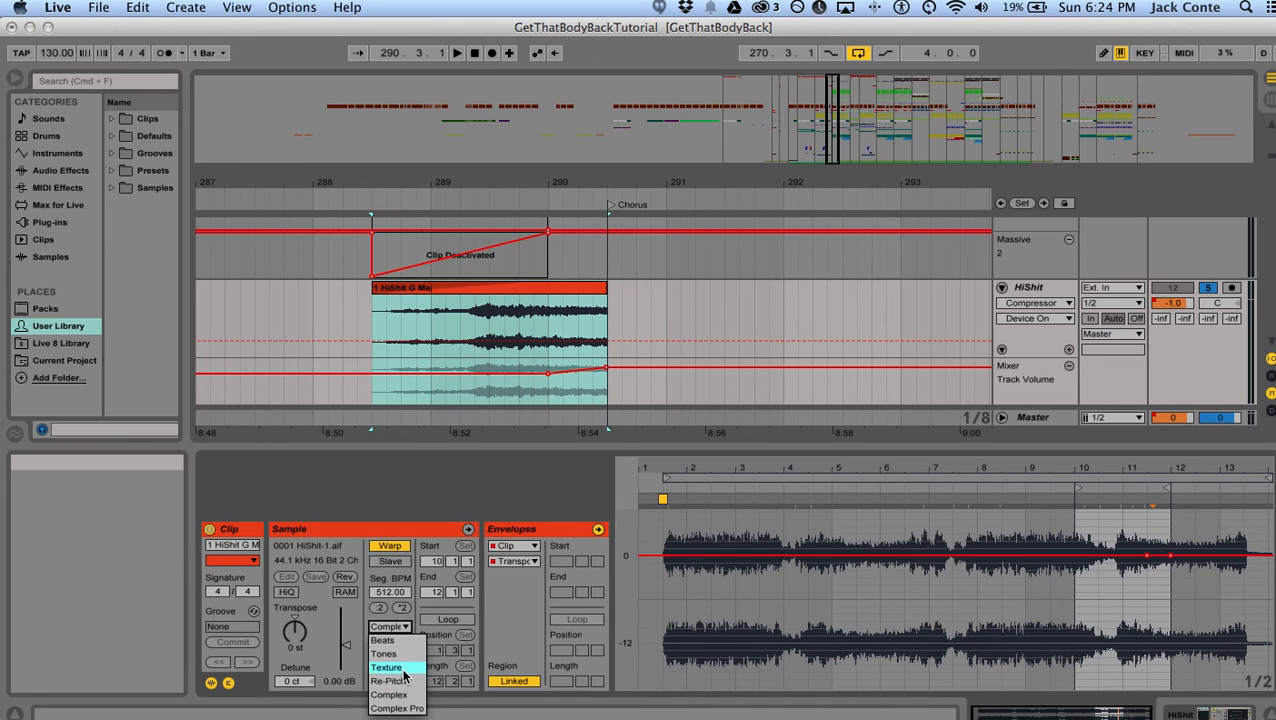
pyautogui.click(489, 488)
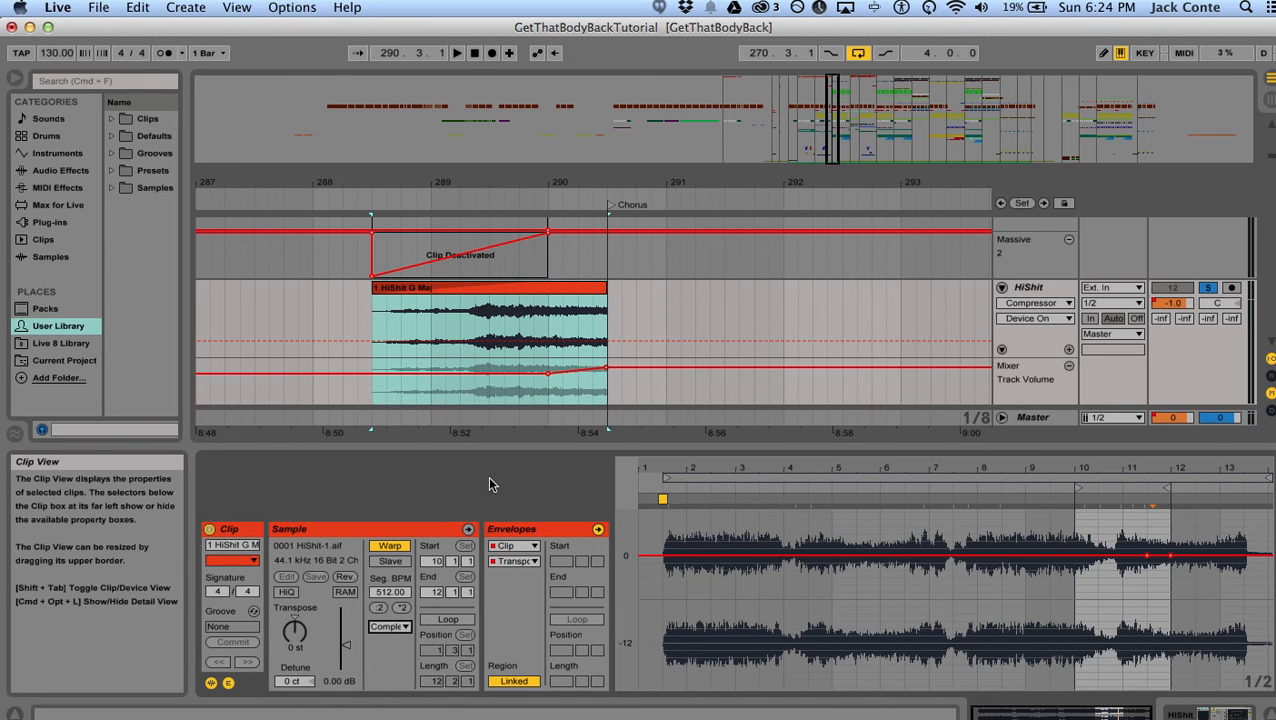
# - Play the HiShit clip soloed from 288.3.1, then turn its solo off
pyautogui.moveTo(373, 330); pyautogui.dragTo(594, 322)
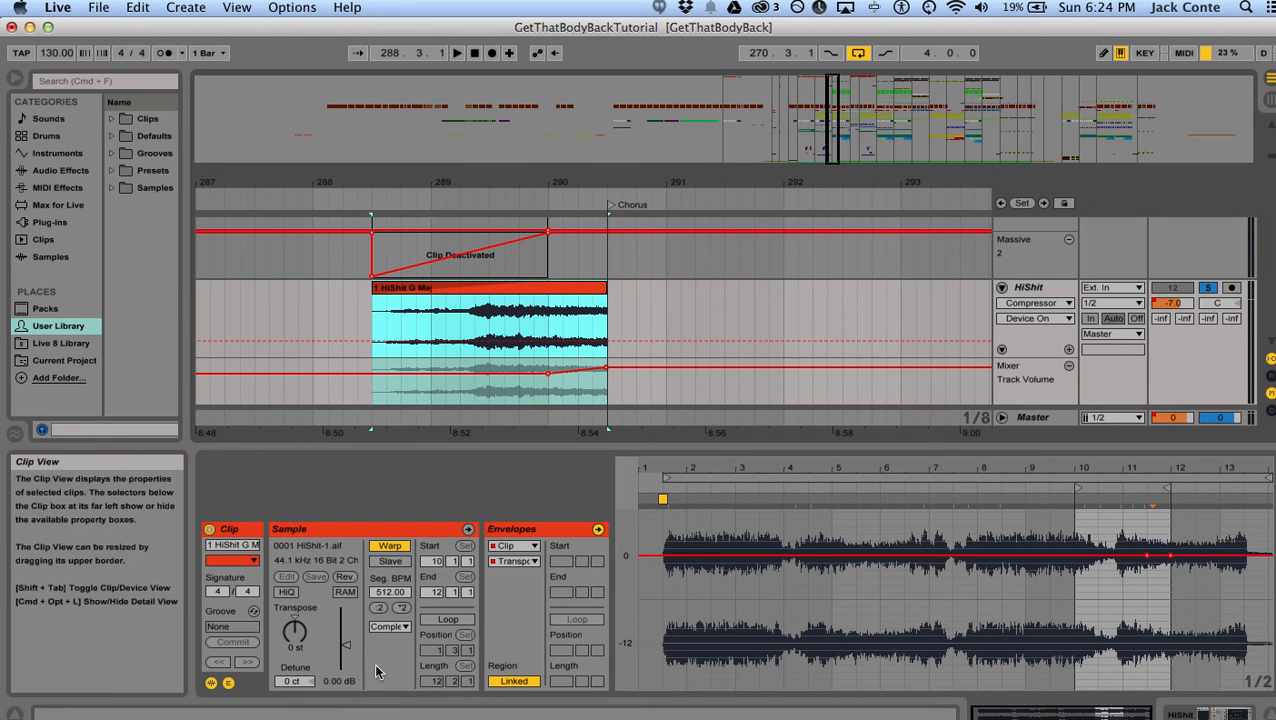
pyautogui.press('space')
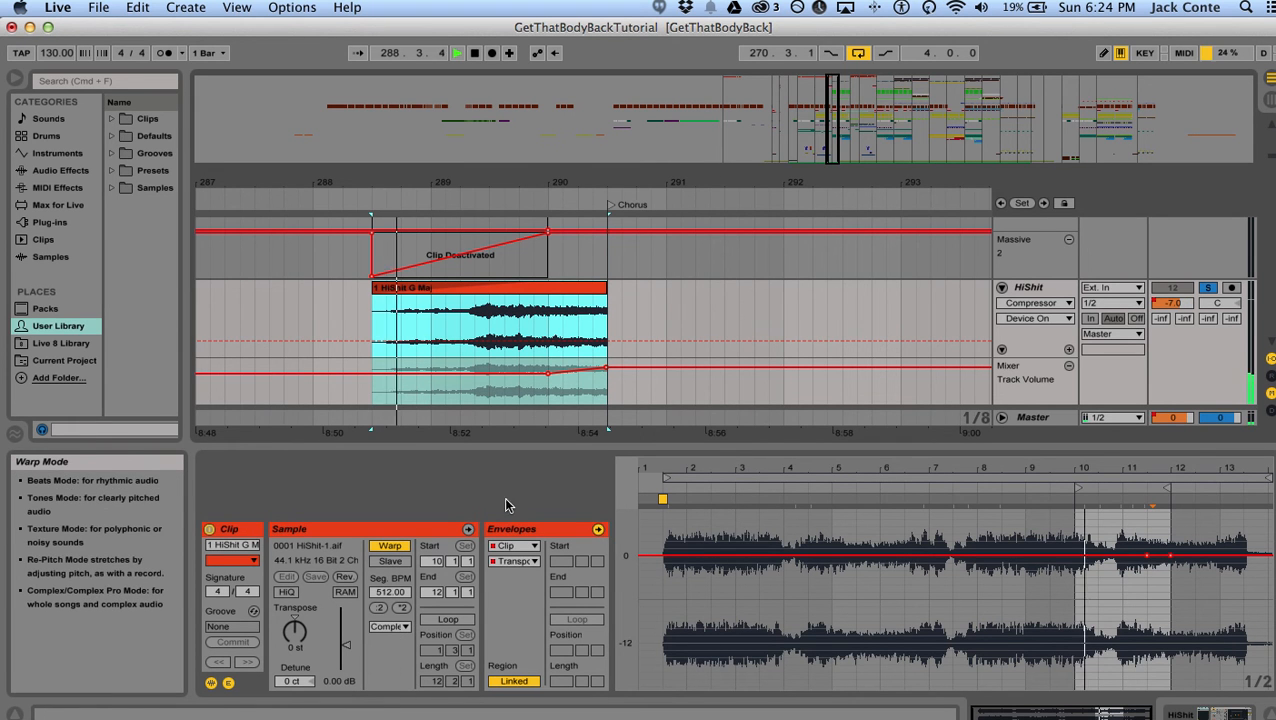
pyautogui.click(1209, 289)
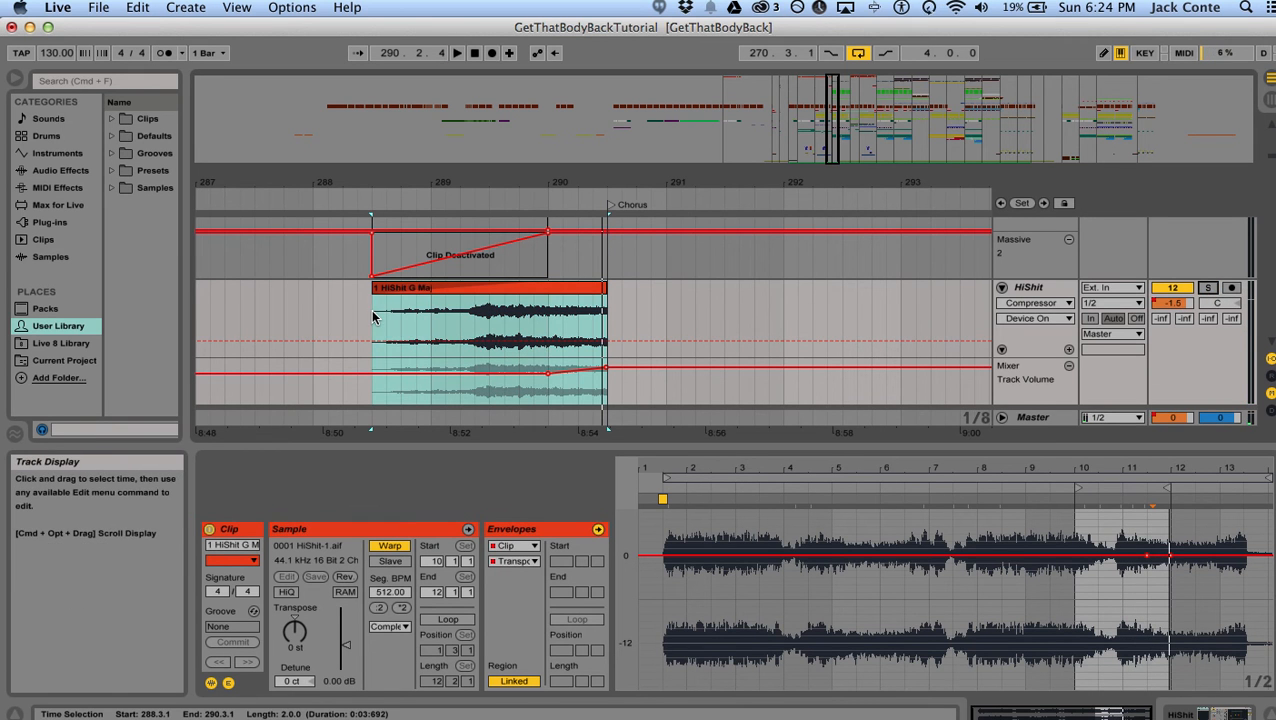
# - Play the transition into the chorus from 288.3.1 with all tracks while looking through the lower tracks
pyautogui.press('space')
pyautogui.scroll(-6, 477, 338)
pyautogui.scroll(-10, 477, 338)
pyautogui.scroll(-8, 477, 337)
pyautogui.scroll(-6, 505, 322)
pyautogui.scroll(4, 506, 322)
pyautogui.press('space')
# - Solo the 1 Omnisphere track, play its part from 298.3.1 at the interlude, and show its device chain
pyautogui.moveTo(554, 177); pyautogui.dragTo(498, 191)
pyautogui.scroll(3, 555, 316)
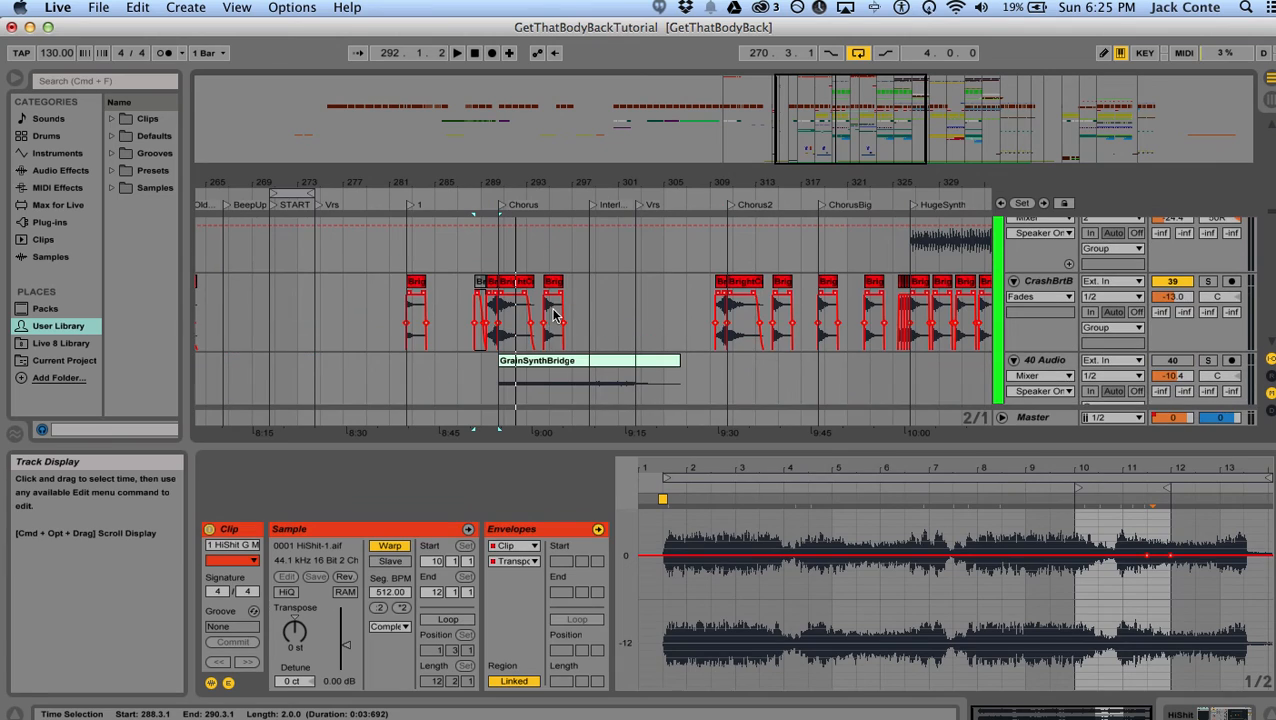
pyautogui.press('super+alt+l')
pyautogui.scroll(15, 538, 393)
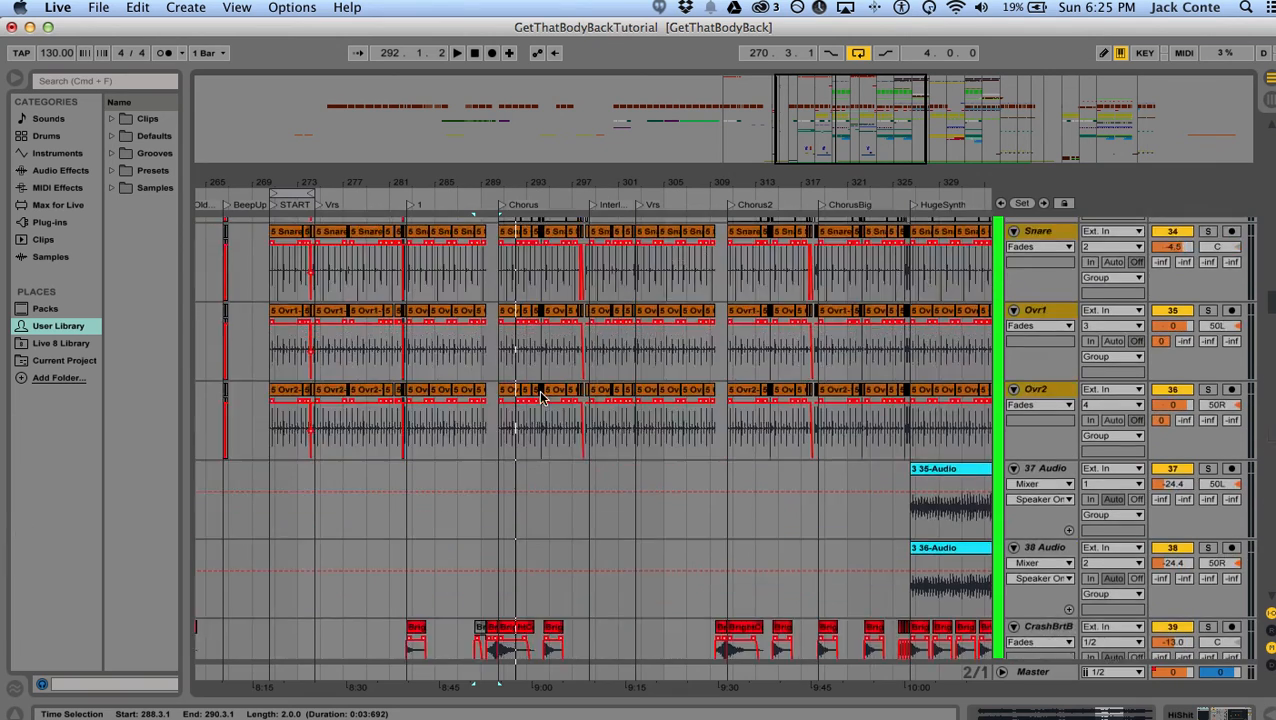
pyautogui.scroll(10, 519, 415)
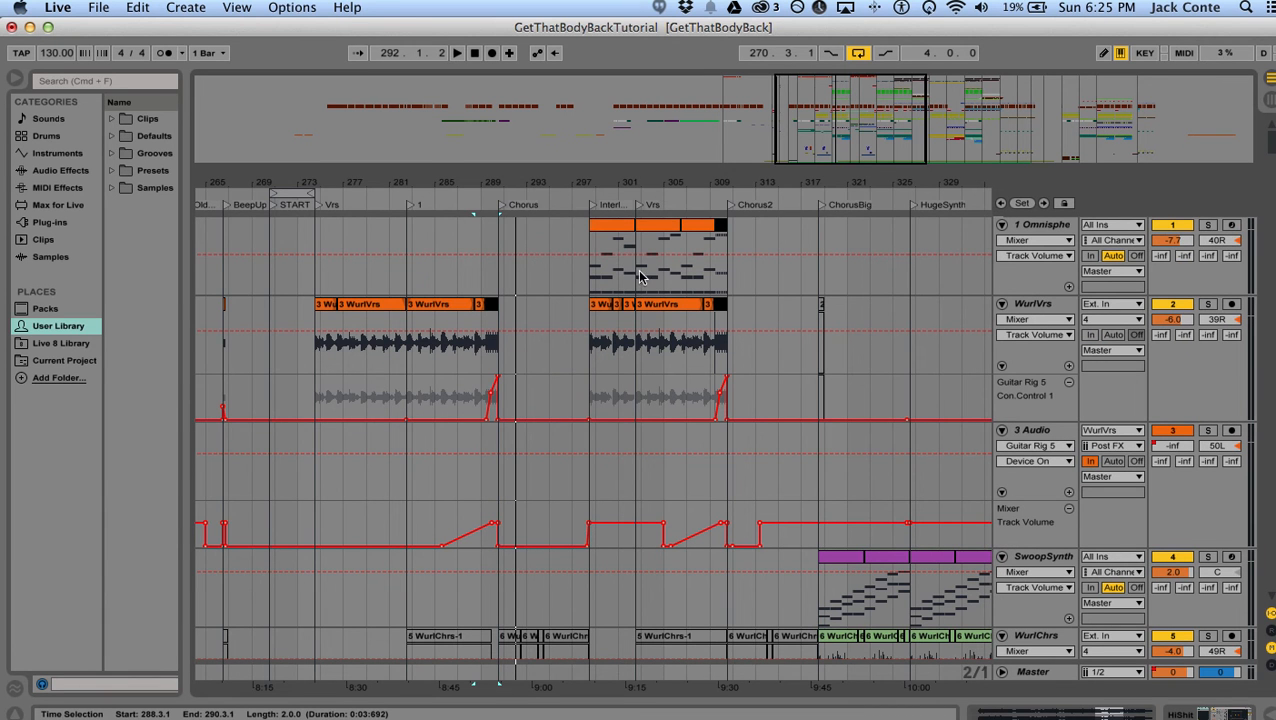
pyautogui.click(690, 225)
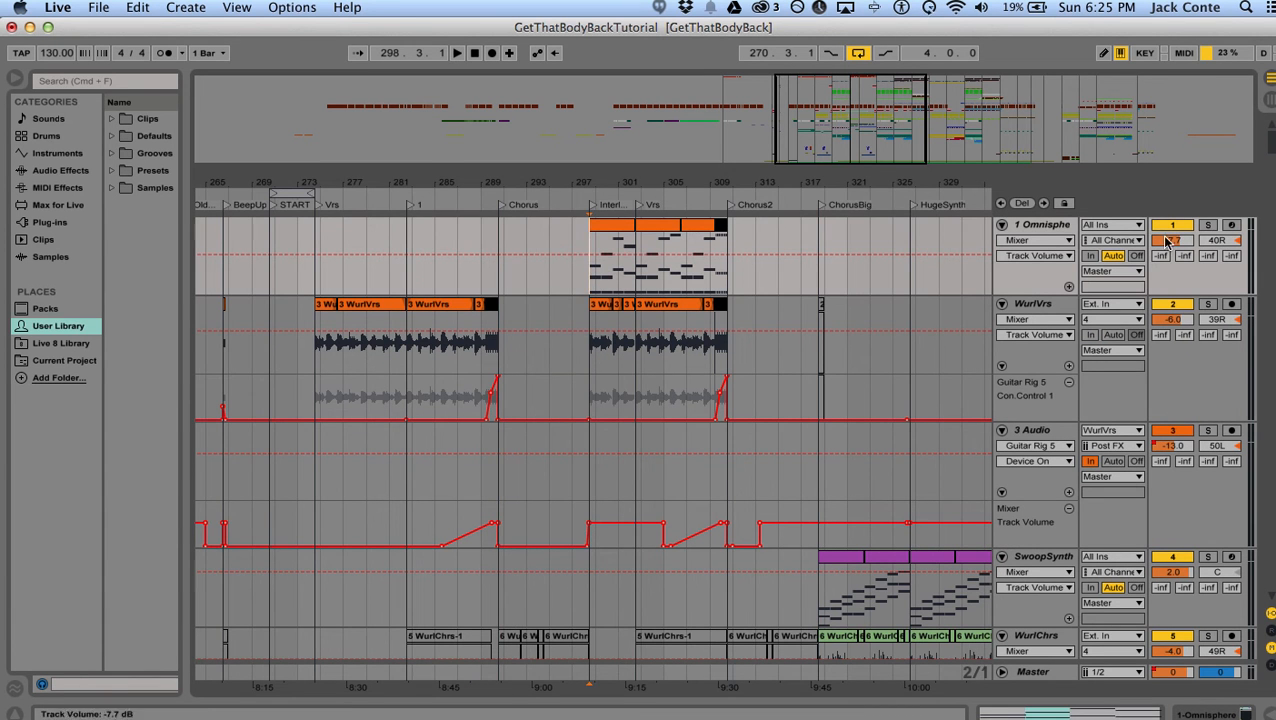
pyautogui.click(1208, 226)
pyautogui.press('space')
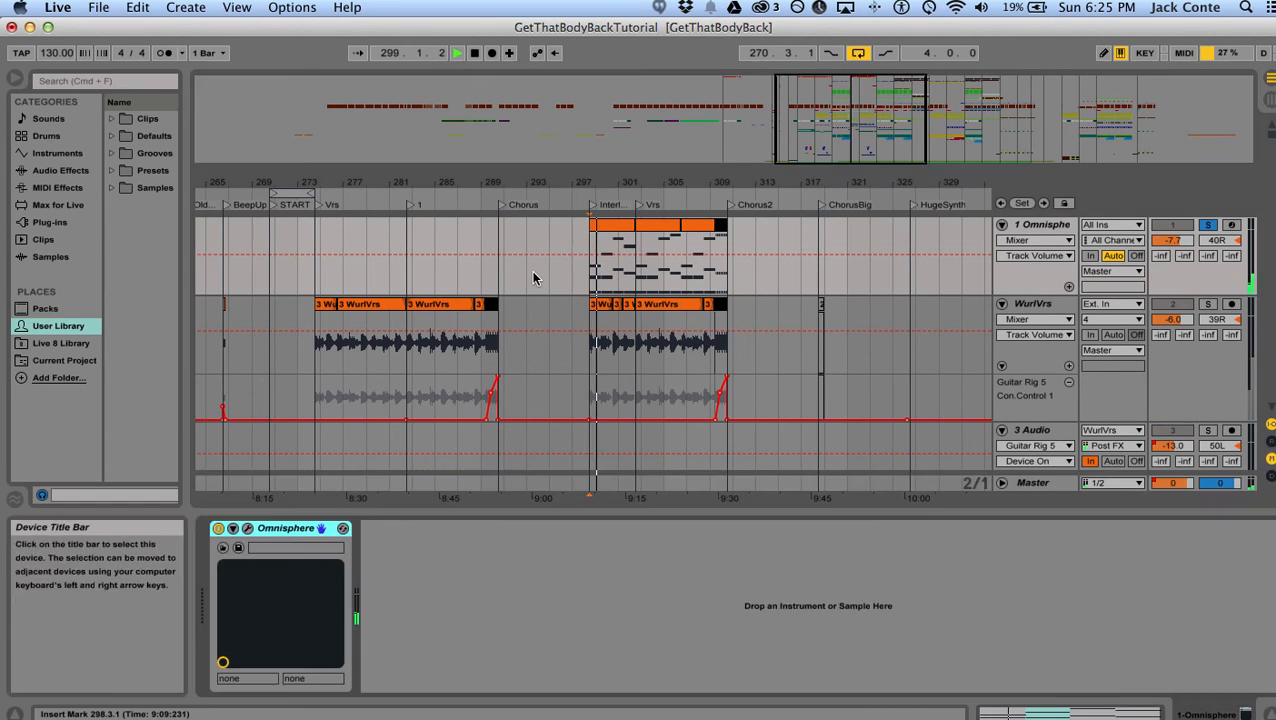
pyautogui.press('super+alt+l')
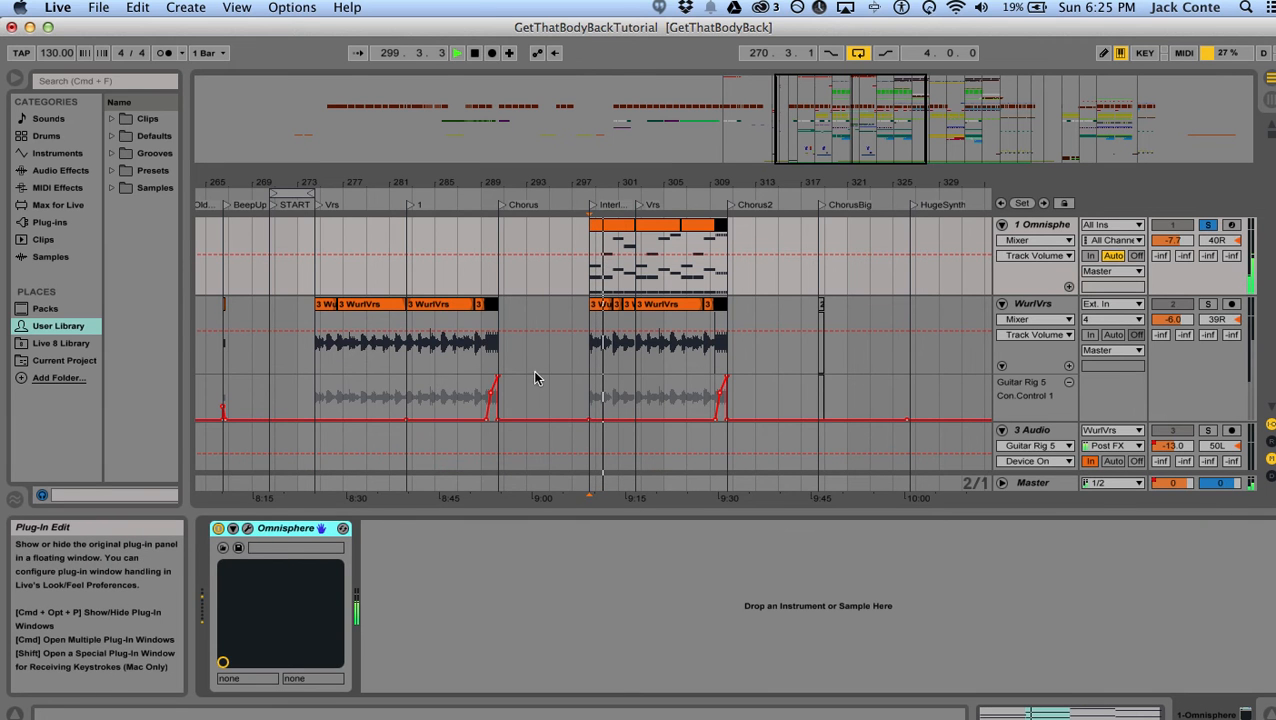
# - Show the Omnisphere plug-in window, close it, and turn off the 1 Omnisphere track's solo
pyautogui.press('super+alt+p')
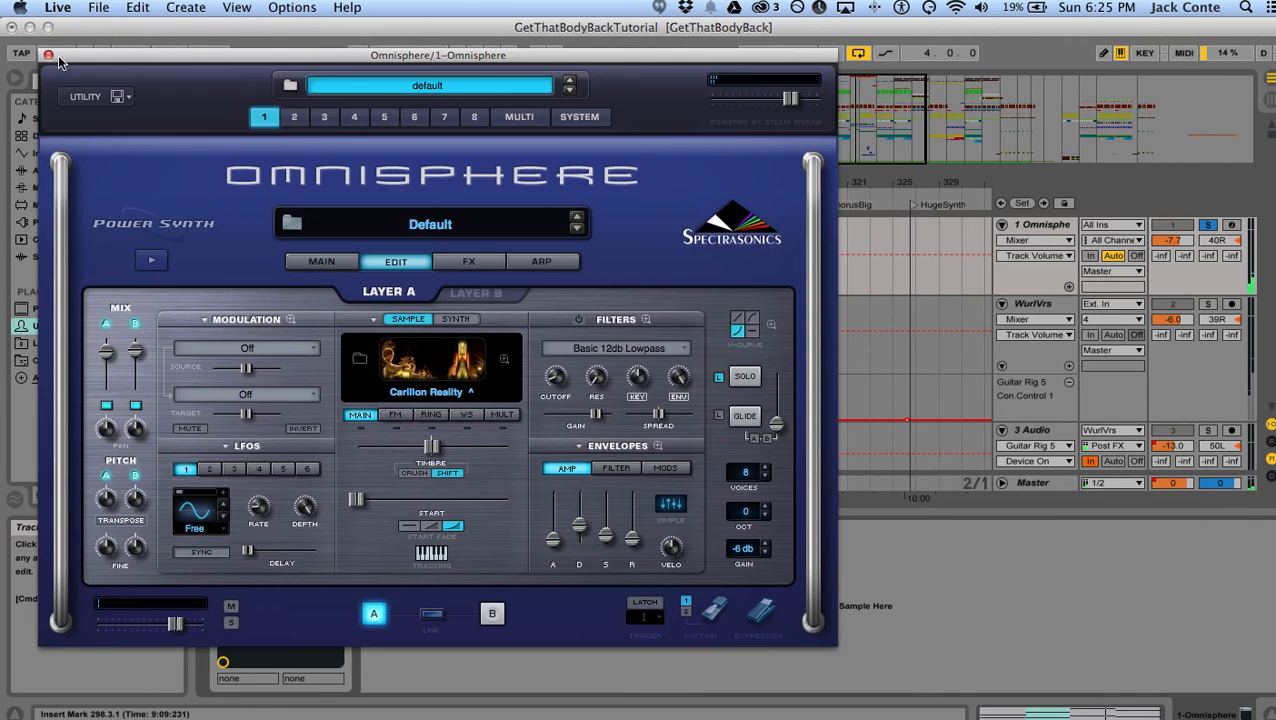
pyautogui.click(47, 57)
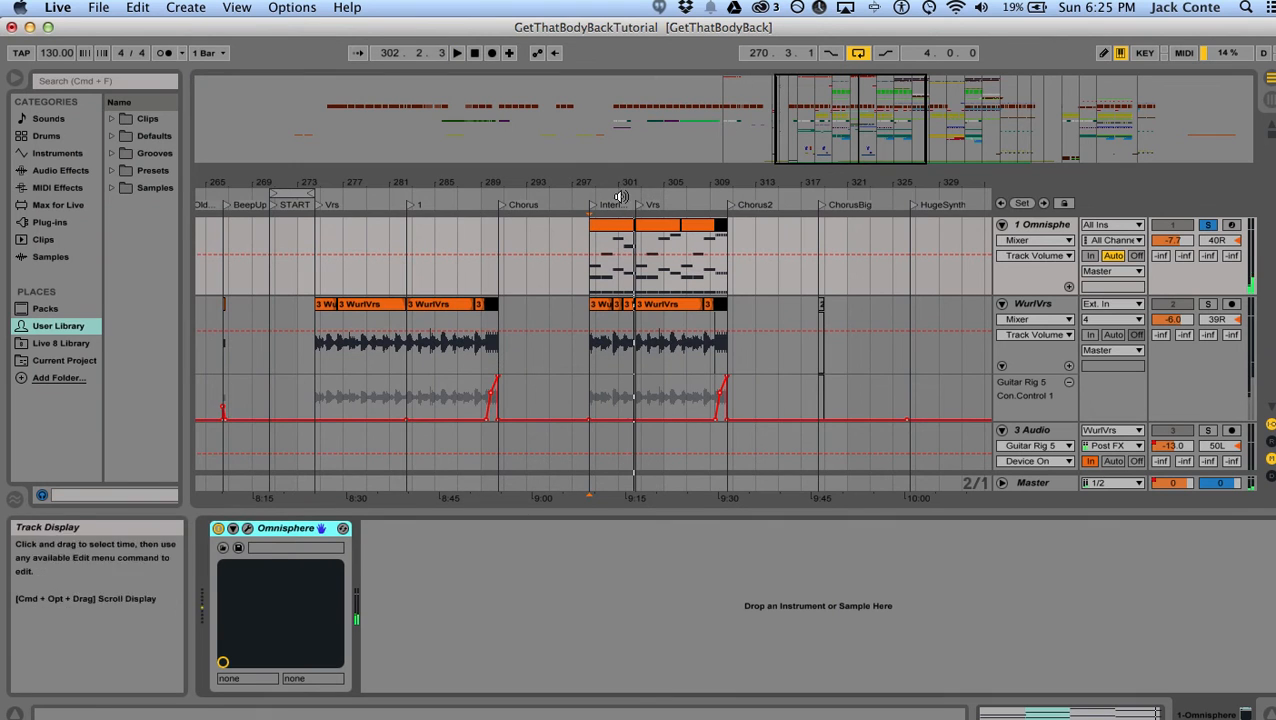
pyautogui.click(1208, 224)
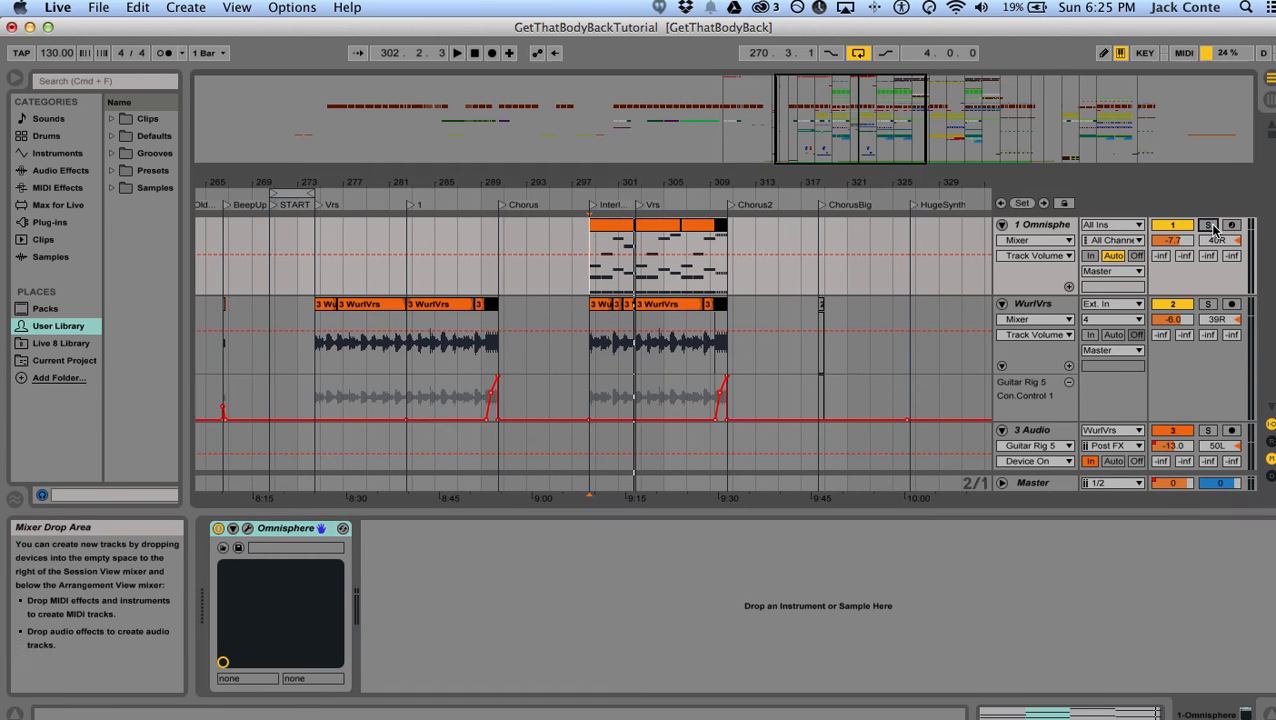
# - Solo the WurlVrs track and play its part from 298.3.1 at the interlude
pyautogui.click(587, 347)
pyautogui.click(1208, 304)
pyautogui.press('space')
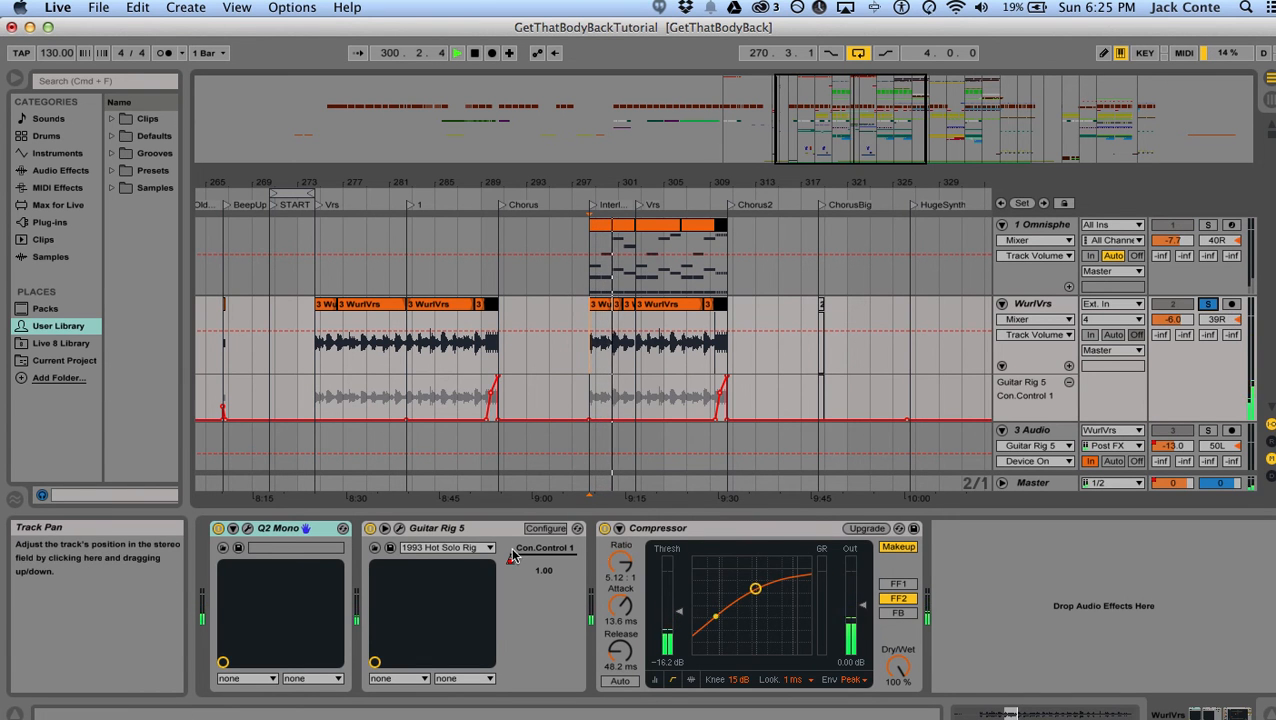
pyautogui.press('space')
# - Inspect the Guitar Rig 5 plug-in window on WurlVrs, close it, and play the interlude part again
pyautogui.click(399, 528)
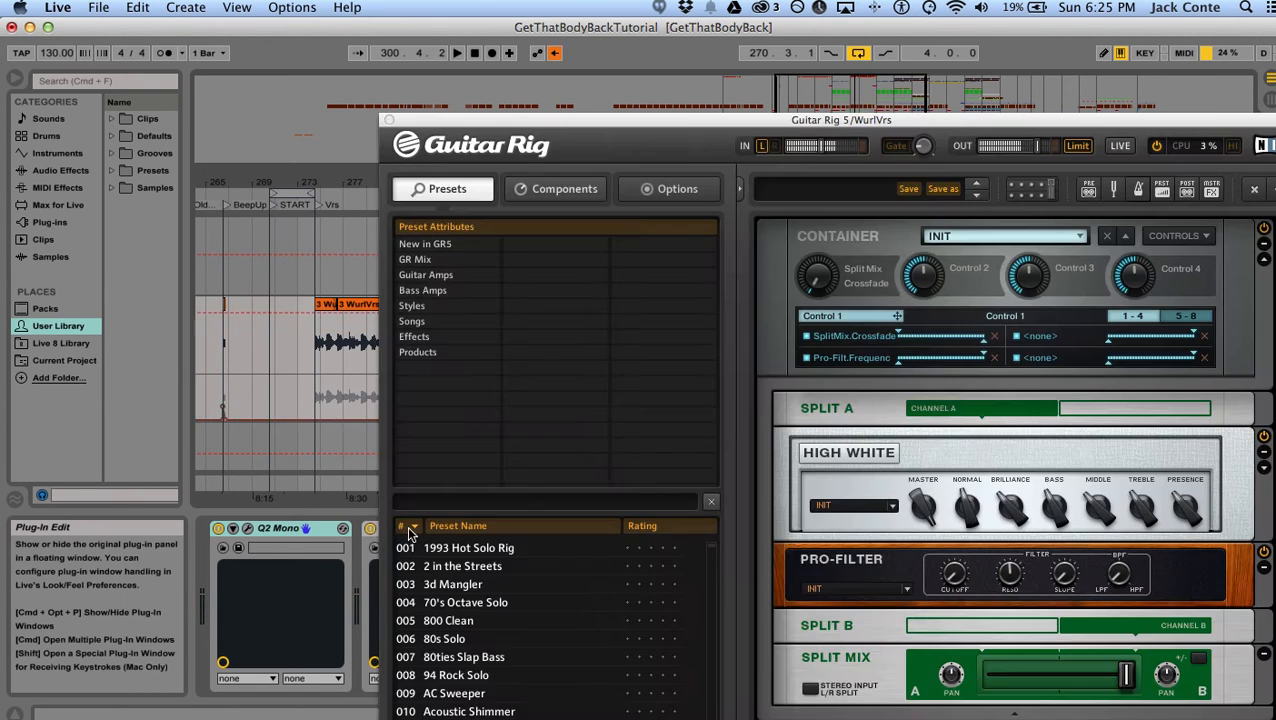
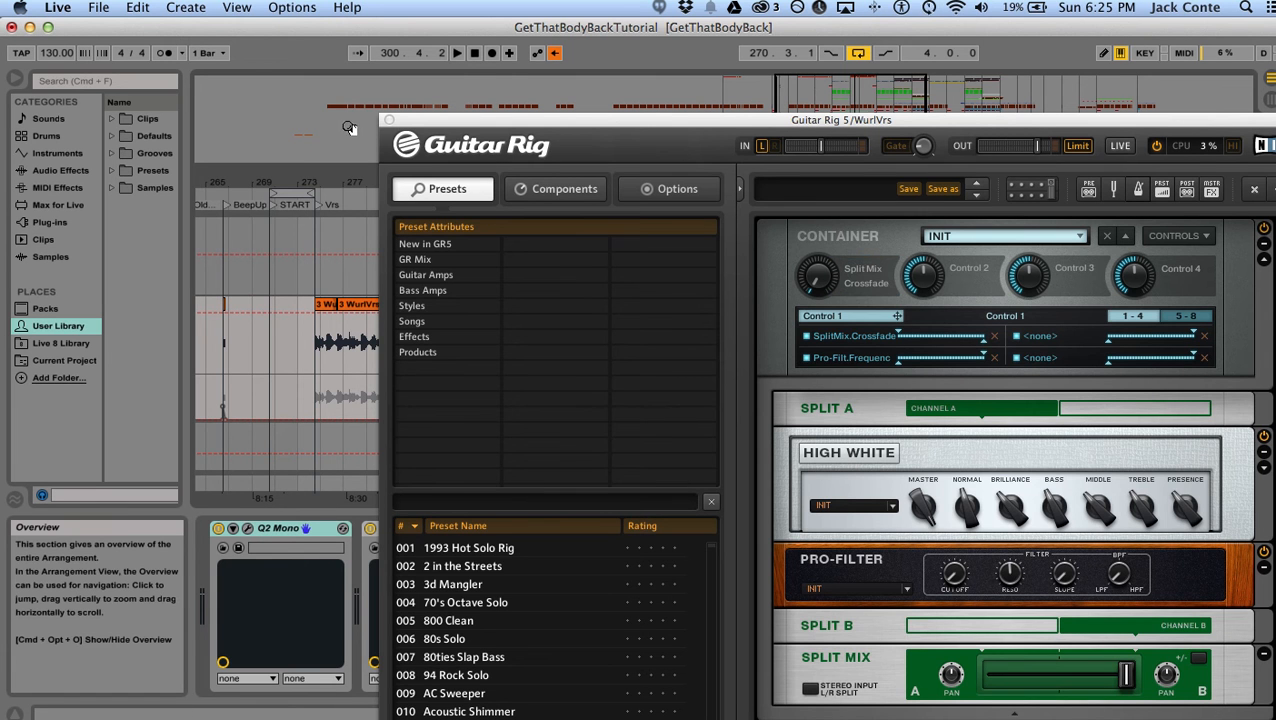
pyautogui.click(389, 120)
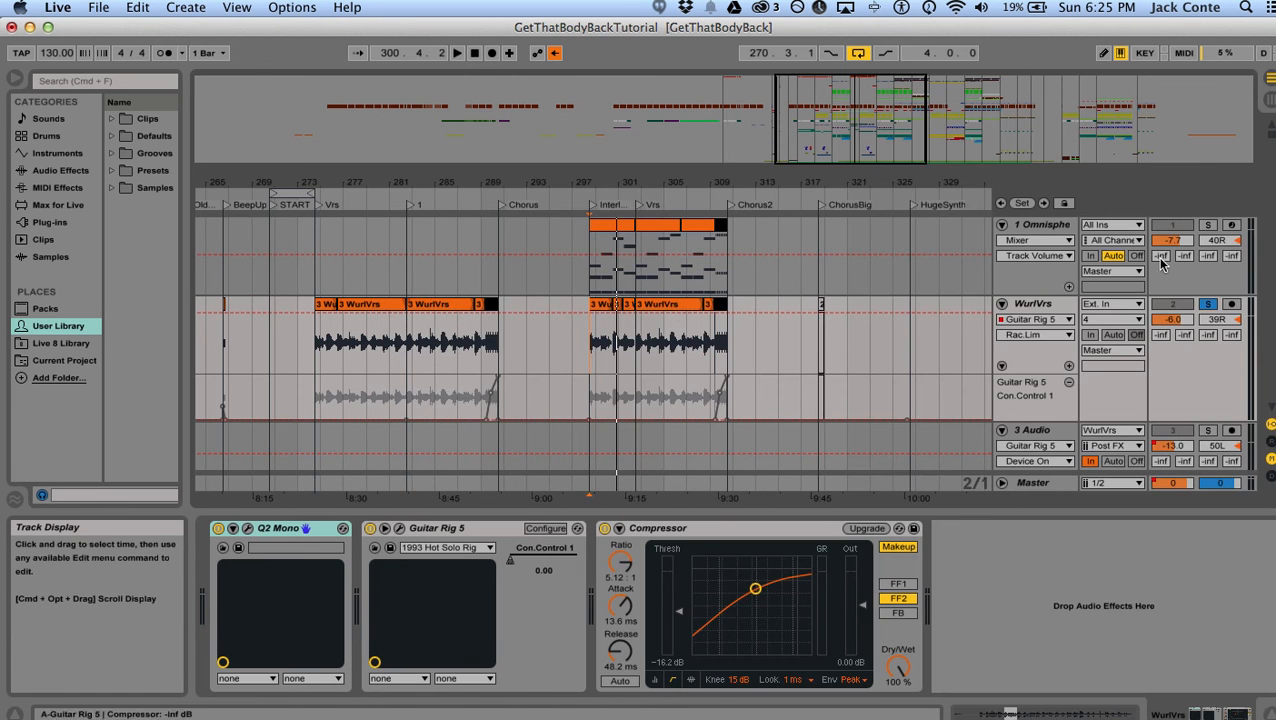
pyautogui.press('space')
pyautogui.press('space')
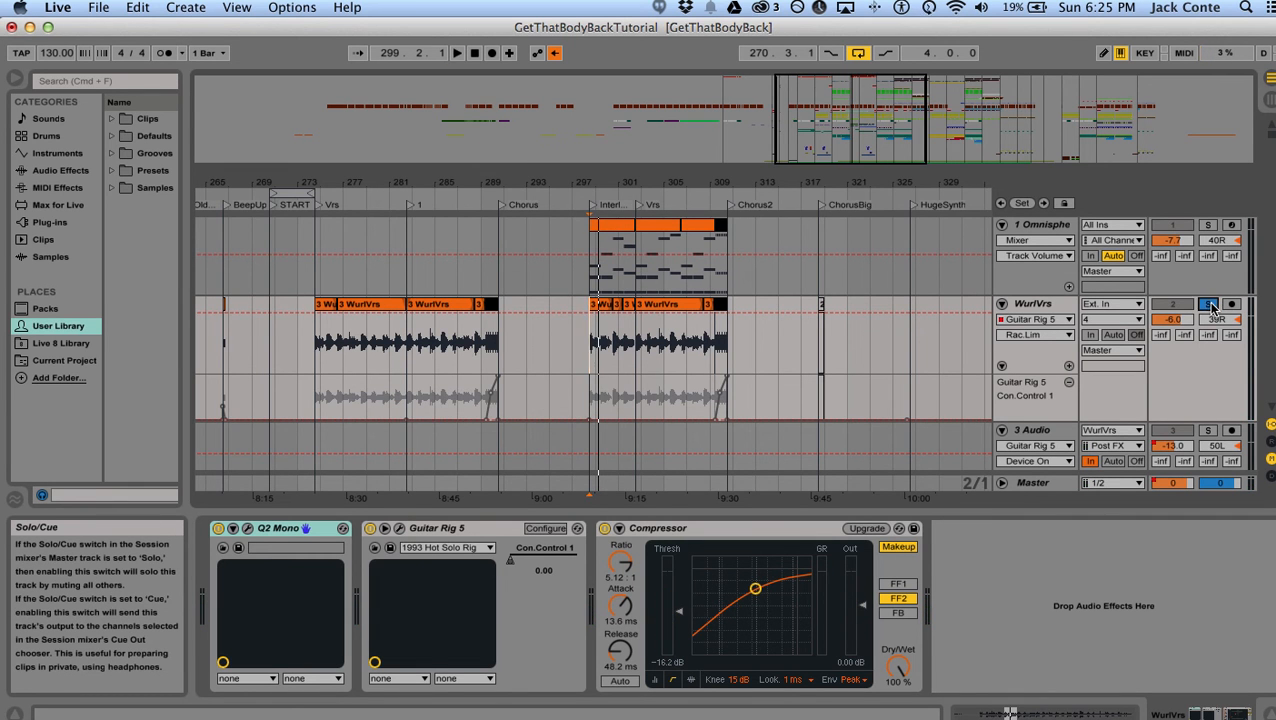
# - Solo the SwoopSynth track, play it from 318.3.1 at ChorusBig, and play the section with all tracks
pyautogui.scroll(-3, 740, 320)
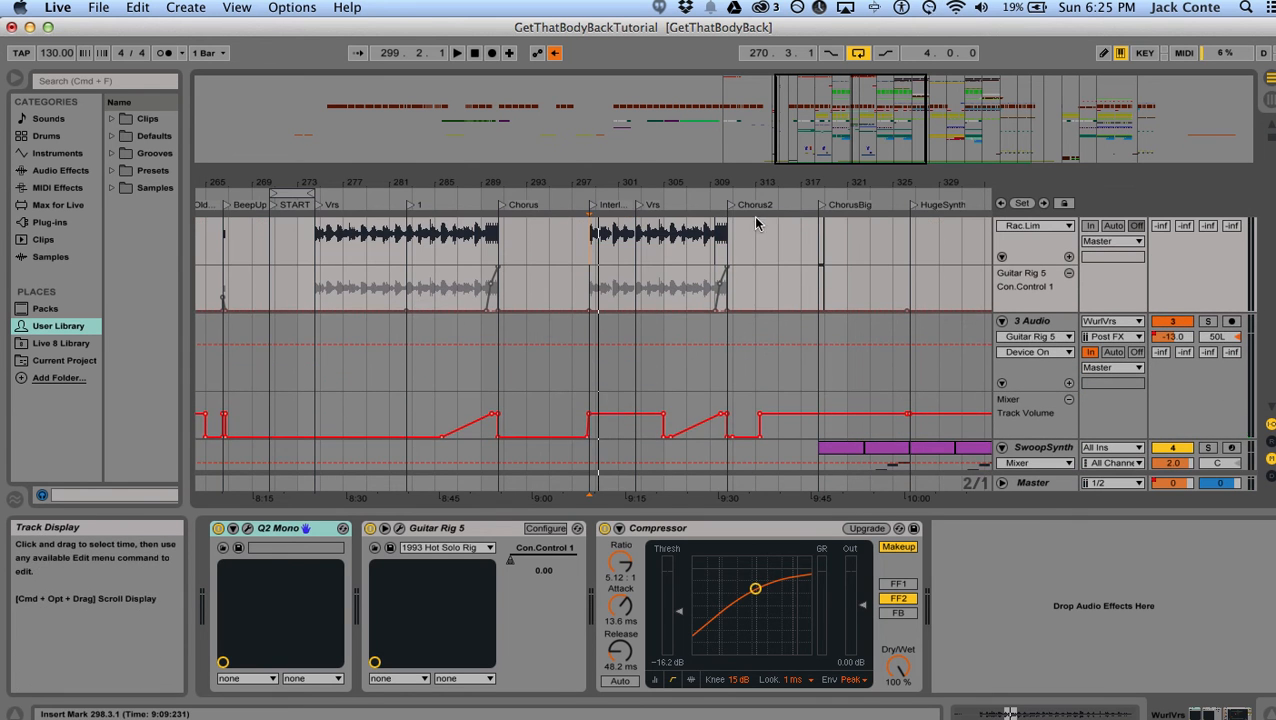
pyautogui.moveTo(763, 183); pyautogui.dragTo(638, 201)
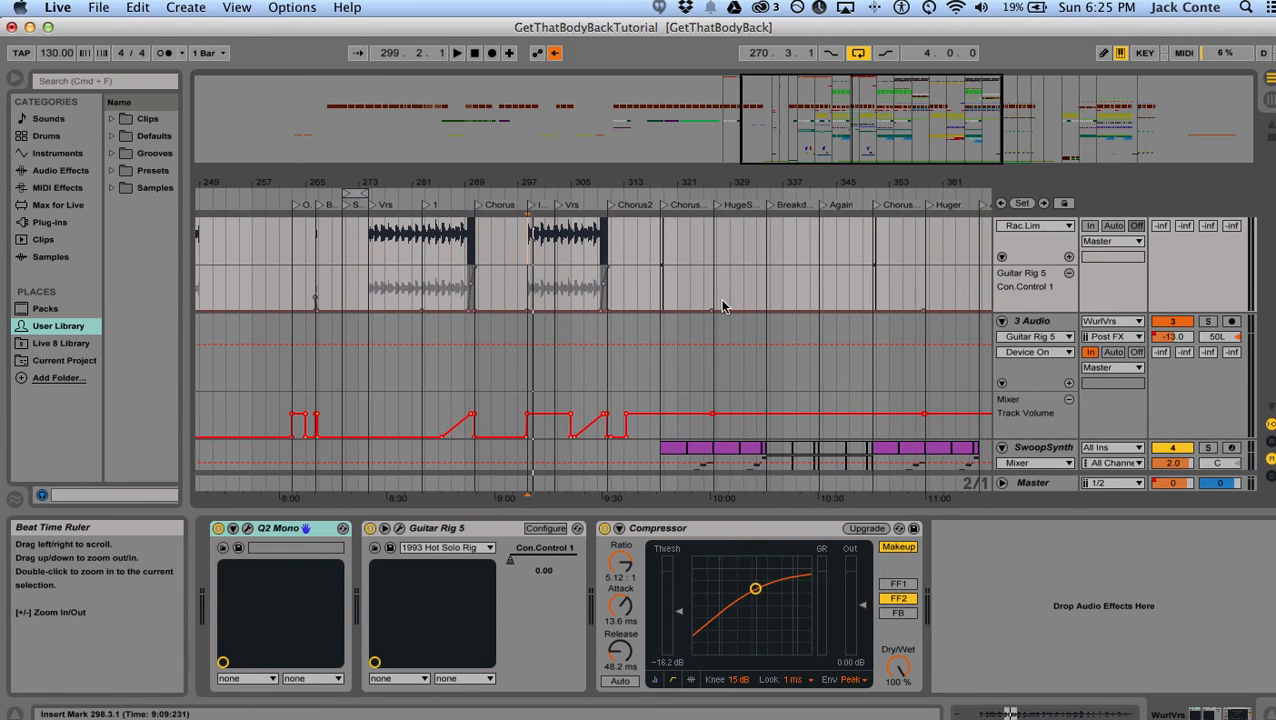
pyautogui.scroll(-5, 705, 345)
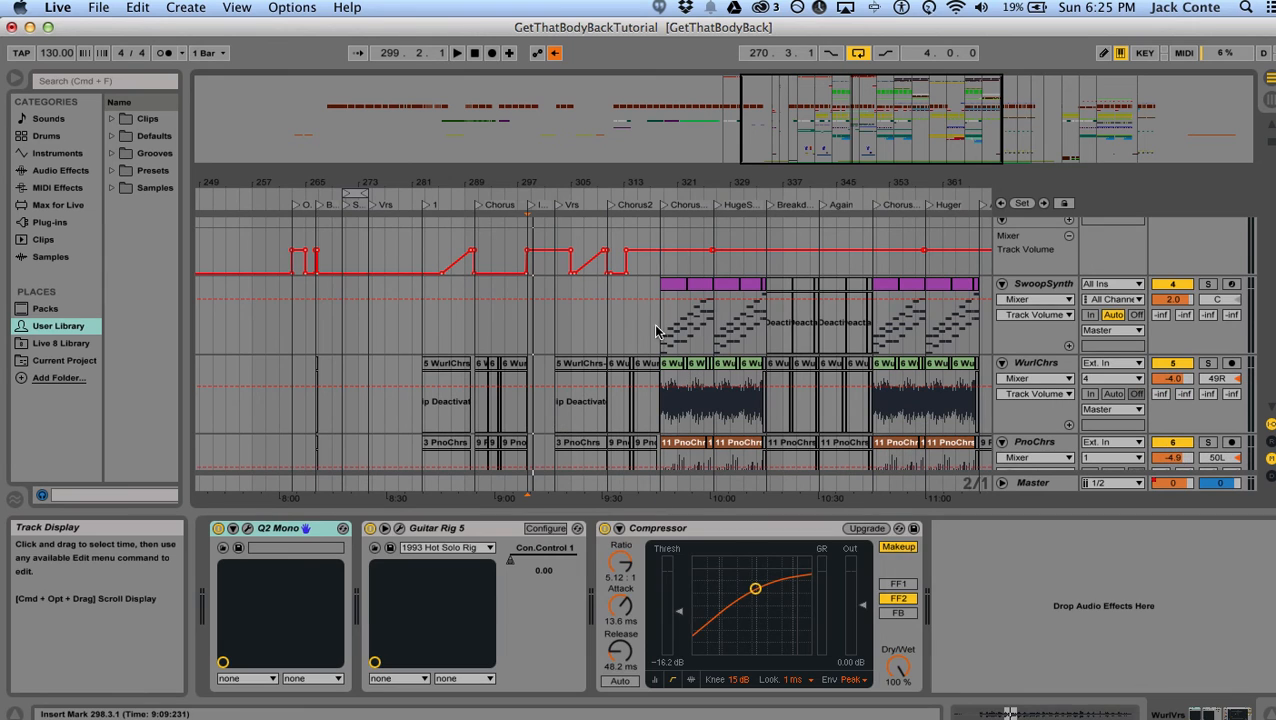
pyautogui.click(657, 331)
pyautogui.press('space')
pyautogui.click(1208, 284)
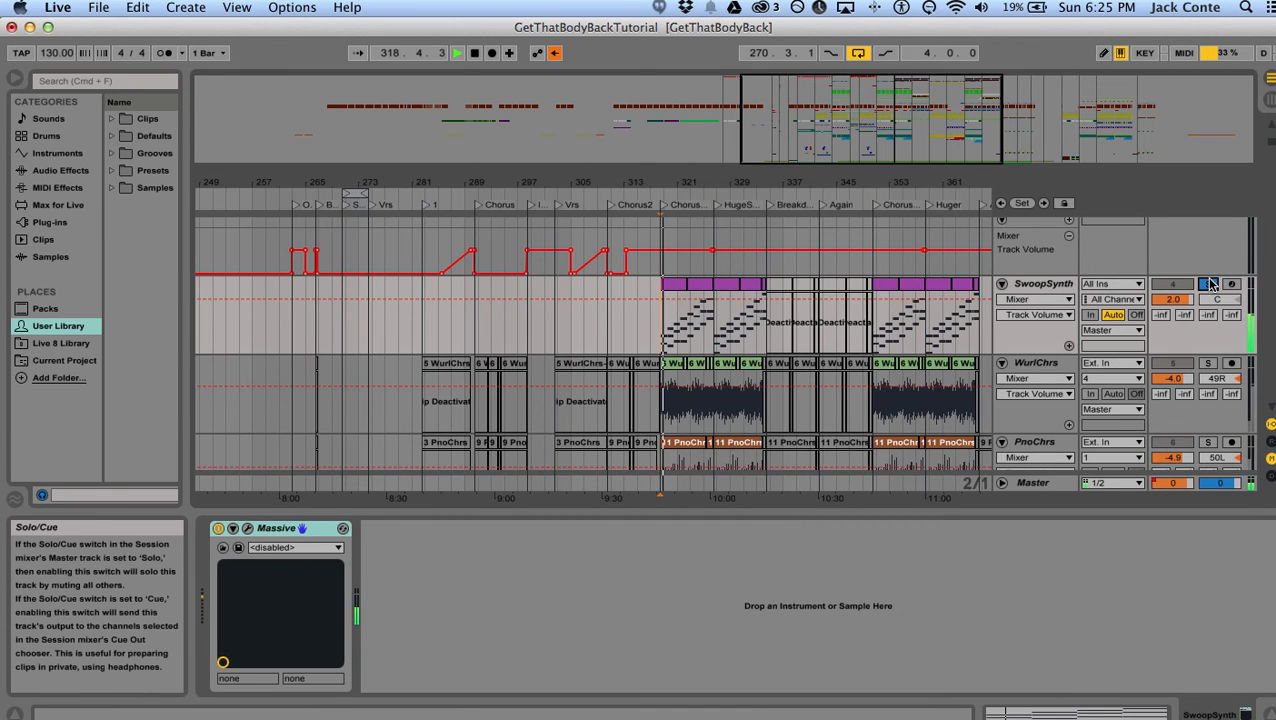
pyautogui.press('space')
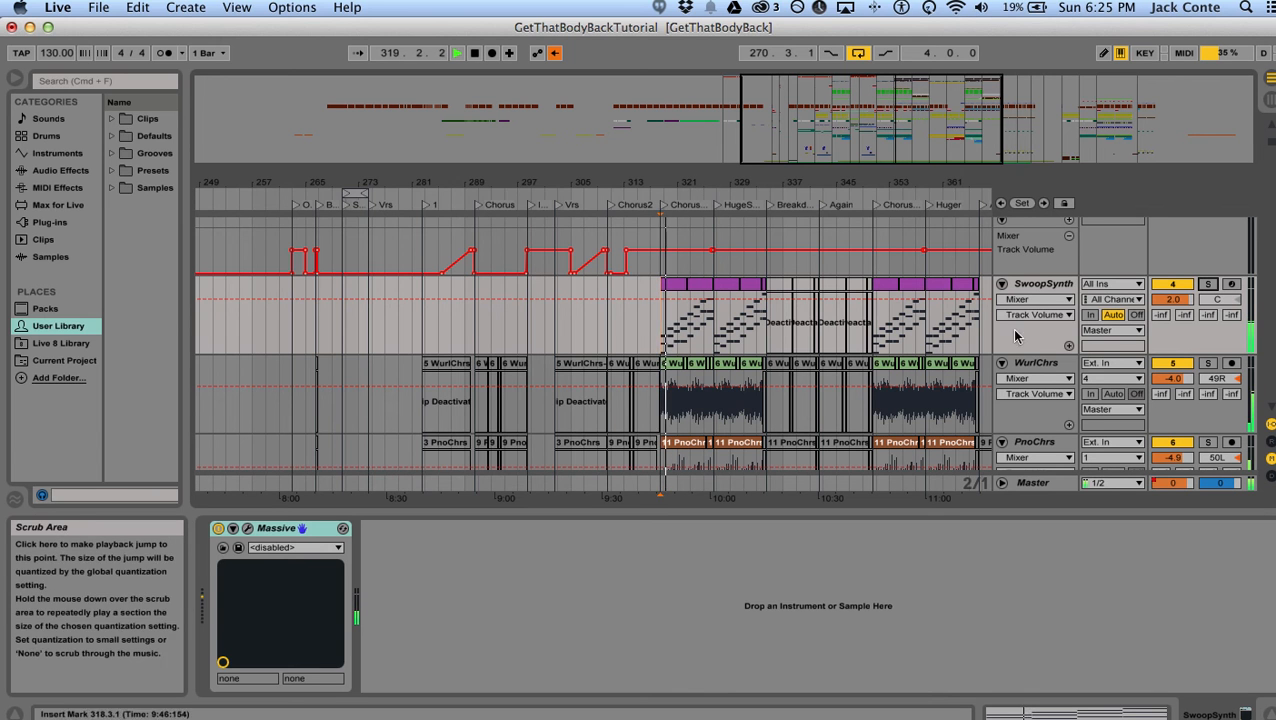
# - Solo the WurlChrs and PnoChrs tracks together, play them through ChorusBig, and show the PnoChrs device chain
pyautogui.click(1208, 363)
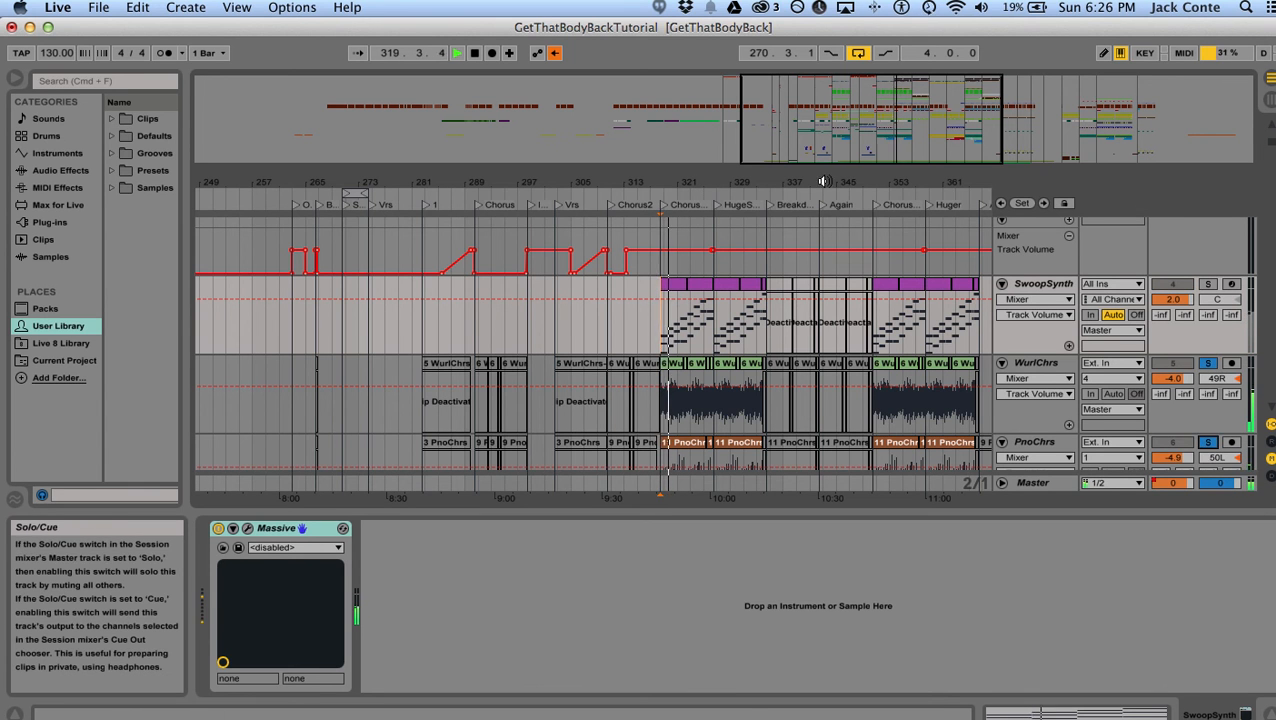
pyautogui.scroll(-3, 997, 341)
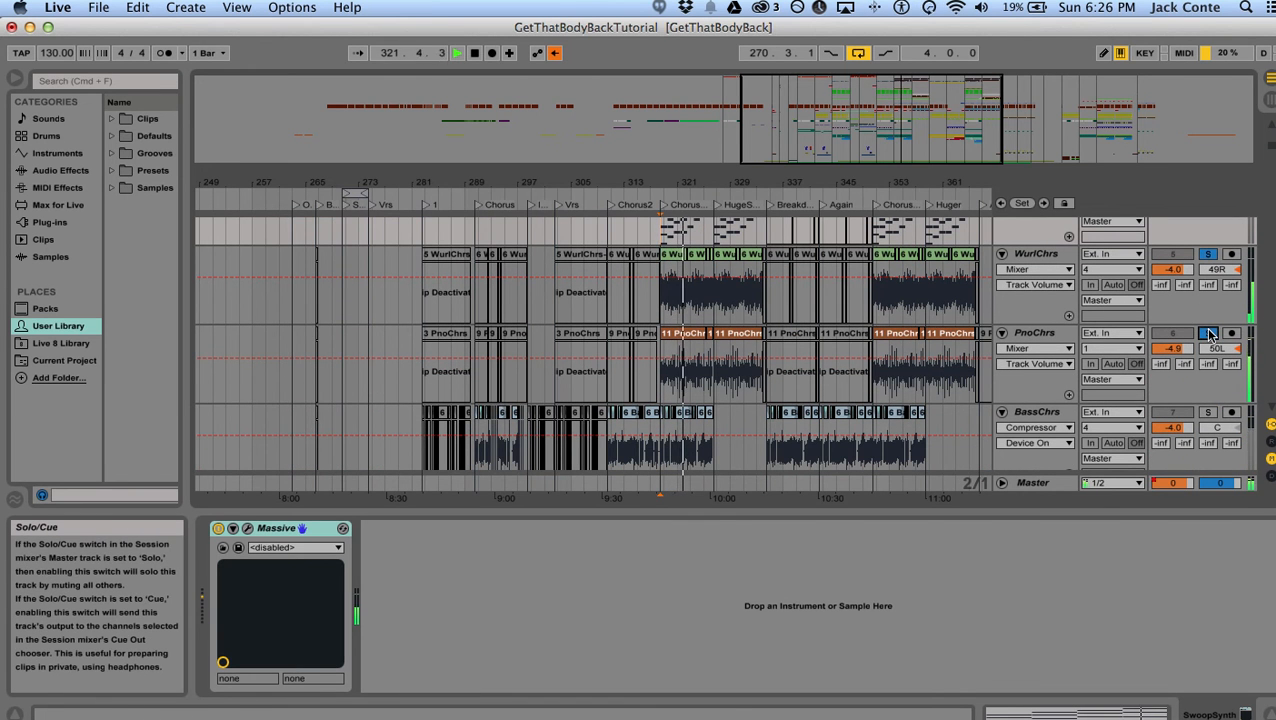
pyautogui.click(684, 364)
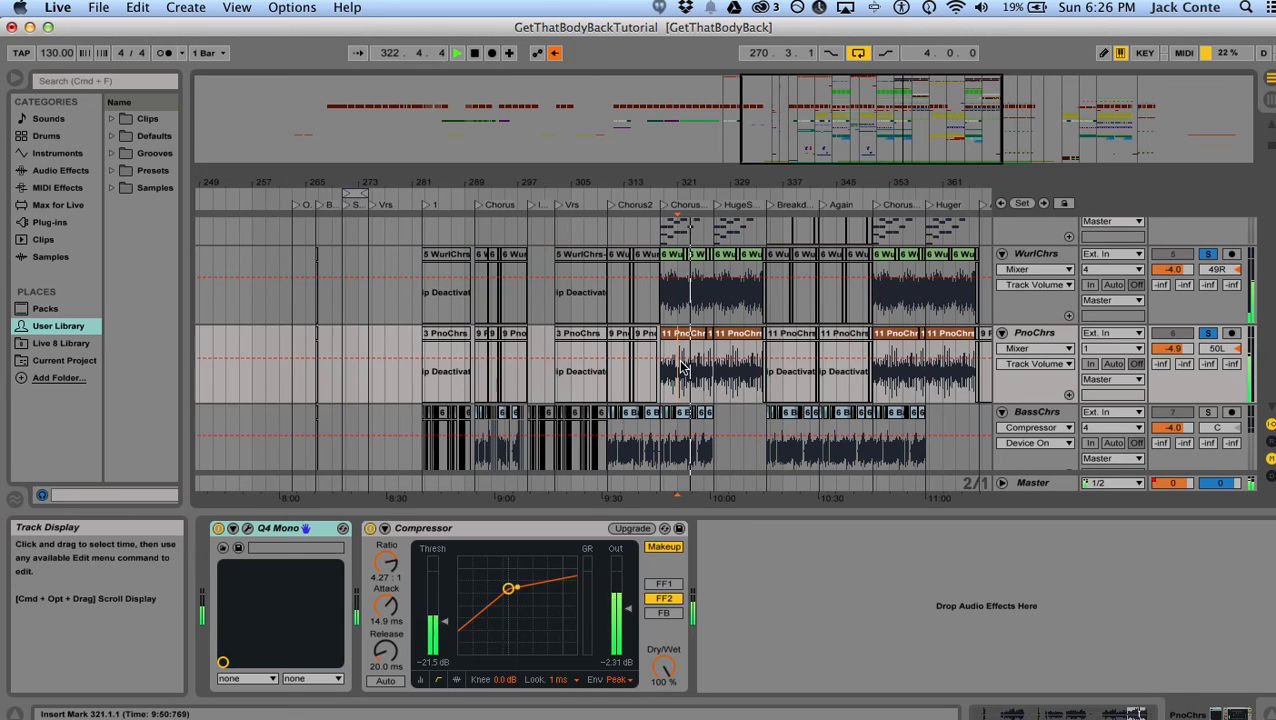
pyautogui.press('space')
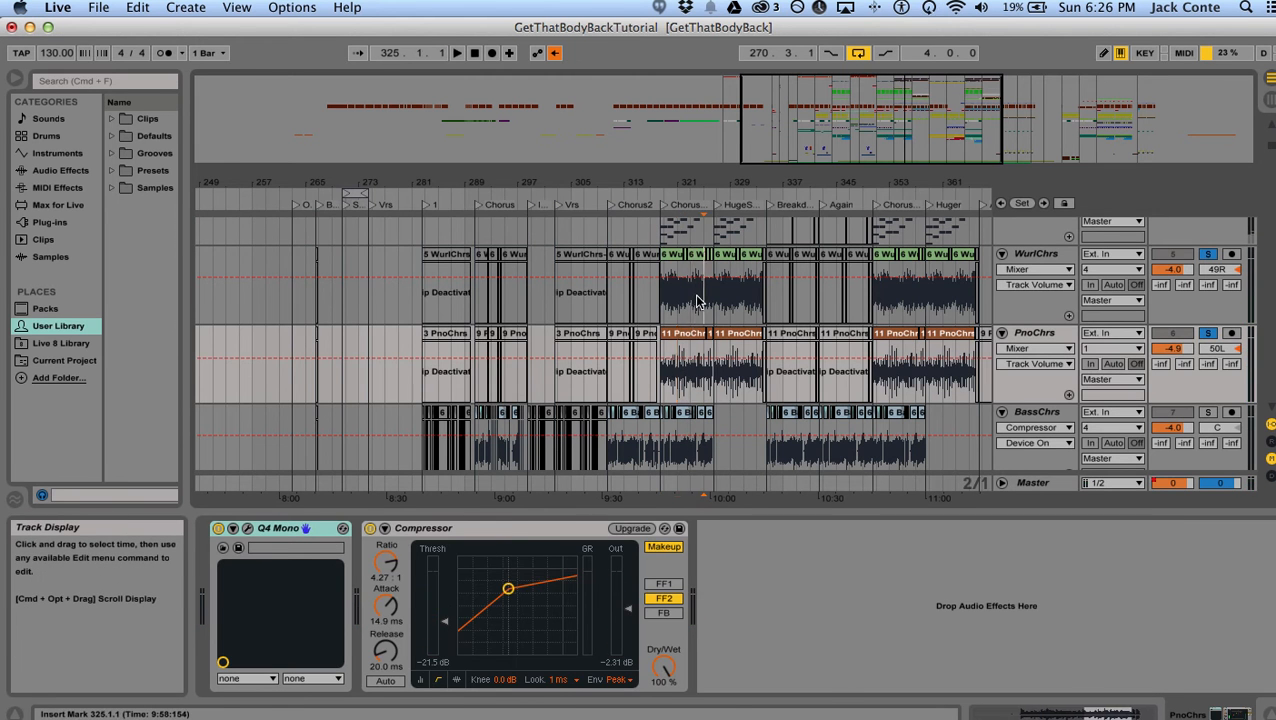
# - Show the WurlChrs device chain, turn off both solos, and show the BassChrs device chain at 321.1.1
pyautogui.click(697, 300)
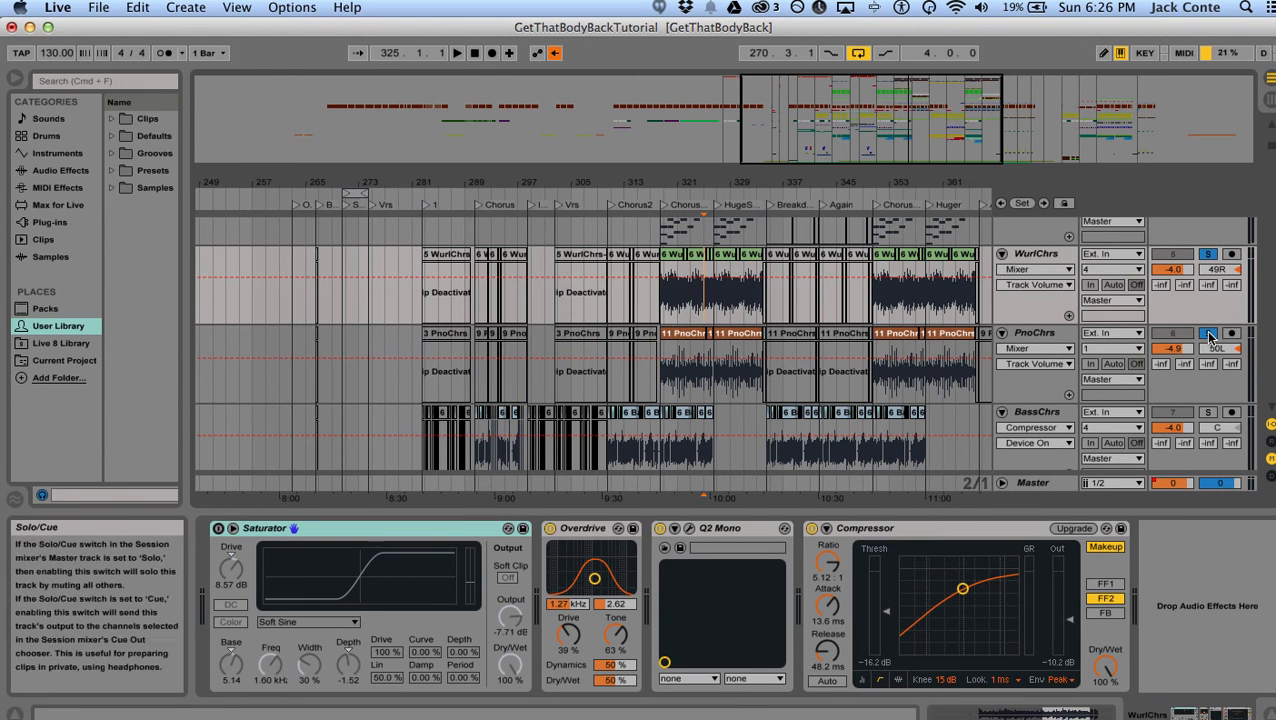
pyautogui.scroll(-5, 700, 354)
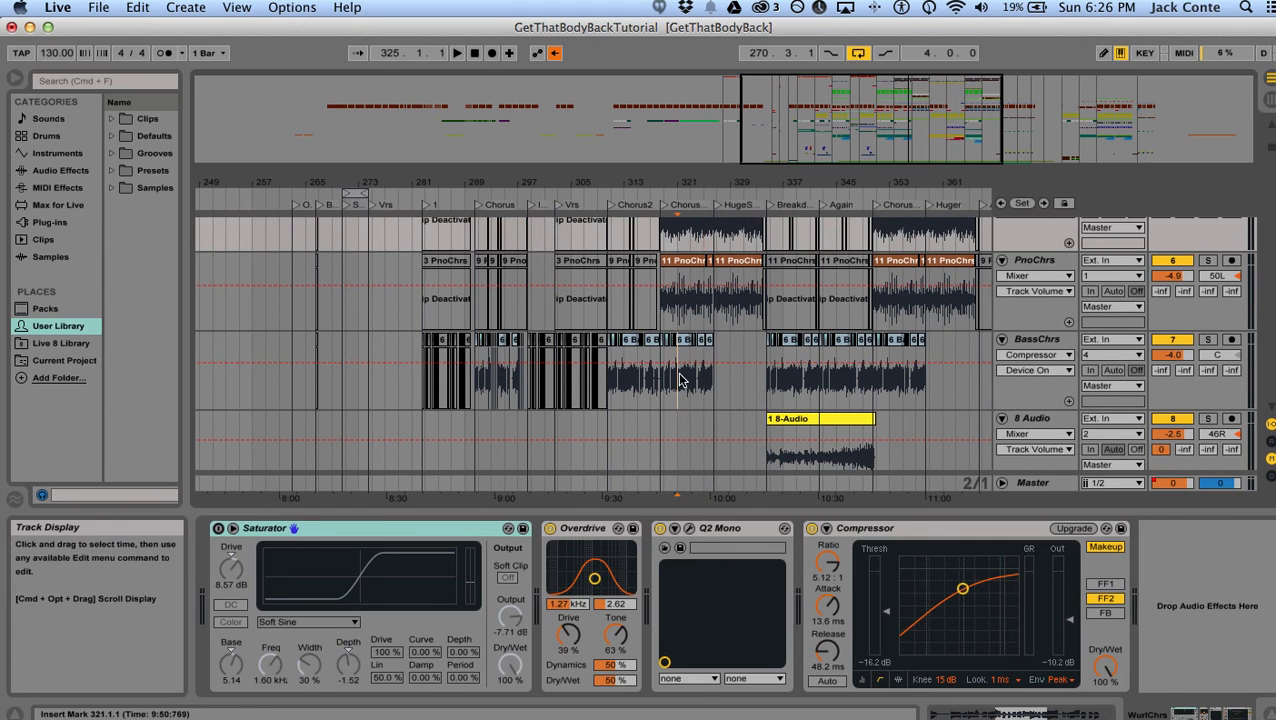
pyautogui.click(686, 386)
pyautogui.scroll(-3, 697, 380)
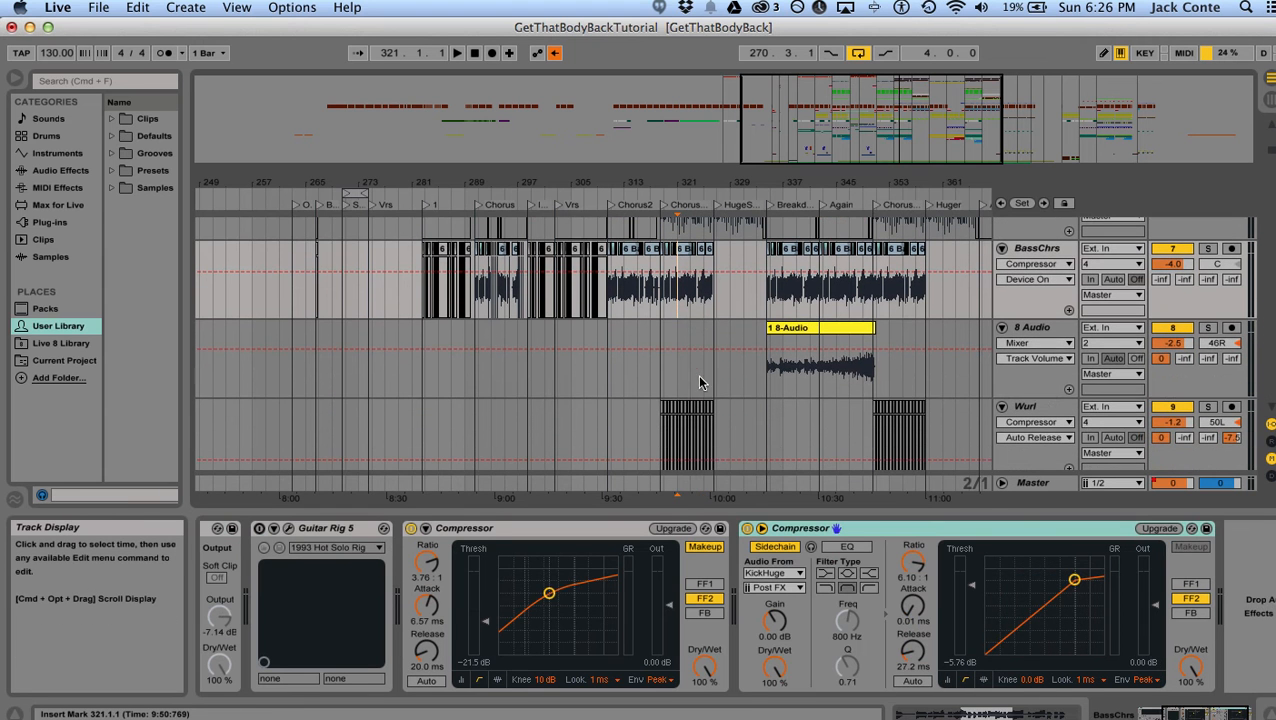
# - Solo the 8 Audio track, play it from 334.3.1 at the Breakdown, and turn its solo off
pyautogui.click(769, 370)
pyautogui.click(1212, 331)
pyautogui.press('space')
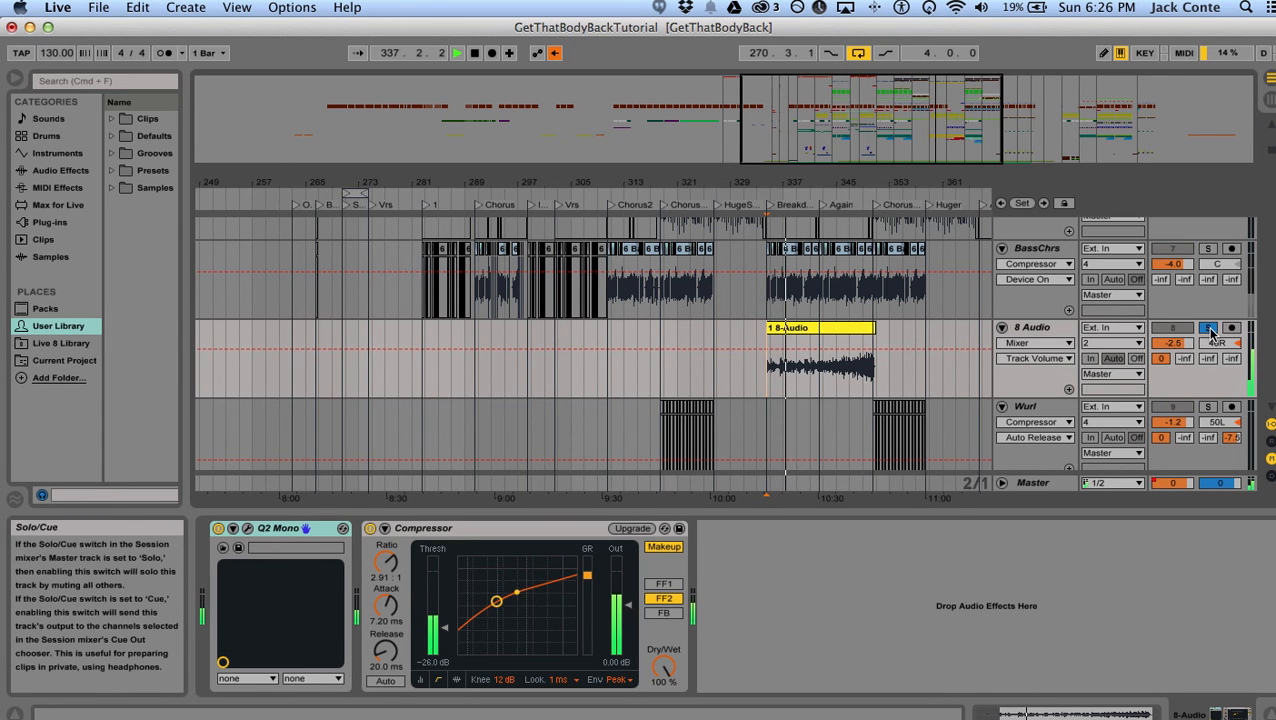
pyautogui.click(1210, 330)
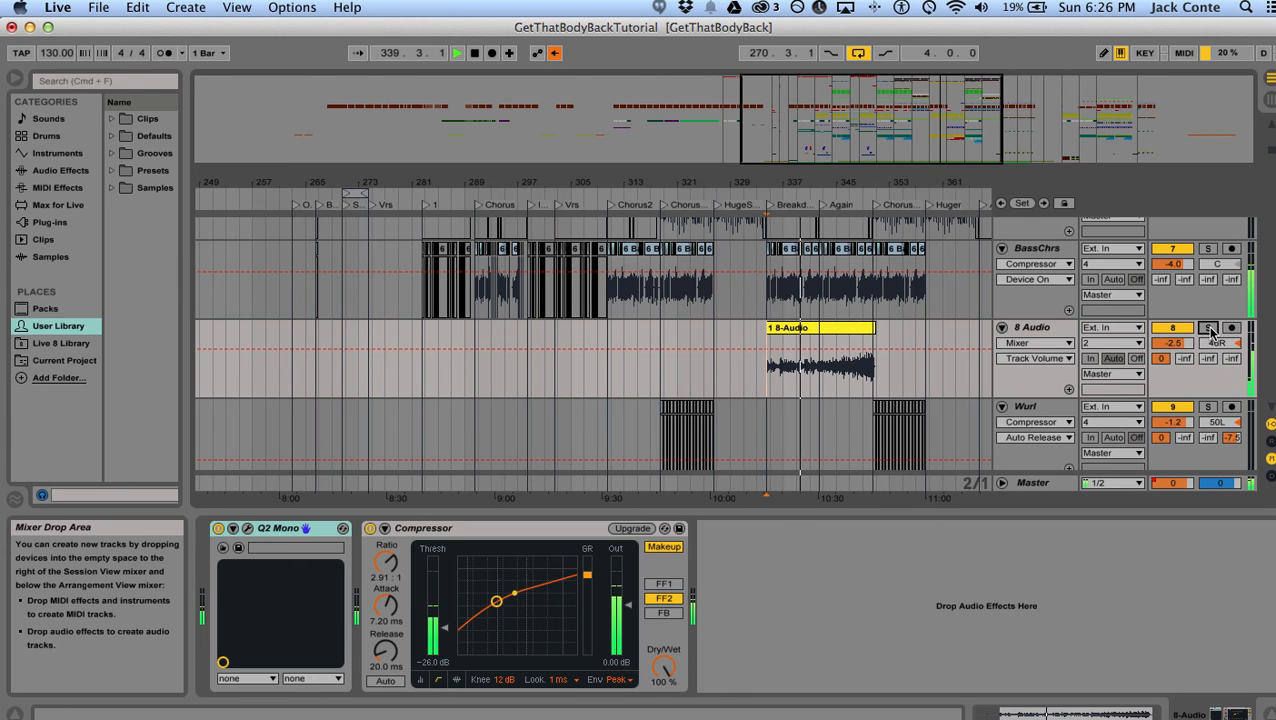
# - Stop playback and show the HiShit track's device chain at 308.3.1, just before Chorus2
pyautogui.scroll(-8, 794, 372)
pyautogui.moveTo(728, 183)
pyautogui.mouseDown()
pyautogui.moveTo(728, 260)
pyautogui.moveTo(730, 202)
pyautogui.mouseUp()
pyautogui.scroll(-7, 786, 330)
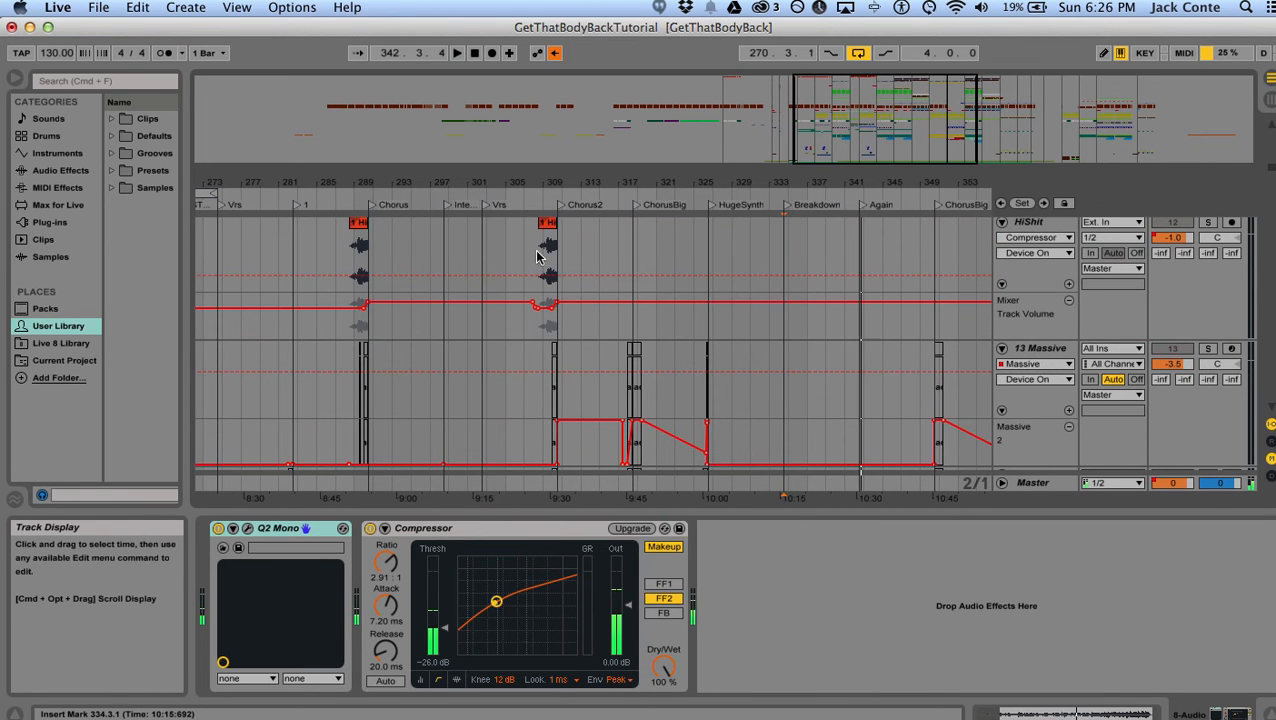
pyautogui.click(537, 257)
# - Play the 15 Audio track soloed from 318.3.1 and 322.3.1 in ChorusBig, then with its solo off
pyautogui.scroll(-5, 590, 270)
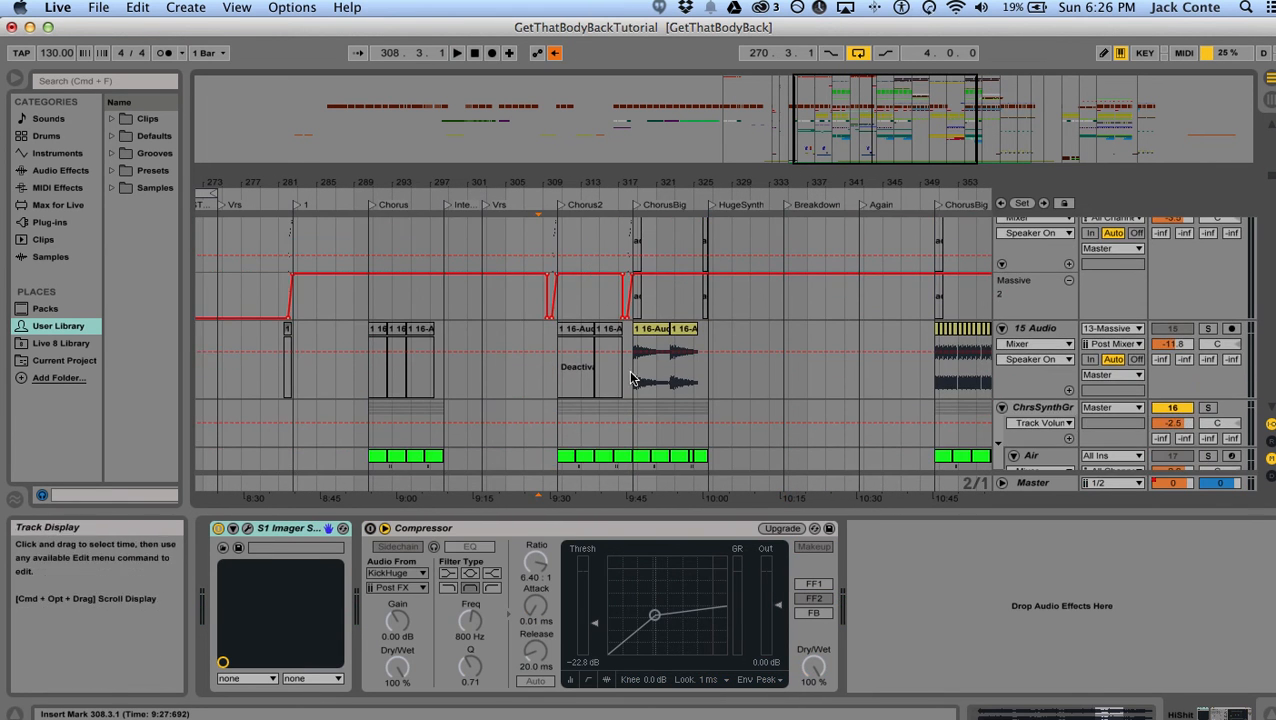
pyautogui.click(632, 385)
pyautogui.click(1208, 328)
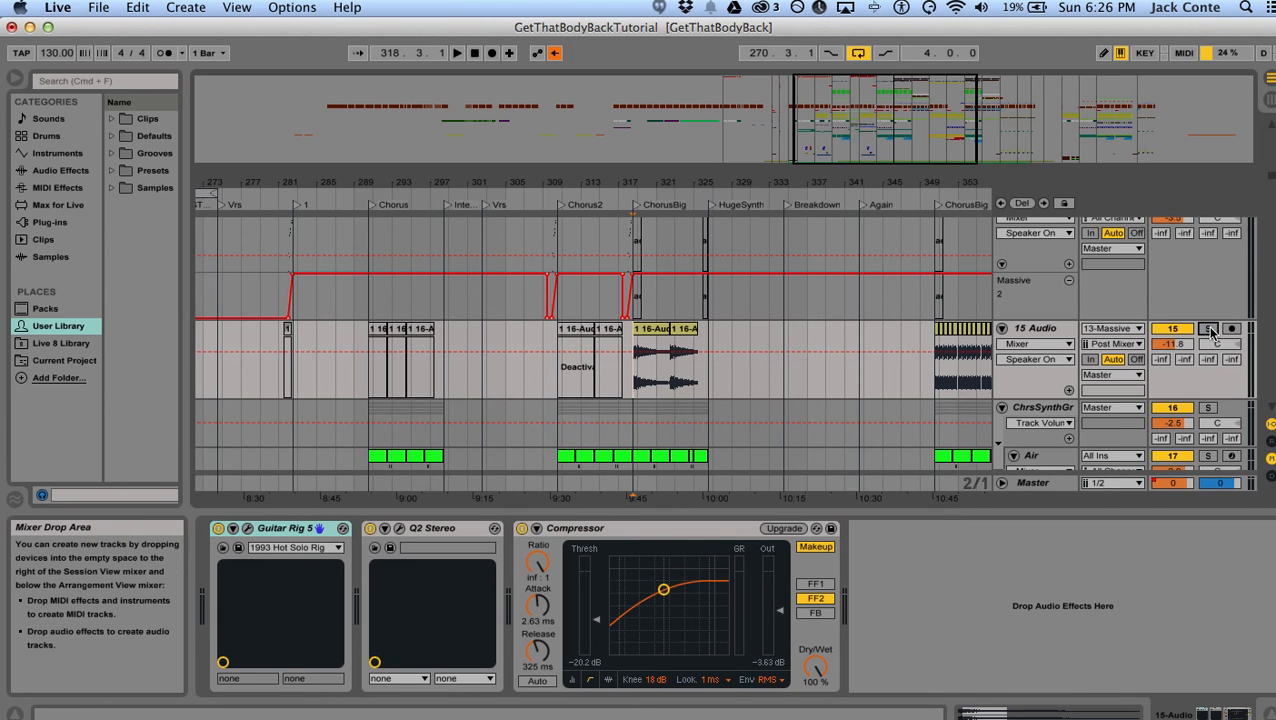
pyautogui.press('space')
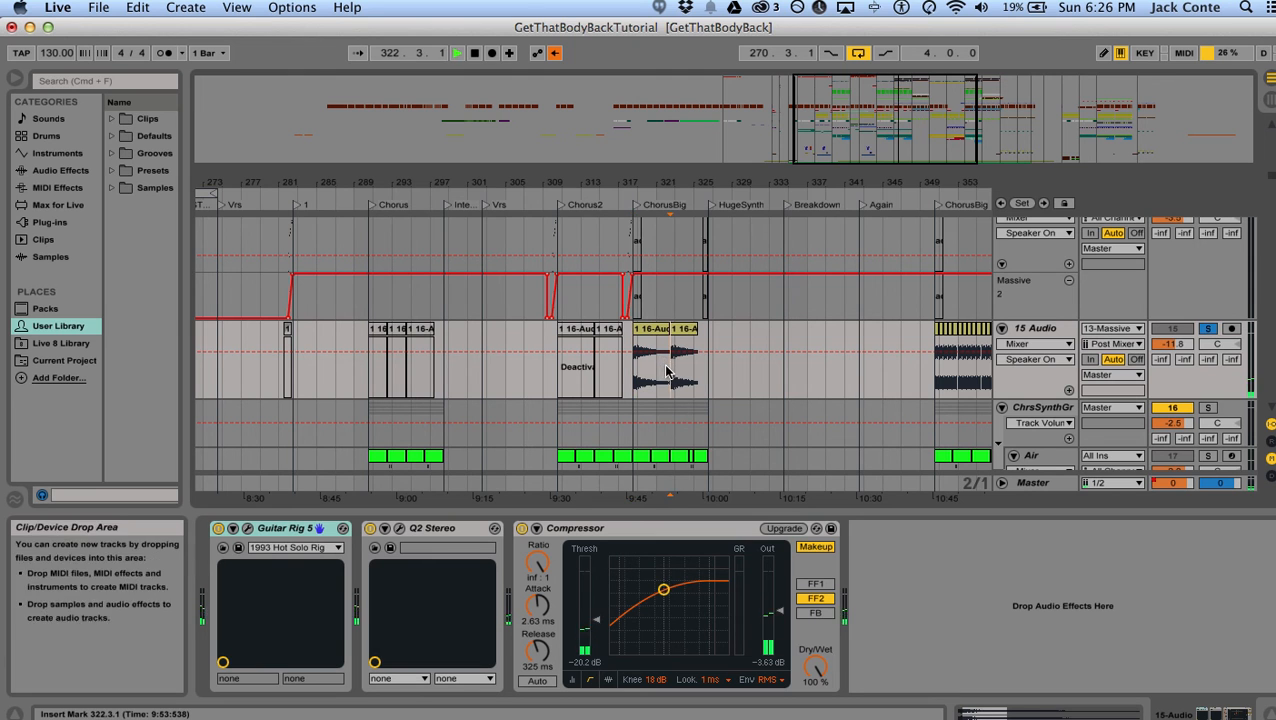
pyautogui.click(1208, 330)
pyautogui.press('space')
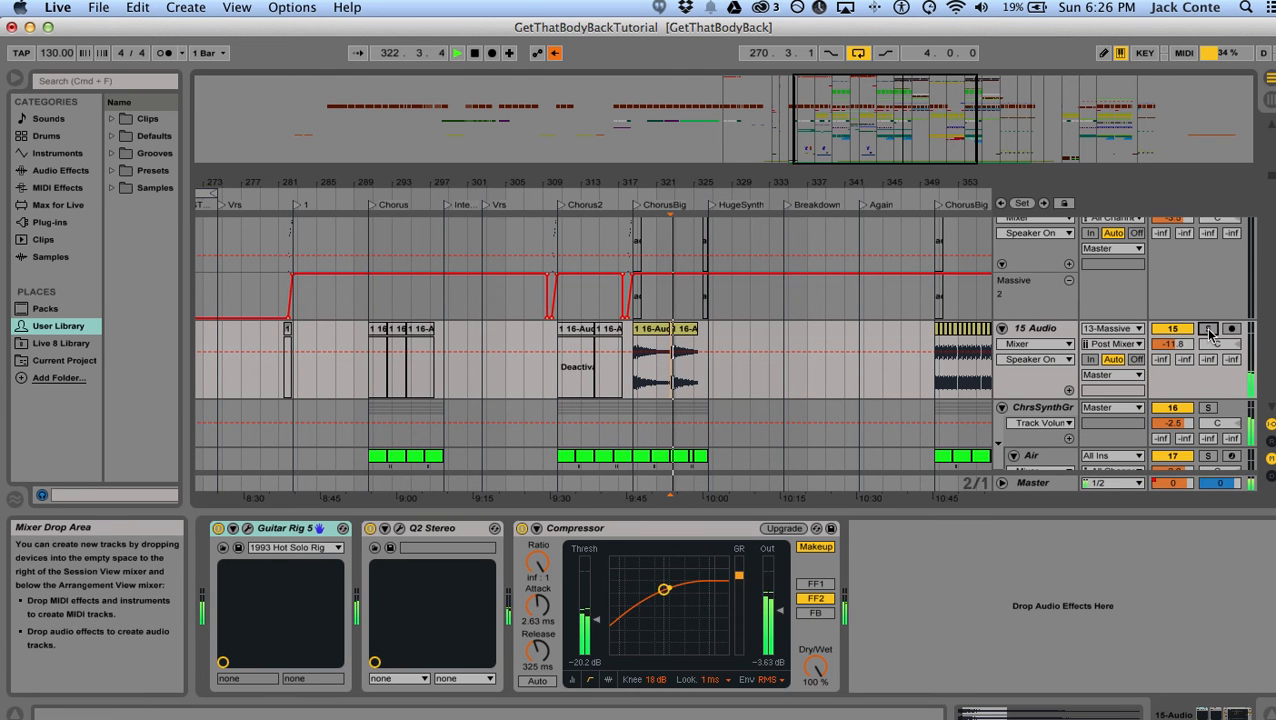
# - Stop playback, select the Air and Air2 parts from 310.3.1 to 331.1.1, and look through the chorus synth group
pyautogui.scroll(-5, 607, 365)
pyautogui.scroll(-2, 955, 338)
pyautogui.press('space')
pyautogui.moveTo(556, 338); pyautogui.dragTo(746, 370)
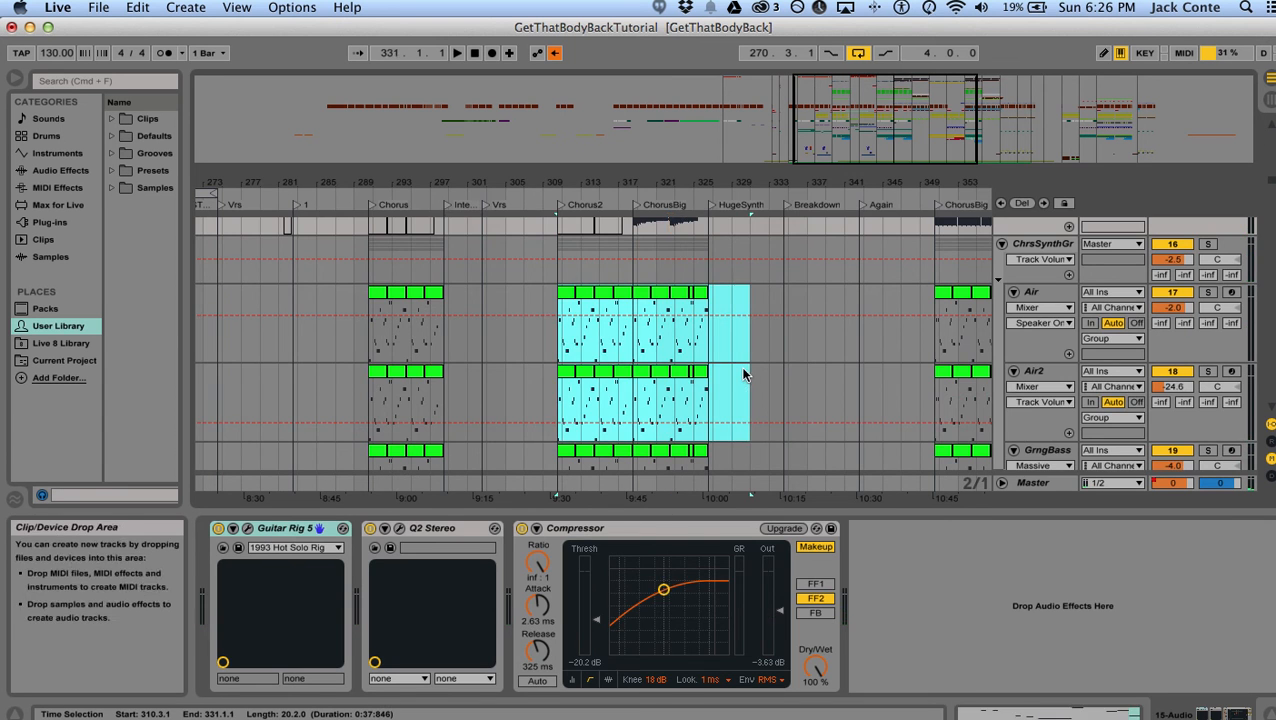
pyautogui.scroll(-12, 747, 370)
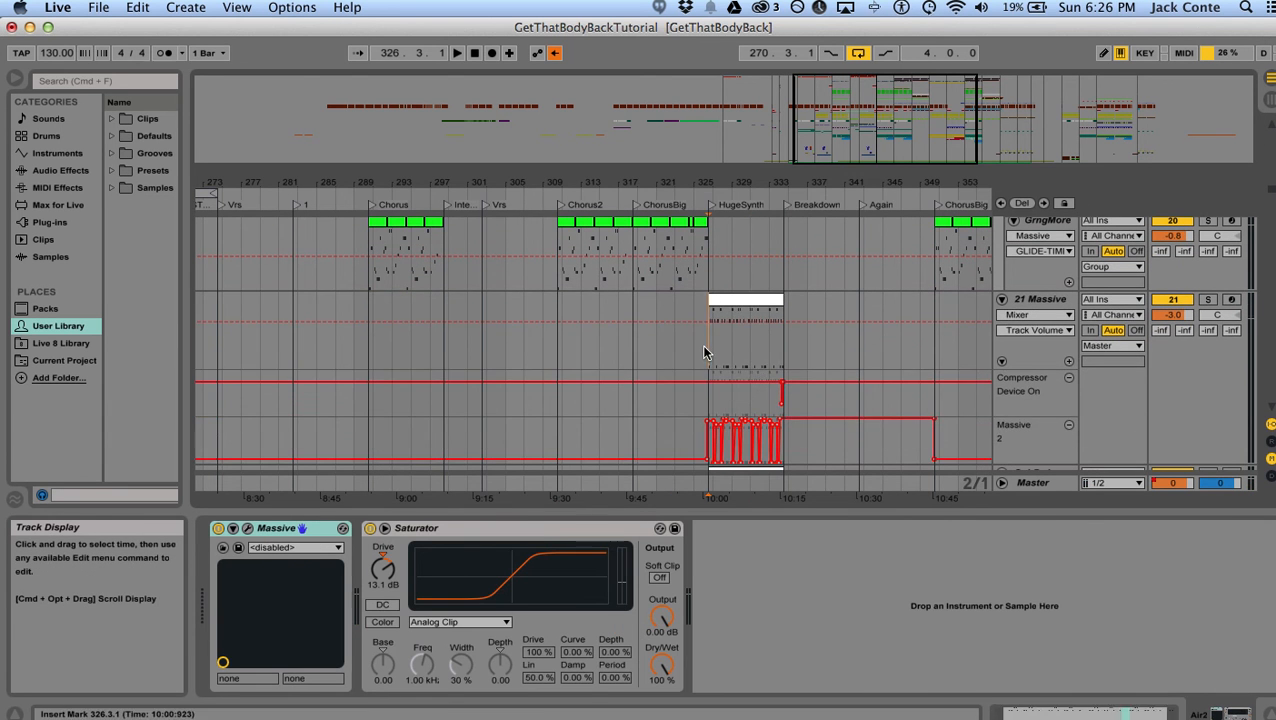
# - Solo the 21 Massive track and play its part from 326.3.1 at HugeSynth
pyautogui.click(703, 352)
pyautogui.click(1207, 299)
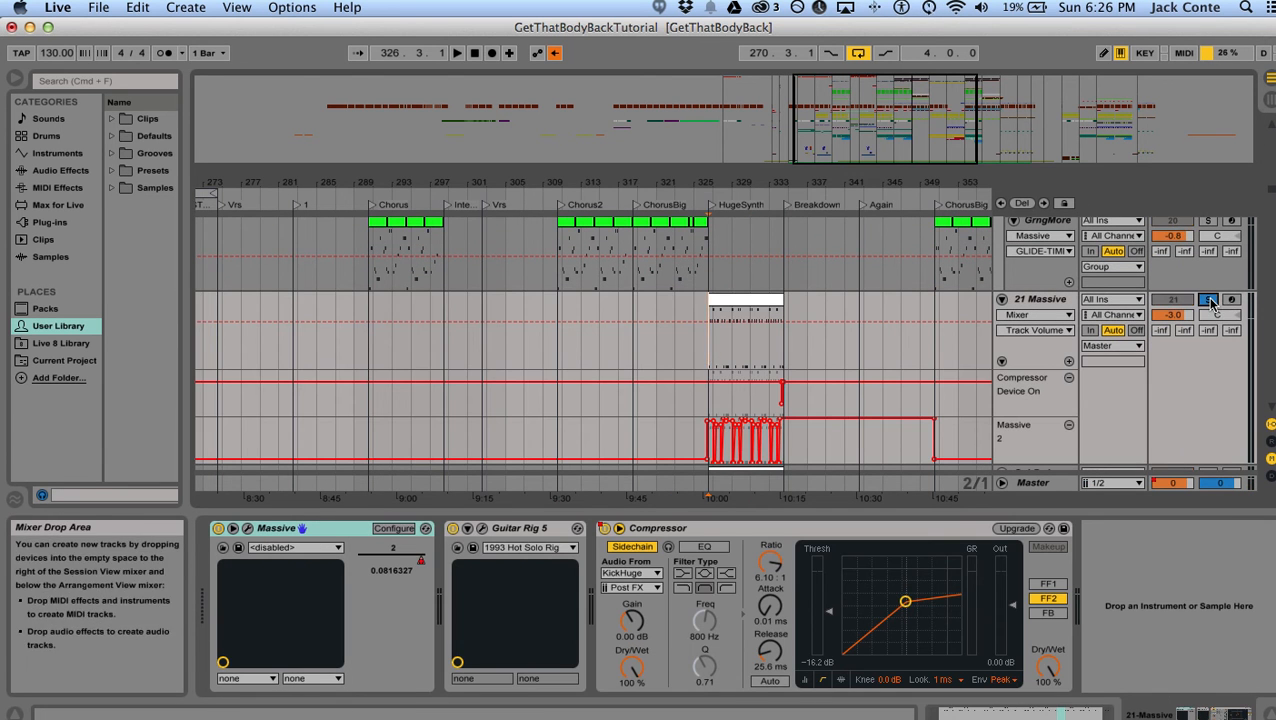
pyautogui.press('space')
pyautogui.press('space')
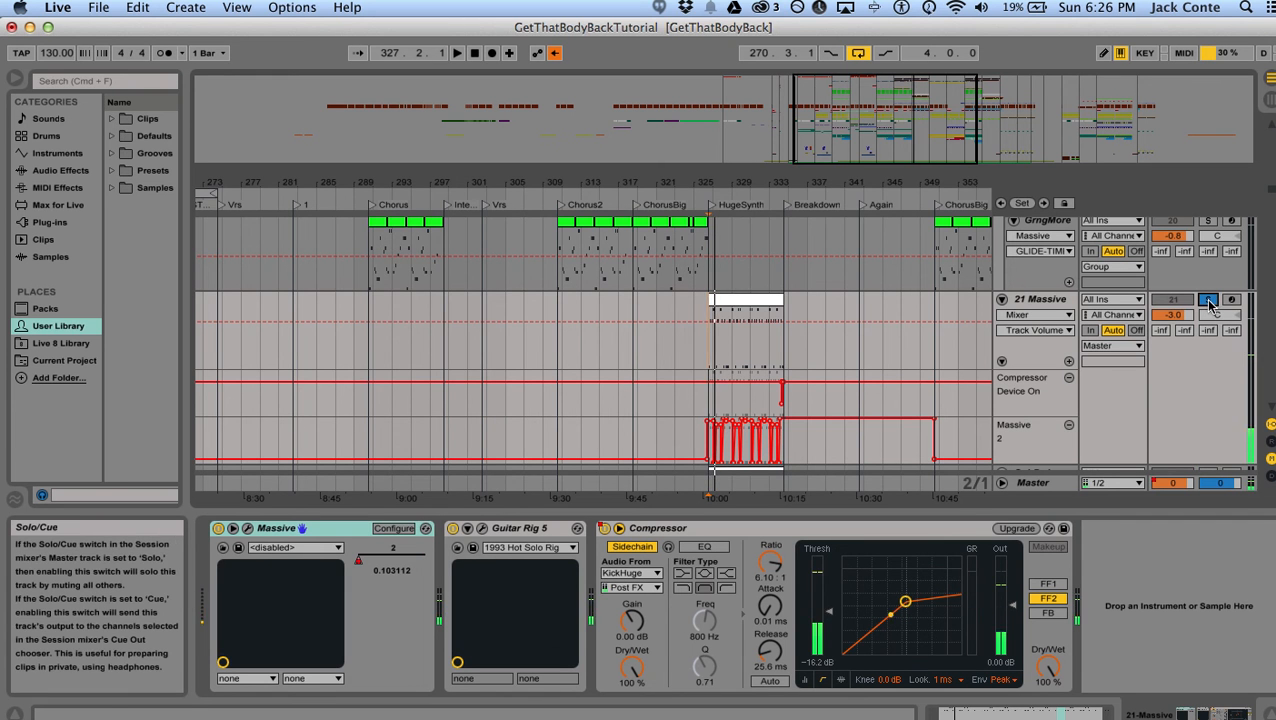
# - Add the SubBrdg and GtrDstL tracks to the solo and play the HugeSynth section from 326.3.1
pyautogui.scroll(-1, 844, 348)
pyautogui.scroll(-5, 844, 348)
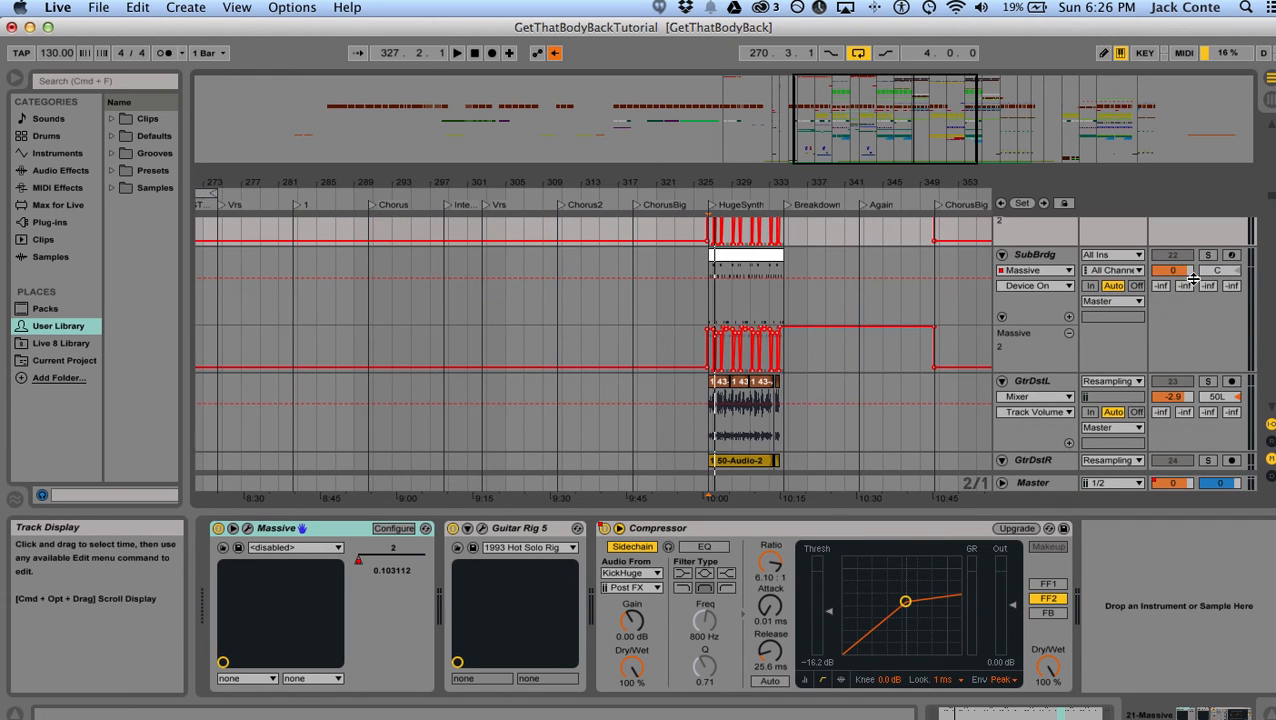
pyautogui.scroll(-2, 886, 344)
pyautogui.click(1207, 308)
pyautogui.press('space')
pyautogui.moveTo(746, 183); pyautogui.dragTo(727, 214)
pyautogui.hscroll(3, 608, 360)
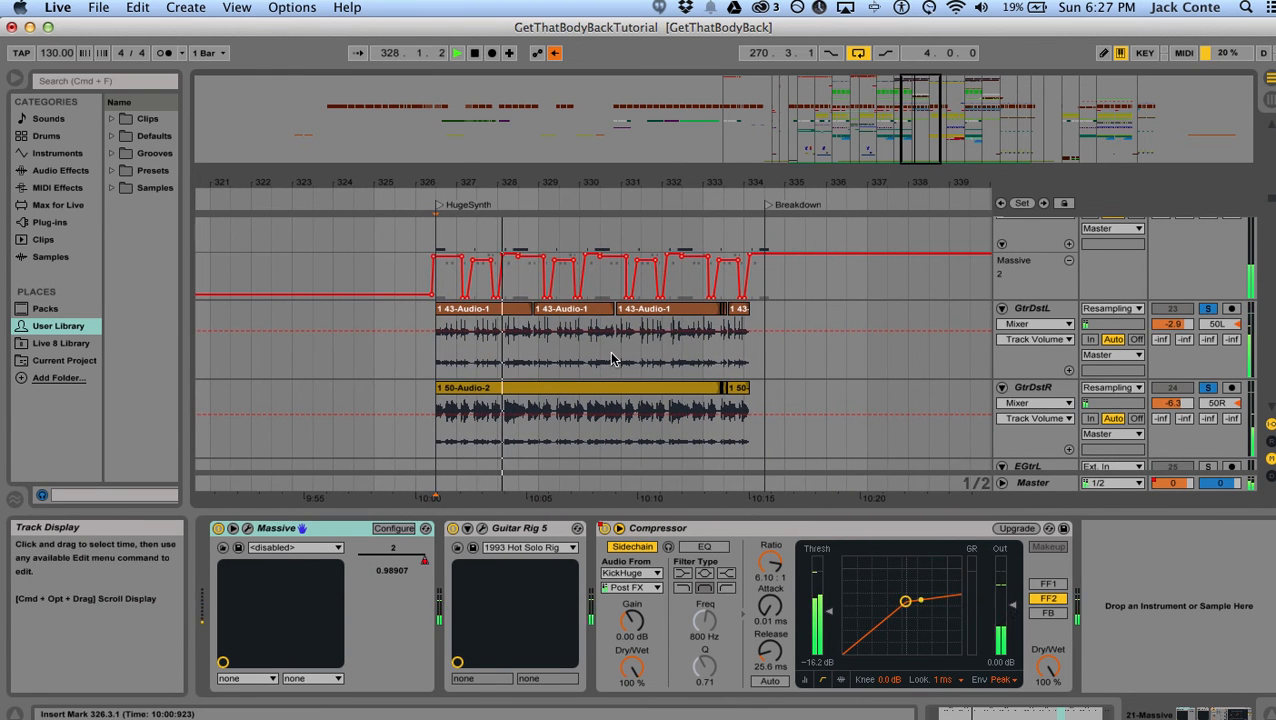
# - Examine the 21 Massive and SubBrdg clips and their Massive 2 automation during HugeSynth playback
pyautogui.scroll(3, 600, 352)
pyautogui.scroll(3, 598, 352)
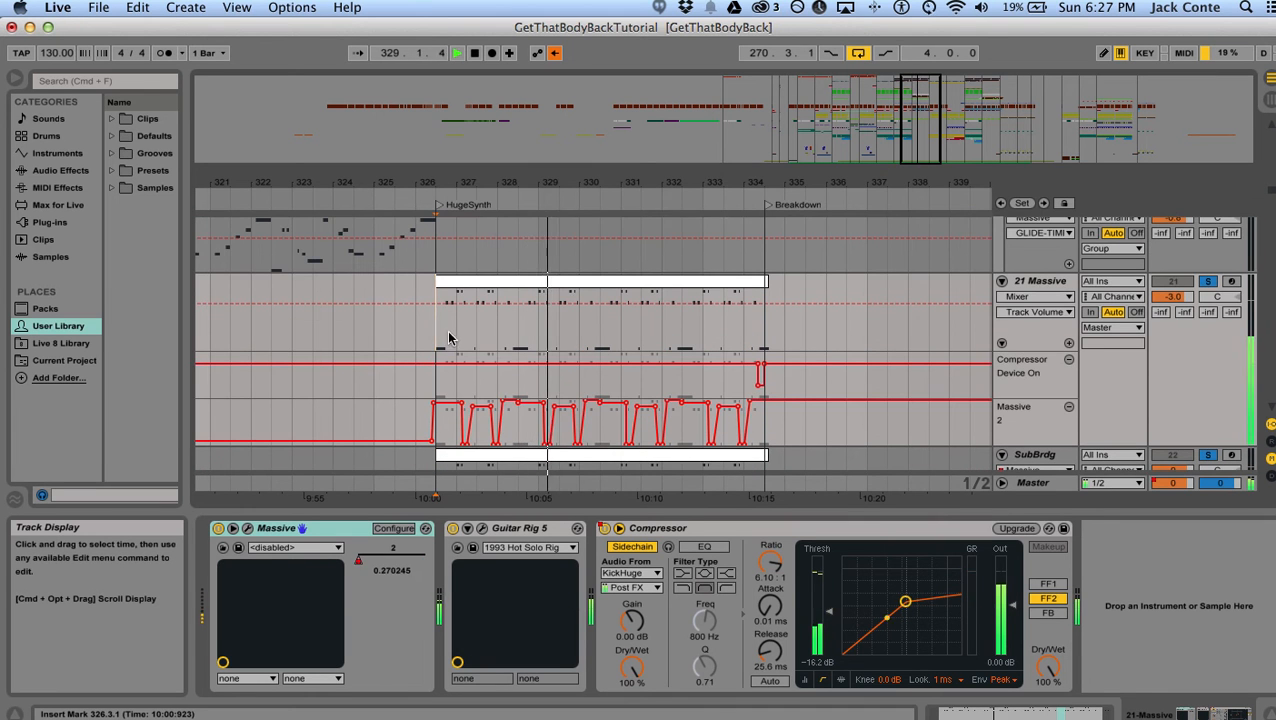
pyautogui.scroll(-2, 433, 331)
pyautogui.scroll(-2, 431, 387)
pyautogui.press('space')
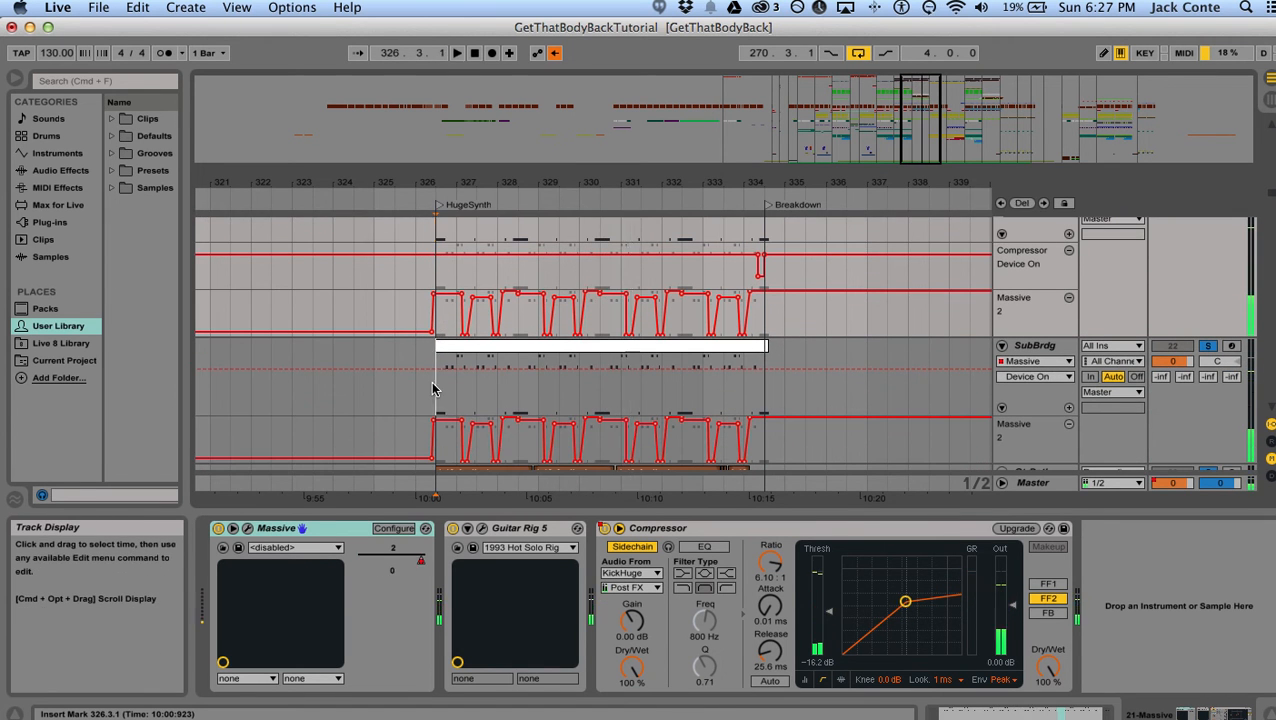
# - Solo only the 21 Massive track and replay the HugeSynth section from 326.3.1
pyautogui.click(431, 381)
pyautogui.click(426, 231)
pyautogui.scroll(2, 426, 231)
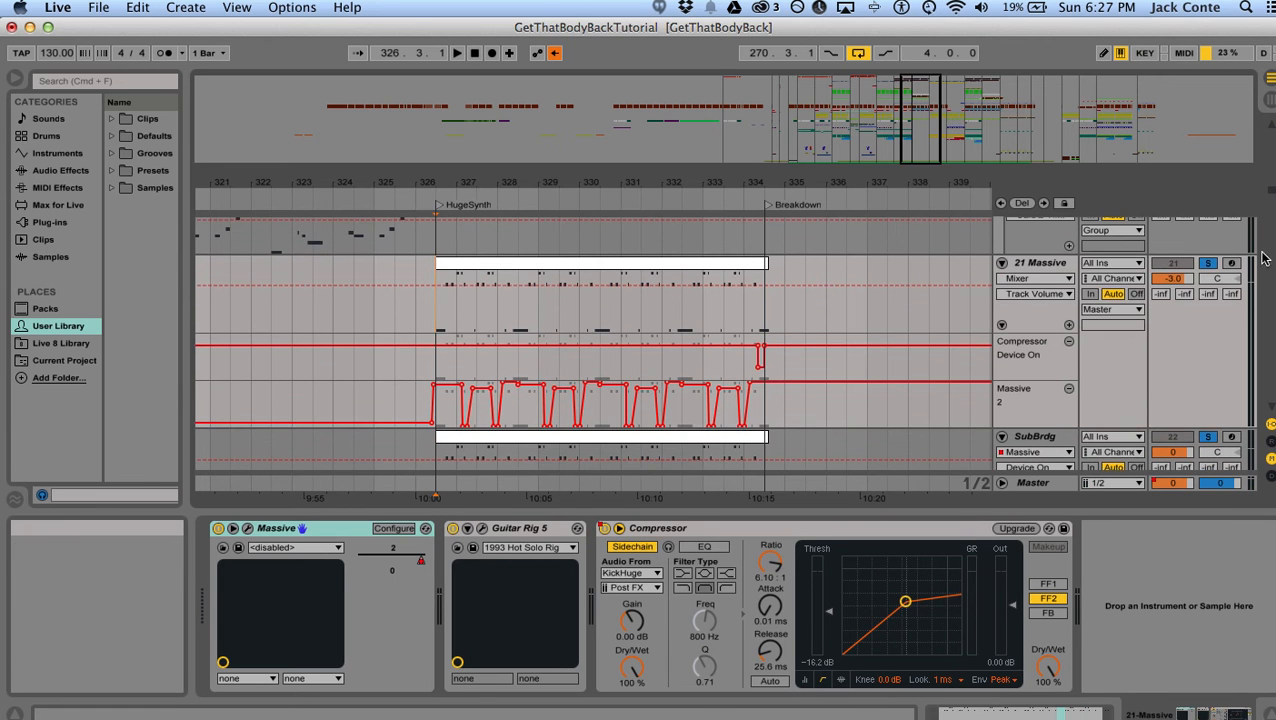
pyautogui.click(1209, 263)
pyautogui.press('space')
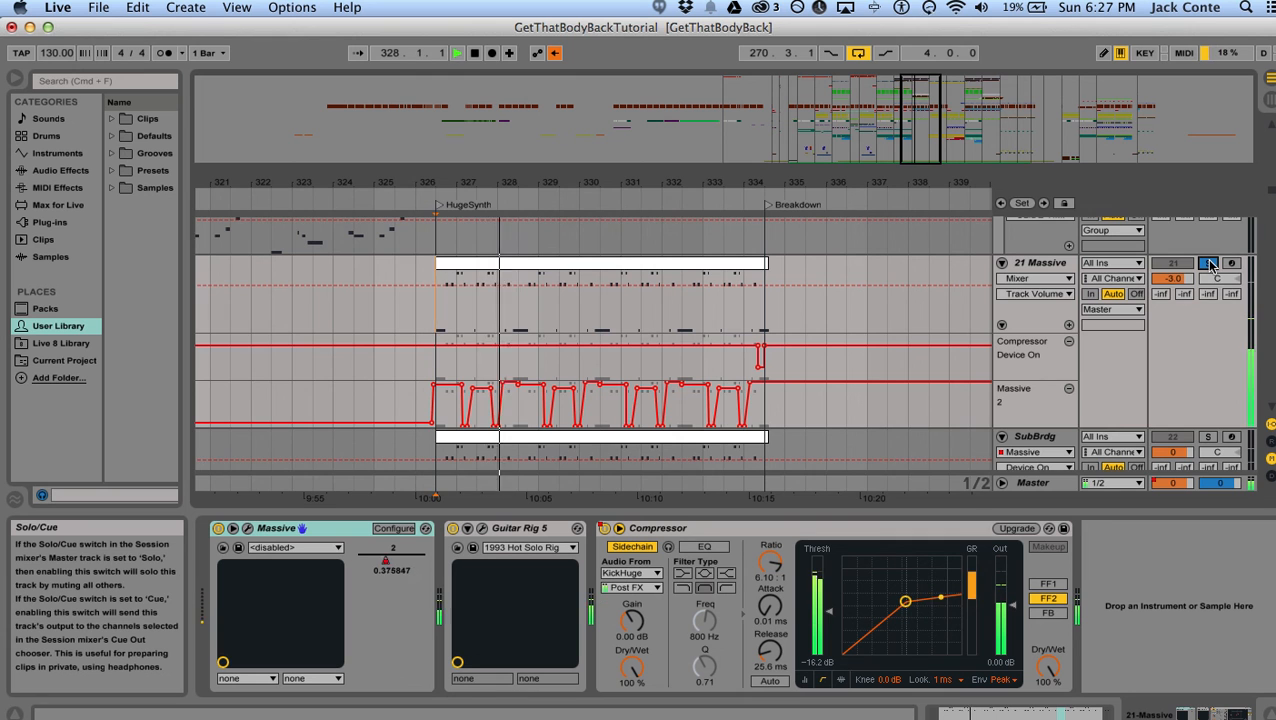
# - Solo the SubBrdg track, listen to its HugeSynth part, and stop playback
pyautogui.scroll(-2, 1210, 265)
pyautogui.click(1209, 328)
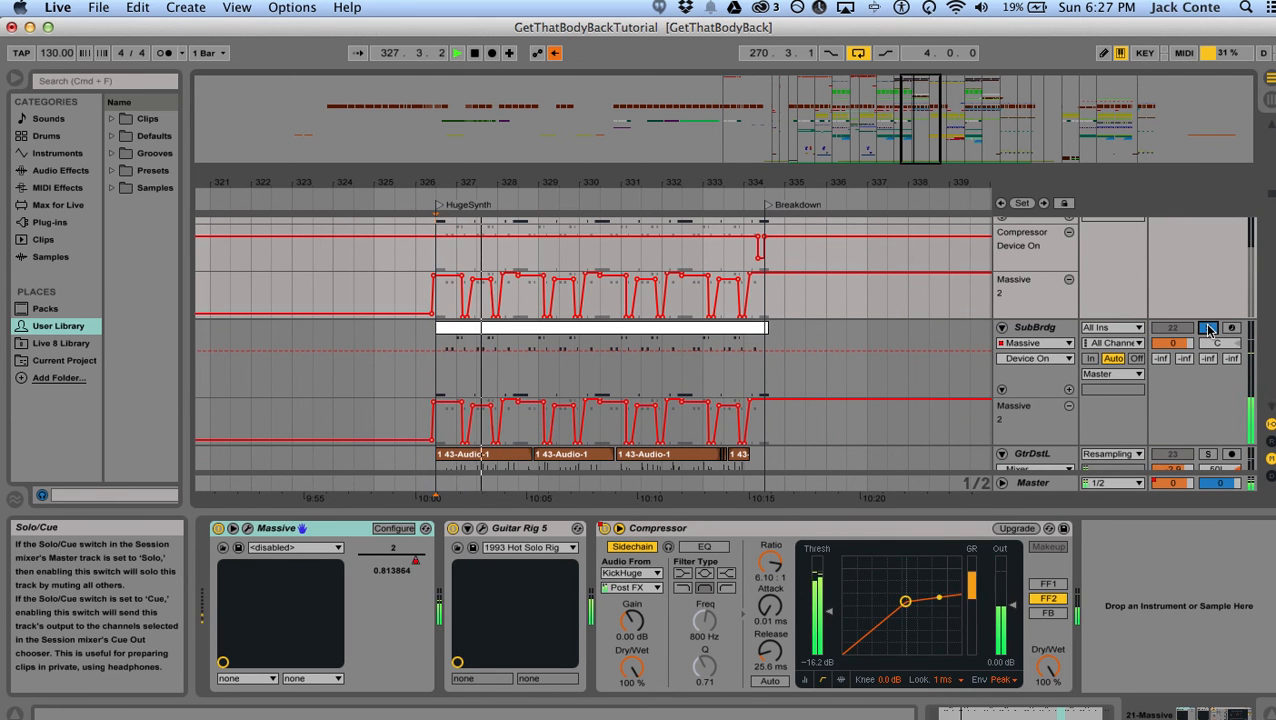
pyautogui.press('space')
# - Solo GtrDstL, place the insert mark at 326.3.1, and inspect the Big Fuzz and Delay Man settings in its Guitar Rig 5
pyautogui.scroll(-2, 845, 340)
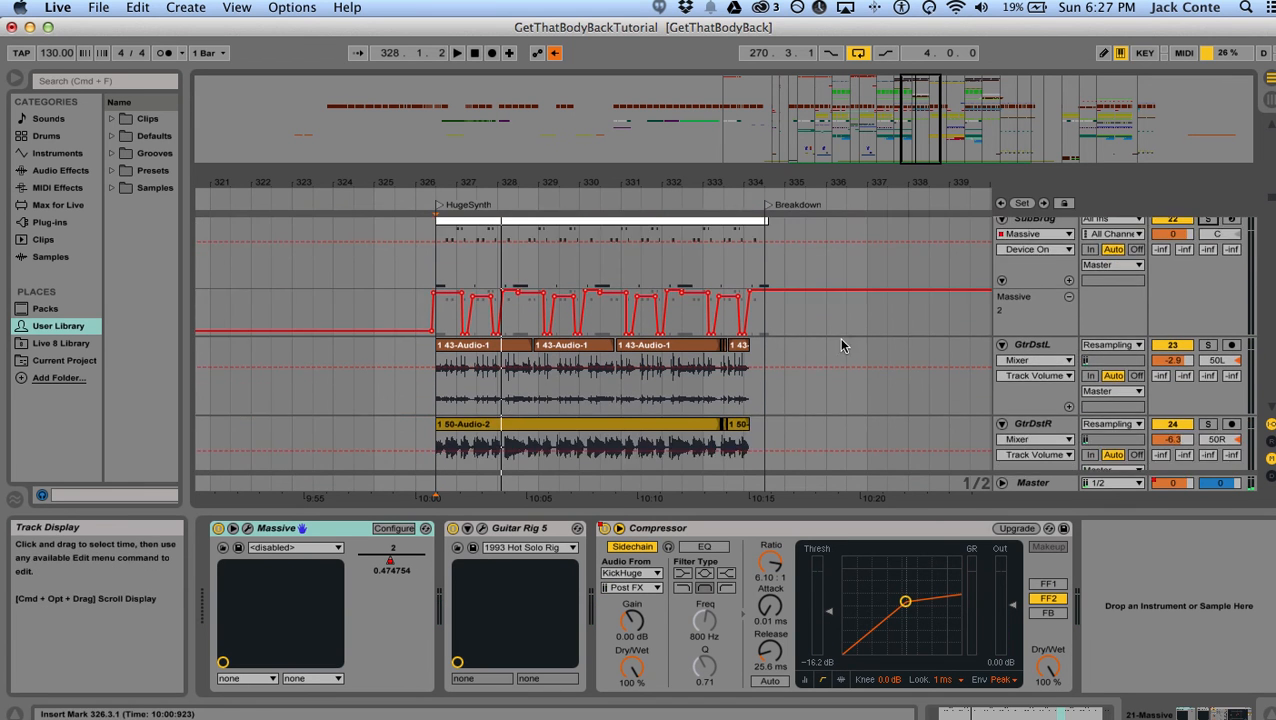
pyautogui.scroll(-1, 838, 342)
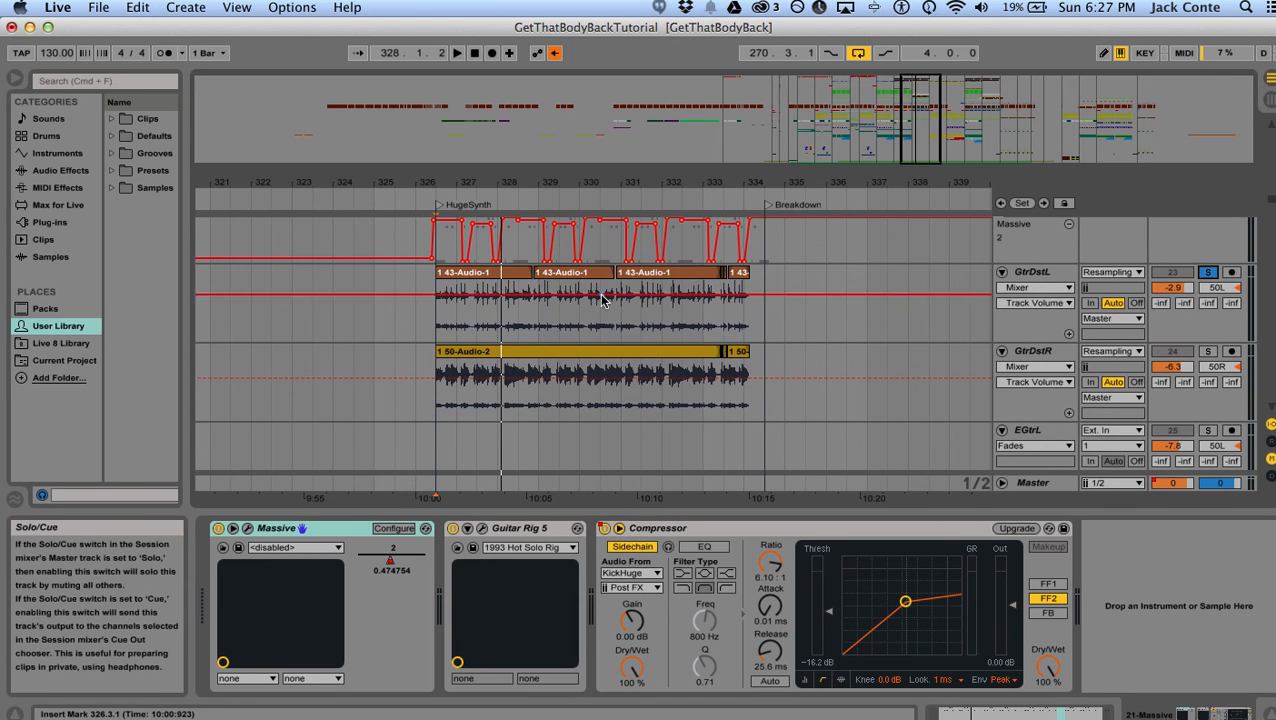
pyautogui.click(436, 322)
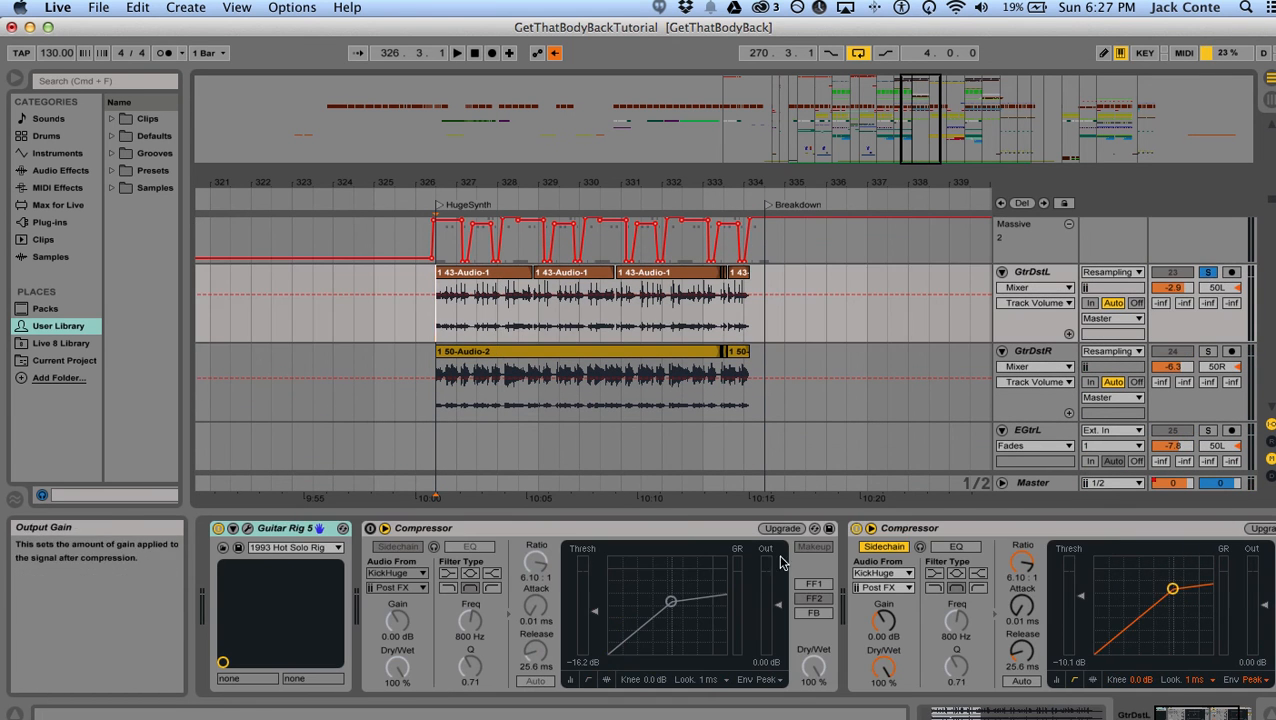
pyautogui.click(248, 530)
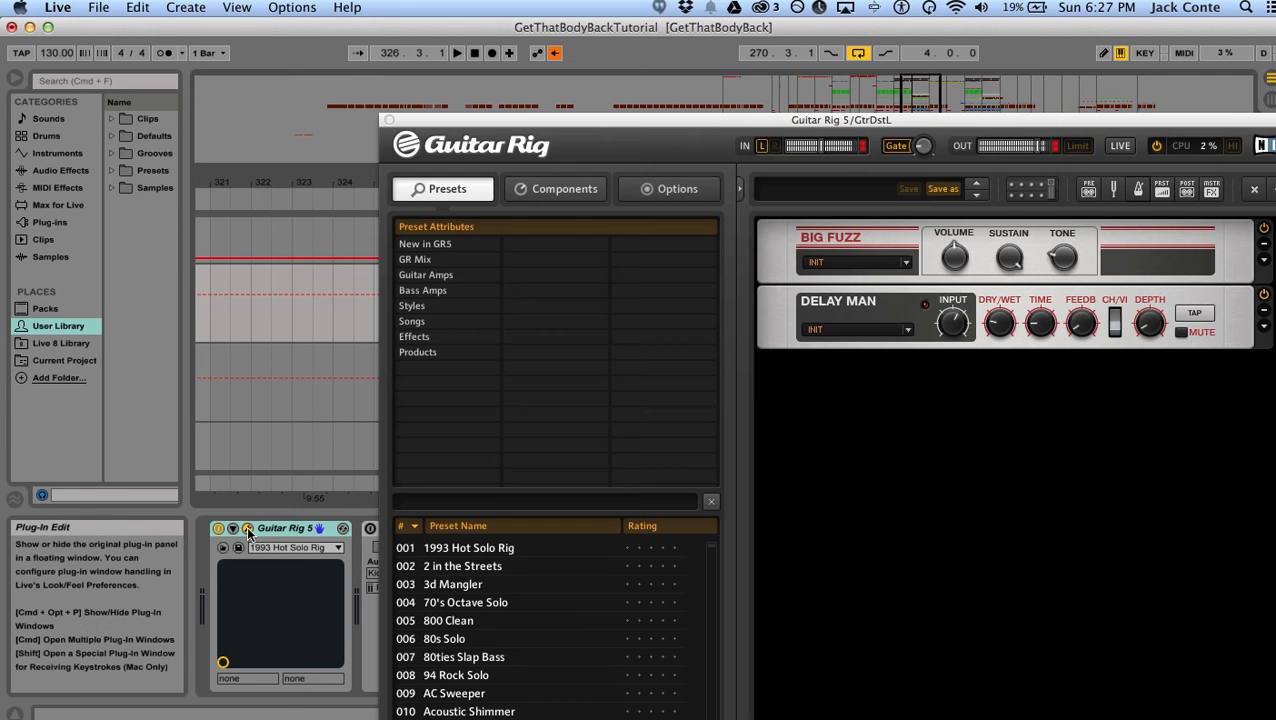
pyautogui.click(389, 120)
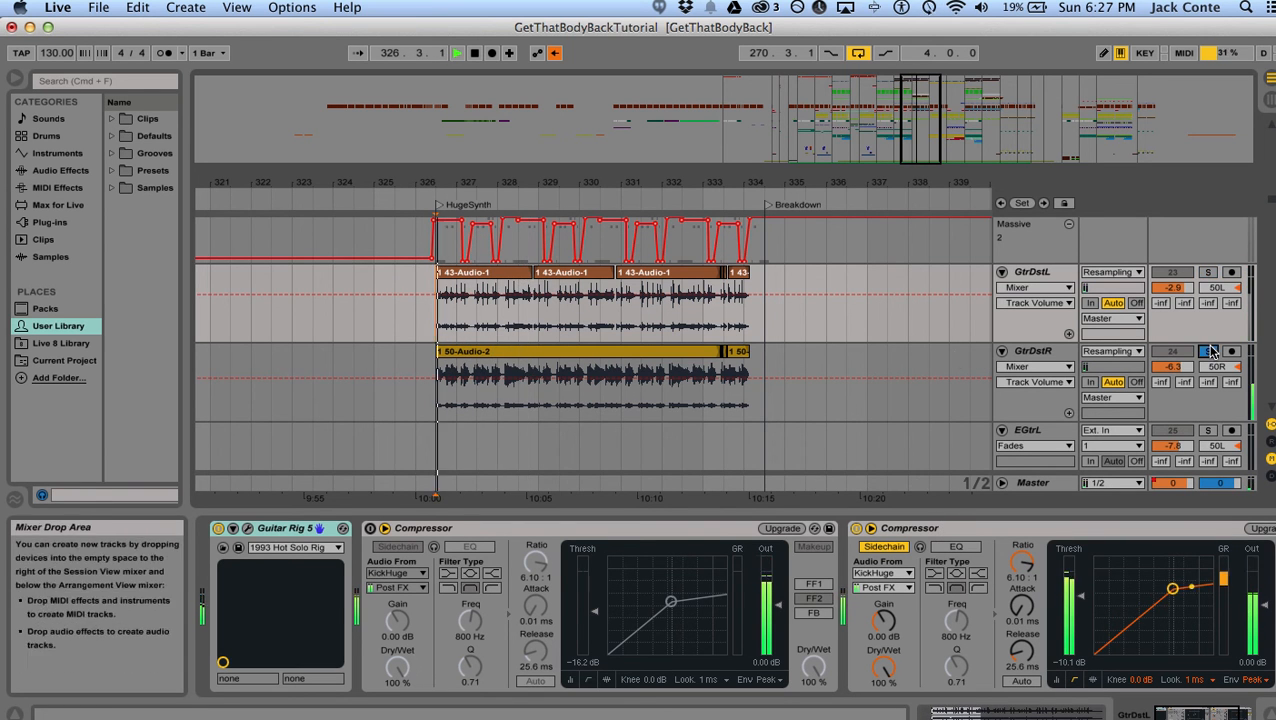
# - Play GtrDstR soloed from 326.3.1 and toggle the Gratifier amp in its Guitar Rig 5 to hear its effect
pyautogui.click(441, 378)
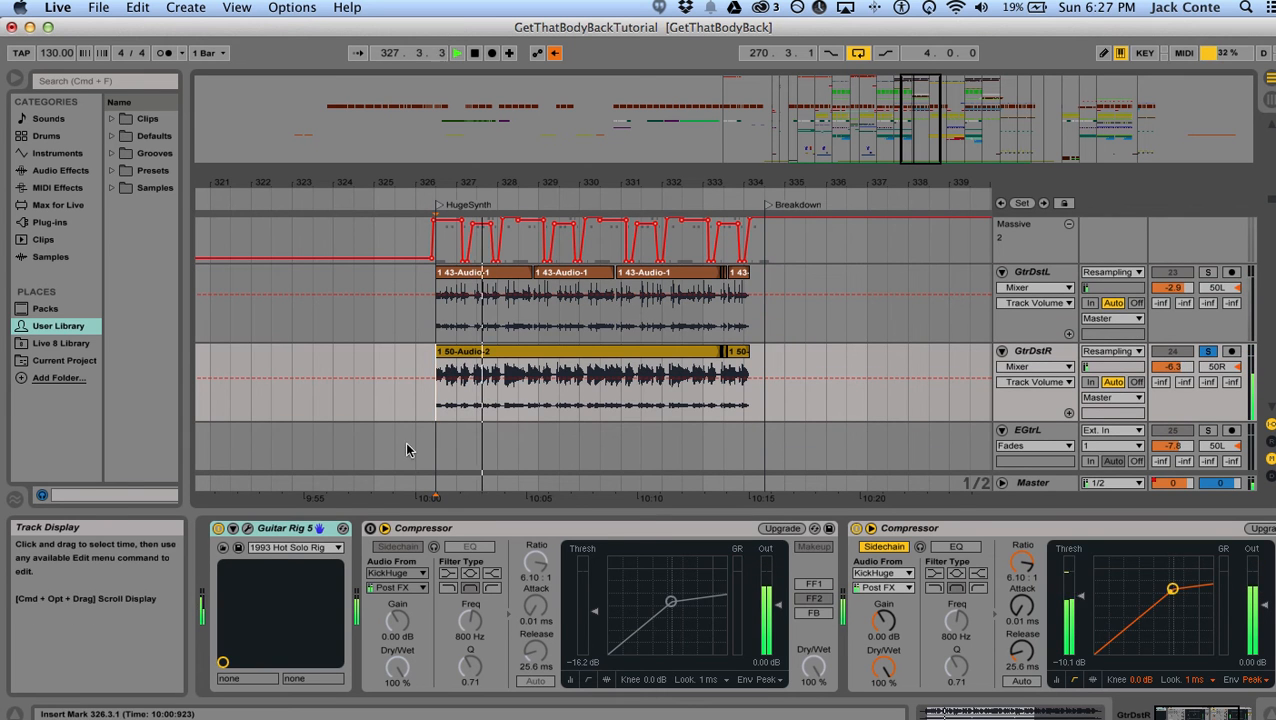
pyautogui.click(247, 530)
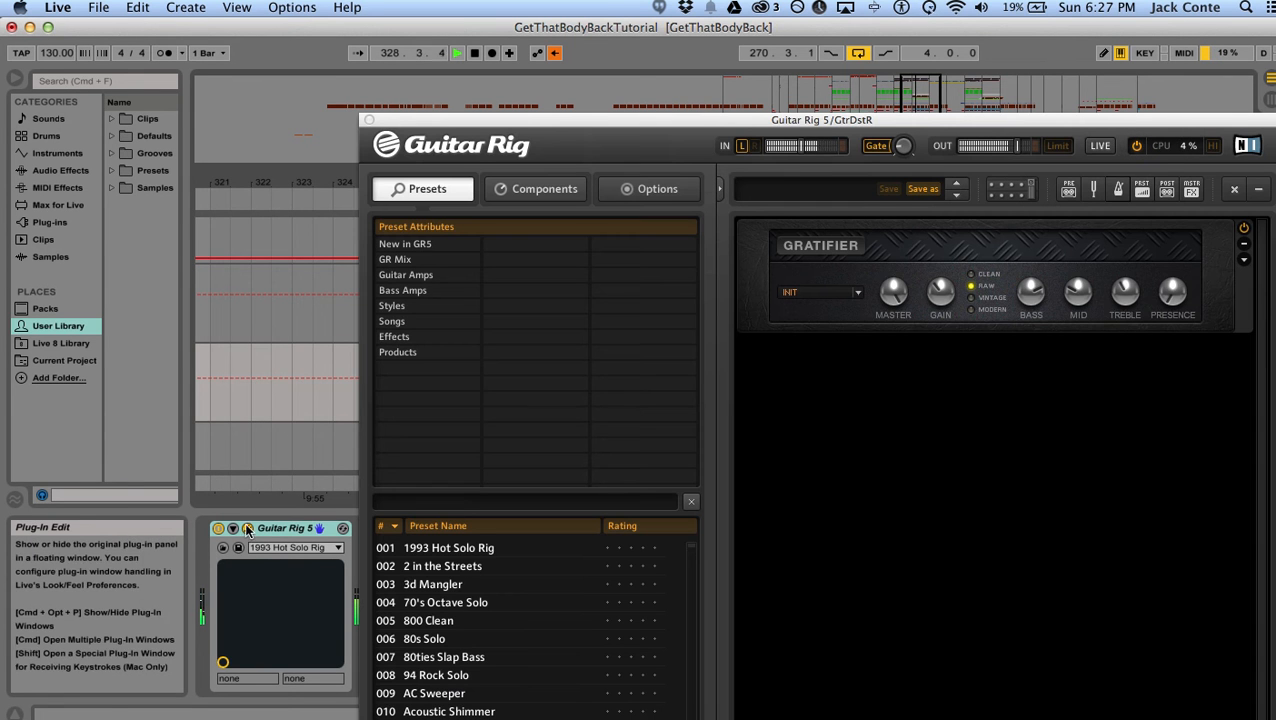
pyautogui.click(1248, 232)
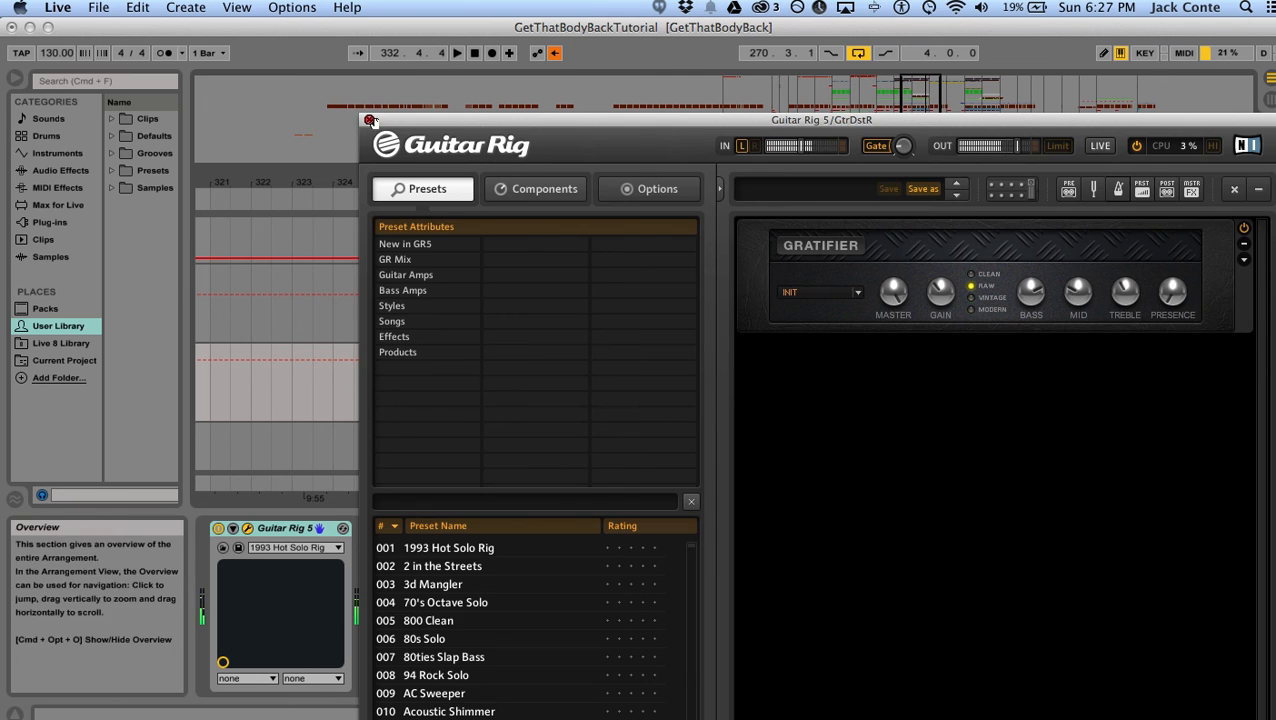
pyautogui.click(369, 120)
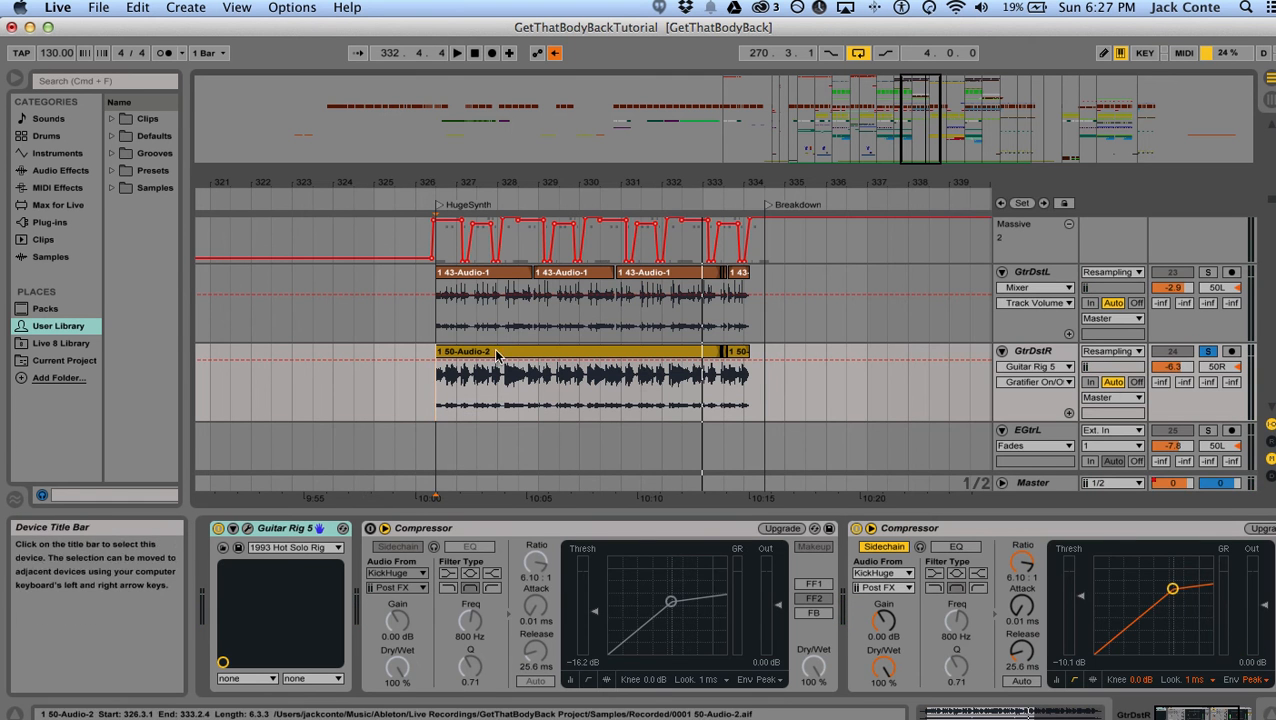
# - Switch the solo from GtrDstR to EGtrL and EGtrR and play the Huger section from 361.1.1
pyautogui.moveTo(592, 182); pyautogui.dragTo(513, 108)
pyautogui.scroll(-3, 650, 368)
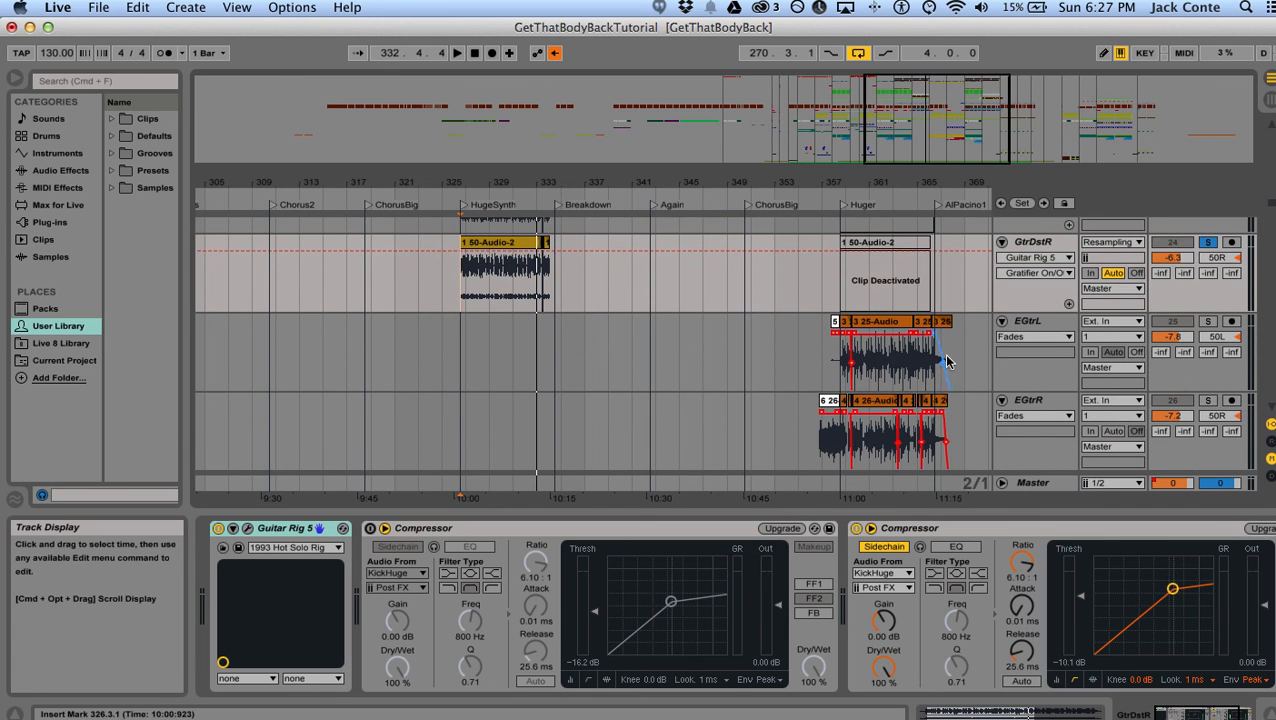
pyautogui.click(1207, 242)
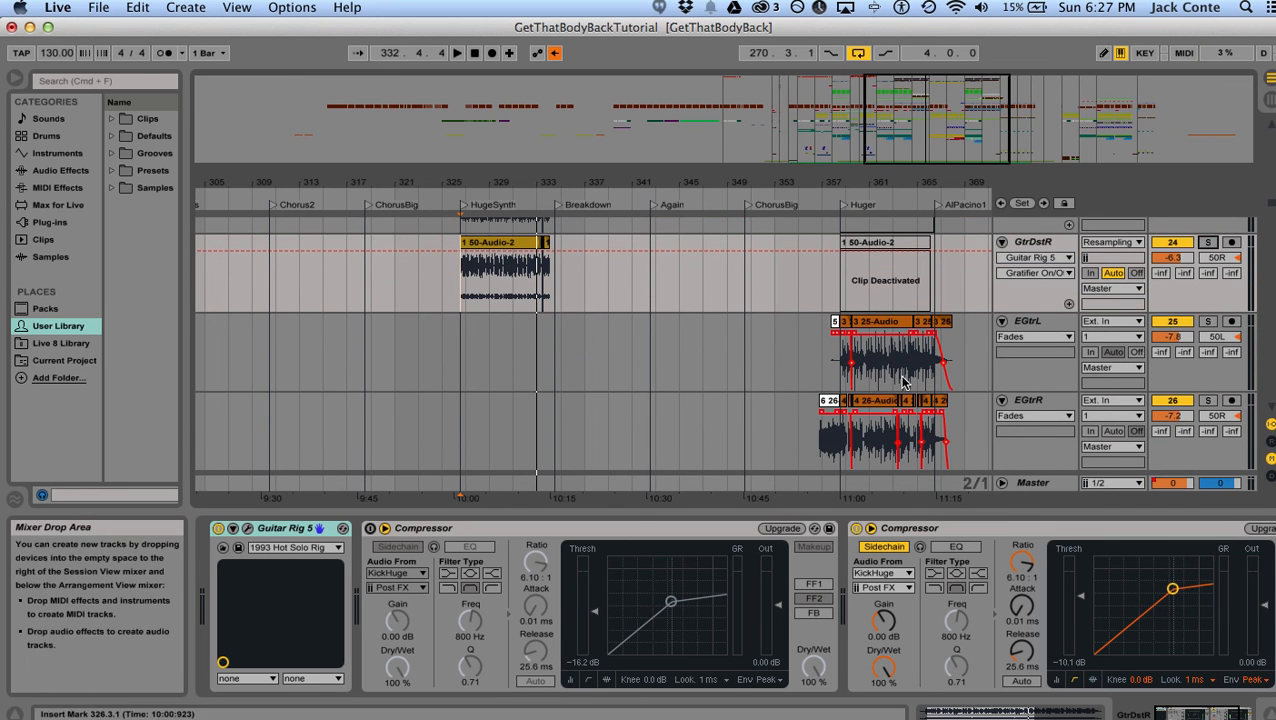
pyautogui.click(1207, 321)
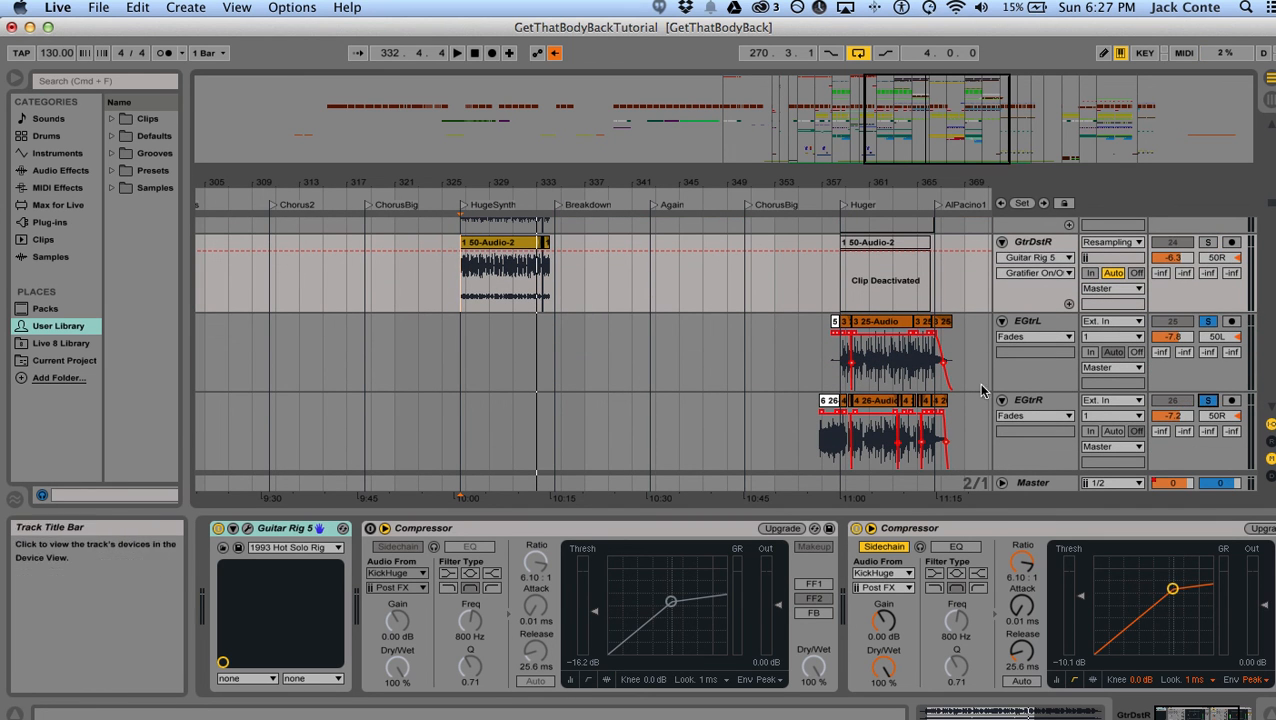
pyautogui.click(895, 257)
pyautogui.press('space')
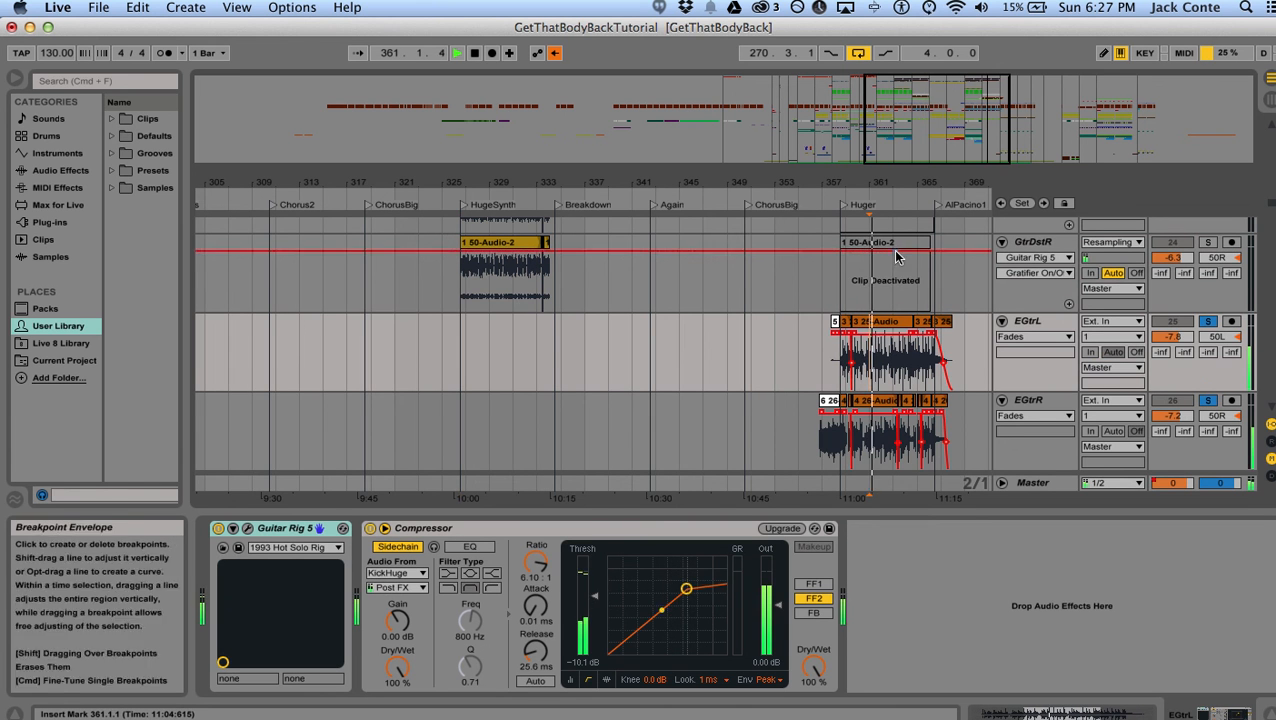
# - Stop playback and look back over the 21 Massive and SubBrdg clips and Massive 2 automation at Huger
pyautogui.scroll(-2, 953, 382)
pyautogui.scroll(-2, 956, 390)
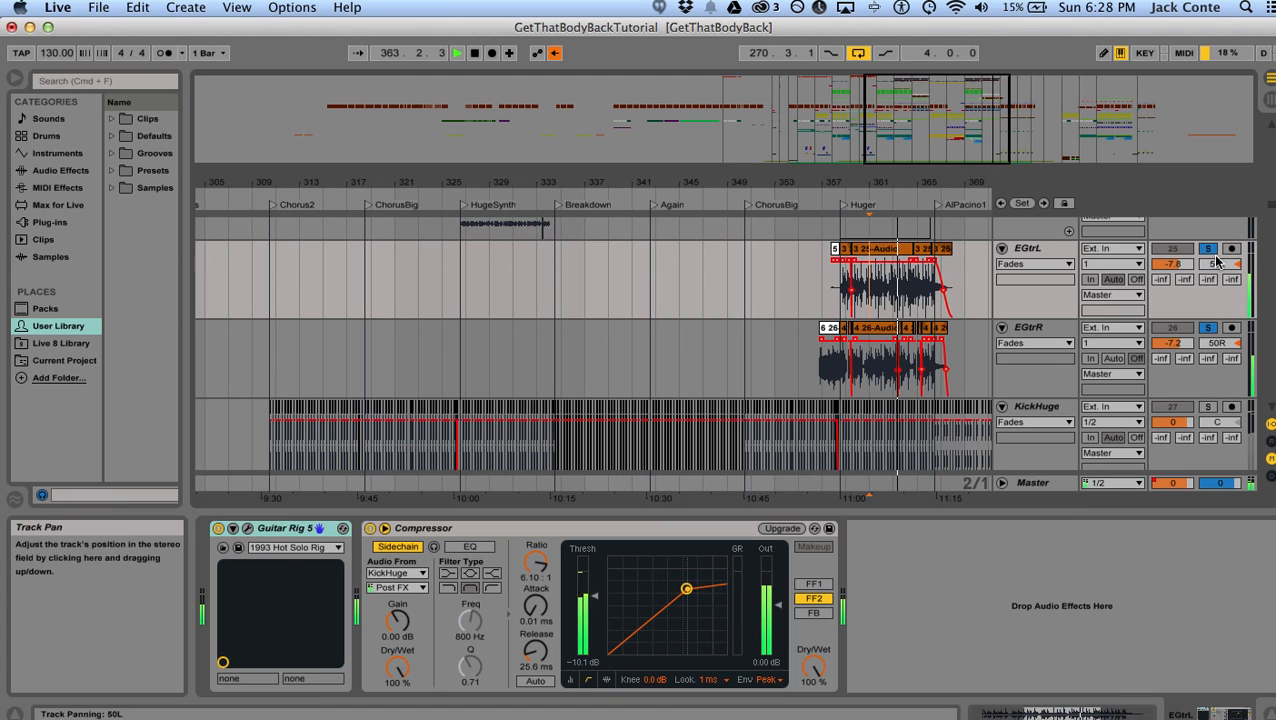
pyautogui.scroll(-10, 764, 312)
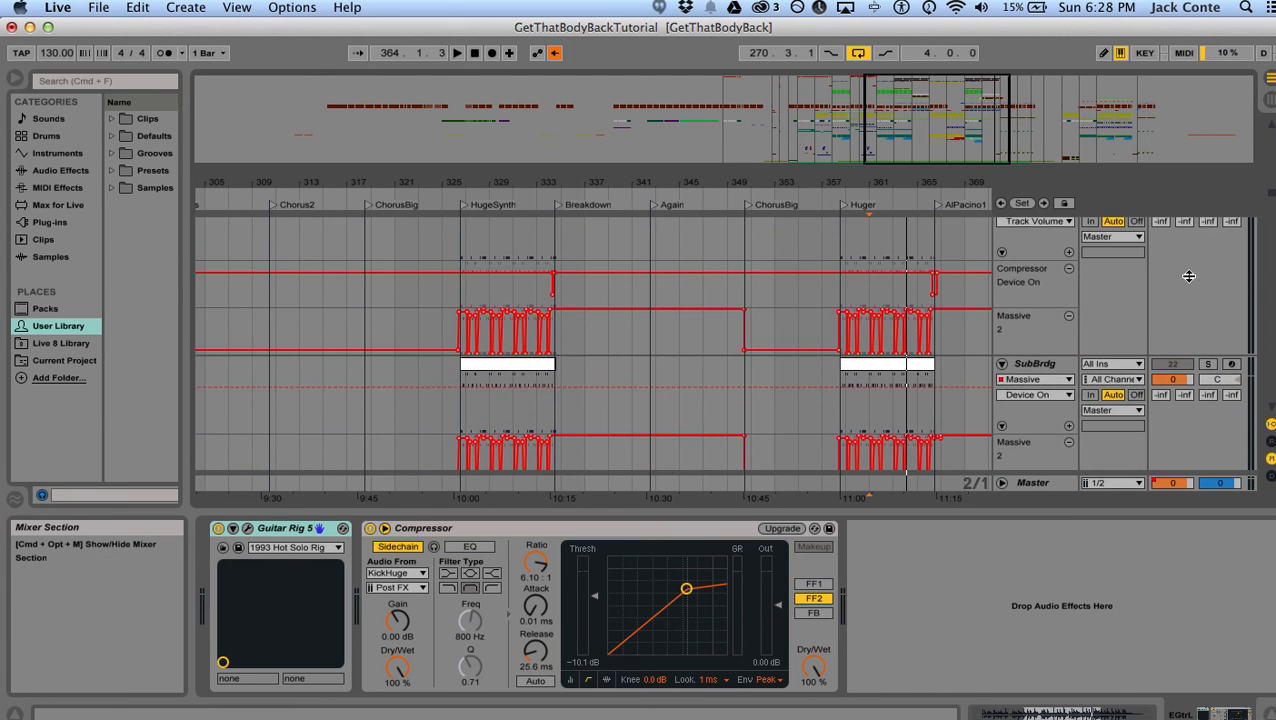
pyautogui.scroll(4, 970, 258)
pyautogui.scroll(-2, 1212, 383)
pyautogui.scroll(-1, 1212, 383)
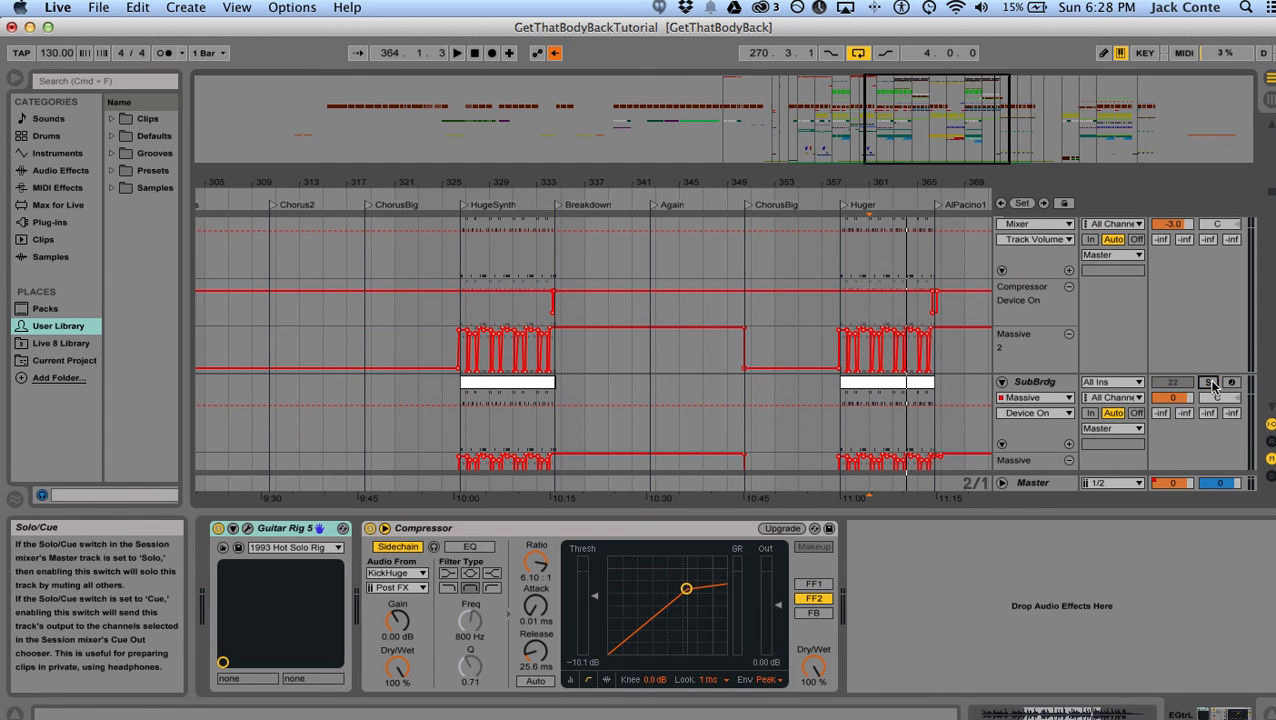
# - Toggle SubBrdg's solo, replay the EGtrL and EGtrR guitars from 361.1.1 while examining their clips up close, and stop playback
pyautogui.click(1208, 383)
pyautogui.press('space')
pyautogui.moveTo(937, 180); pyautogui.dragTo(937, 250)
pyautogui.hscroll(2, 752, 326)
pyautogui.scroll(-5, 750, 327)
pyautogui.scroll(-6, 748, 326)
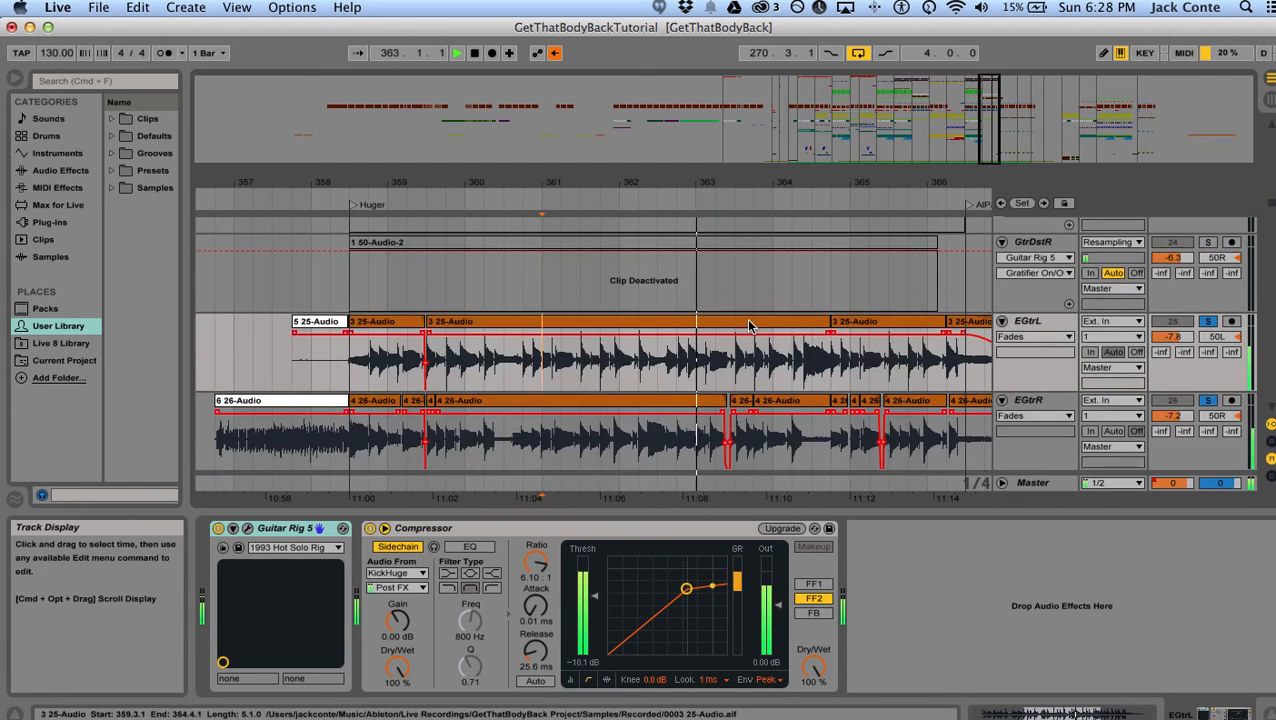
pyautogui.moveTo(707, 183); pyautogui.dragTo(707, 126)
pyautogui.press('space')
# - Clear the guitar solos and play the SnrChrs snare build from 348.3.1 into ChorusBig, toggling its solo
pyautogui.click(1211, 257)
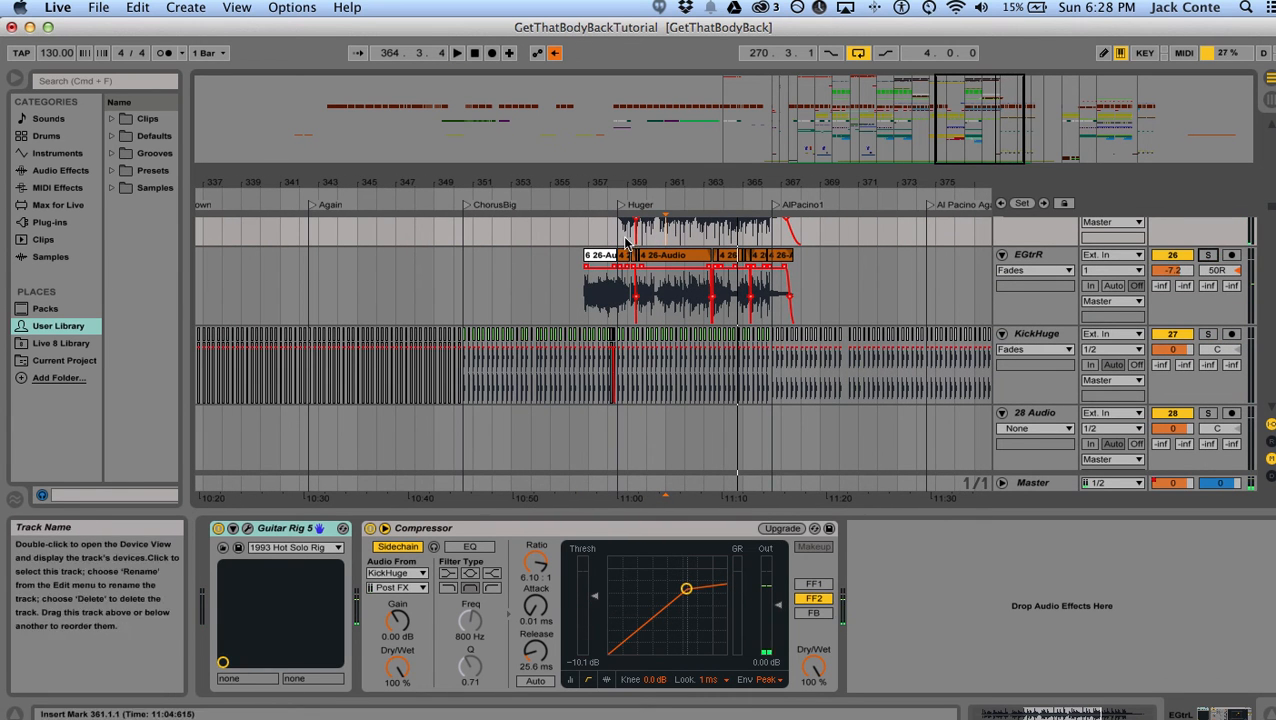
pyautogui.moveTo(672, 183); pyautogui.dragTo(672, 128)
pyautogui.scroll(-8, 659, 415)
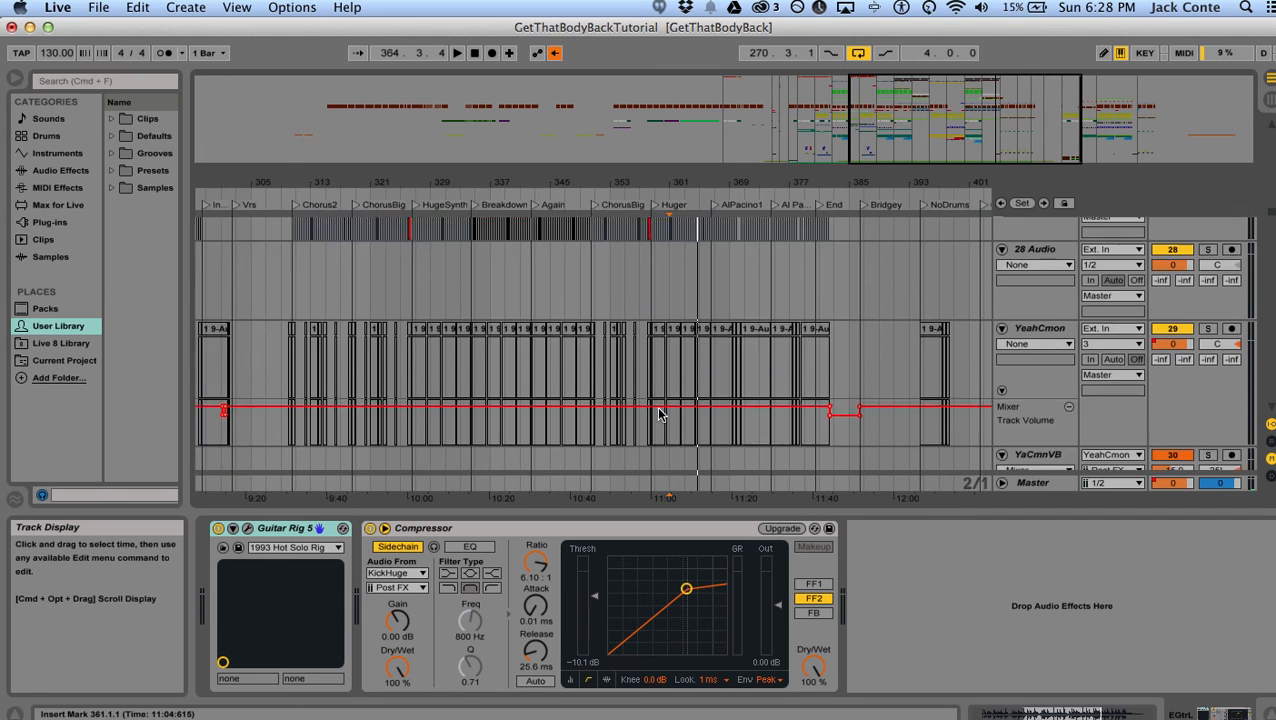
pyautogui.moveTo(590, 187); pyautogui.dragTo(475, 352)
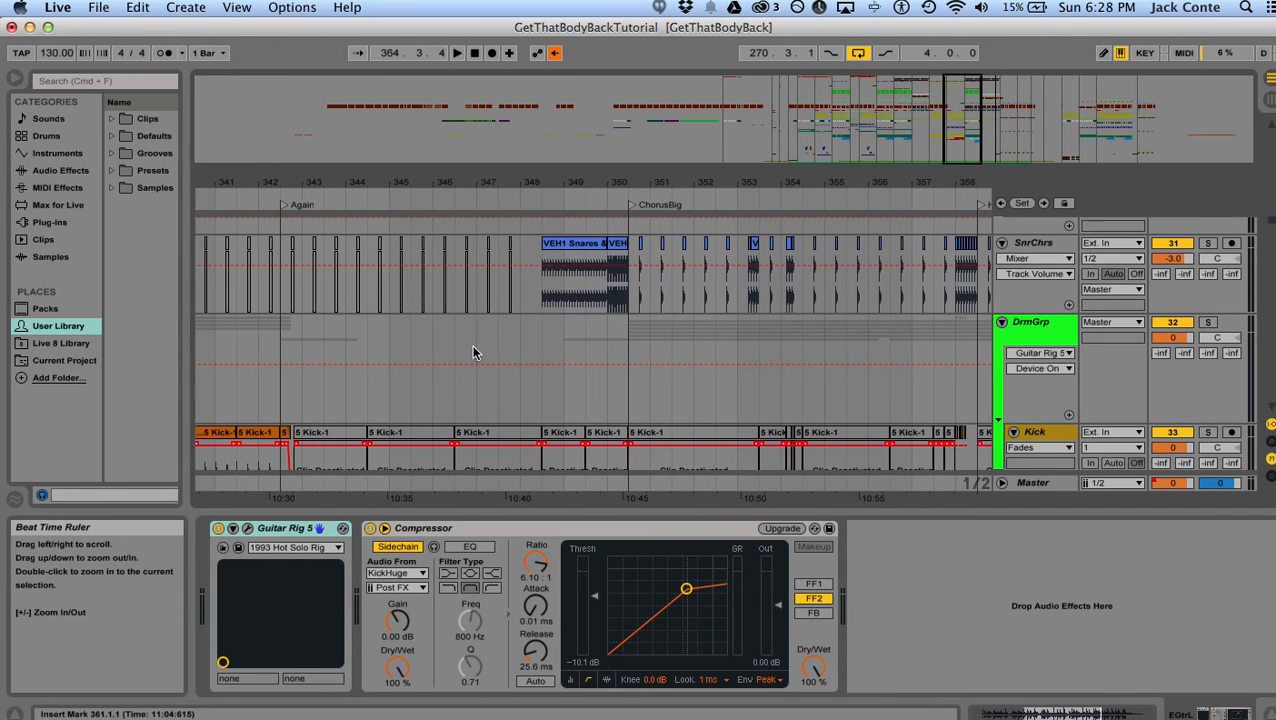
pyautogui.click(541, 290)
pyautogui.press('space')
pyautogui.click(1208, 243)
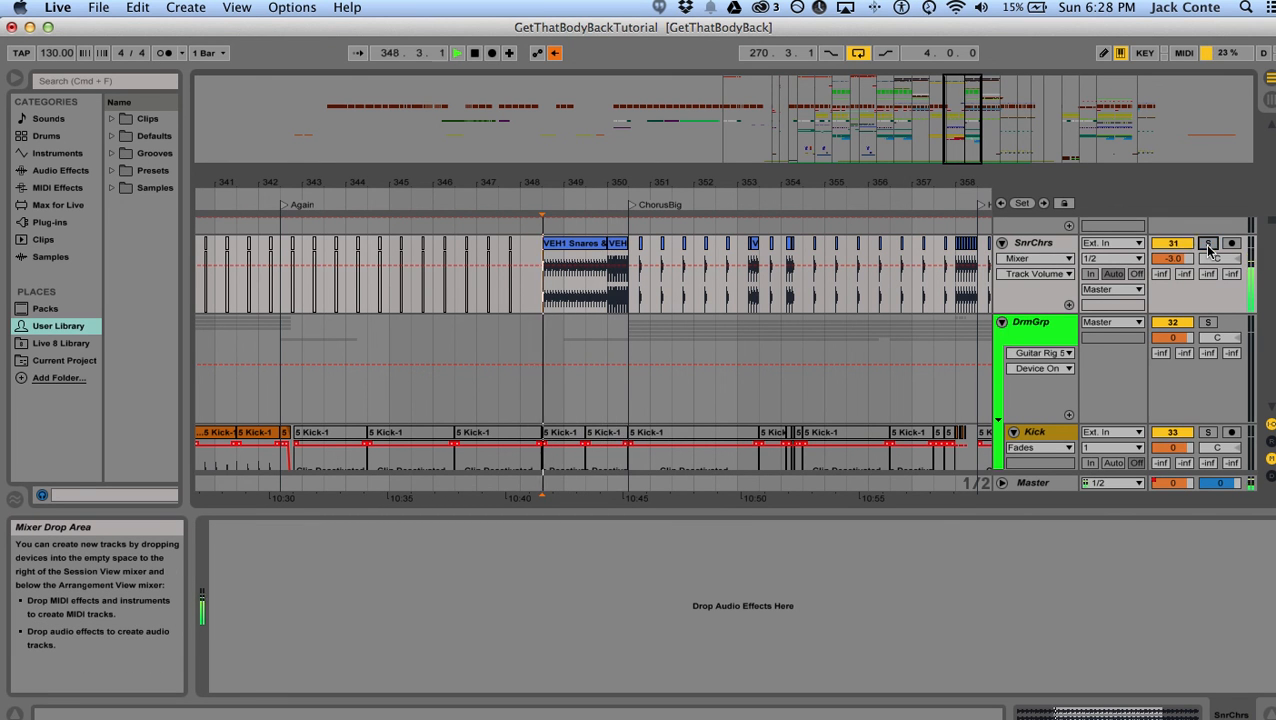
# - Solo the 37 Audio and 38 Audio tracks and play them from 350.3.1 at ChorusBig
pyautogui.moveTo(584, 182); pyautogui.dragTo(617, 193)
pyautogui.scroll(-10, 581, 343)
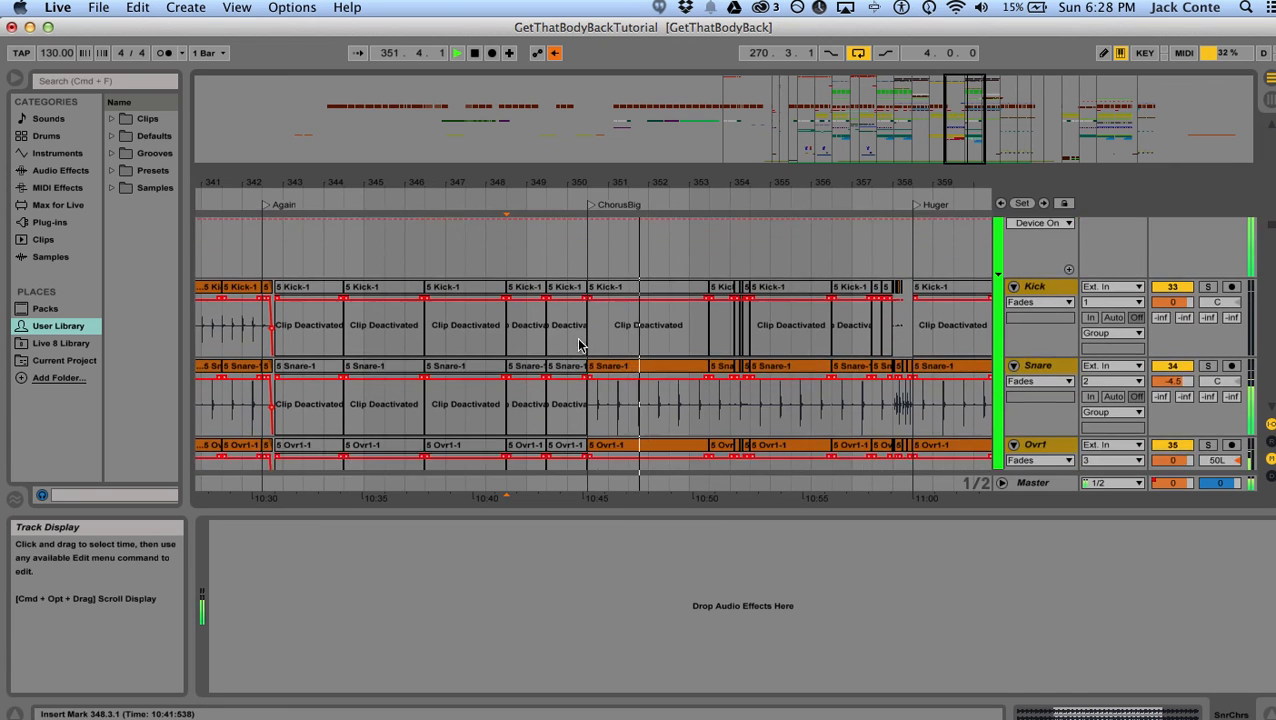
pyautogui.scroll(-1, 581, 341)
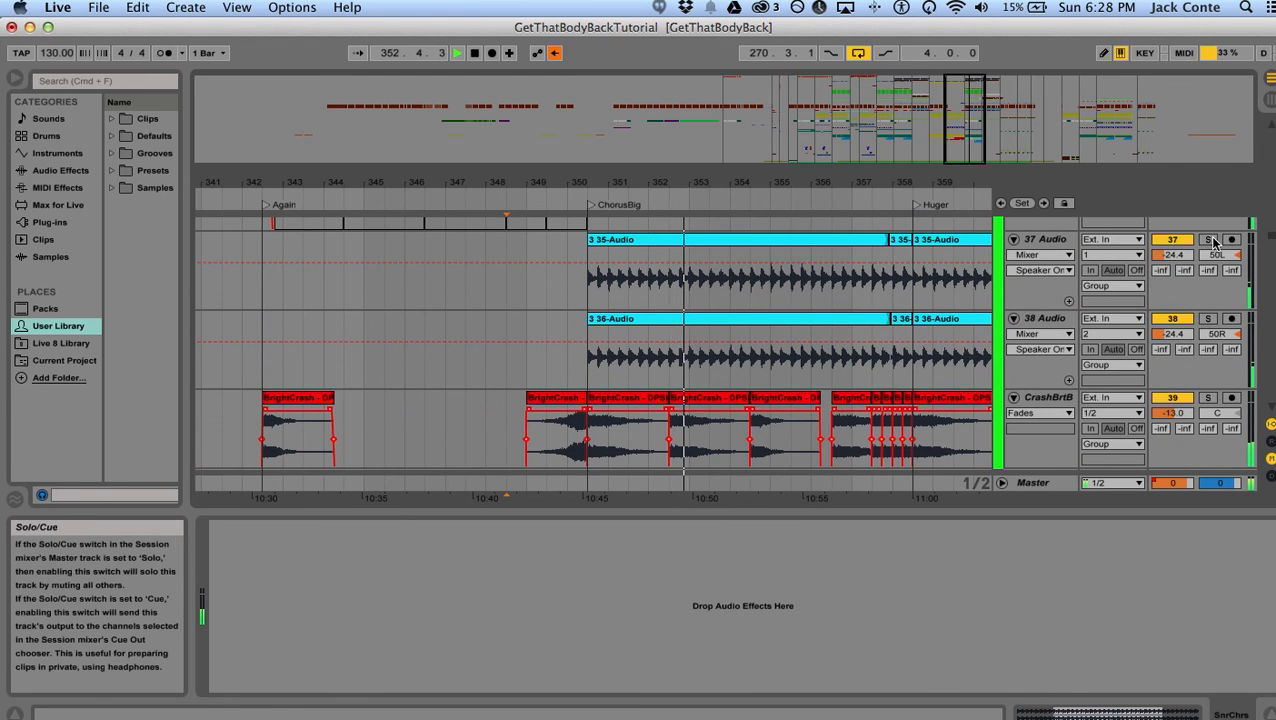
pyautogui.click(1207, 240)
pyautogui.click(1208, 318)
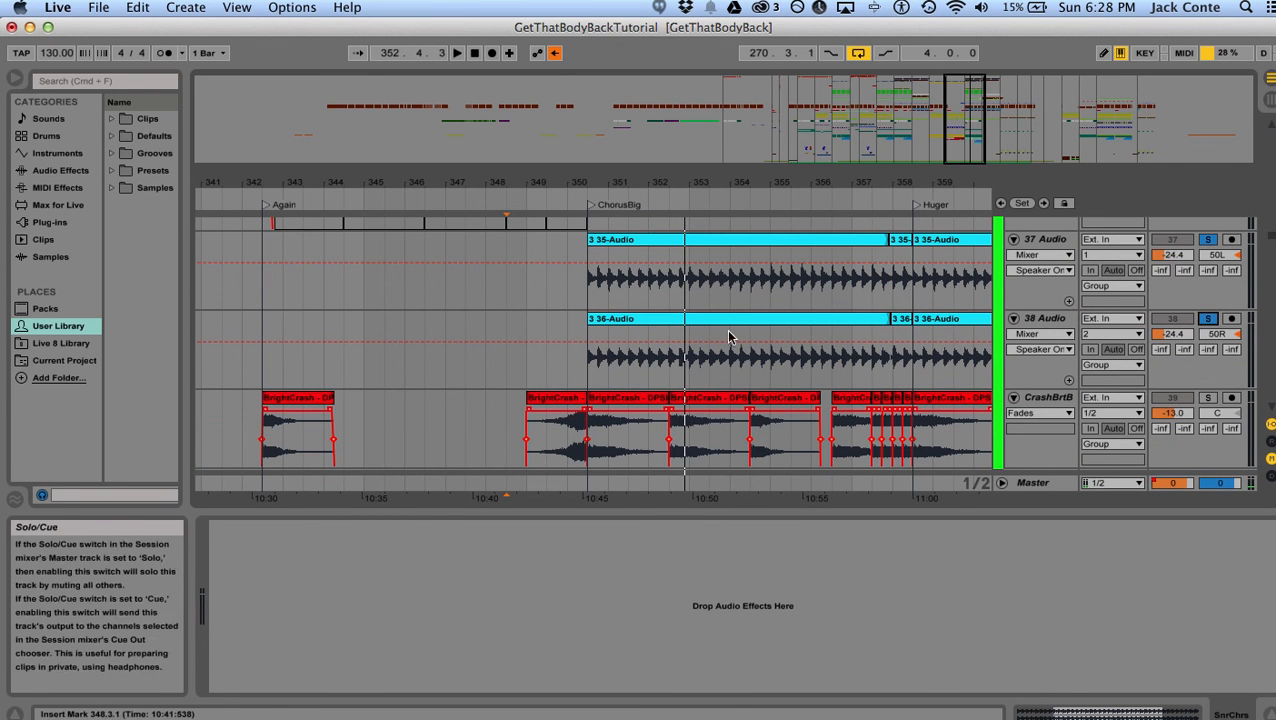
pyautogui.click(584, 280)
pyautogui.click(622, 192)
pyautogui.moveTo(624, 183); pyautogui.dragTo(624, 170)
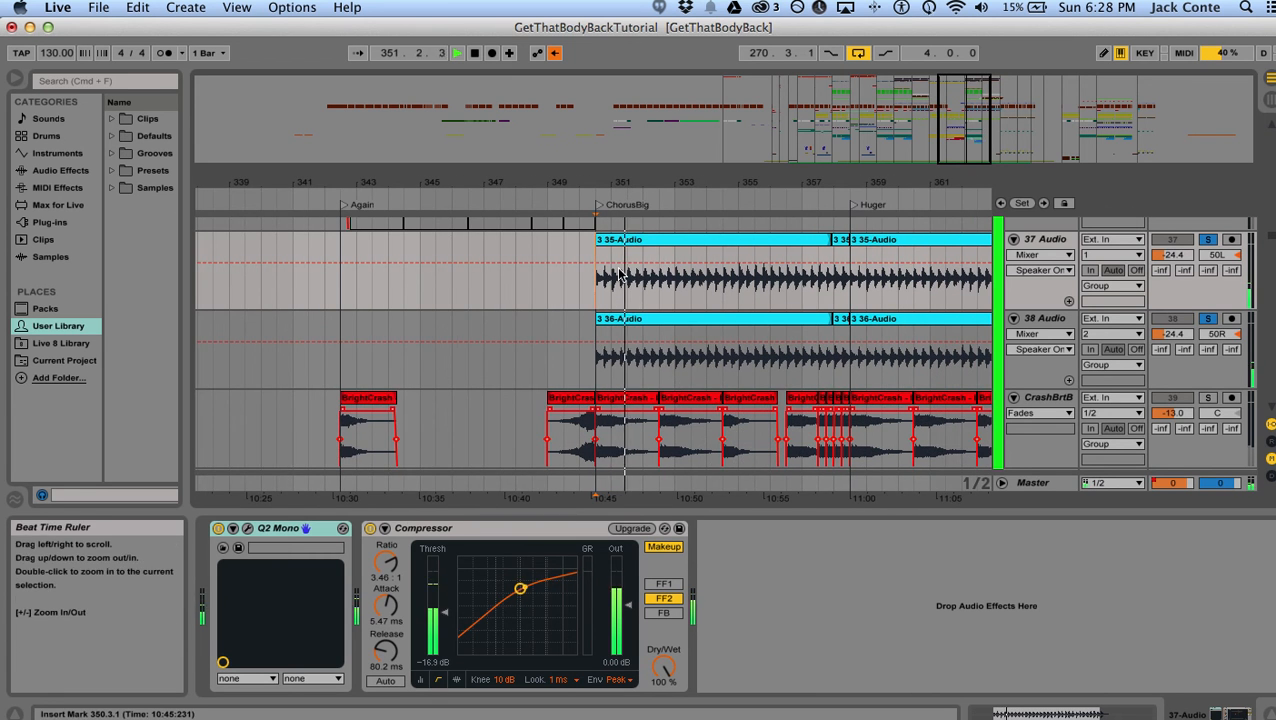
pyautogui.hscroll(6, 619, 275)
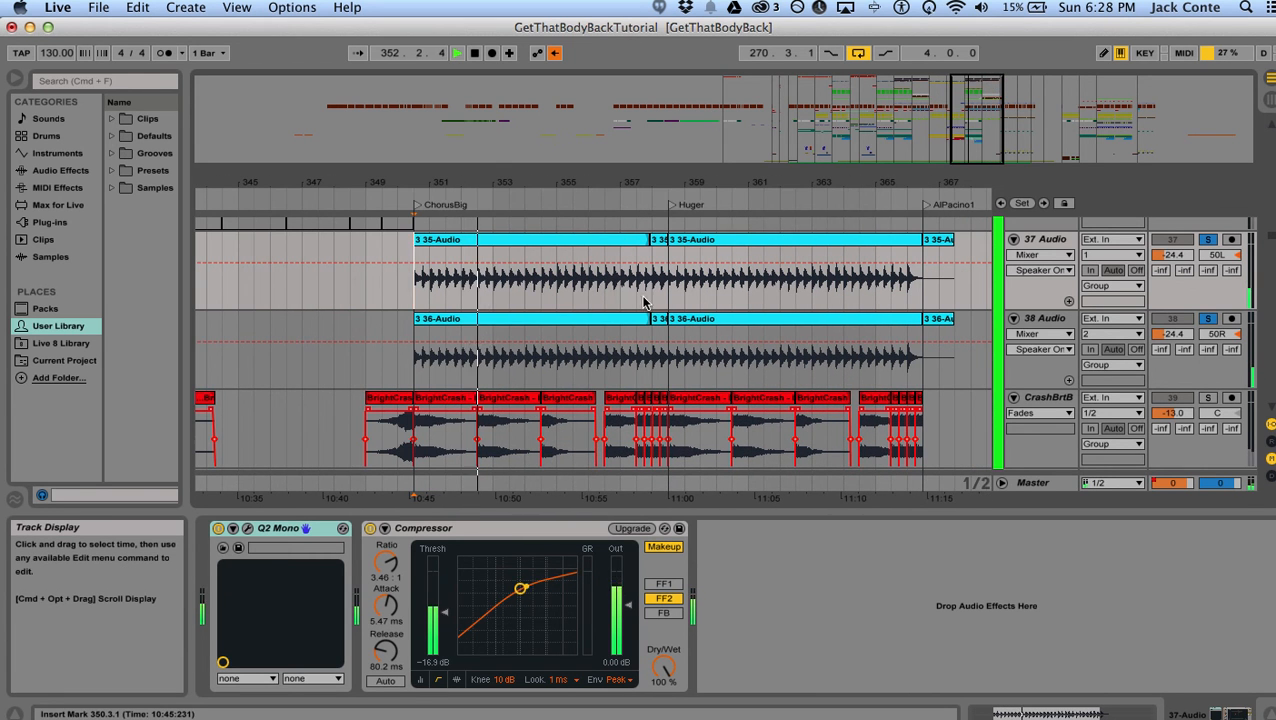
# - Unsolo 37 Audio and 38 Audio and replay ChorusBig from 350.3.1 in the full mix
pyautogui.press('space')
pyautogui.press('space')
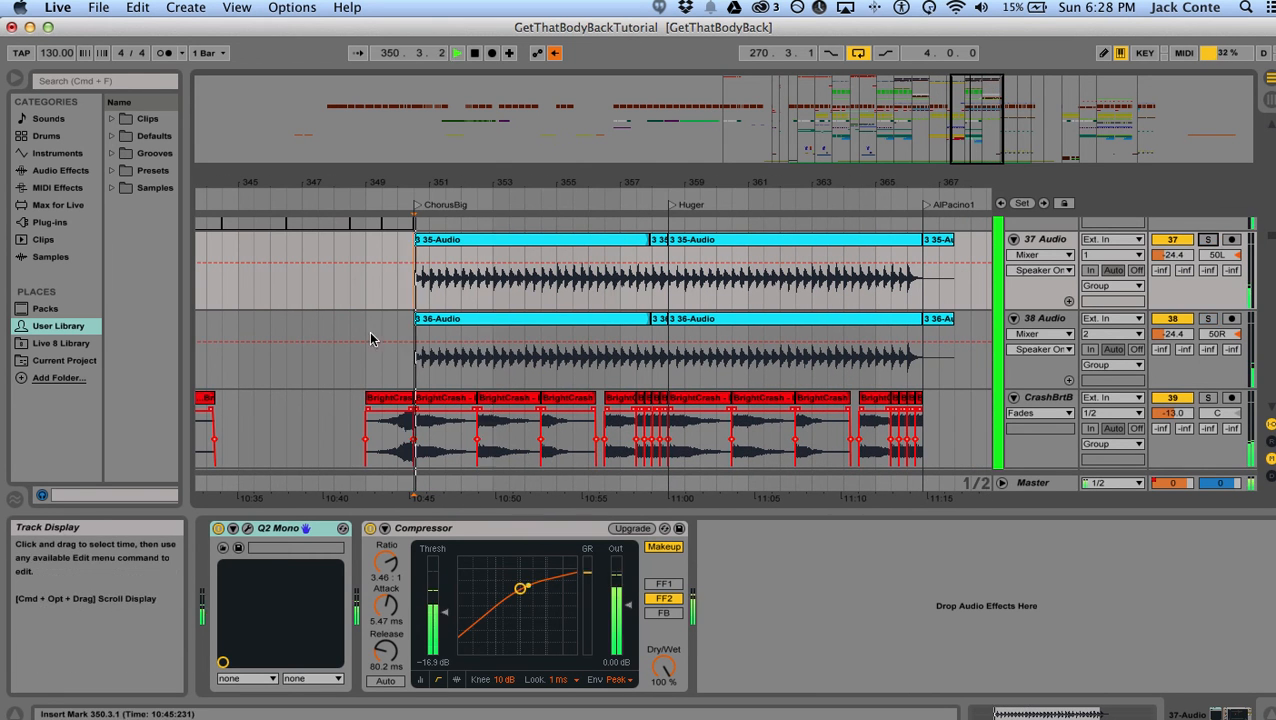
pyautogui.scroll(-5, 384, 336)
pyautogui.scroll(3, 456, 250)
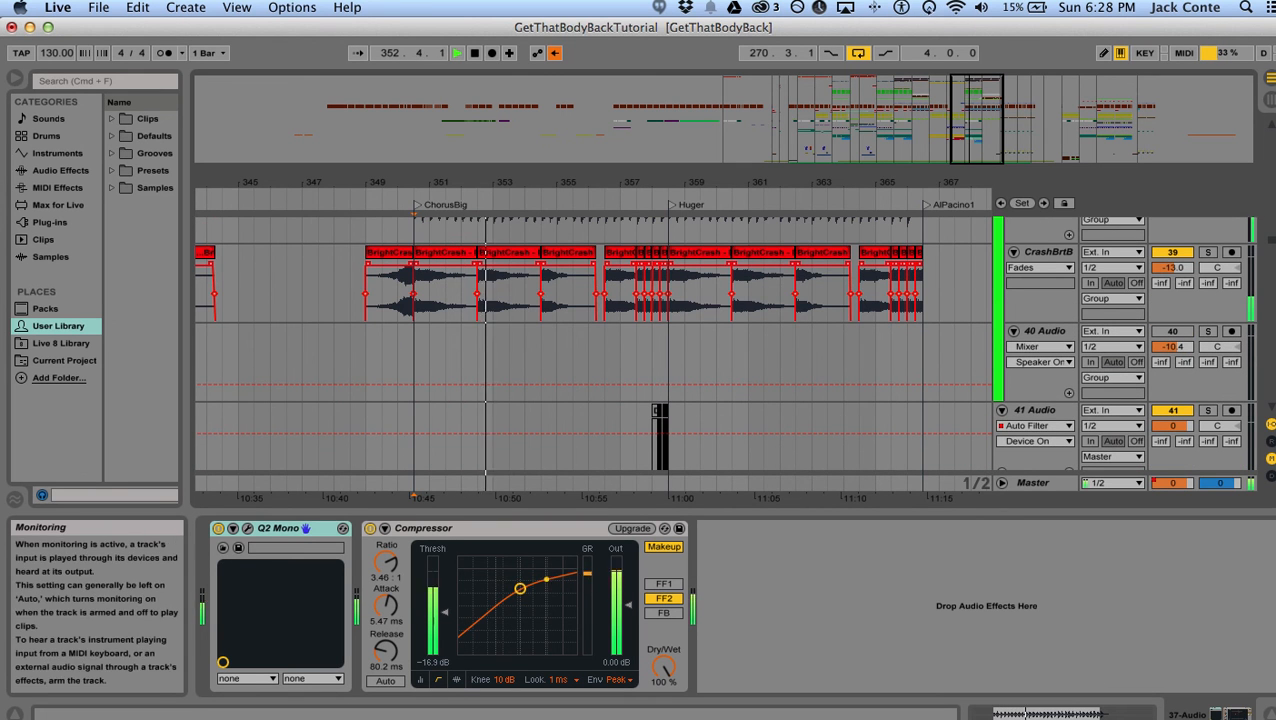
# - Solo the CrashBrtB track, play its crashes from 350.3.1, and clear the solo
pyautogui.press('space')
pyautogui.click(1207, 254)
pyautogui.press('space')
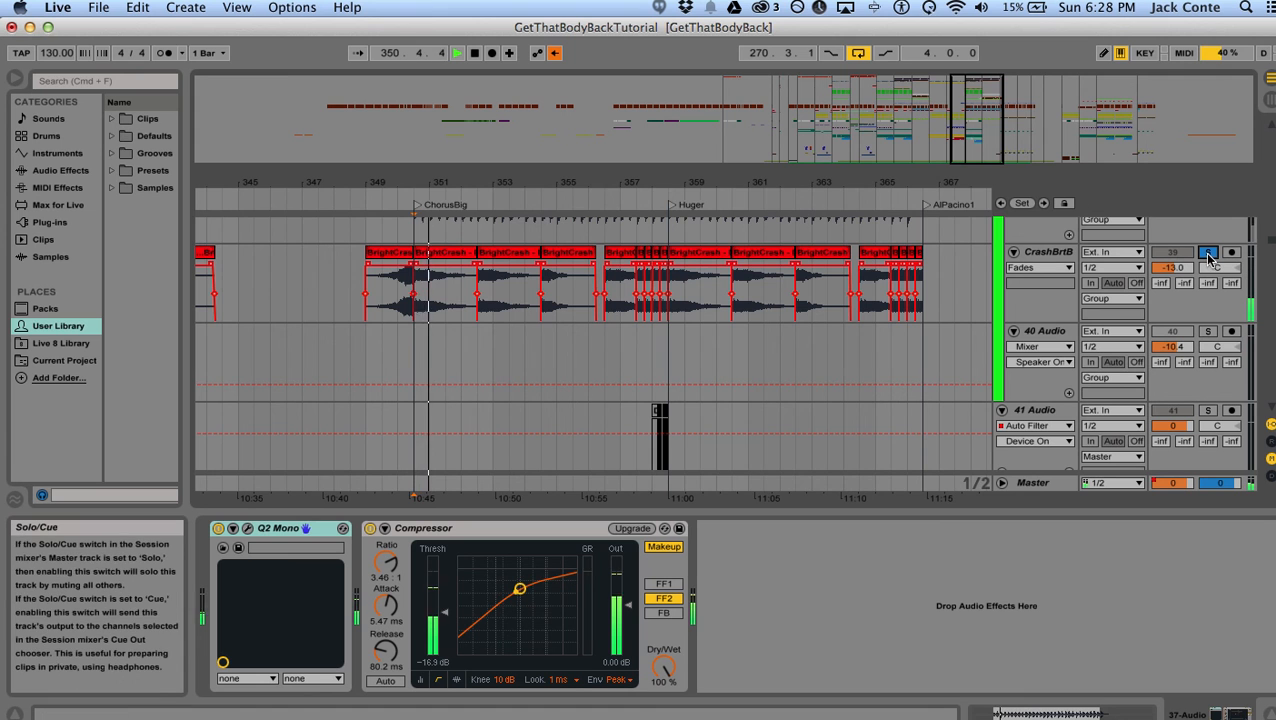
pyautogui.click(1208, 255)
# - Stop playback, find the ClapGrp tracks, and play the clap parts from the start of Breakdown
pyautogui.moveTo(467, 178); pyautogui.dragTo(467, 95)
pyautogui.hscroll(-3, 420, 265)
pyautogui.hscroll(-3, 417, 268)
pyautogui.scroll(-3, 418, 272)
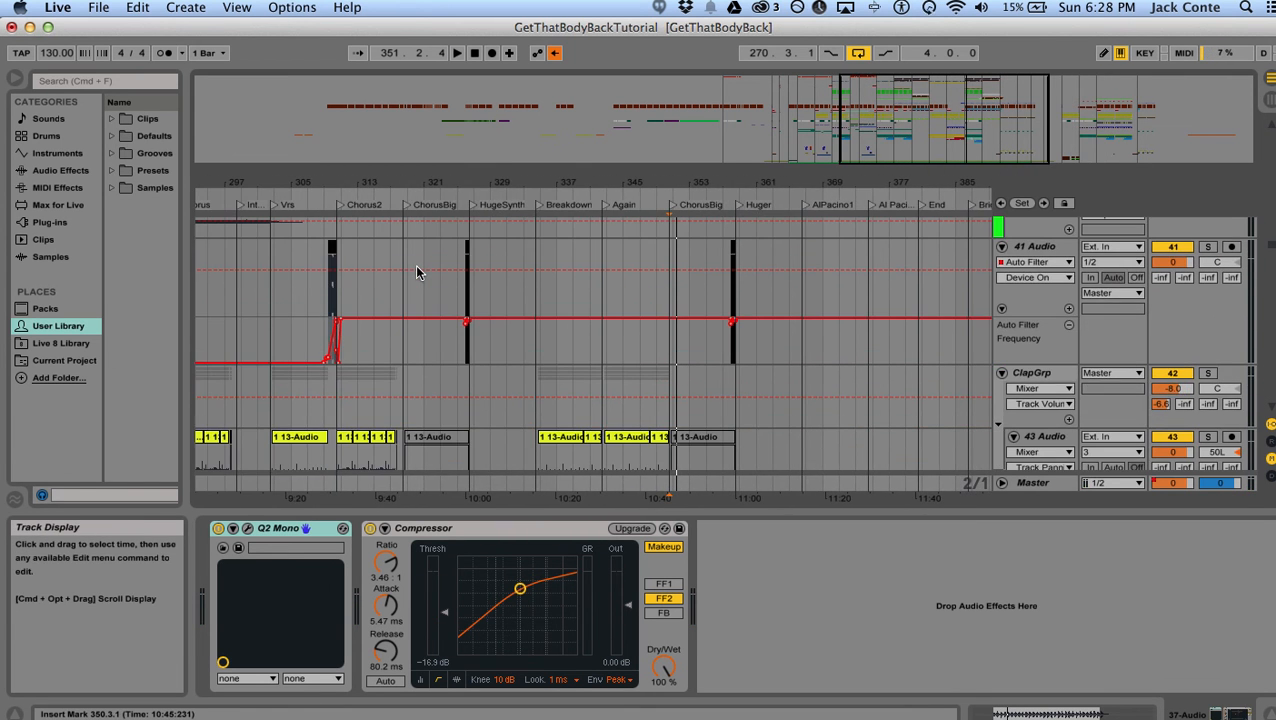
pyautogui.scroll(-5, 417, 272)
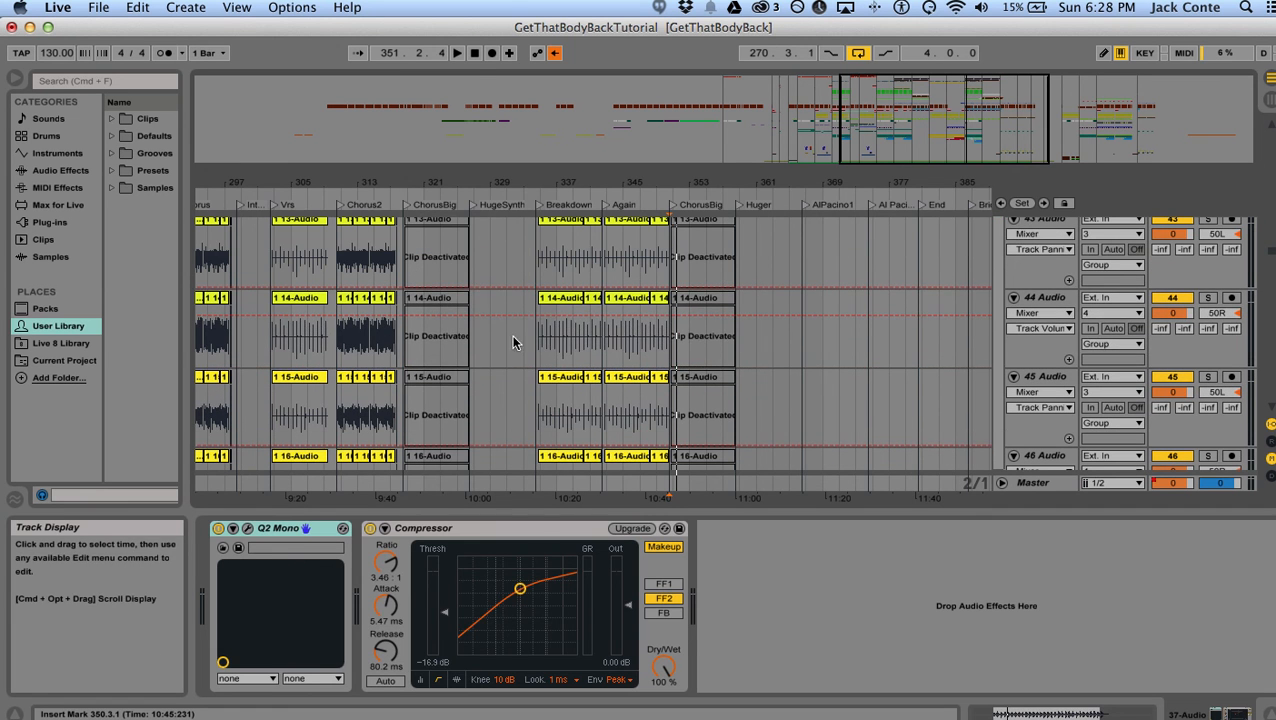
pyautogui.click(538, 347)
pyautogui.press('space')
pyautogui.scroll(2, 1100, 300)
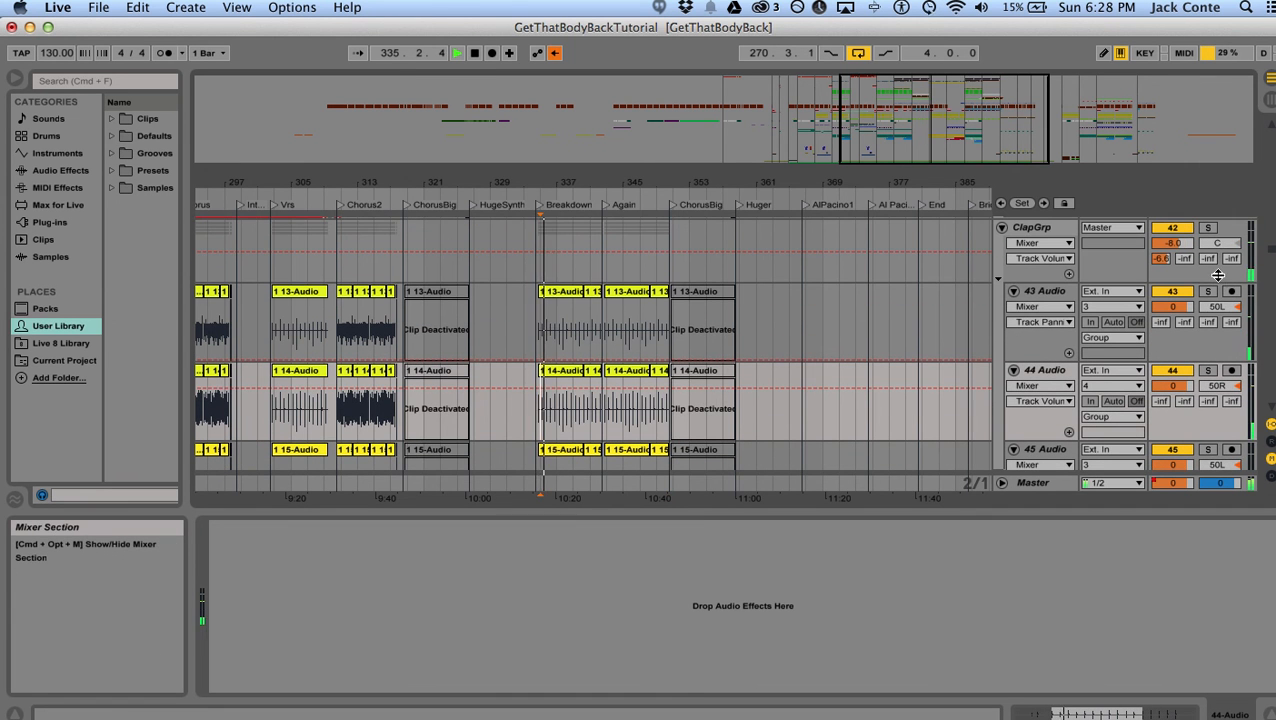
# - Solo the ClapGrp track to hear the Breakdown claps alone, clear the solo, and stop playback
pyautogui.click(1208, 228)
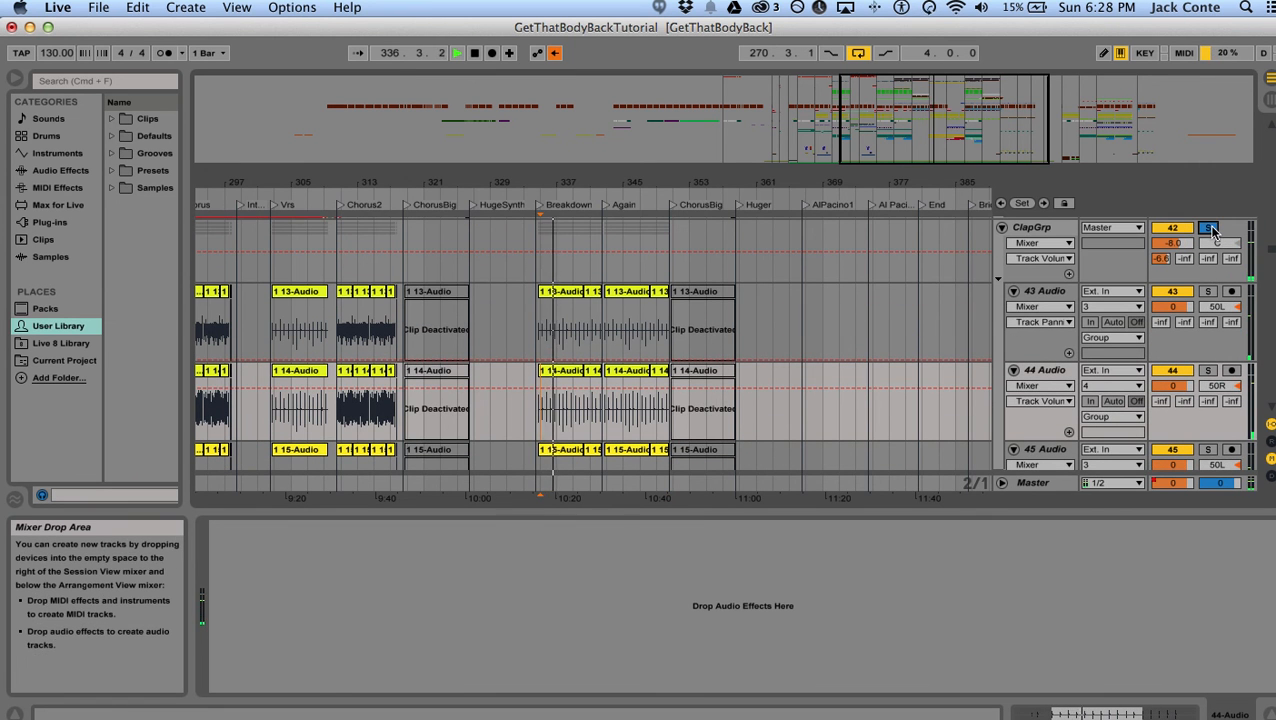
pyautogui.moveTo(848, 183); pyautogui.dragTo(848, 148)
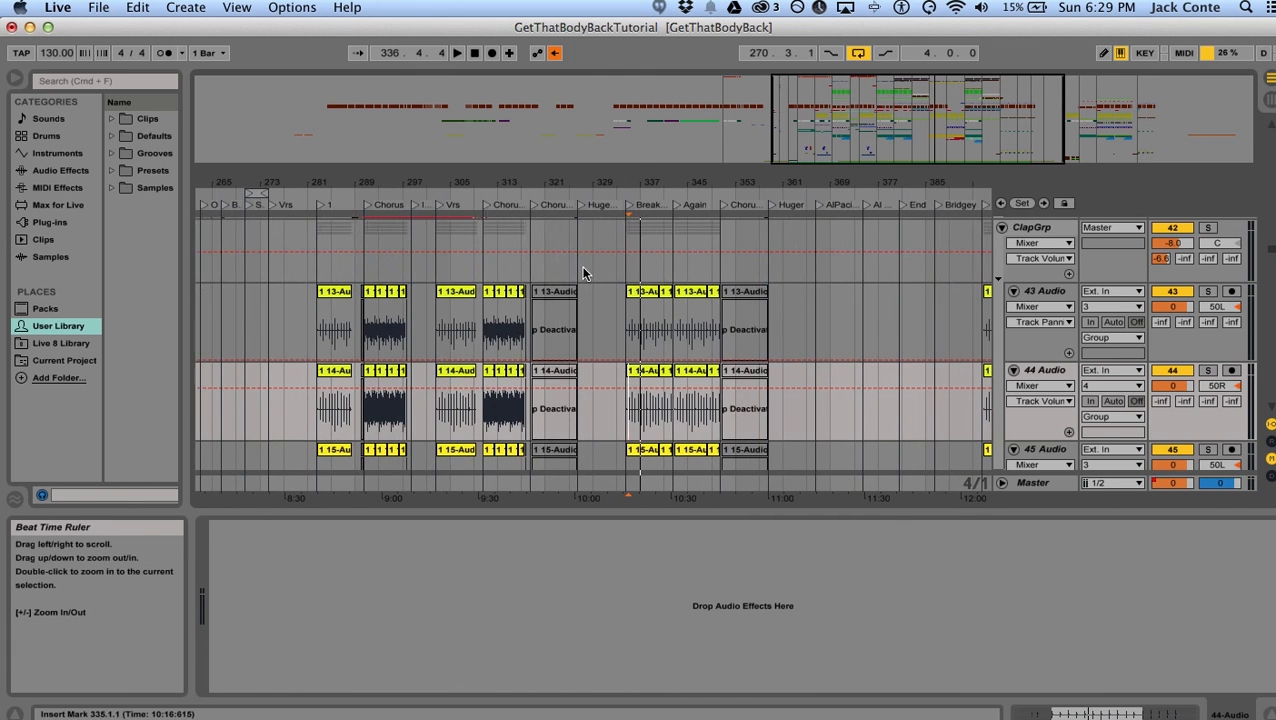
# - Find the Tam track, audition its part from 342.3.1 at Again, and stop playback
pyautogui.scroll(-6, 590, 272)
pyautogui.scroll(-3, 584, 277)
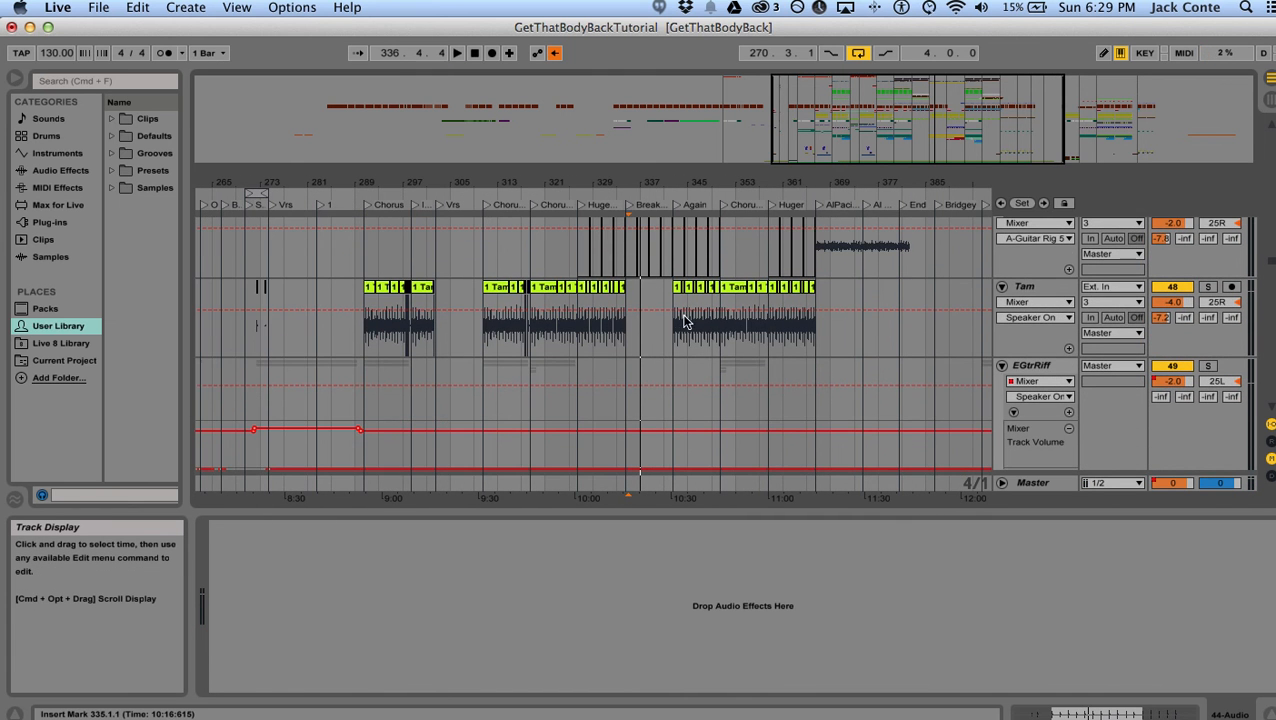
pyautogui.click(673, 327)
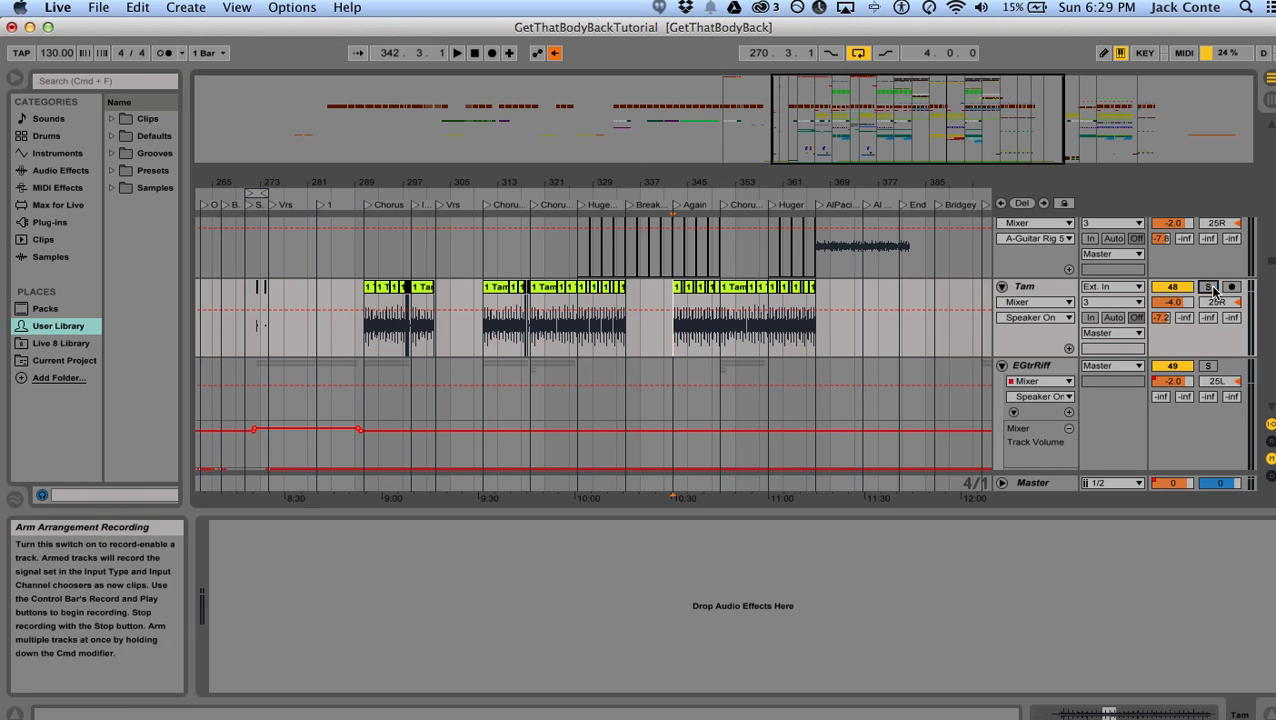
pyautogui.click(1208, 287)
pyautogui.press('space')
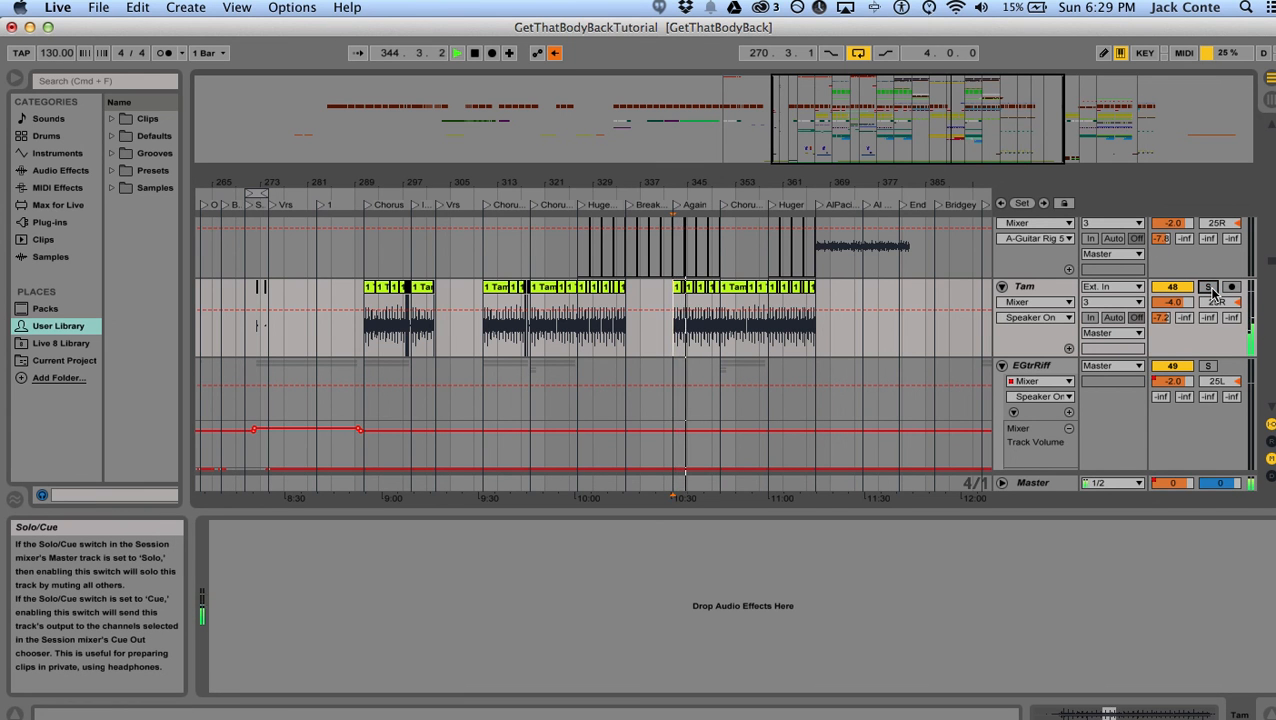
pyautogui.press('space')
# - Find and solo the EGtrRiff group, and play the guitar riff from 310.3.1 at the second chorus
pyautogui.scroll(-5, 724, 380)
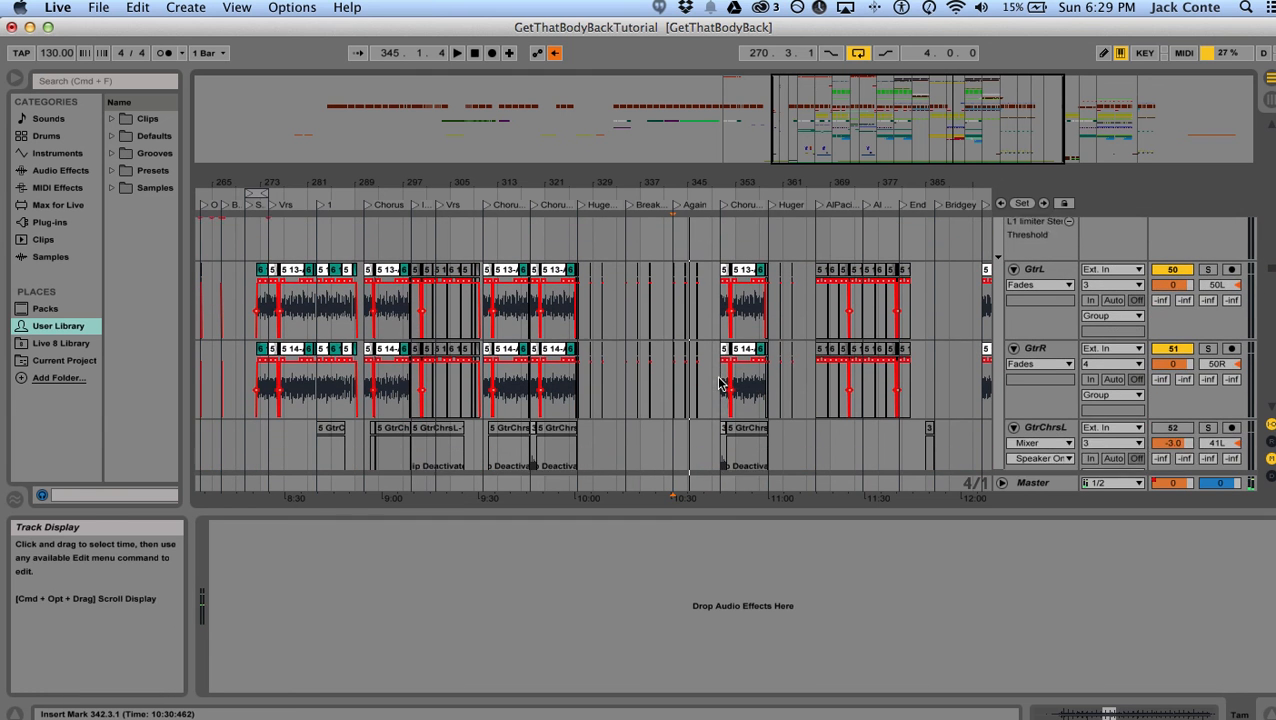
pyautogui.scroll(3, 731, 370)
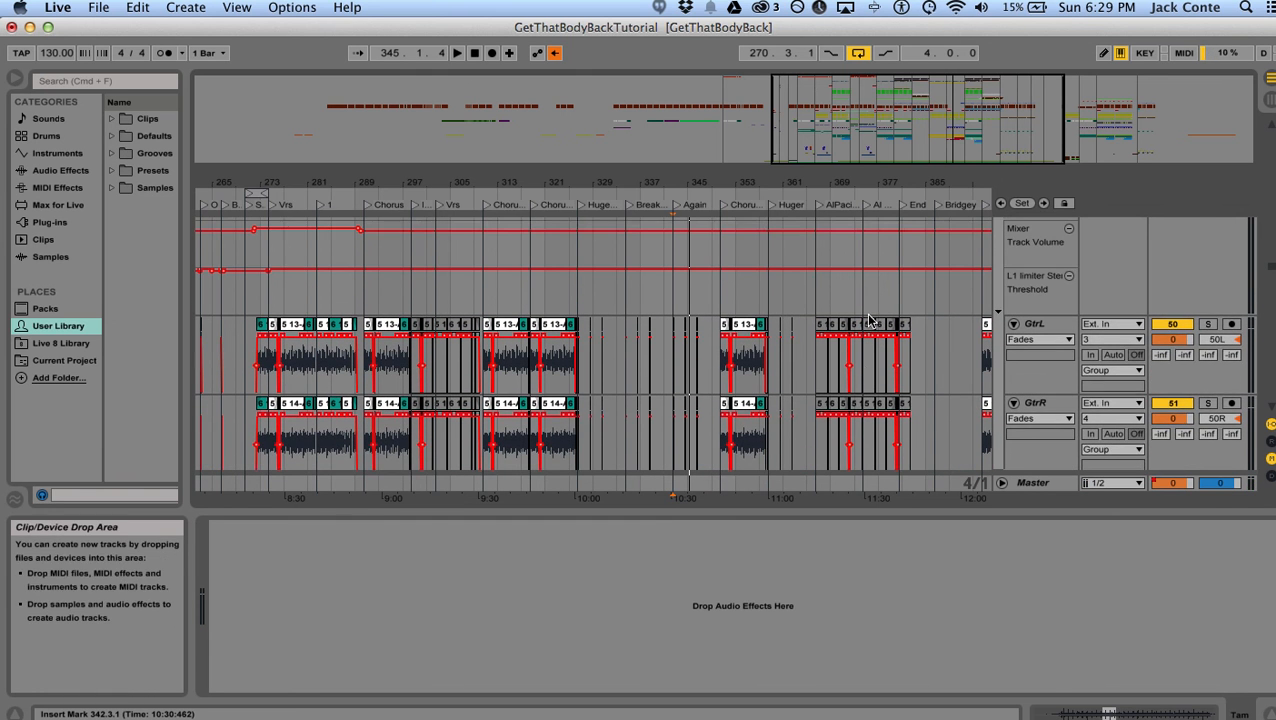
pyautogui.scroll(-1, 849, 257)
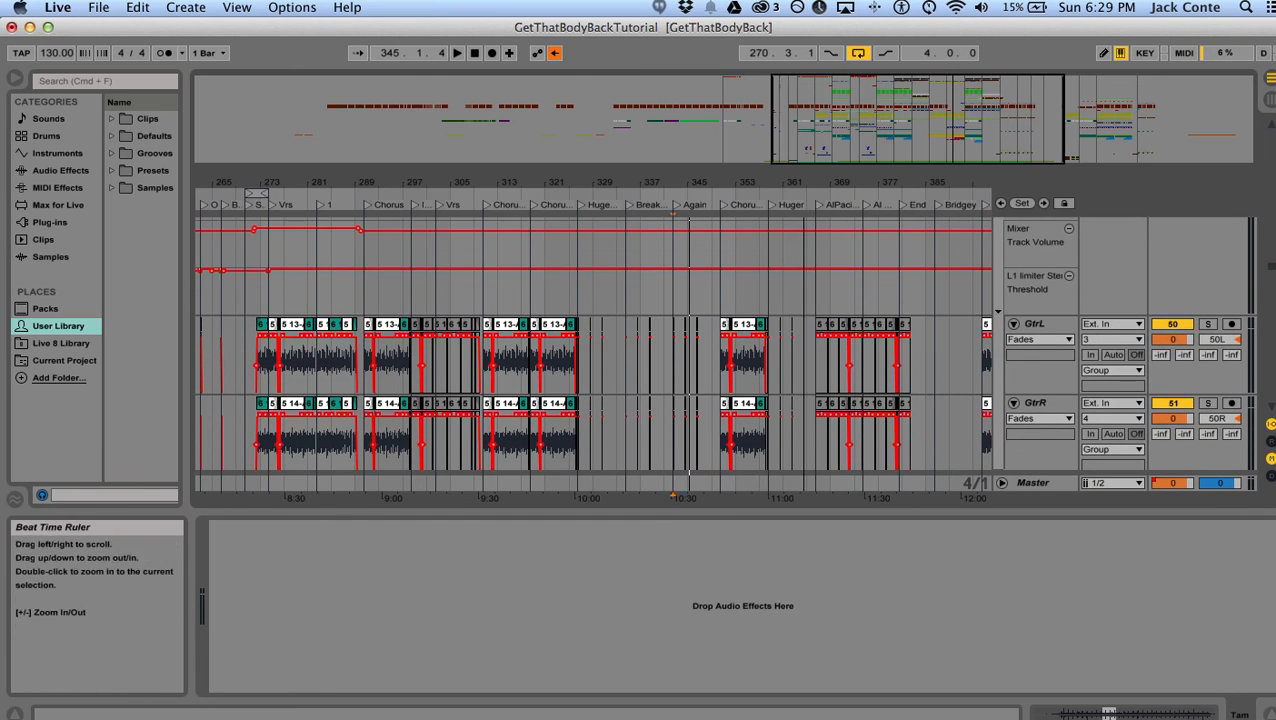
pyautogui.moveTo(809, 185); pyautogui.dragTo(809, 180)
pyautogui.scroll(4, 880, 315)
pyautogui.click(1207, 256)
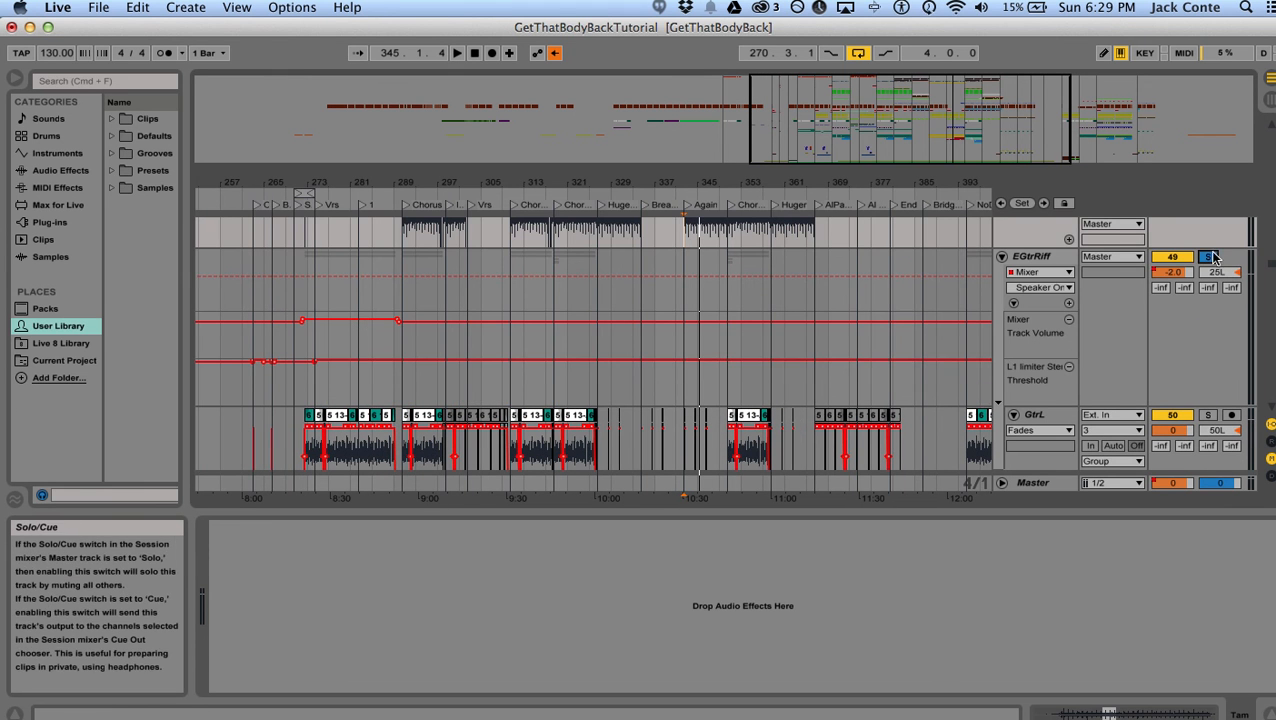
pyautogui.click(503, 350)
pyautogui.press('space')
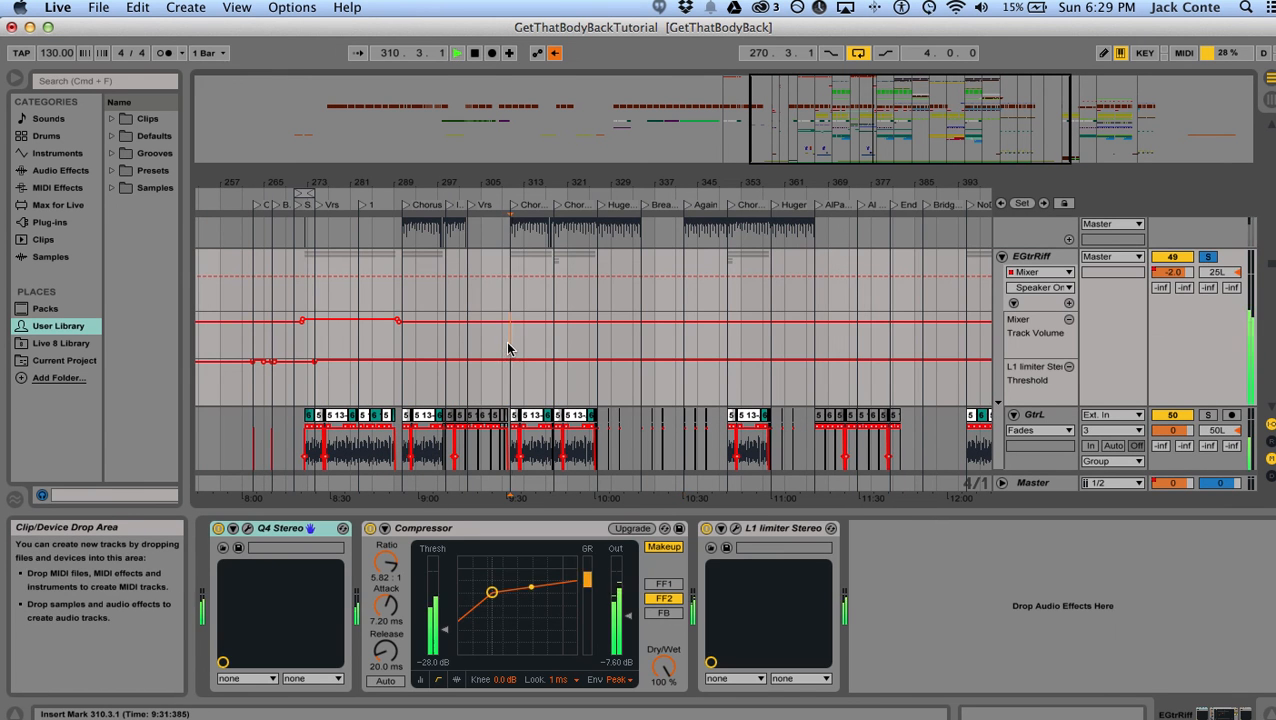
# - Find the 54 Audio track, solo it, and play its clips from 298.3.1 at the interlude
pyautogui.scroll(-2, 538, 370)
pyautogui.scroll(-4, 657, 322)
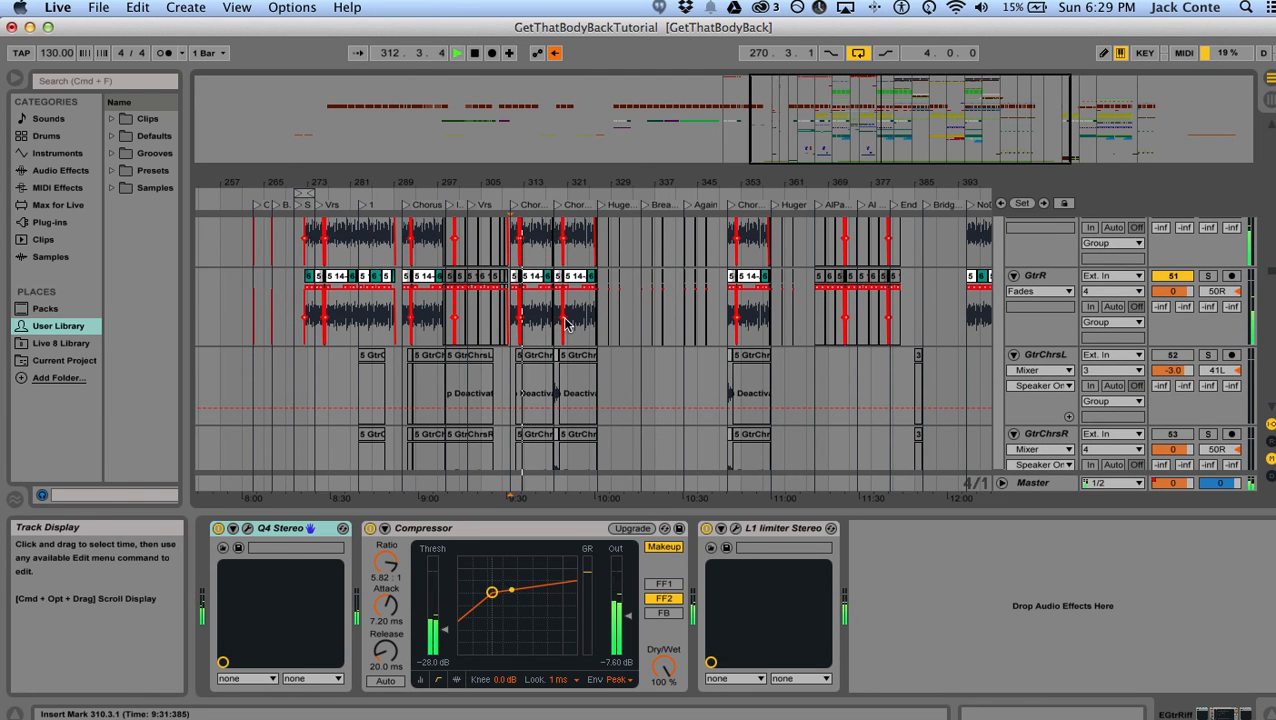
pyautogui.scroll(-6, 566, 322)
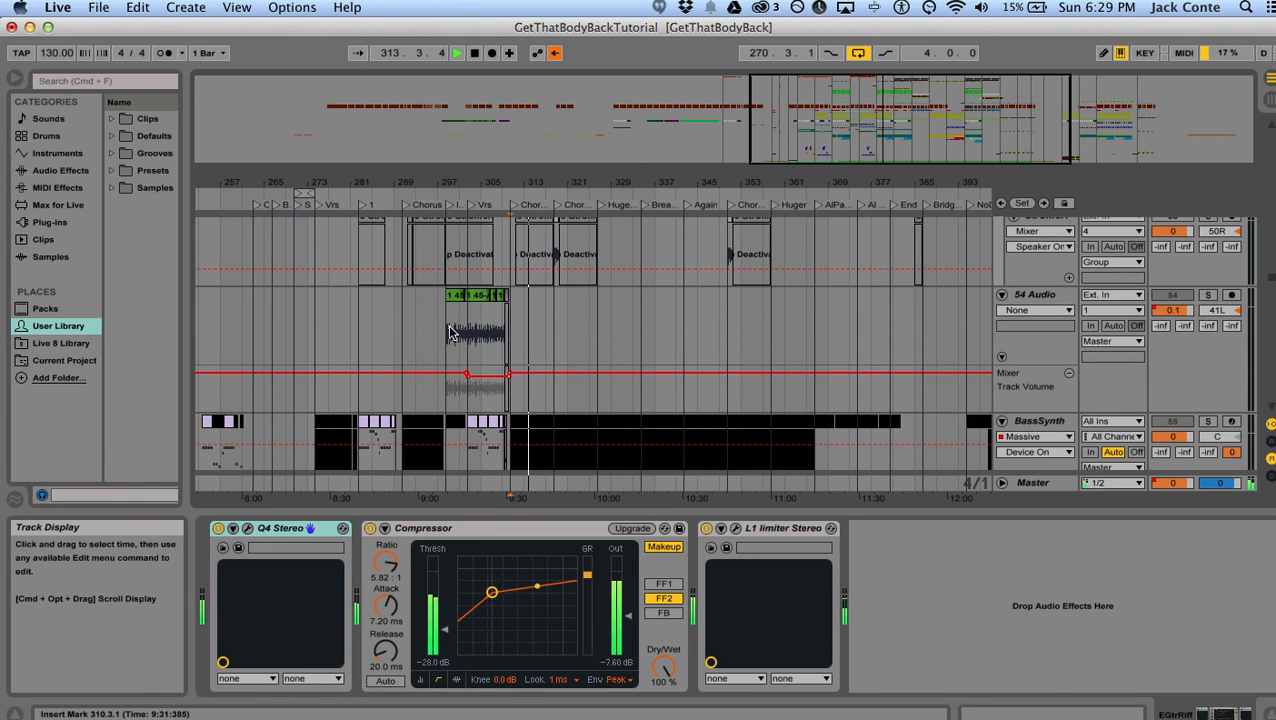
pyautogui.click(450, 333)
pyautogui.click(1208, 296)
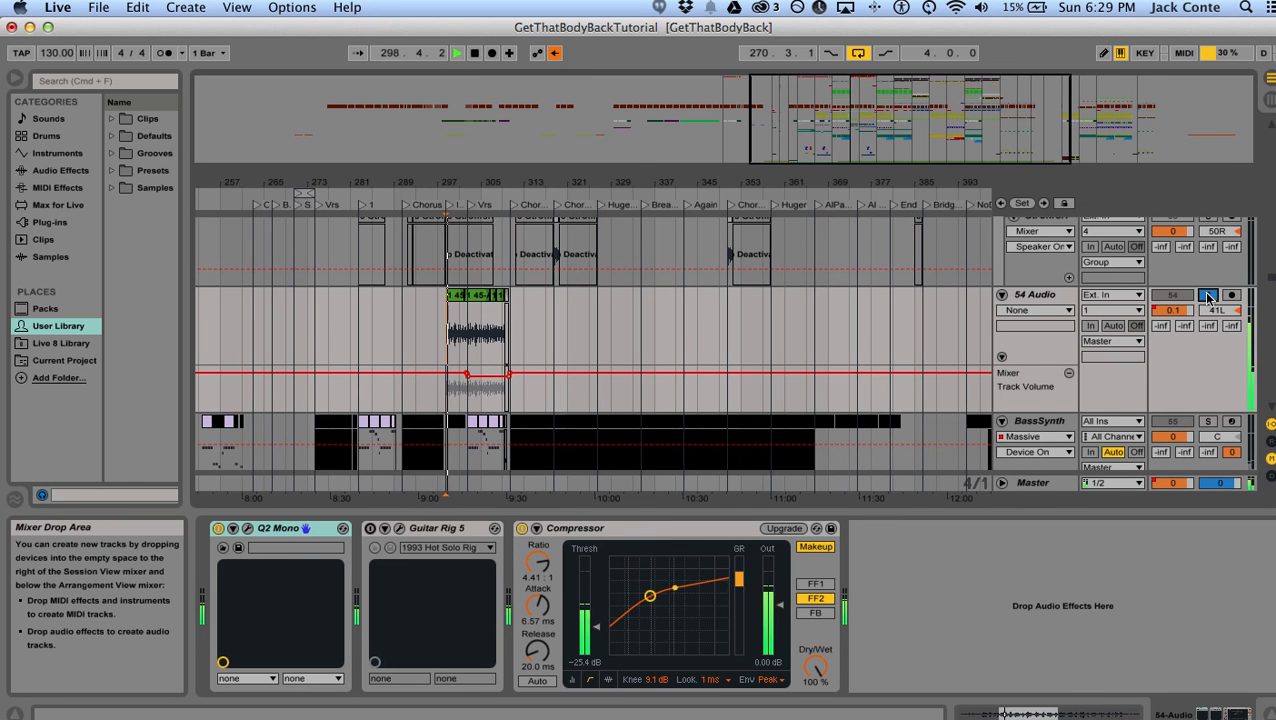
# - Stop playback, unsolo 54 Audio, solo the BassSynth track, and play it from 301.1.1
pyautogui.scroll(-3, 592, 379)
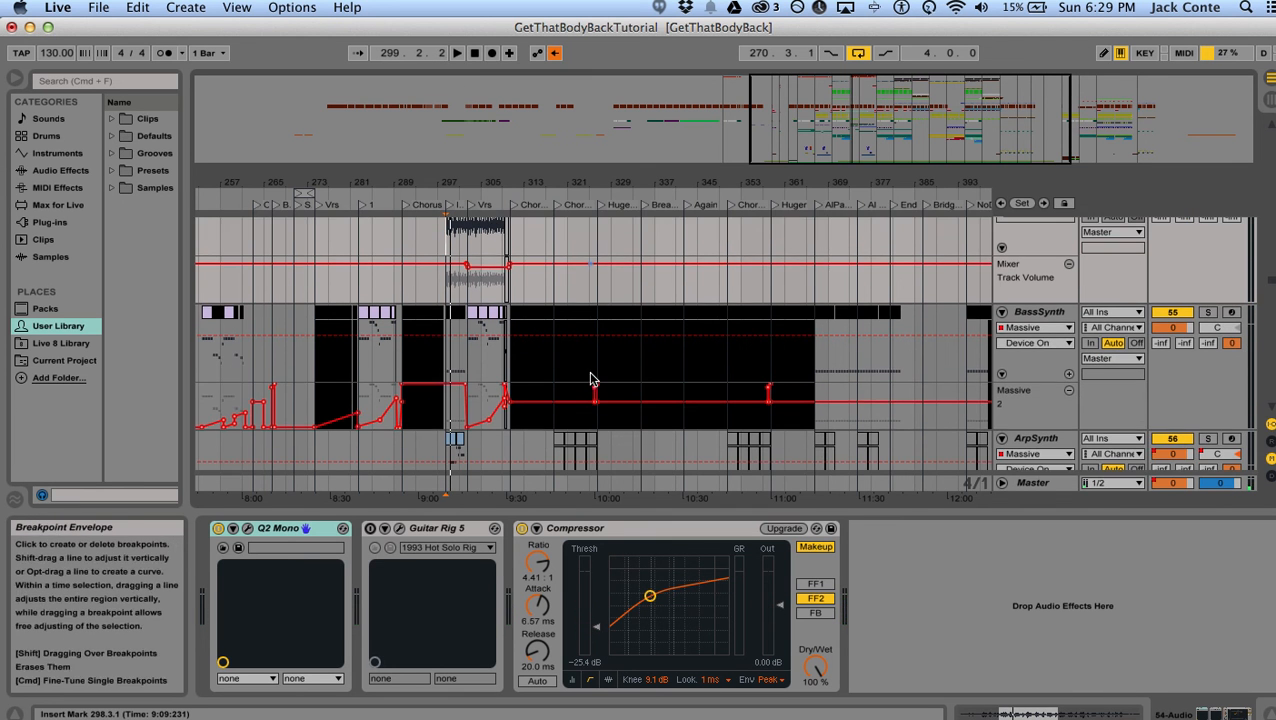
pyautogui.click(463, 357)
pyautogui.scroll(-2, 463, 357)
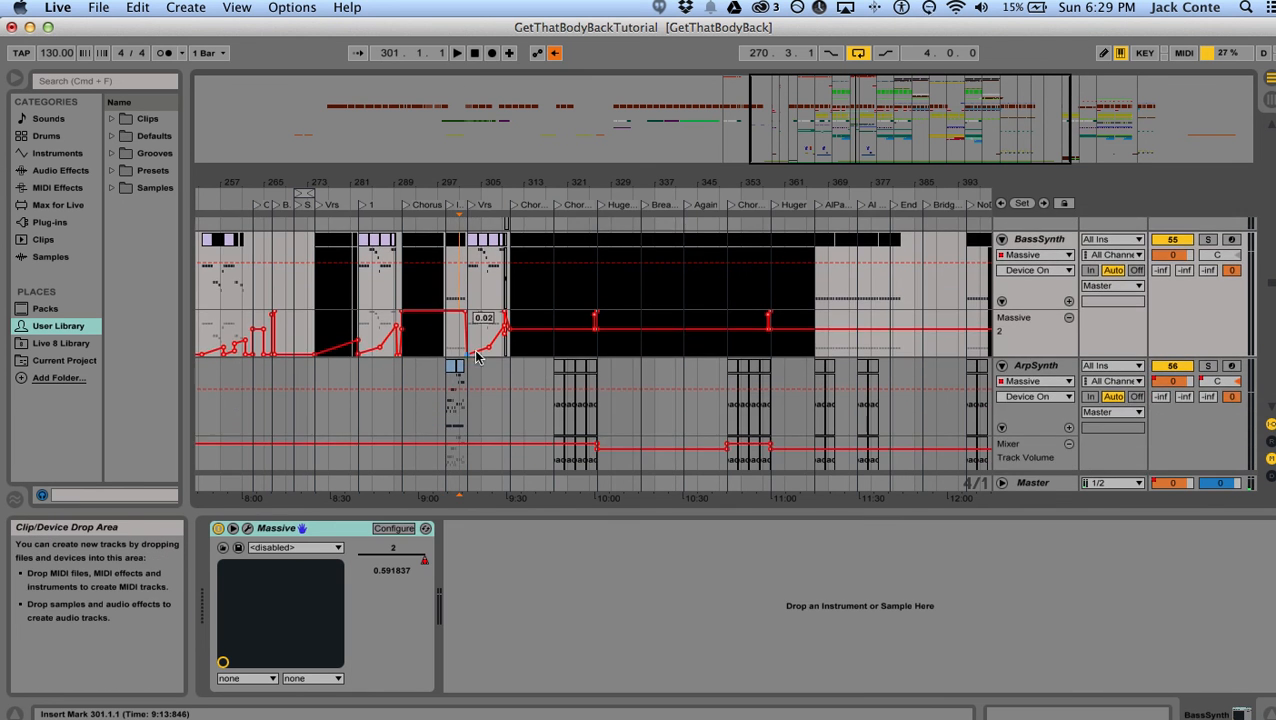
pyautogui.click(1208, 239)
pyautogui.press('space')
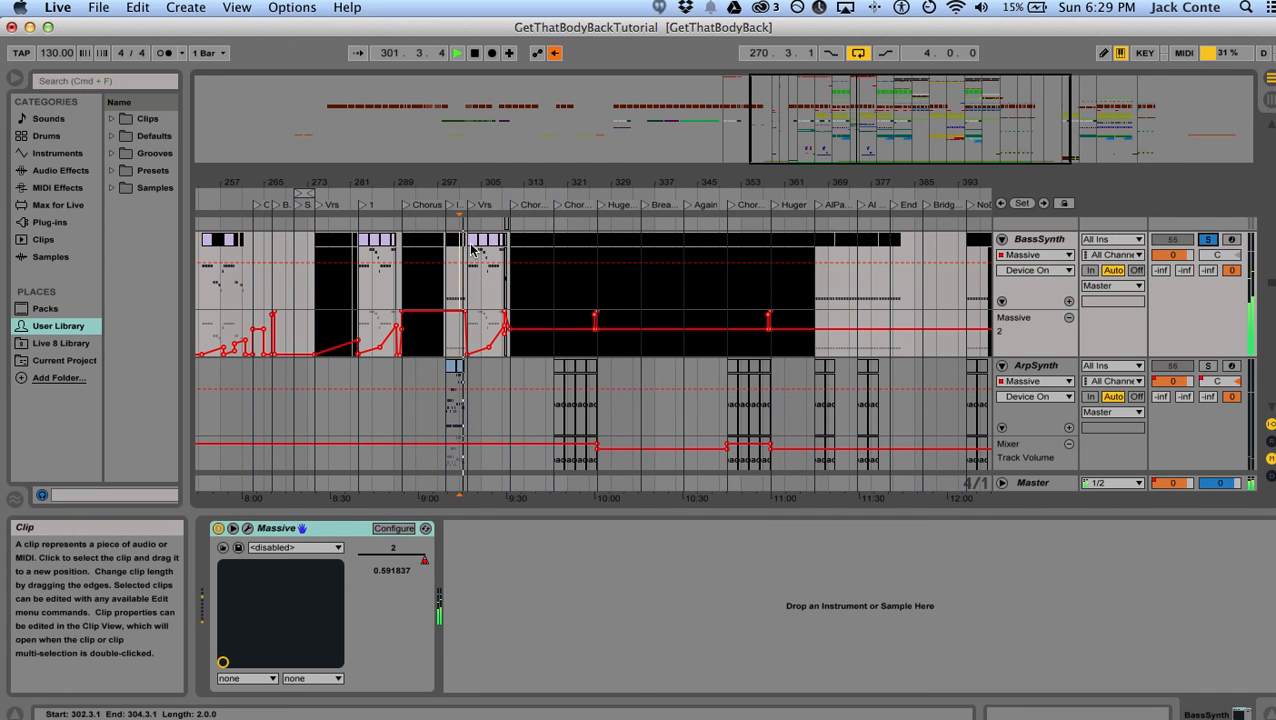
# - Inspect the BassSynth track's Massive patch with its whole window in view during playback, and close the plug-in window
pyautogui.click(248, 529)
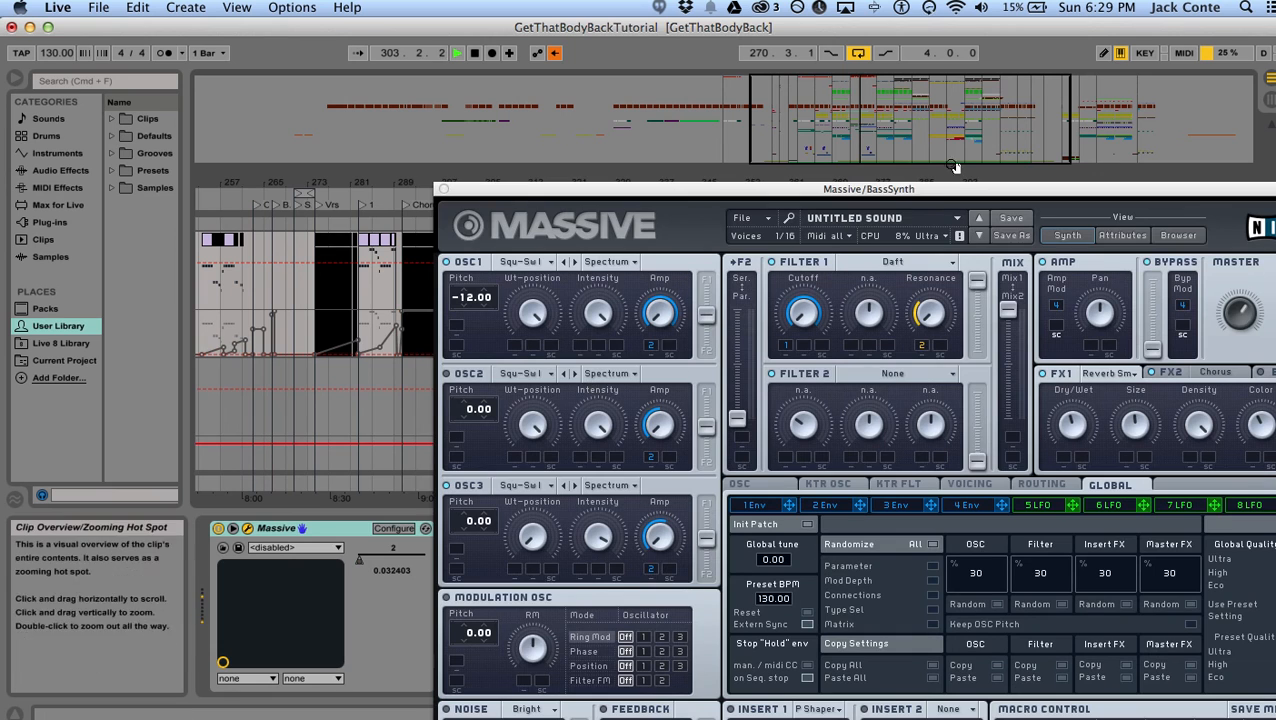
pyautogui.moveTo(955, 192); pyautogui.dragTo(836, 138)
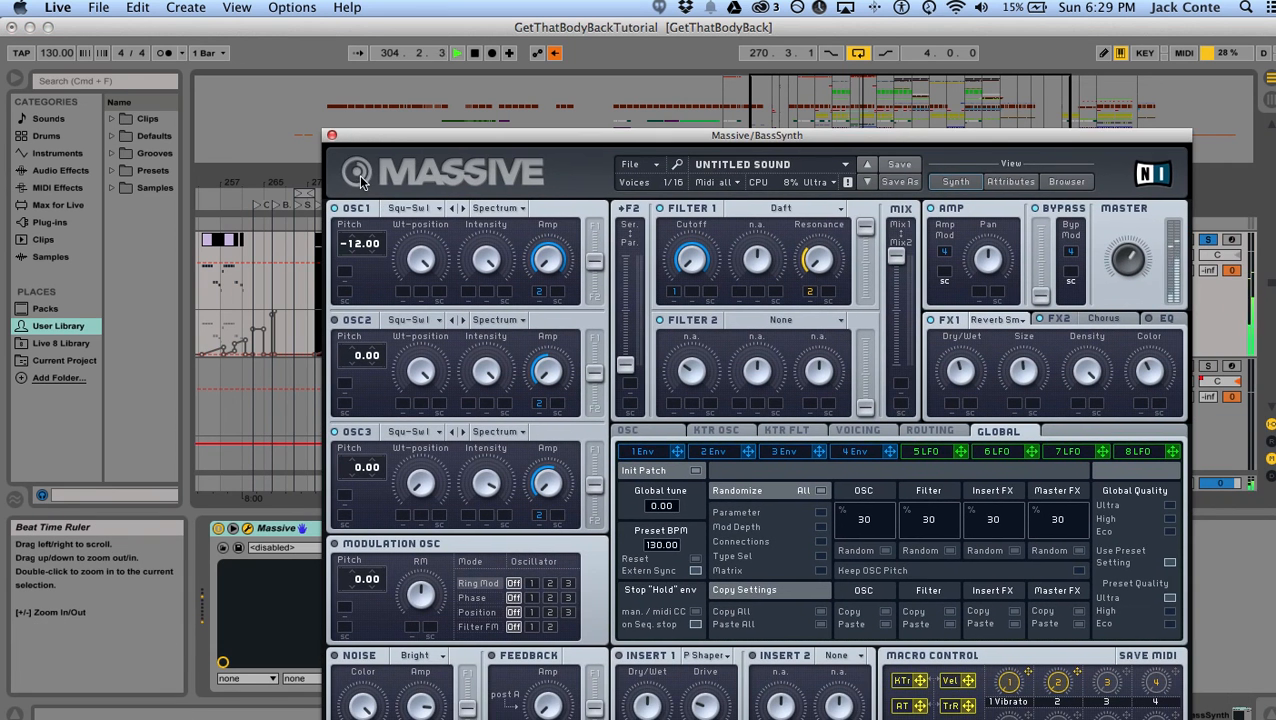
pyautogui.moveTo(347, 140); pyautogui.dragTo(337, 93)
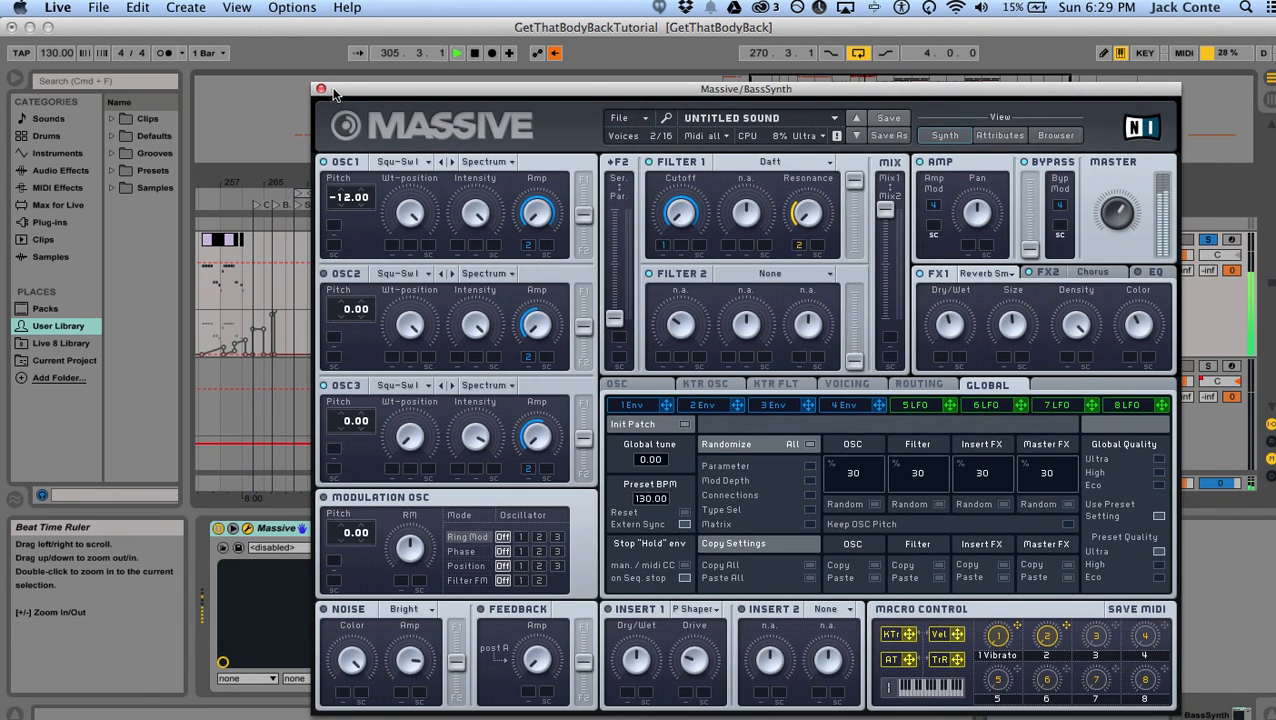
pyautogui.click(321, 90)
# - Unsolo BassSynth, solo the ArpSynth track, and play its part from 298.3.1 at the interlude
pyautogui.click(1208, 366)
pyautogui.click(438, 402)
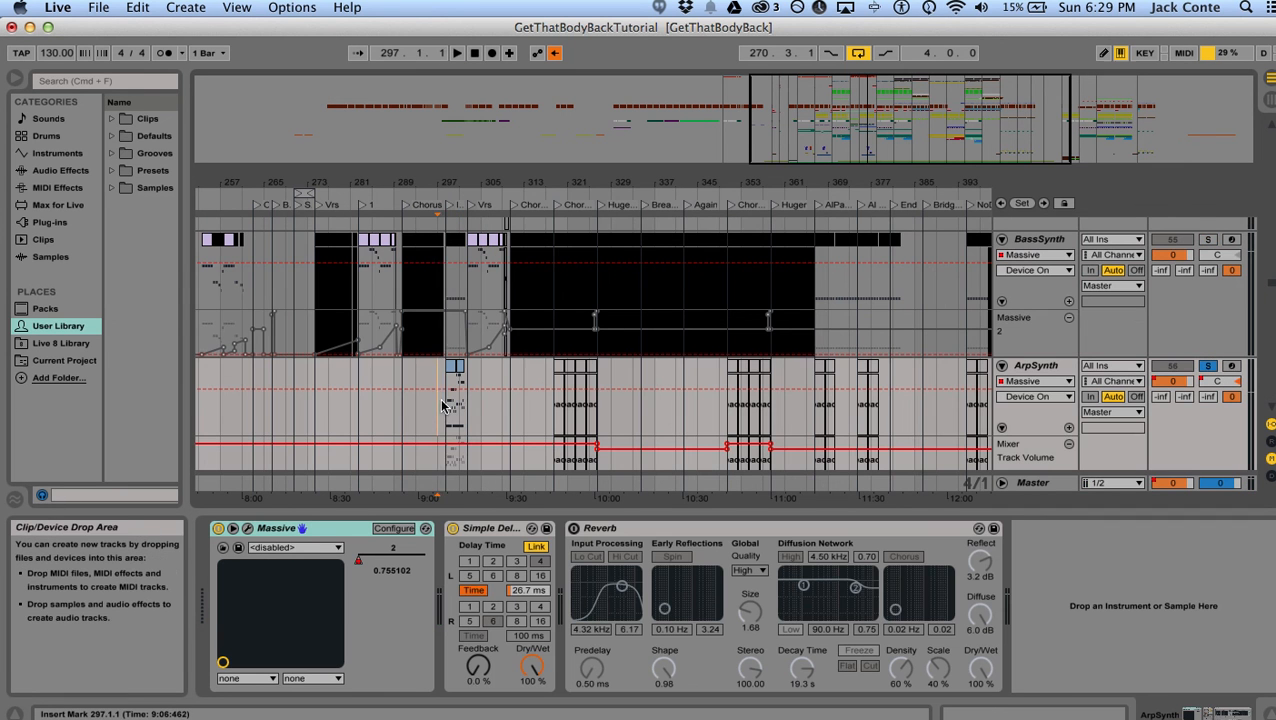
pyautogui.press('space')
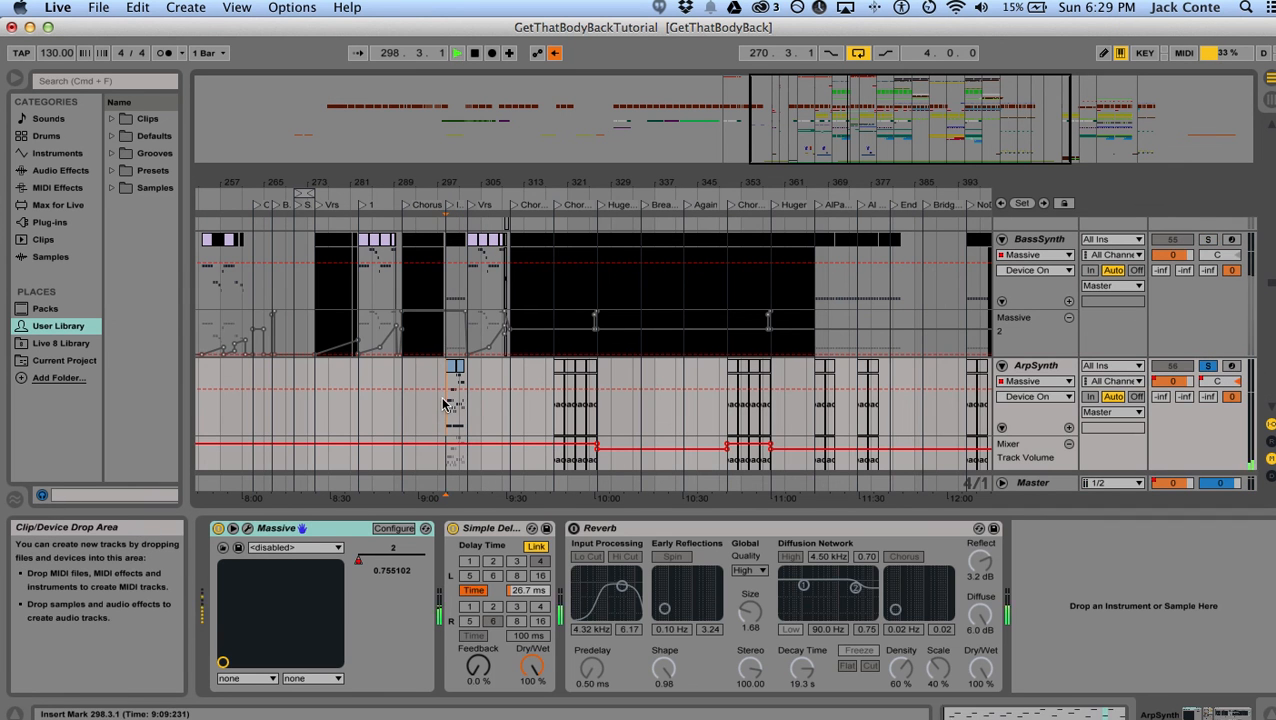
# - Inspect the ArpSynth track's Massive patch, stop playback, show the 5 LFO settings, and close the plug-in window
pyautogui.click(248, 528)
pyautogui.moveTo(553, 183); pyautogui.dragTo(566, 79)
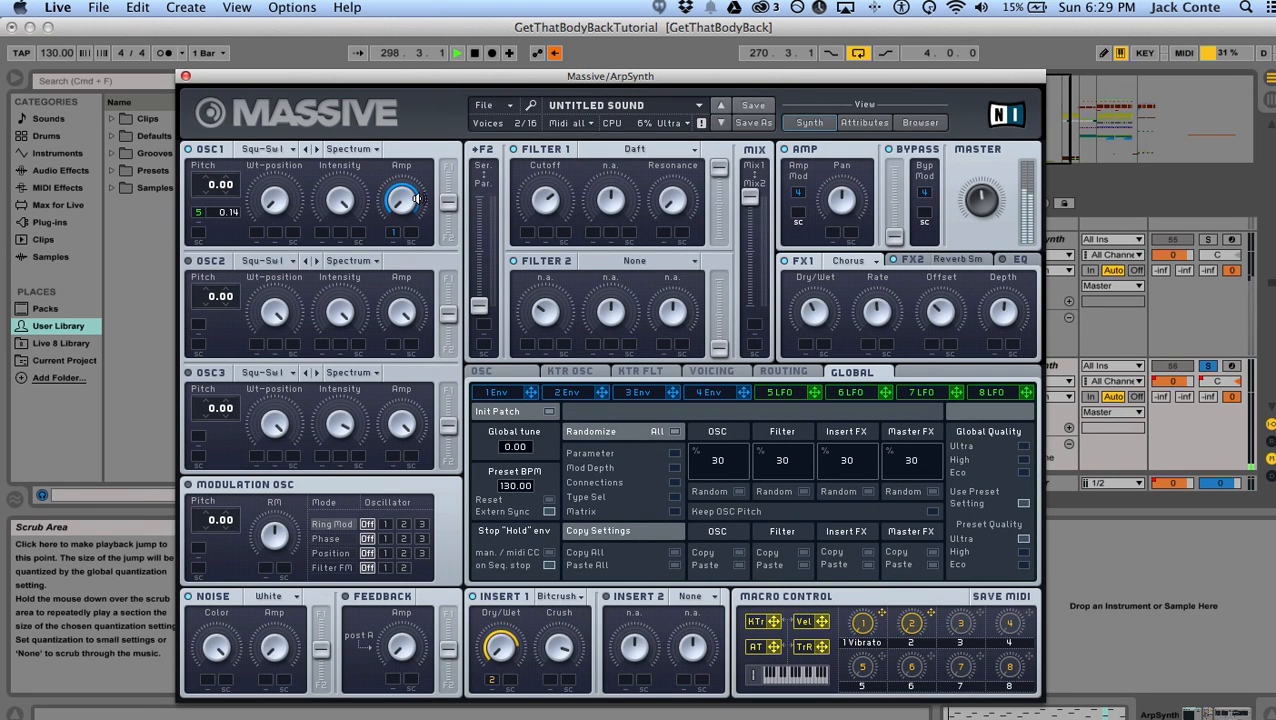
pyautogui.press('space')
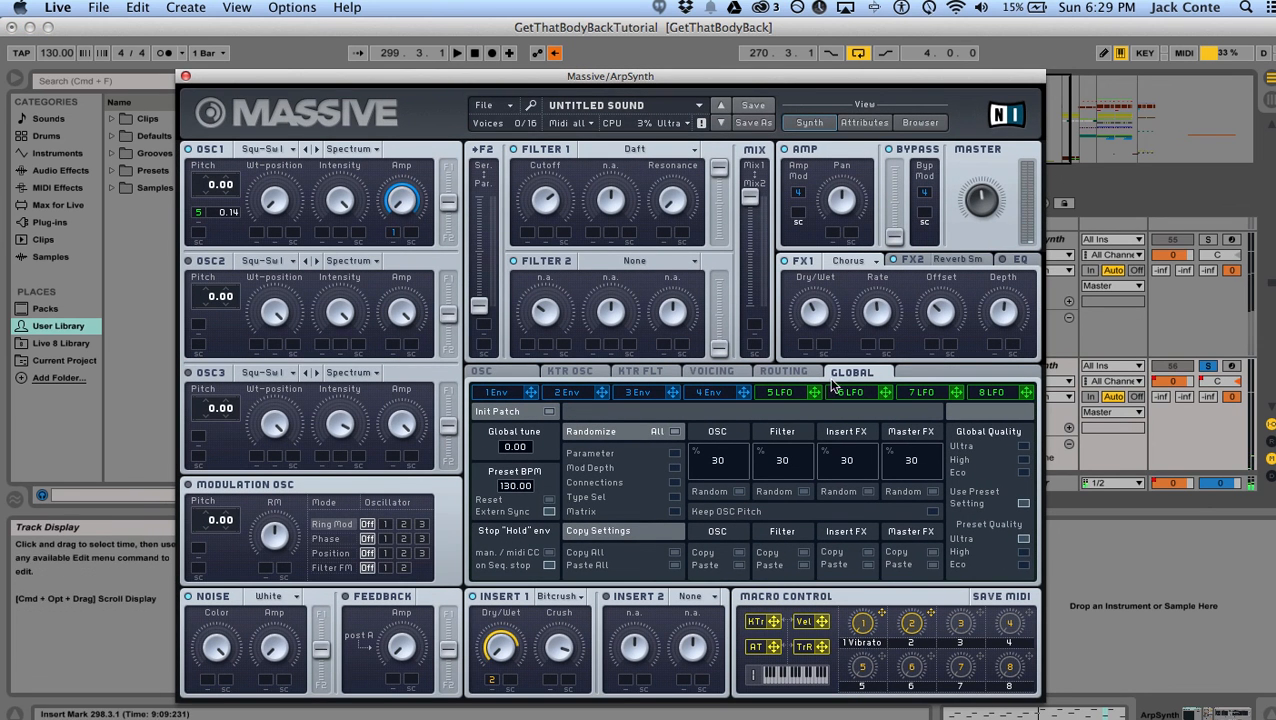
pyautogui.click(788, 394)
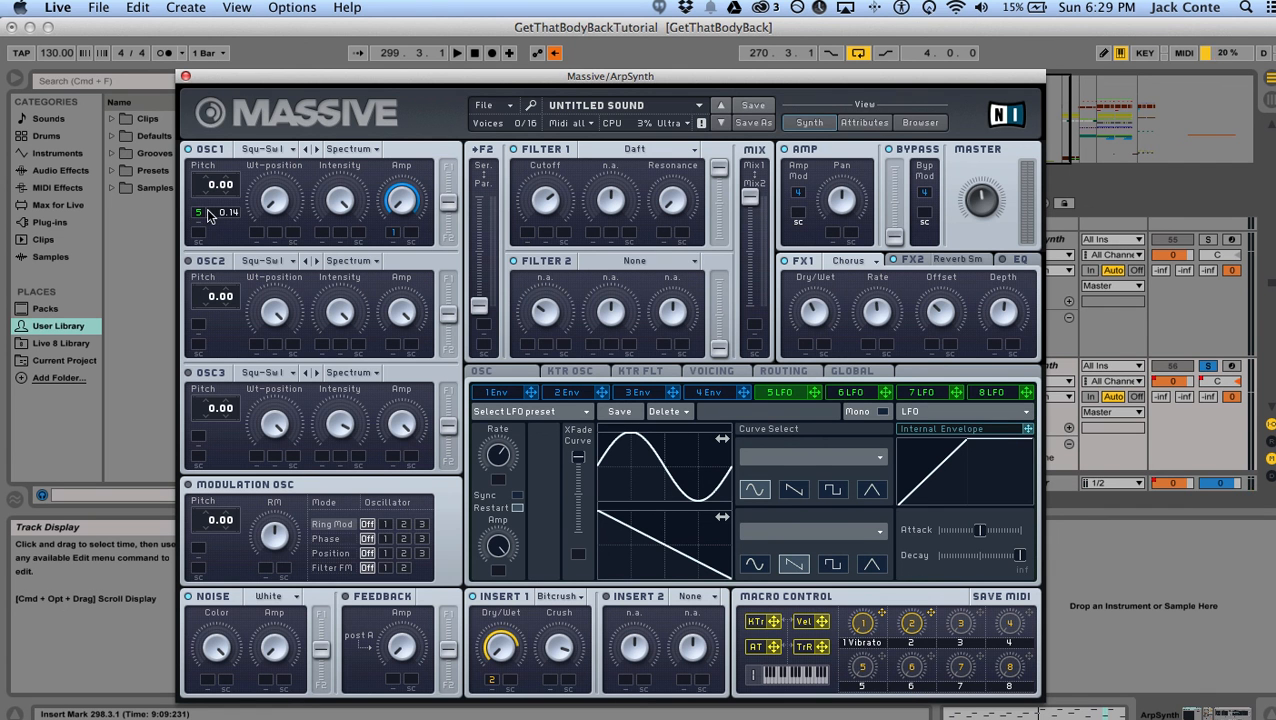
pyautogui.click(185, 76)
# - Find the Builder track, solo it, and play its clip from 302.3.1 at the verse
pyautogui.scroll(-5, 497, 351)
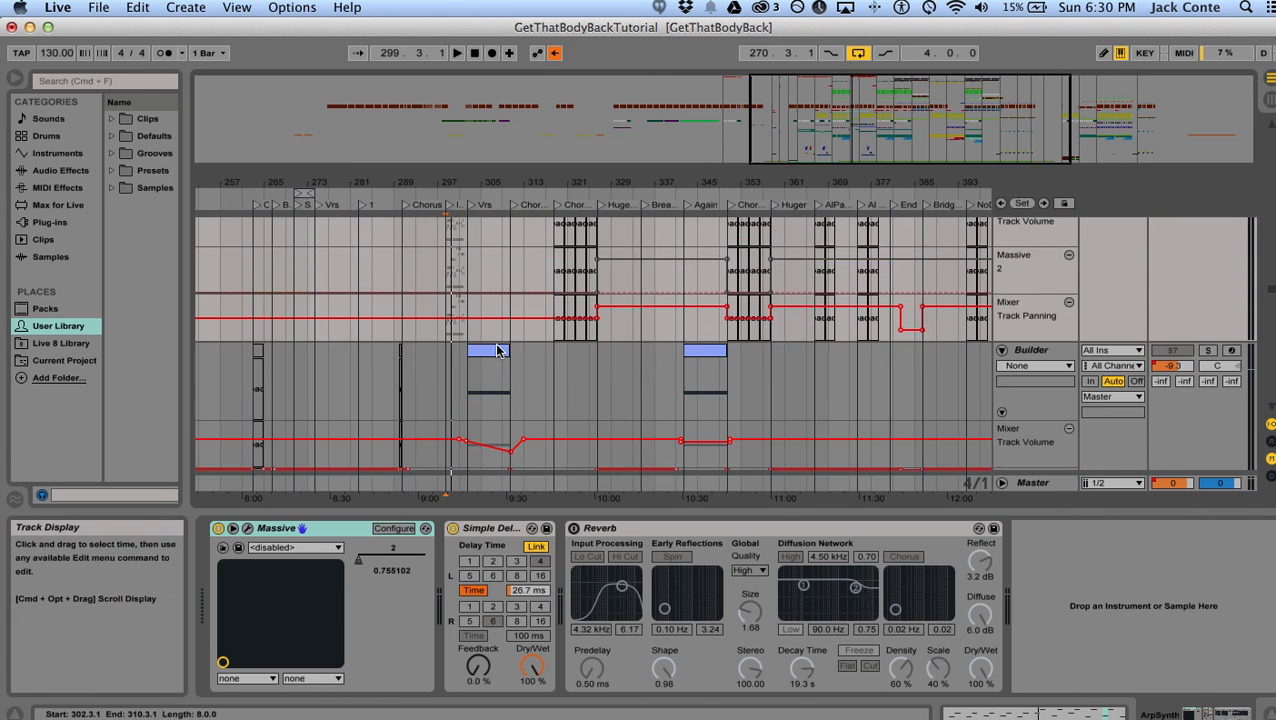
pyautogui.click(469, 324)
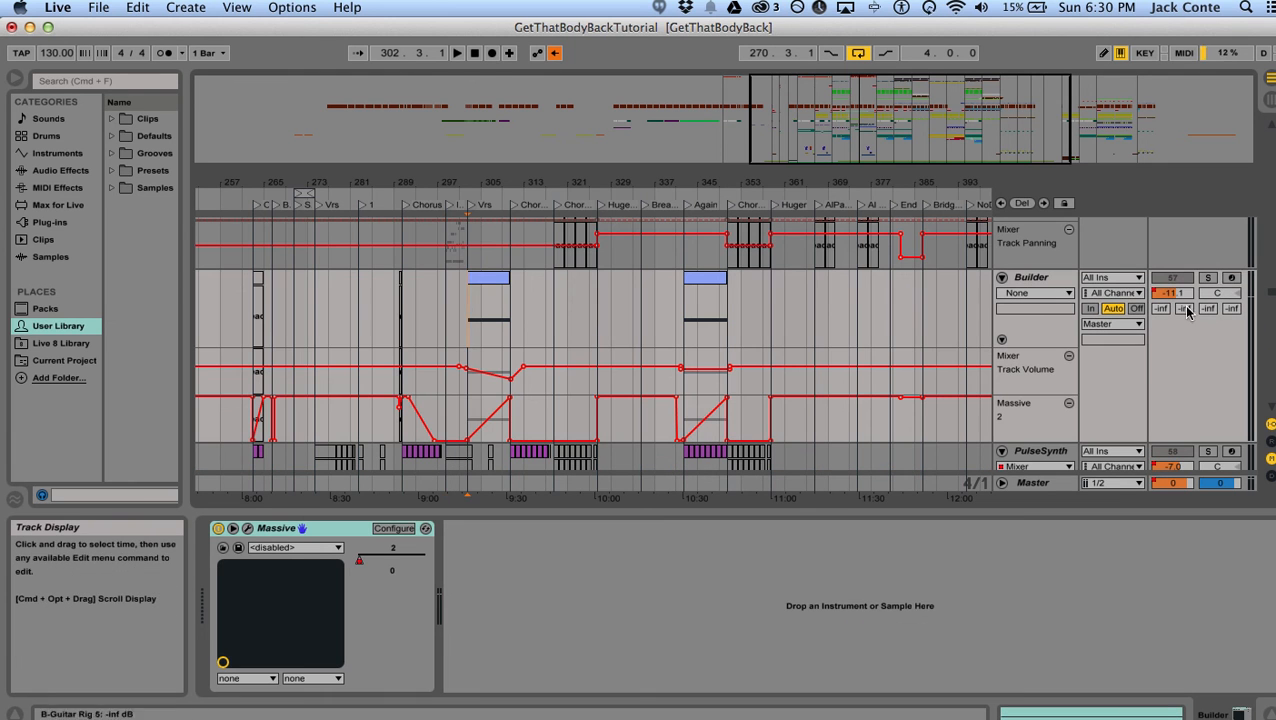
pyautogui.click(1209, 280)
pyautogui.press('space')
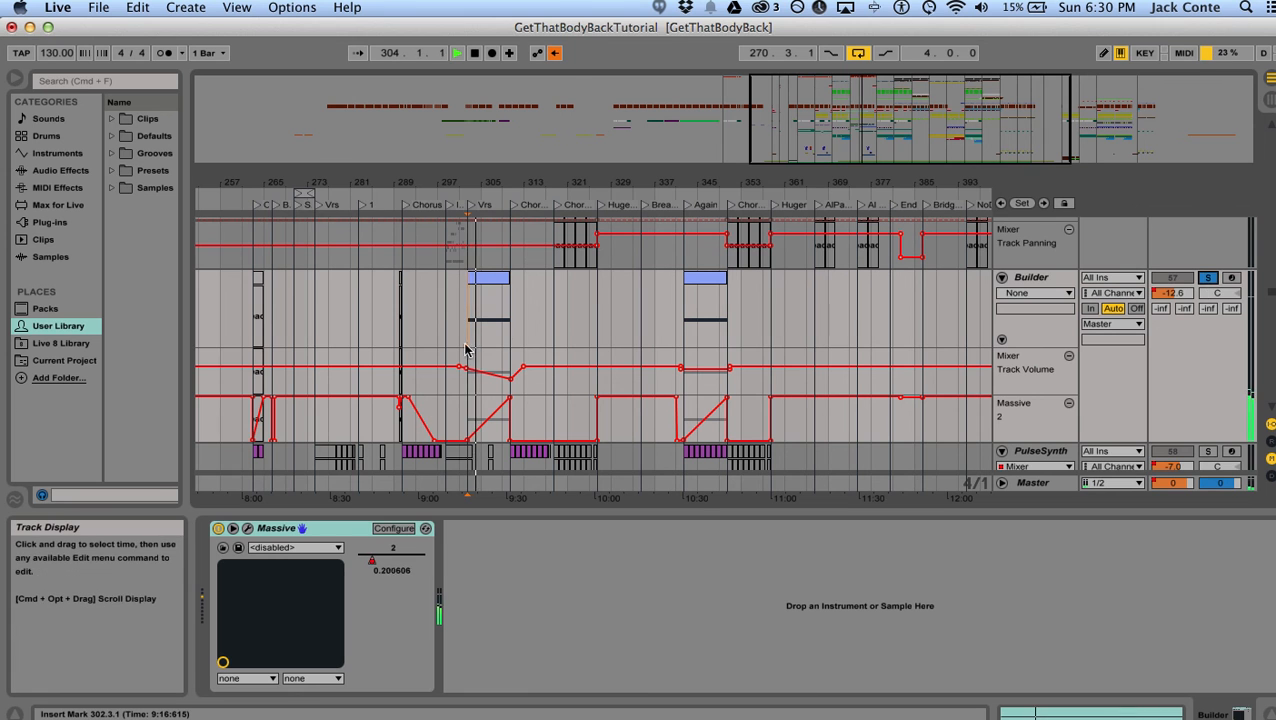
# - Look closer at the Builder clip and its automation during playback, and unsolo the track to hear the full mix
pyautogui.scroll(-3, 523, 324)
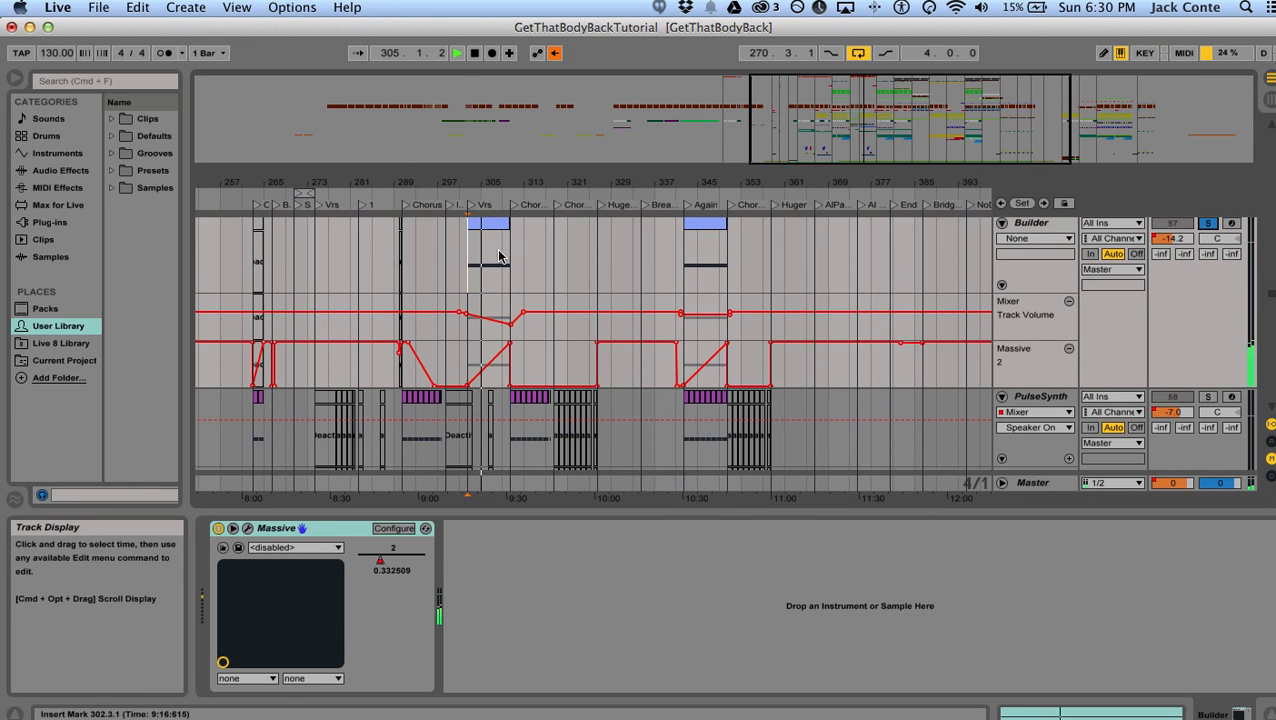
pyautogui.moveTo(489, 182); pyautogui.dragTo(487, 237)
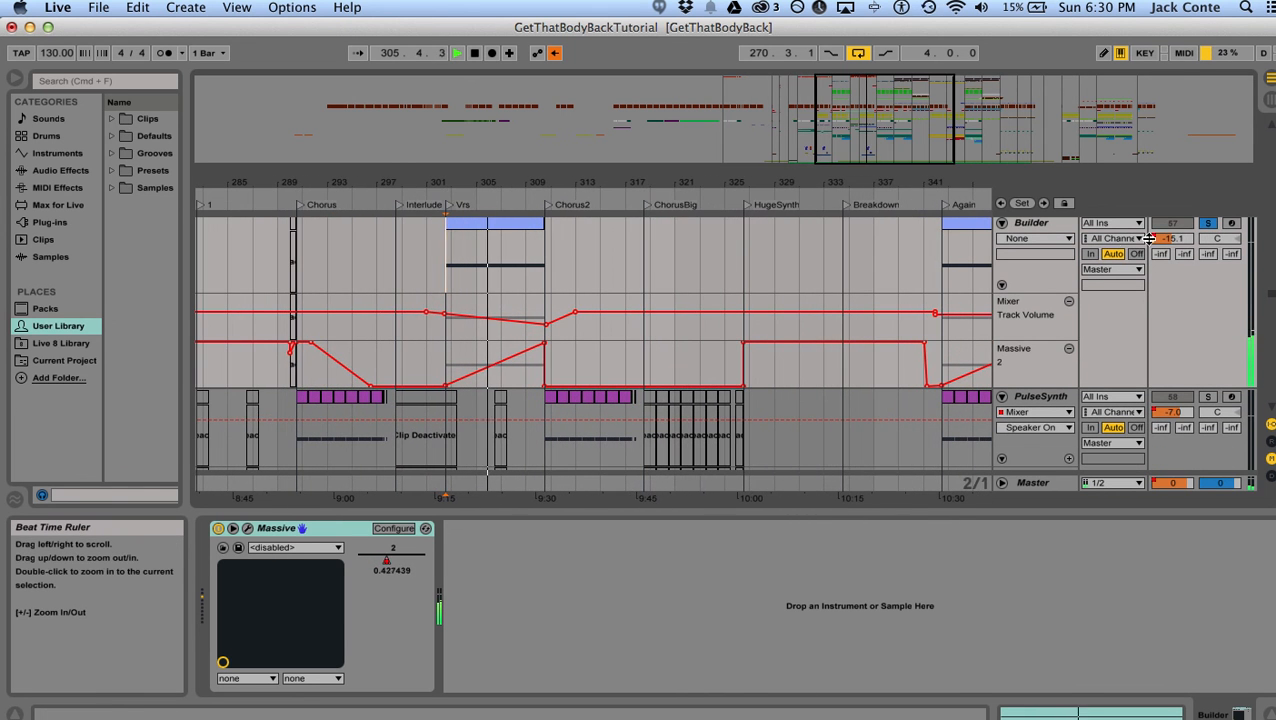
pyautogui.click(1209, 223)
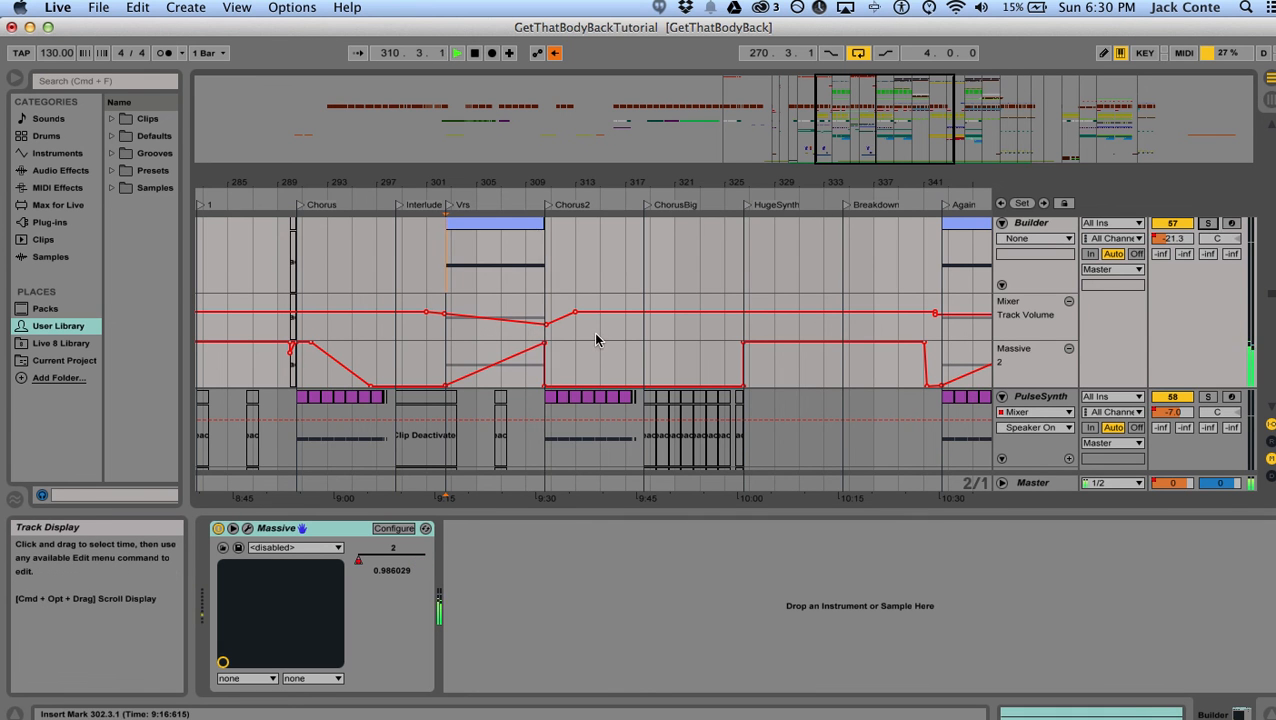
# - Solo the PulseSynth track, play it from 310.3.1 at Chorus2, and briefly view its Massive patch
pyautogui.scroll(-3, 596, 340)
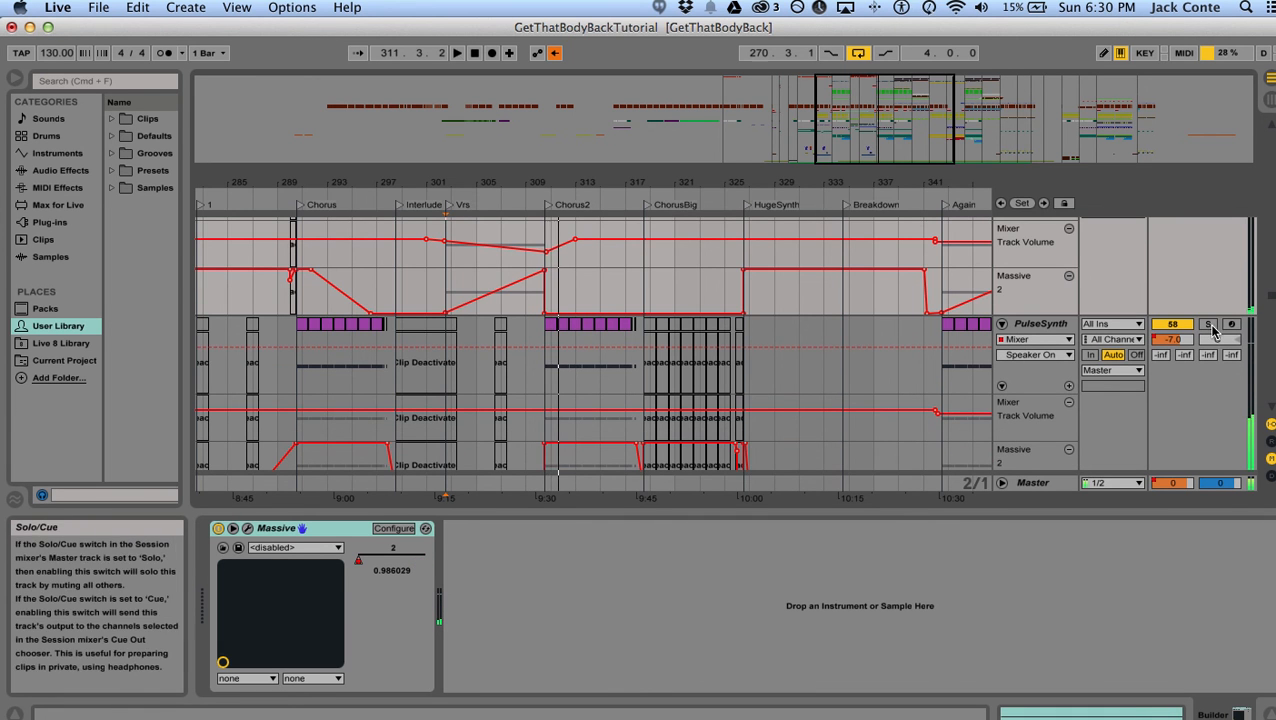
pyautogui.click(545, 367)
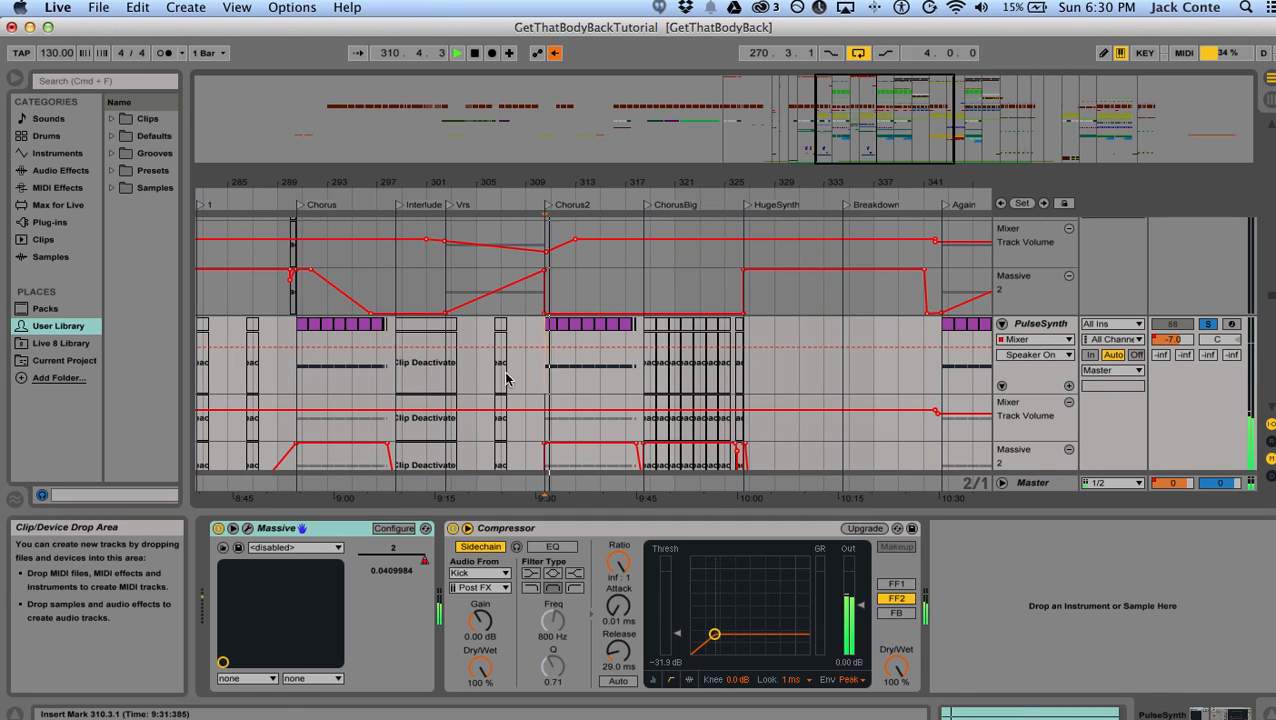
pyautogui.click(247, 528)
pyautogui.moveTo(402, 146); pyautogui.dragTo(449, 46)
pyautogui.click(150, 41)
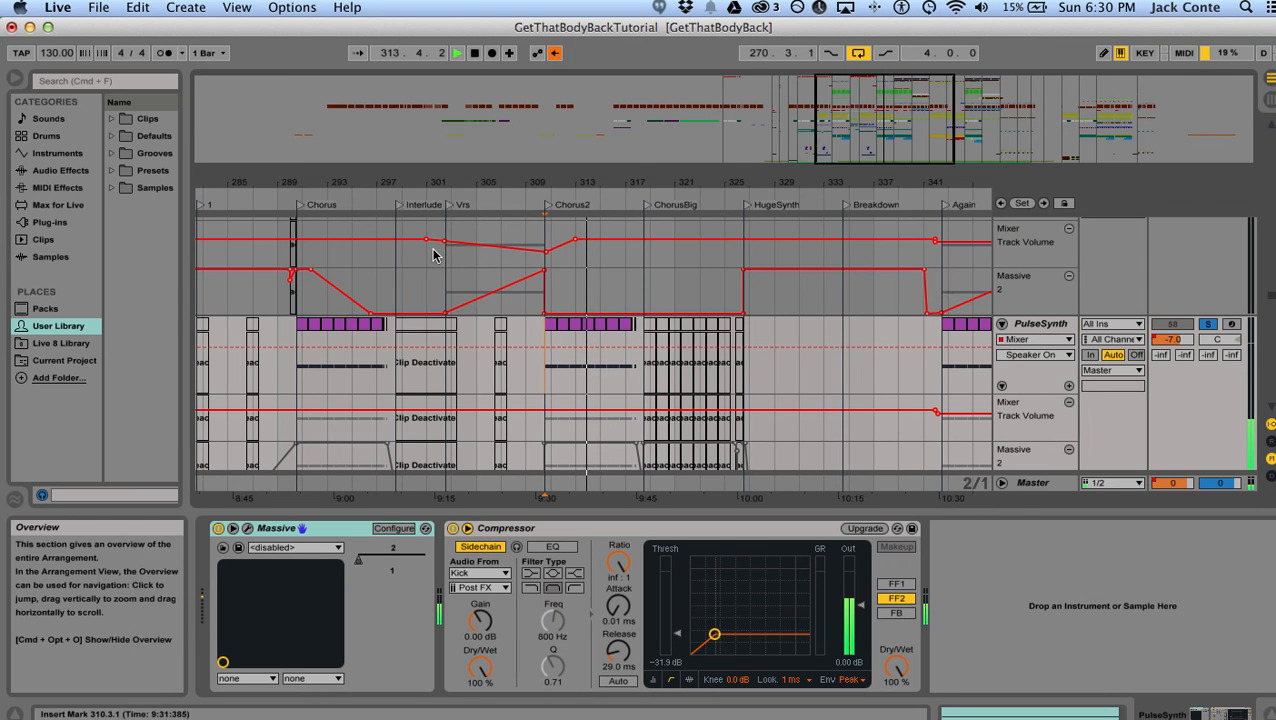
# - Unsolo PulseSynth, replay Chorus2 from 310.3.1 in the full mix, and play from the earlier Chorus marker
pyautogui.click(1210, 325)
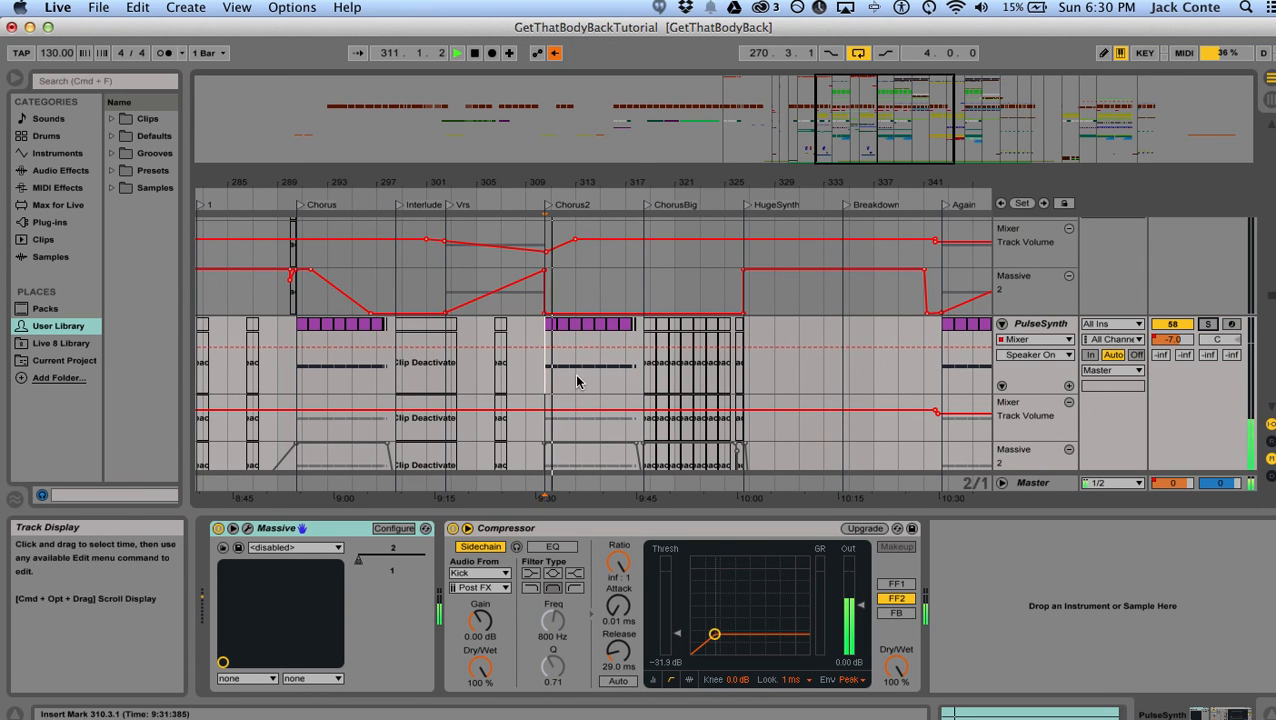
pyautogui.press('space')
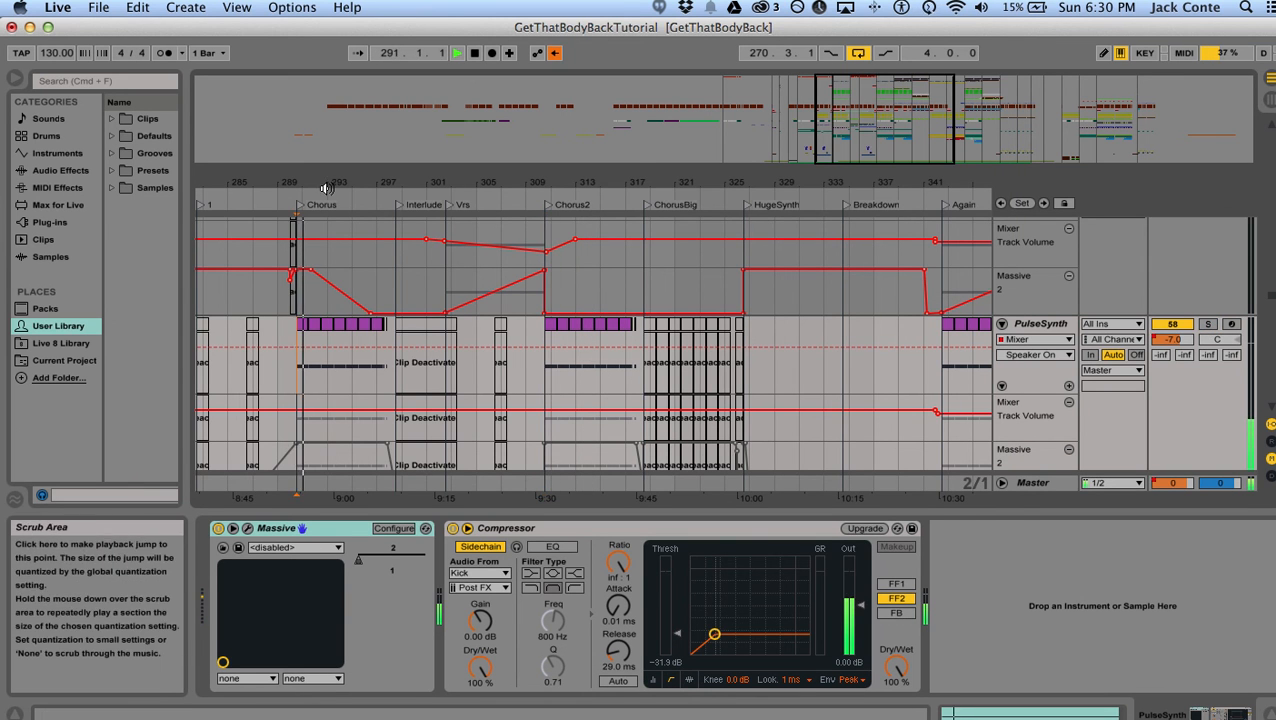
# - Solo the Vox group, play it from 310.3.1 at Chorus2, and unsolo it after stopping playback
pyautogui.press('space')
pyautogui.moveTo(368, 183); pyautogui.dragTo(368, 205)
pyautogui.scroll(-5, 682, 438)
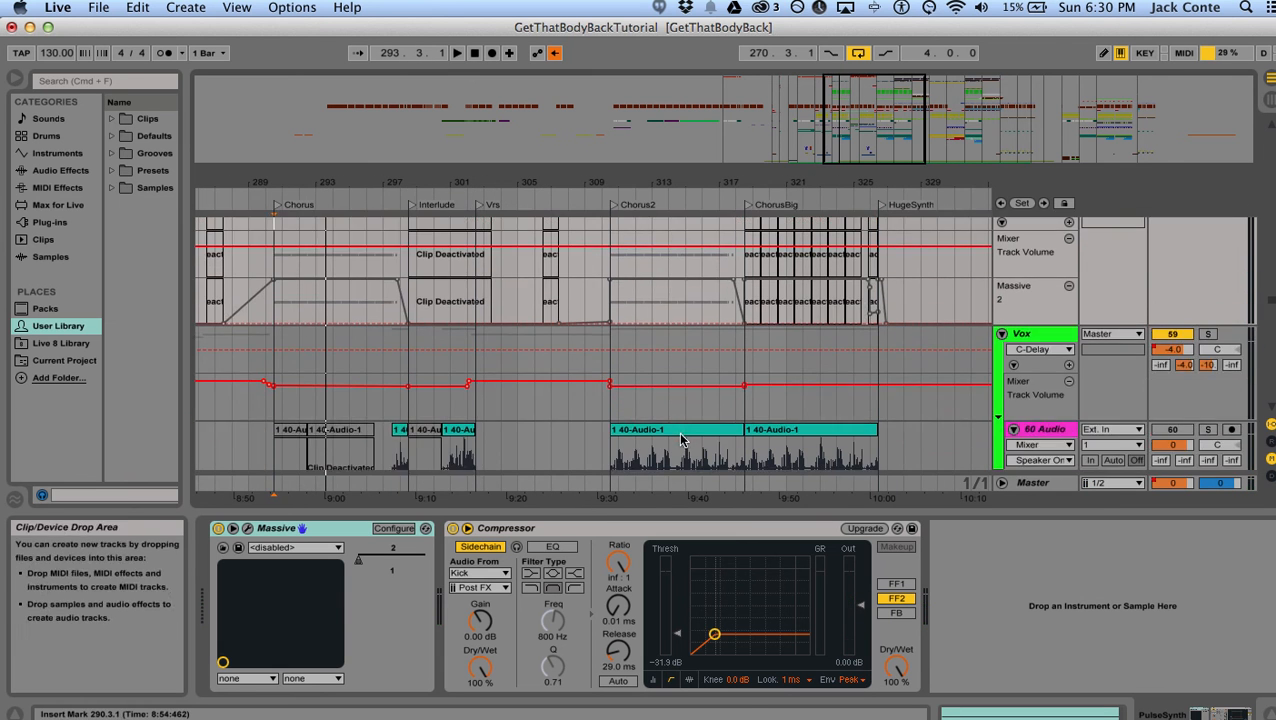
pyautogui.click(611, 372)
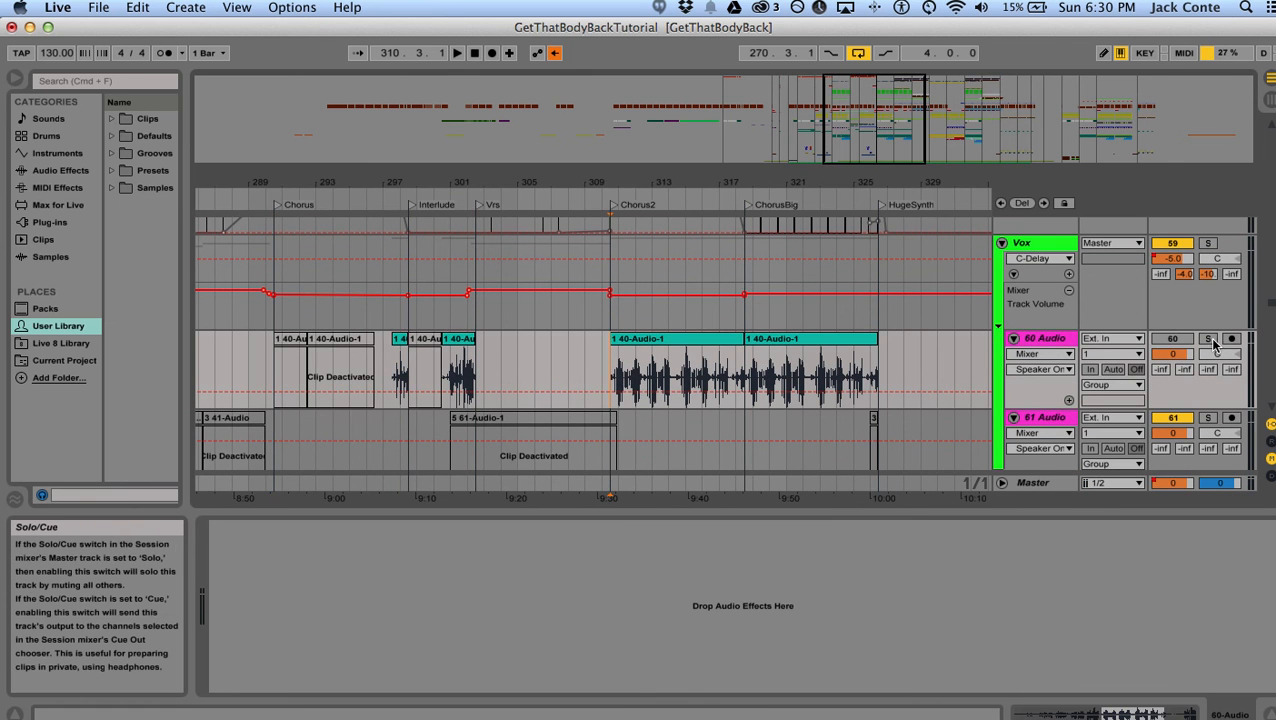
pyautogui.click(1208, 243)
pyautogui.press('space')
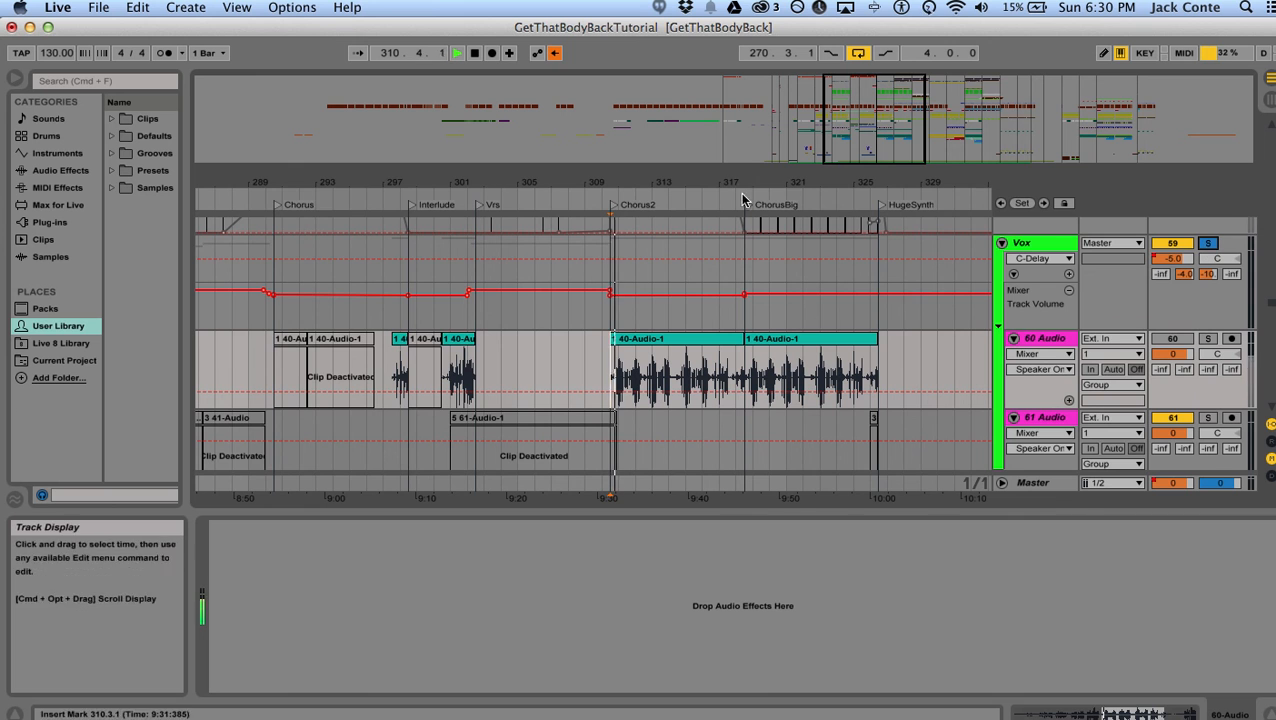
pyautogui.scroll(-3, 932, 356)
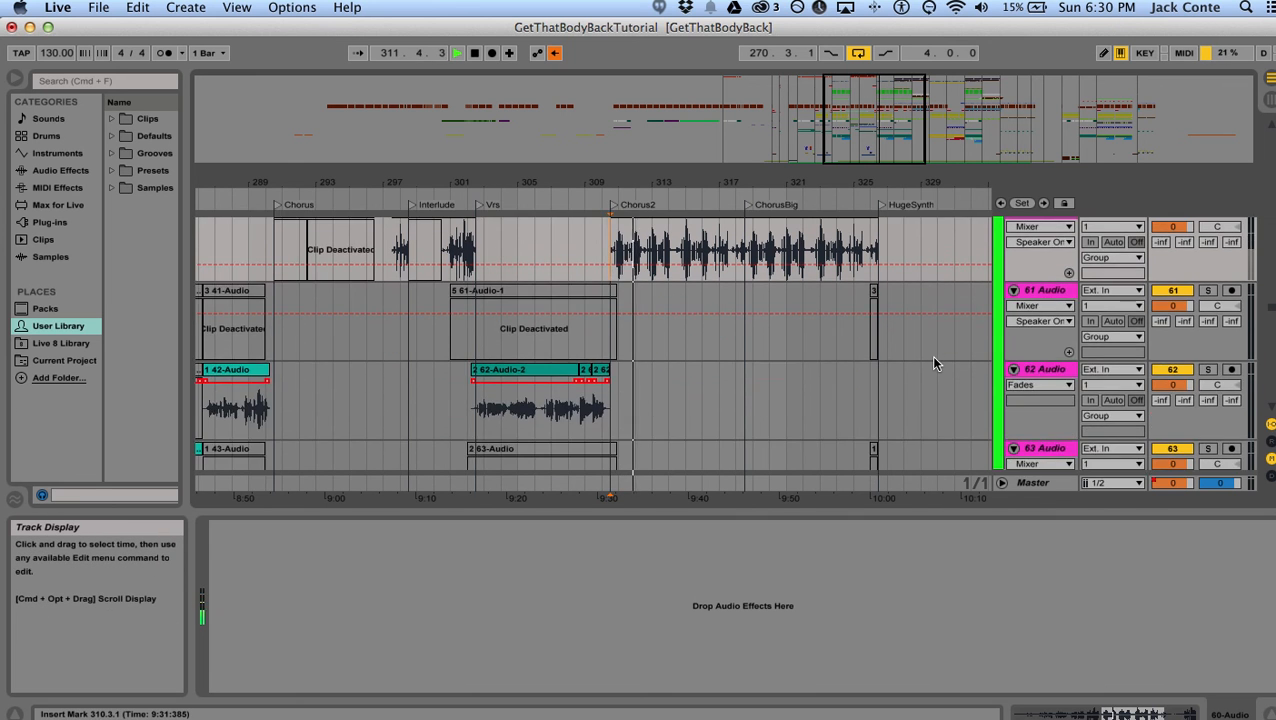
pyautogui.scroll(3, 933, 360)
pyautogui.press('space')
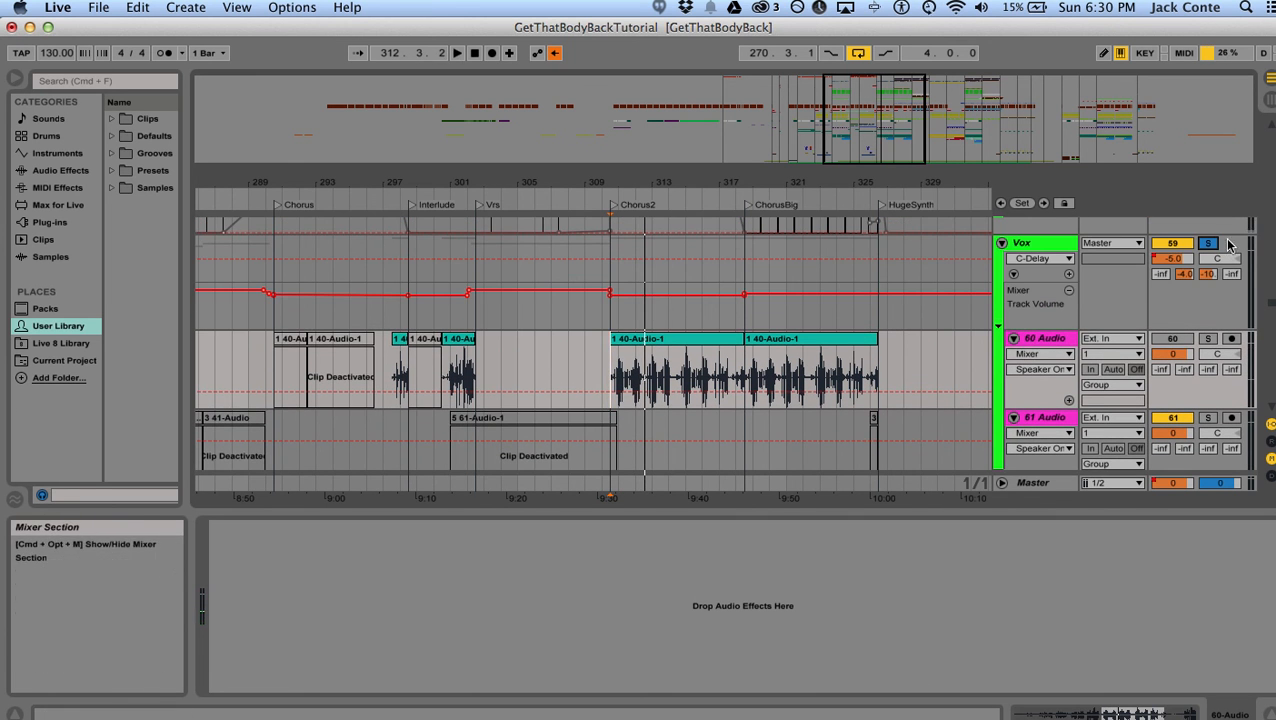
pyautogui.click(1209, 244)
# - Solo the 62 Audio vocal track and play it from 275.1.1 at the verse
pyautogui.moveTo(783, 183); pyautogui.dragTo(783, 140)
pyautogui.scroll(-2, 652, 335)
pyautogui.scroll(-1, 652, 335)
pyautogui.click(442, 279)
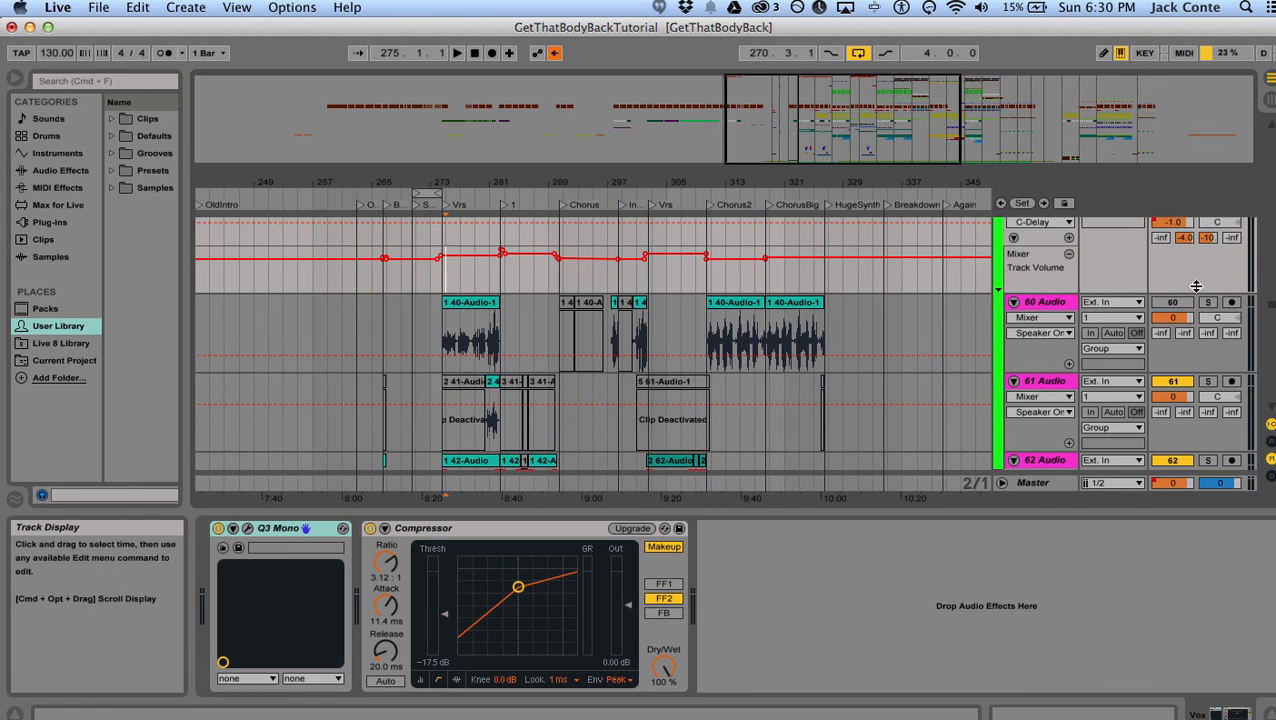
pyautogui.scroll(-5, 1240, 321)
pyautogui.press('space')
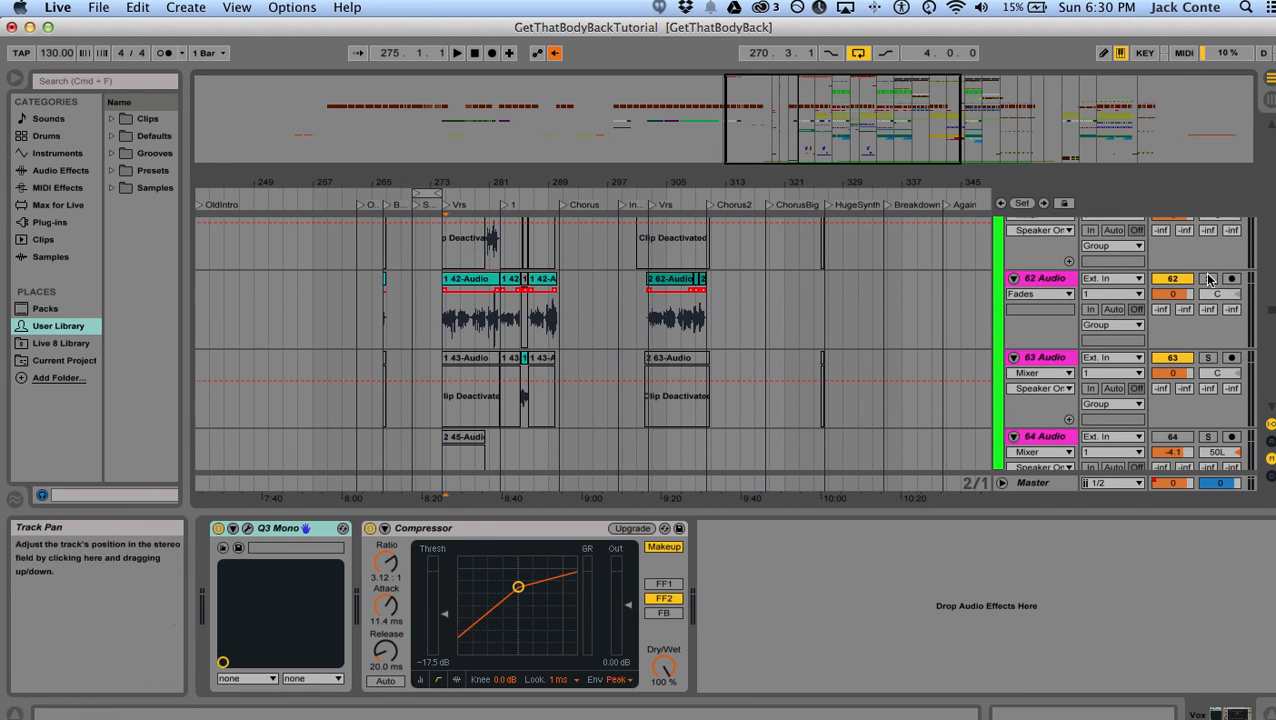
pyautogui.click(1208, 279)
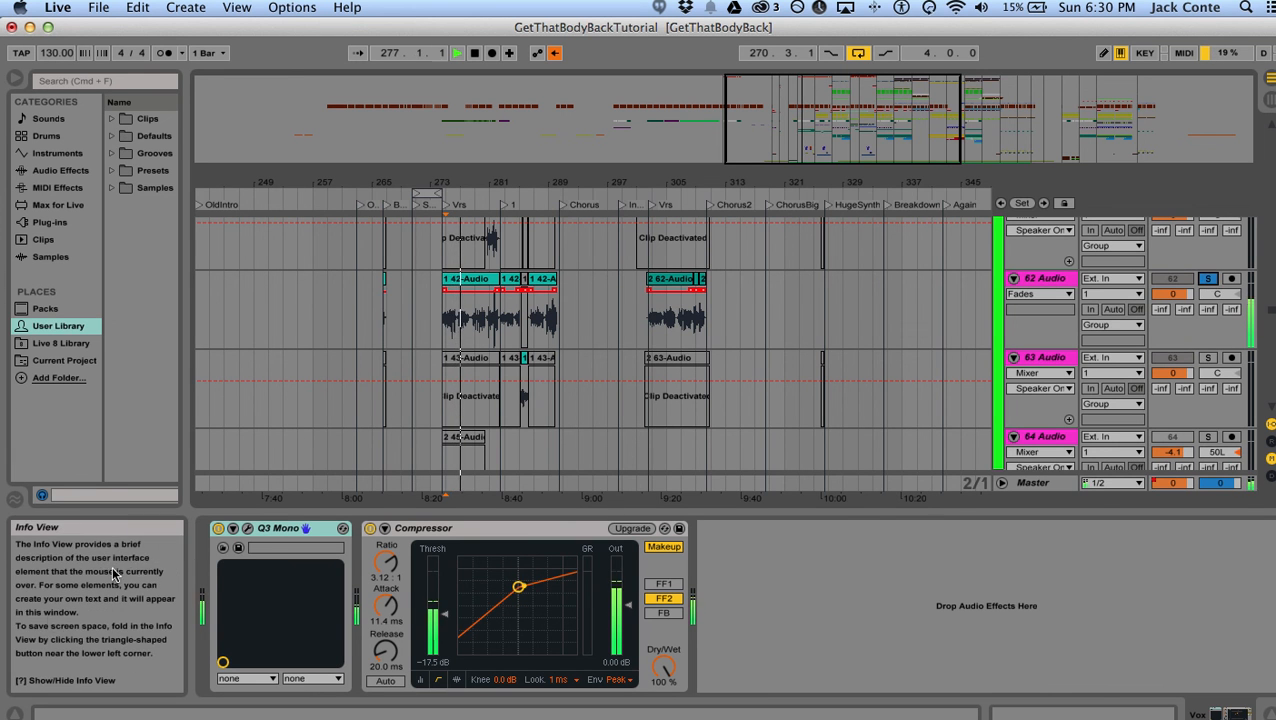
# - Solo the whole Vox group in place of 62 Audio, replay the verse from 275.1.1, and stop playback
pyautogui.scroll(5, 665, 370)
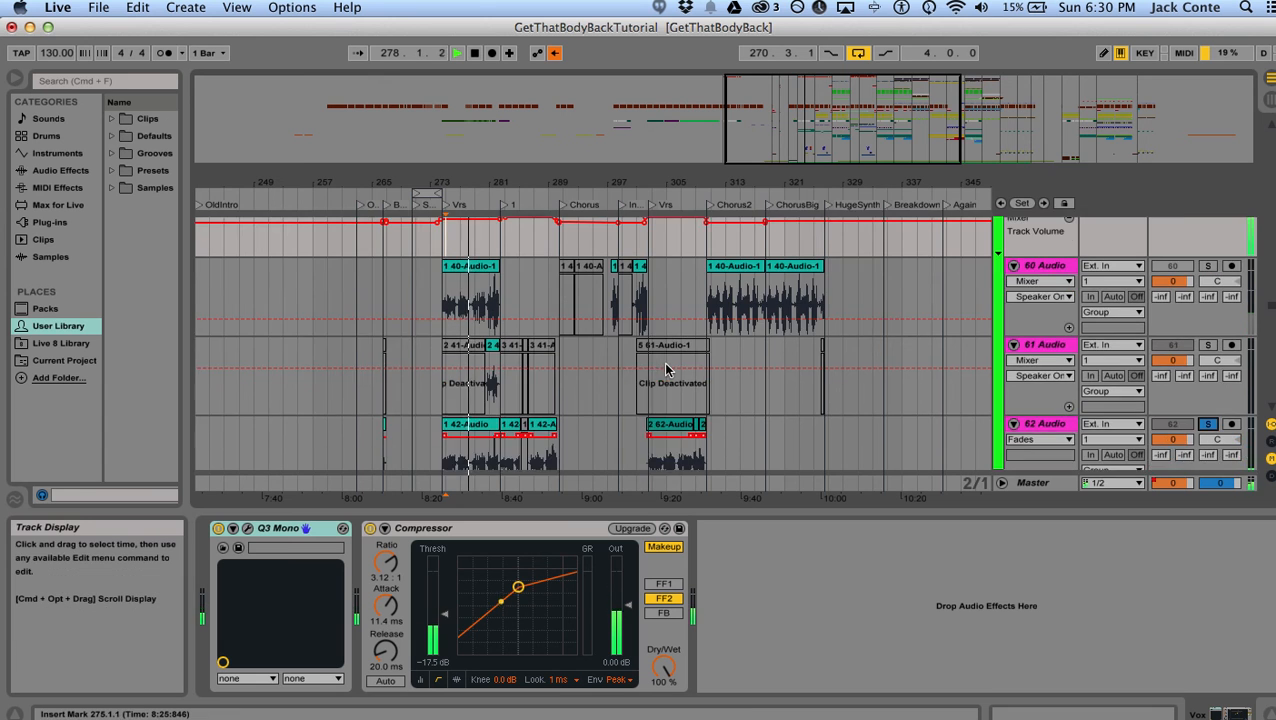
pyautogui.scroll(1, 665, 370)
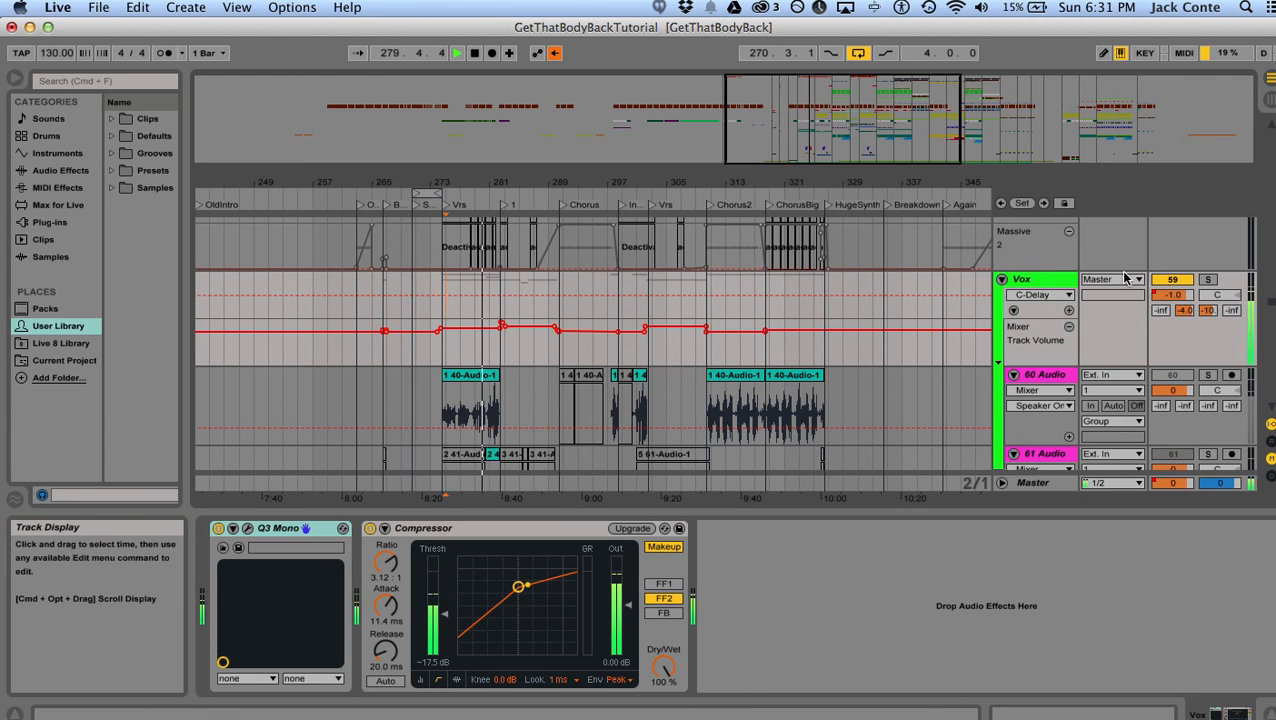
pyautogui.click(1211, 280)
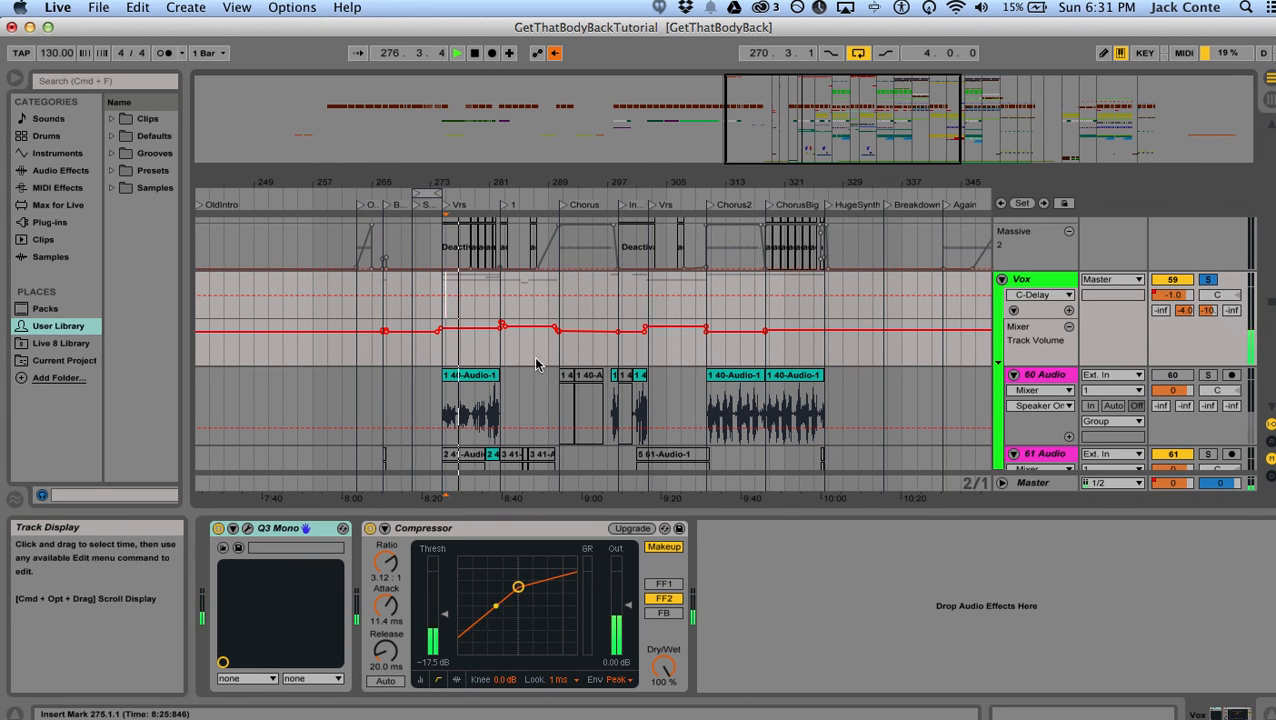
pyautogui.press('space')
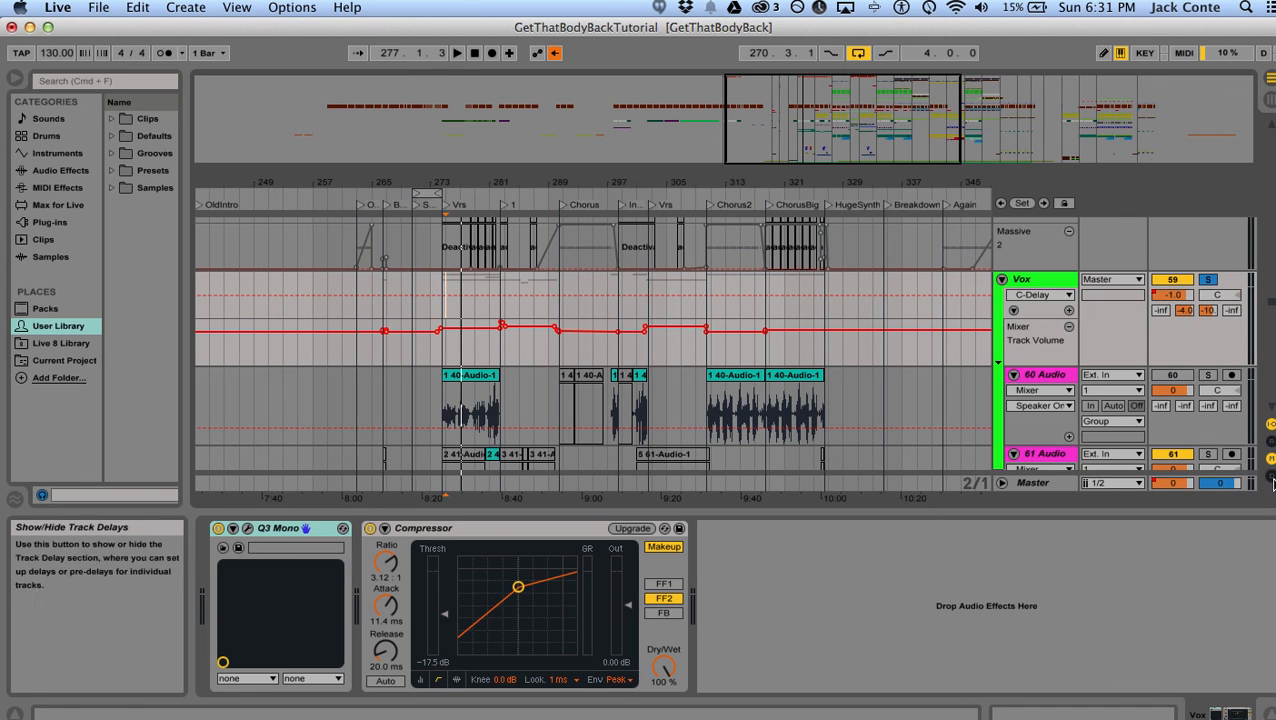
# - Show the return tracks and inspect the Reflektor reverb in Guitar Rig 5 on return B
pyautogui.click(1271, 442)
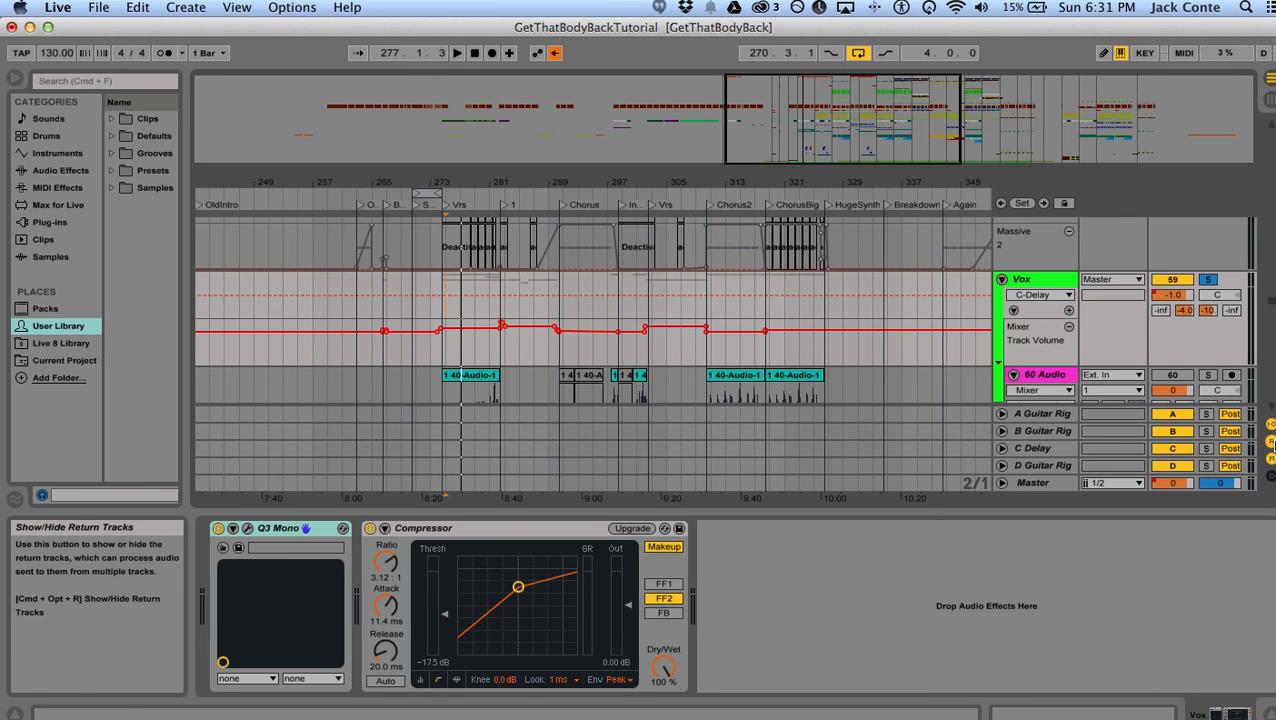
pyautogui.click(1030, 433)
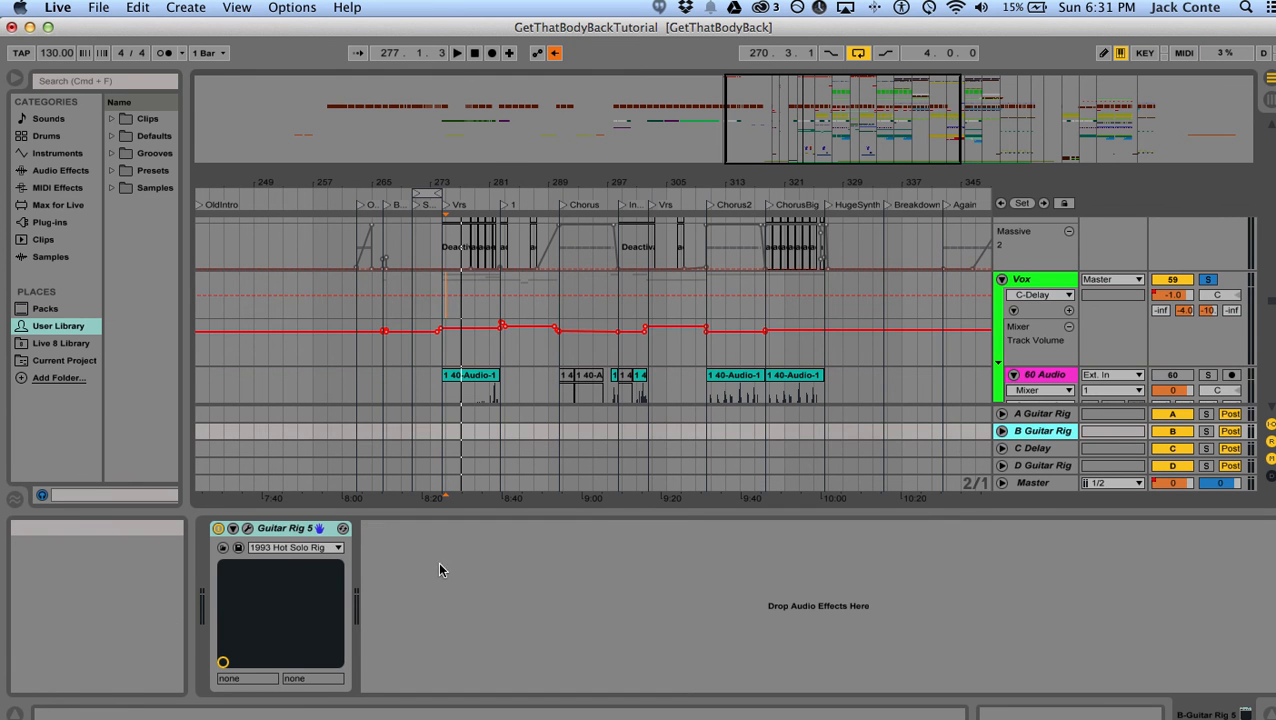
pyautogui.click(247, 528)
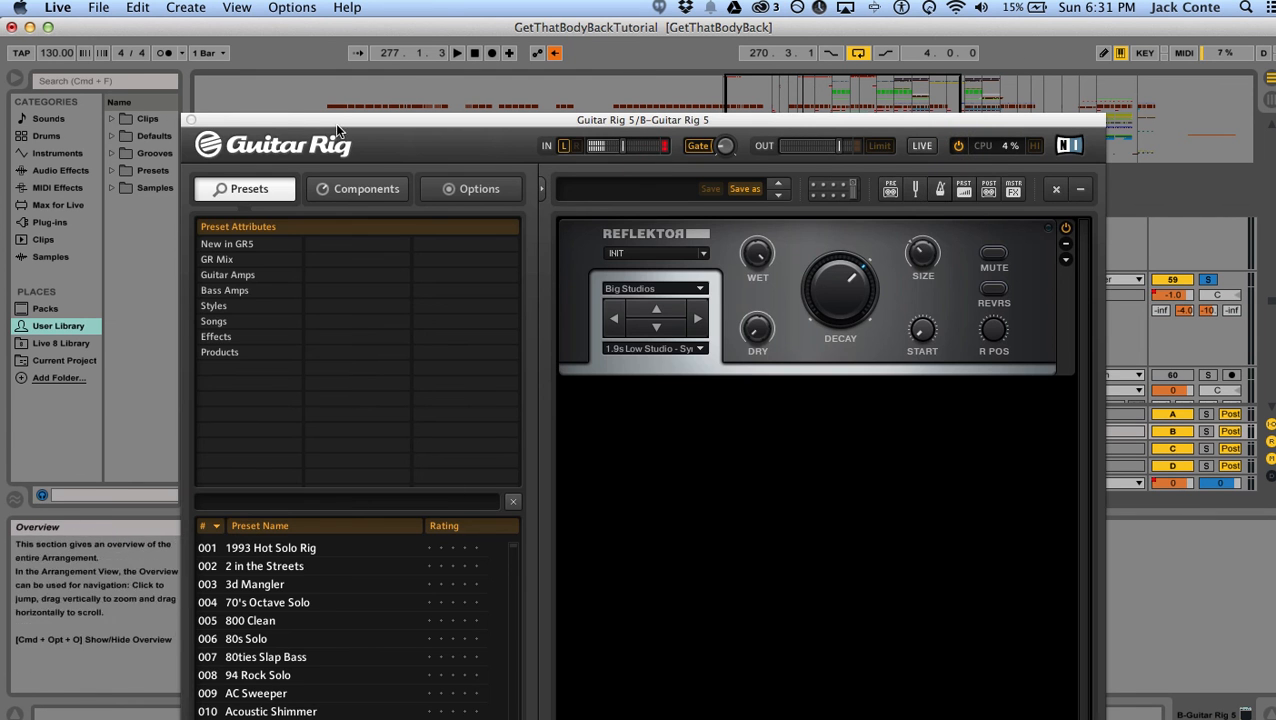
pyautogui.click(191, 120)
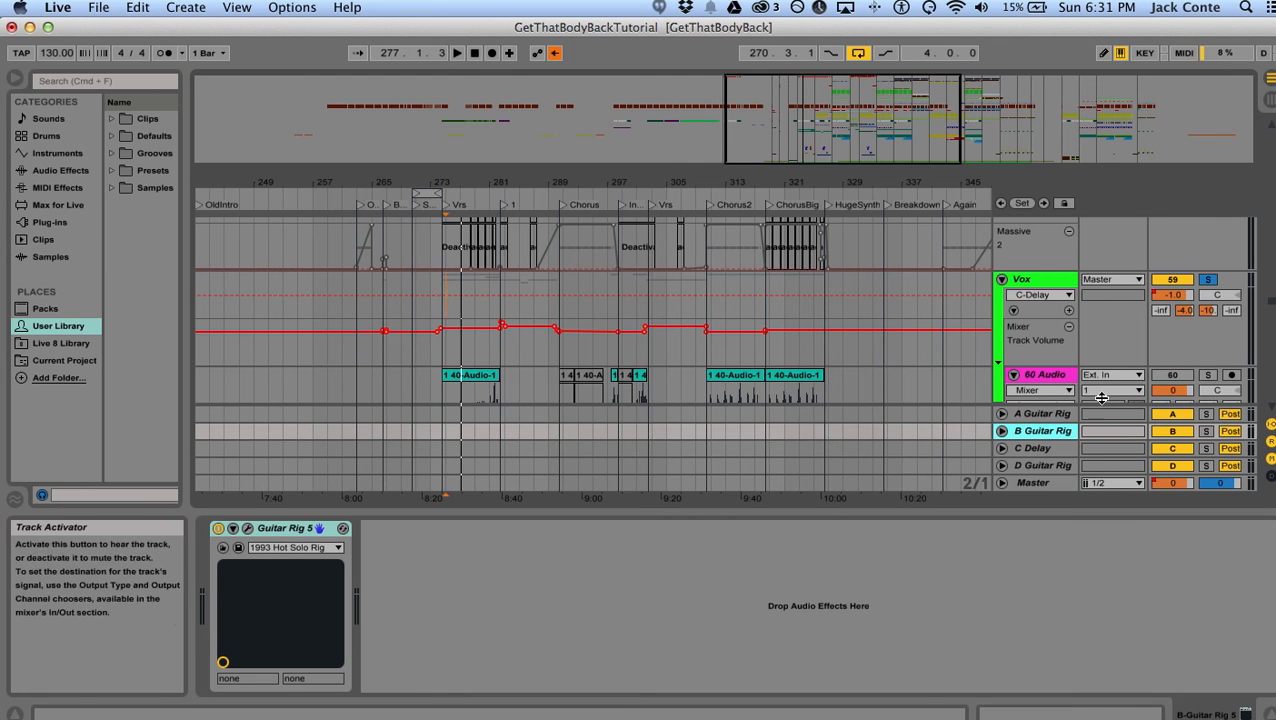
# - Inspect the Delay Man settings in Guitar Rig 5 on the C Delay return, unsolo Vox, and hide the return tracks
pyautogui.click(1036, 450)
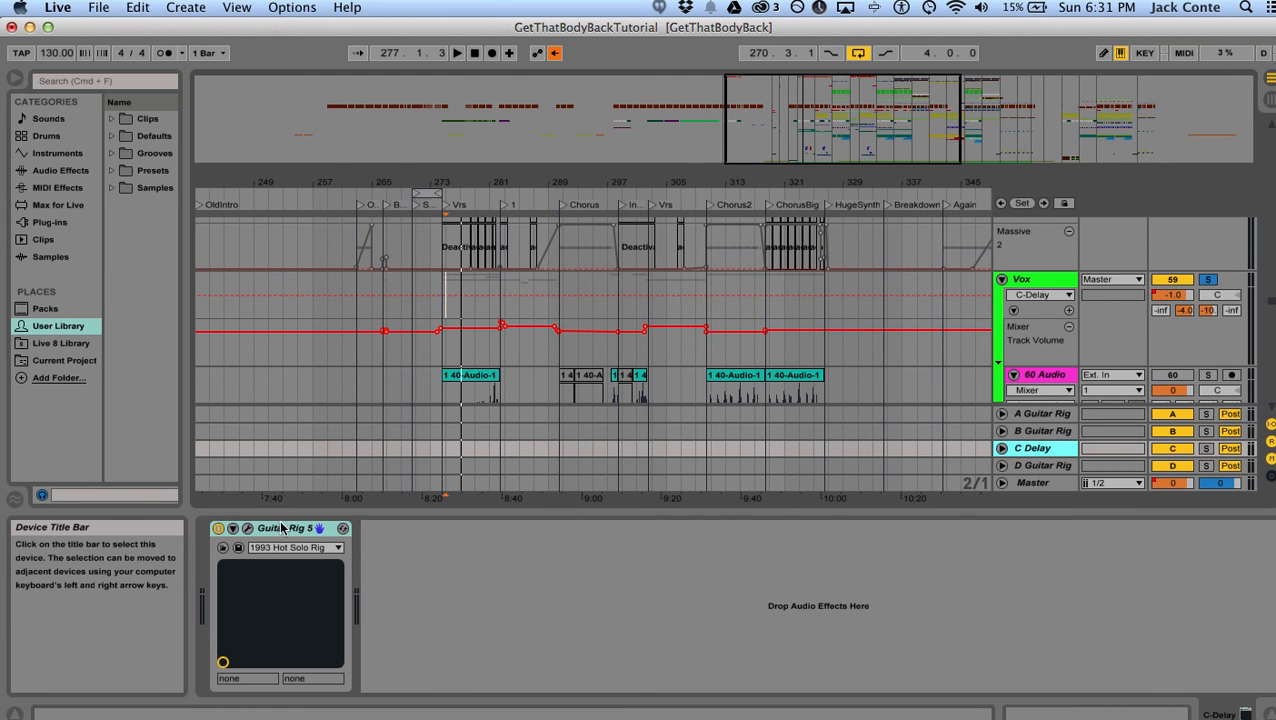
pyautogui.click(248, 529)
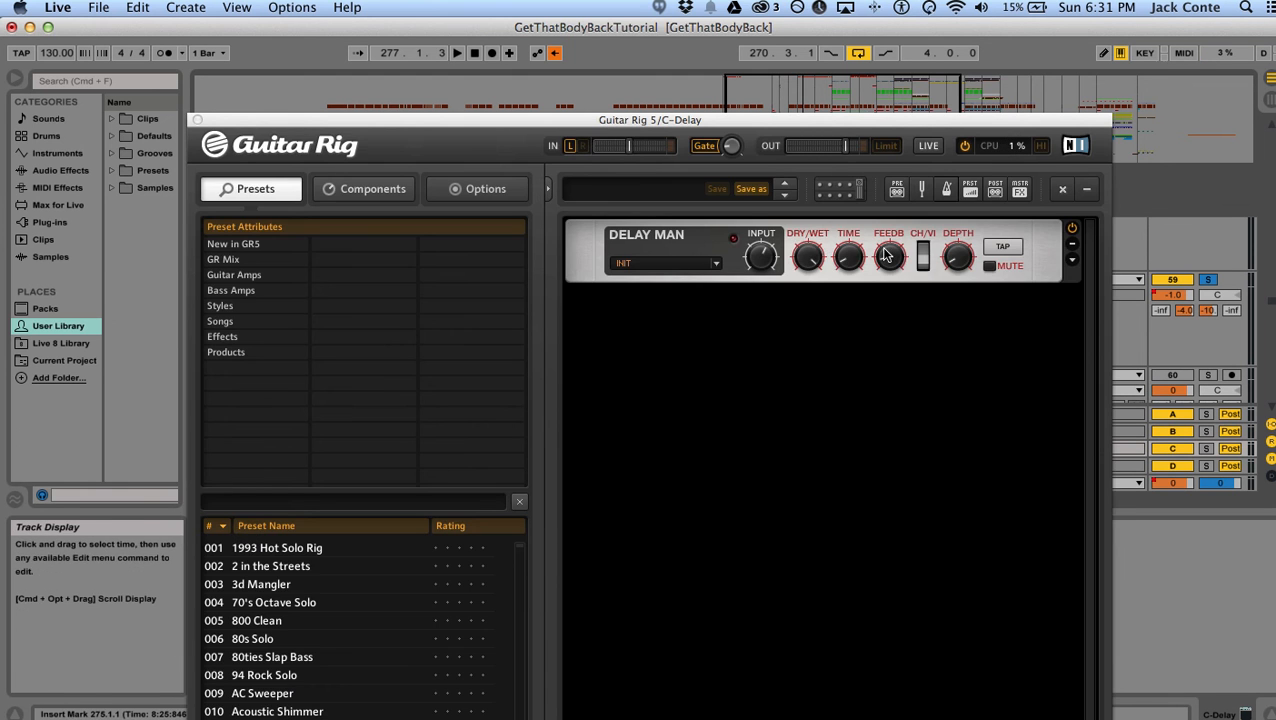
pyautogui.click(197, 120)
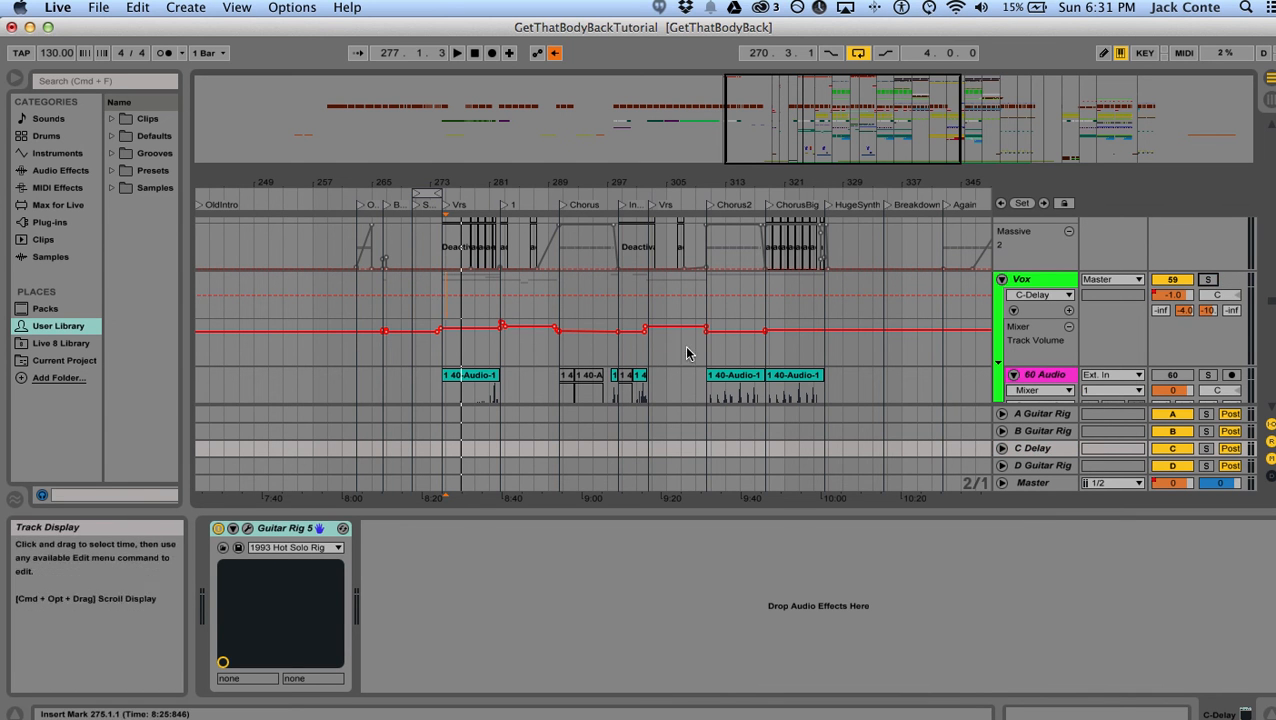
pyautogui.moveTo(675, 182); pyautogui.dragTo(675, 150)
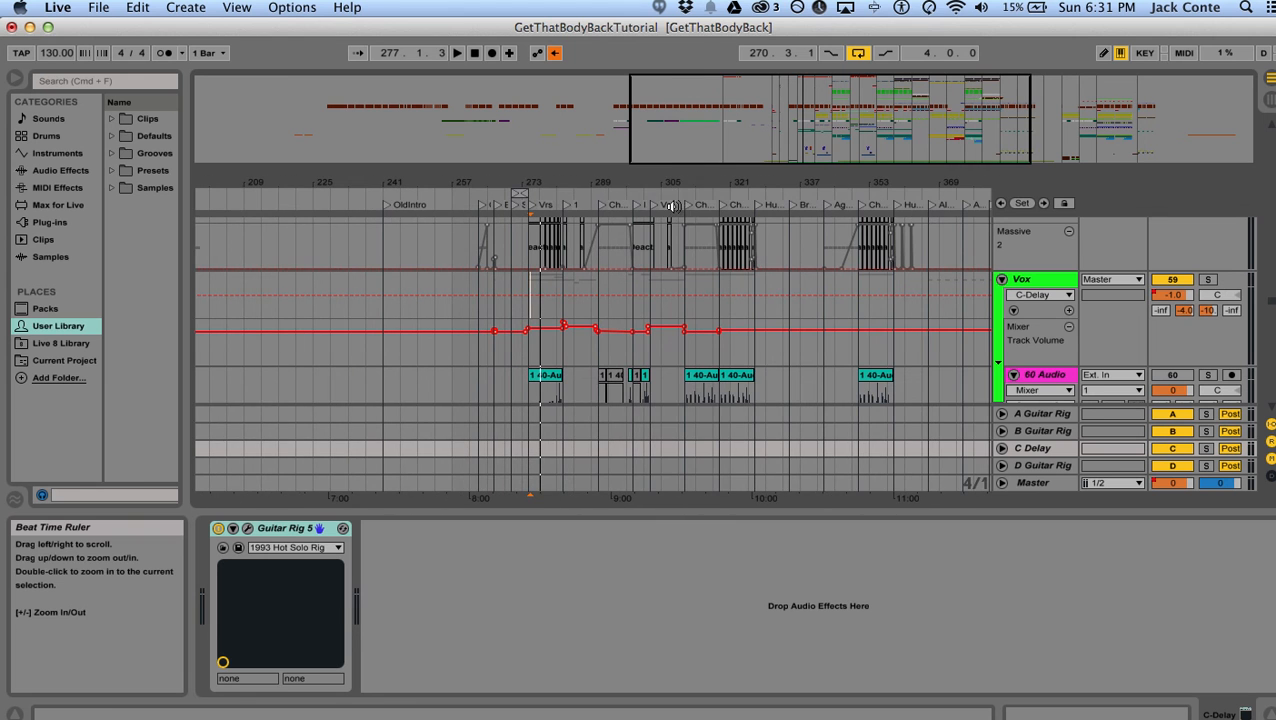
pyautogui.click(1272, 442)
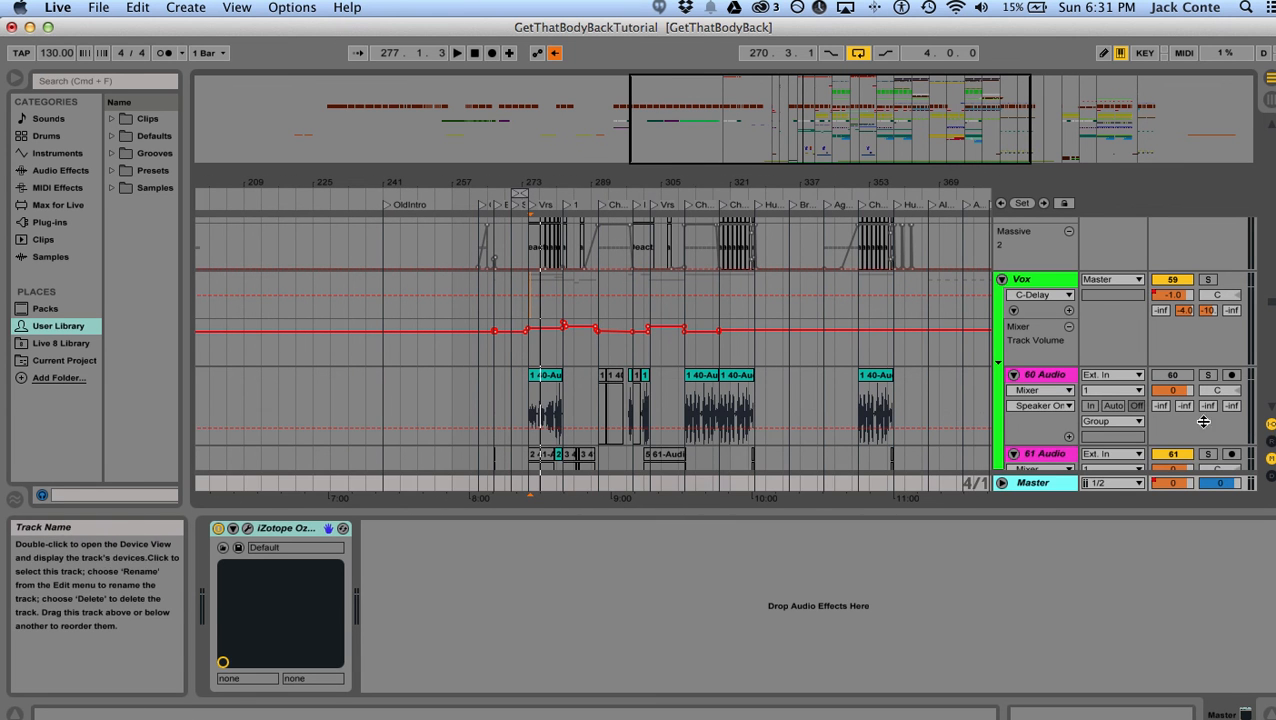
# - Look over the arrangement's tracks from the vocal groups back up to the first Omnisphere track
pyautogui.moveTo(898, 182); pyautogui.dragTo(702, 176)
pyautogui.scroll(-10, 625, 345)
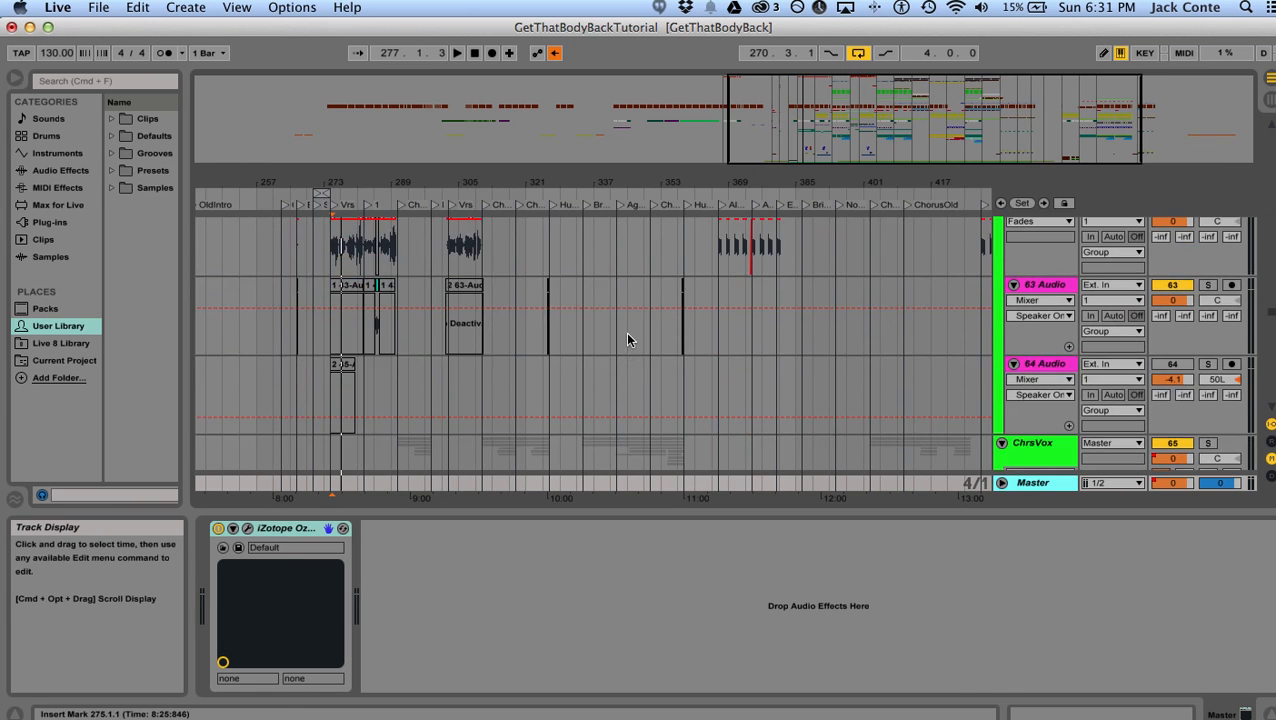
pyautogui.scroll(10, 627, 340)
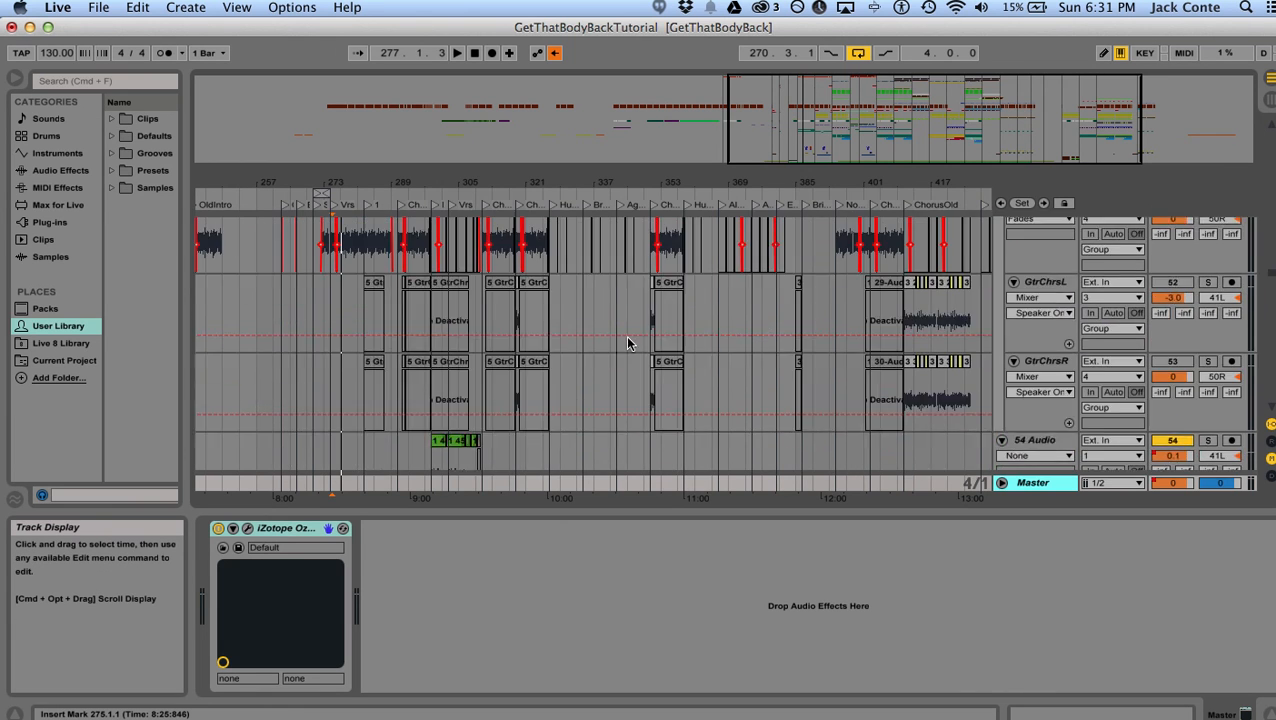
pyautogui.scroll(10, 627, 343)
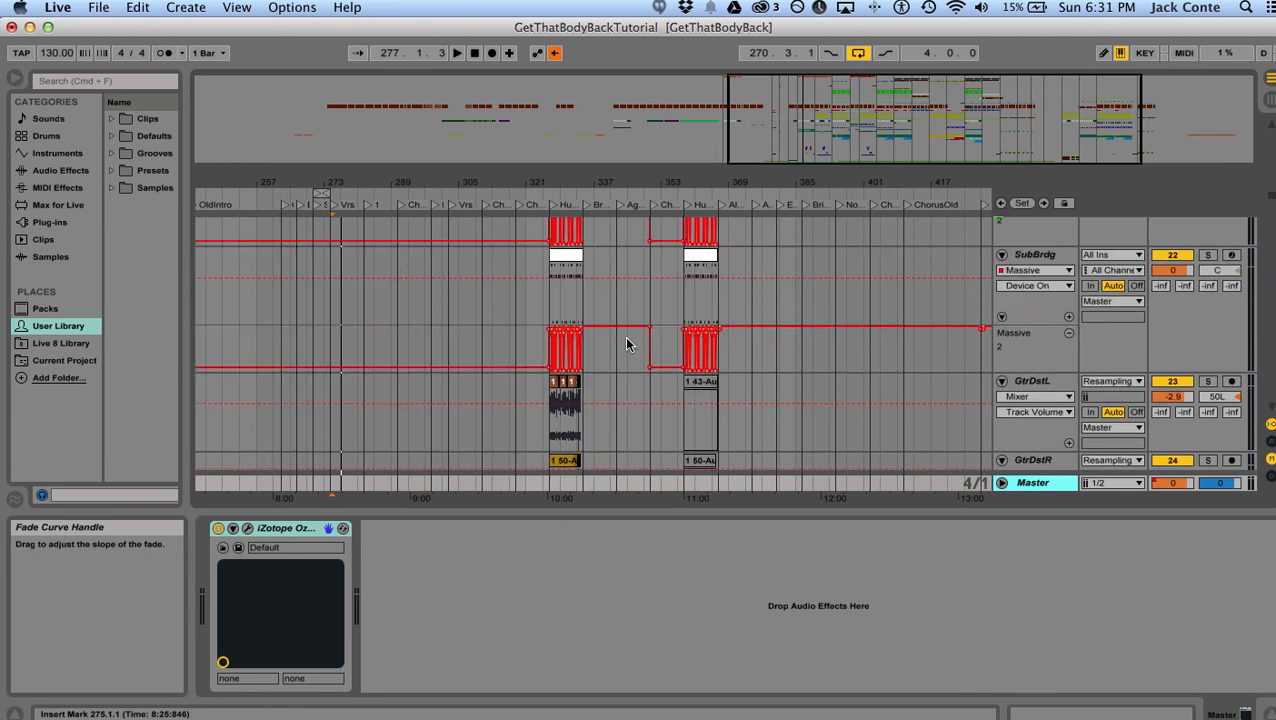
pyautogui.scroll(10, 624, 336)
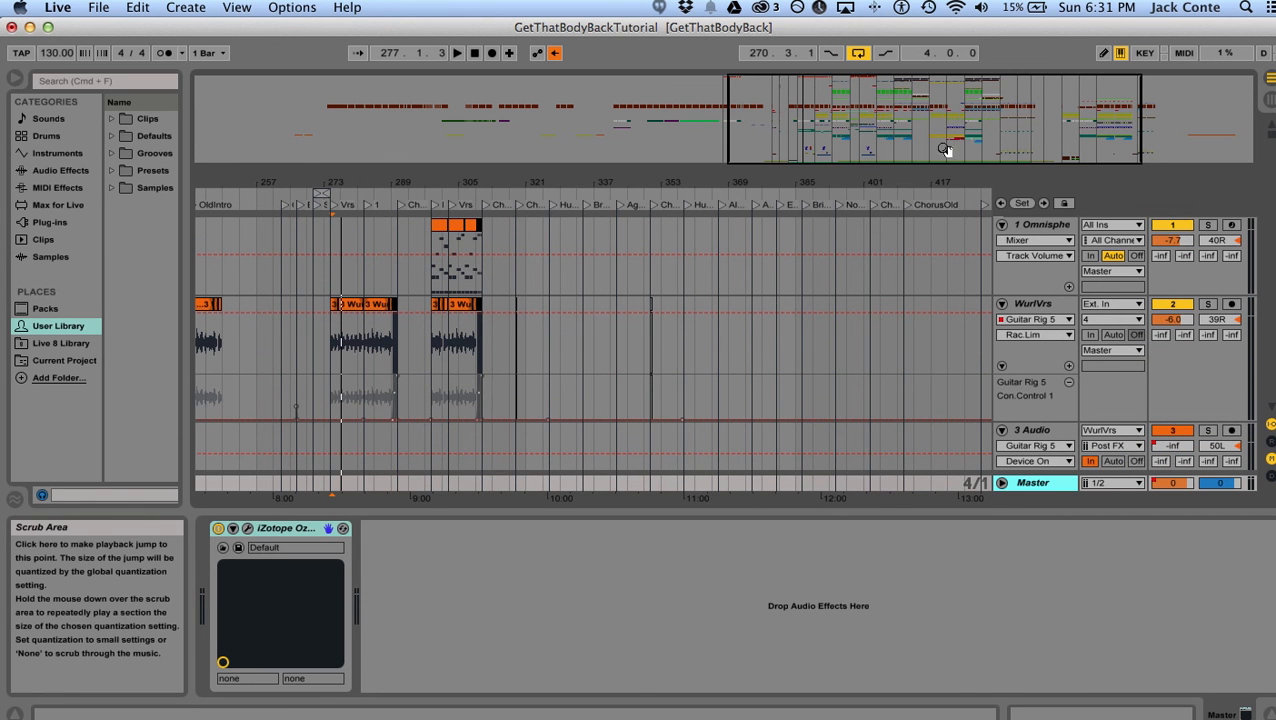
# - Search the computer for "sn" with Spotlight
pyautogui.click(1250, 6)
pyautogui.write('sn')
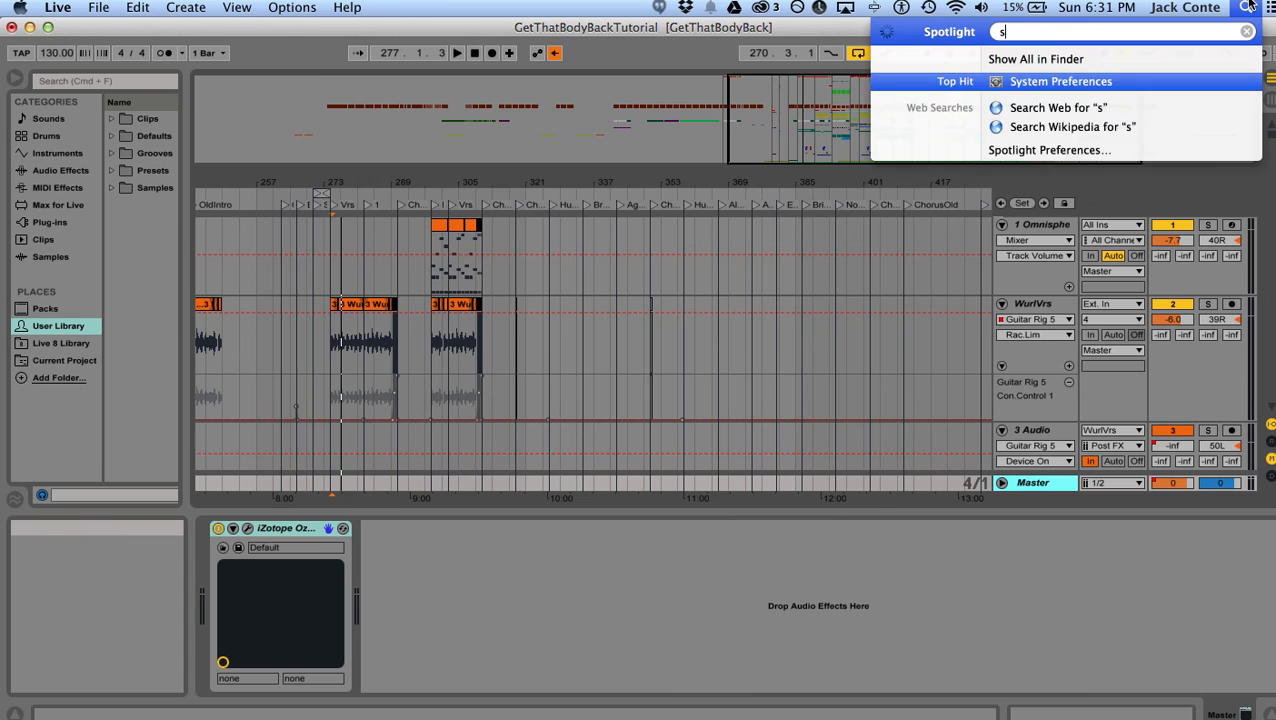